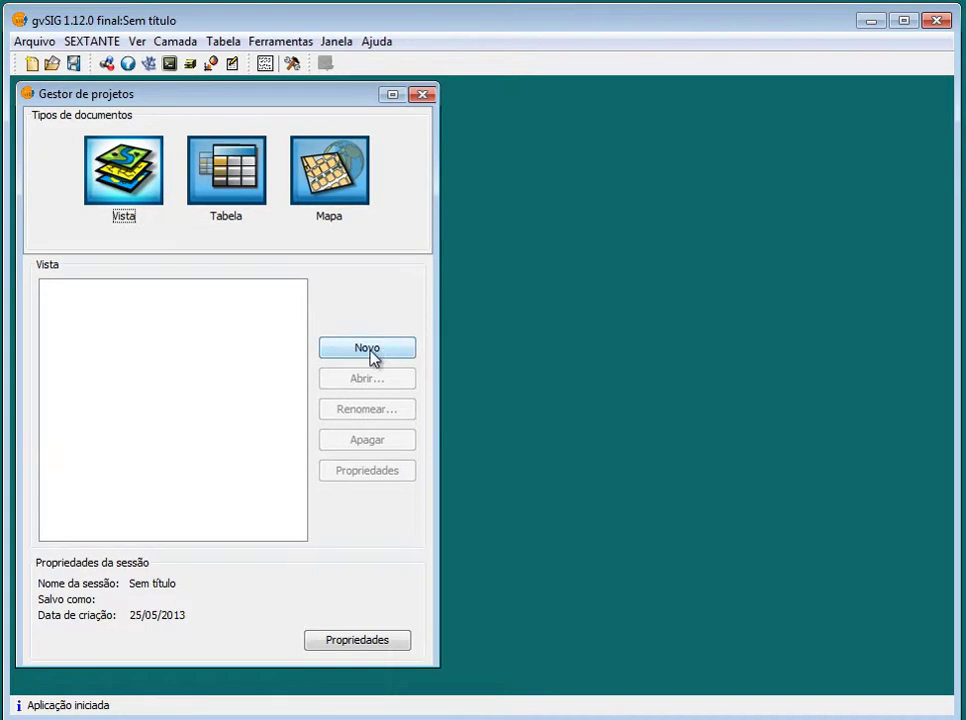
Create a new view 'Sem título - 0' and open its properties dialog, moved aside
click(53, 64)
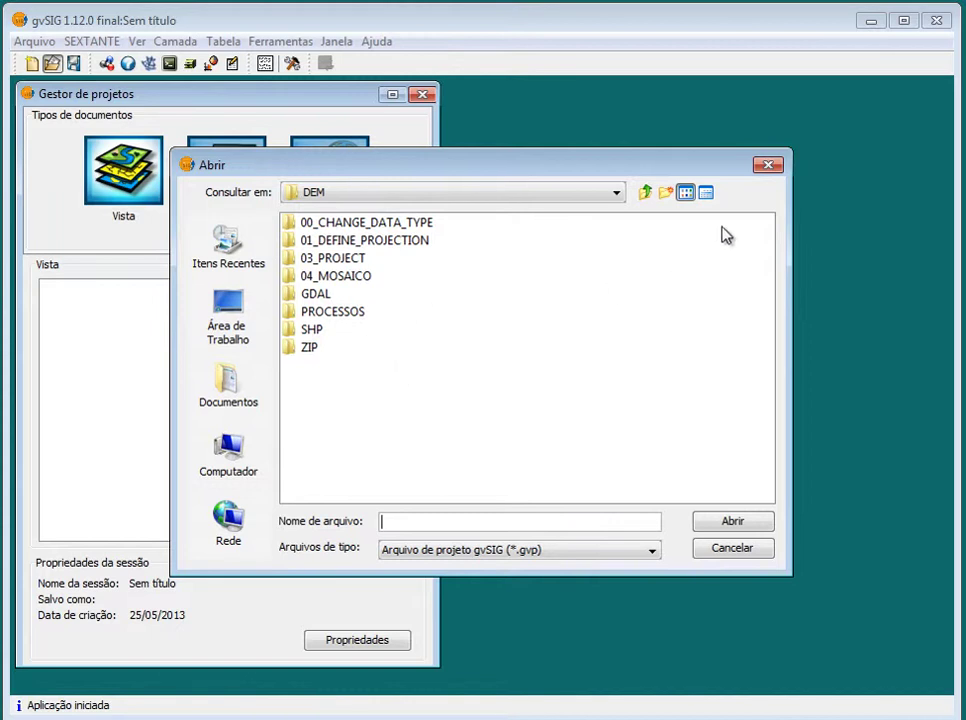
click(767, 166)
click(342, 342)
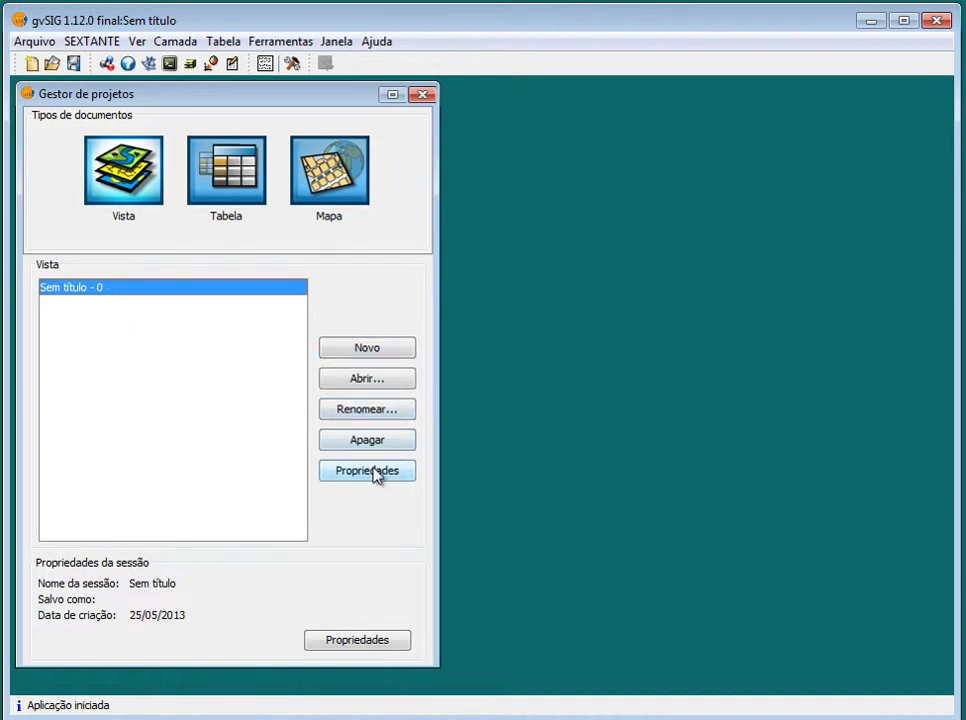
click(373, 474)
drag(210, 90, 652, 109)
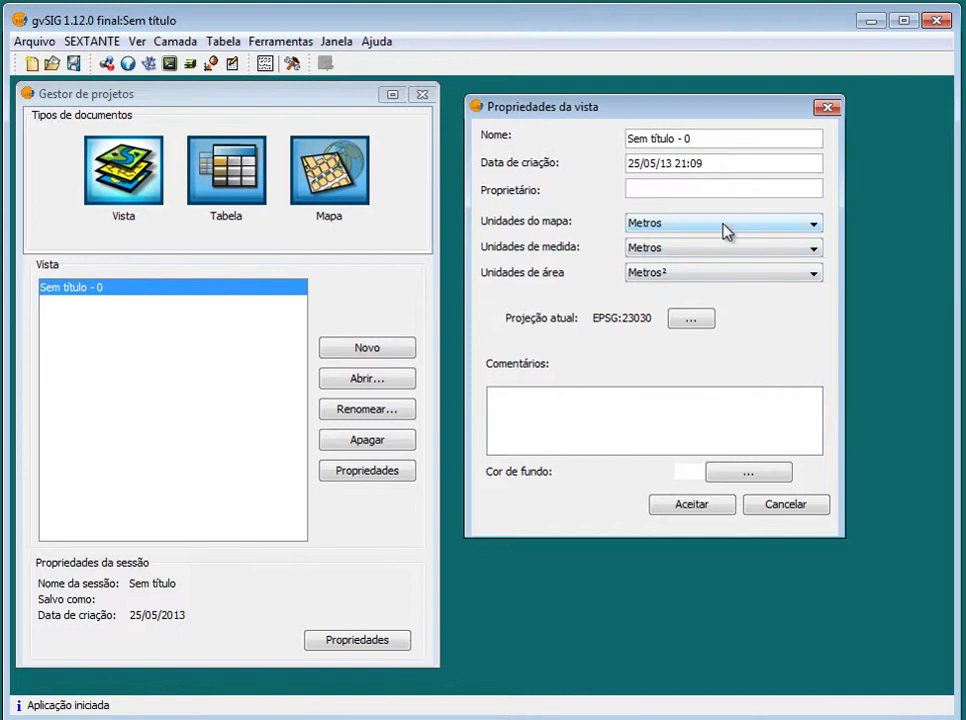
Set the view's projection to WGS 84 (EPSG:4326)
click(692, 319)
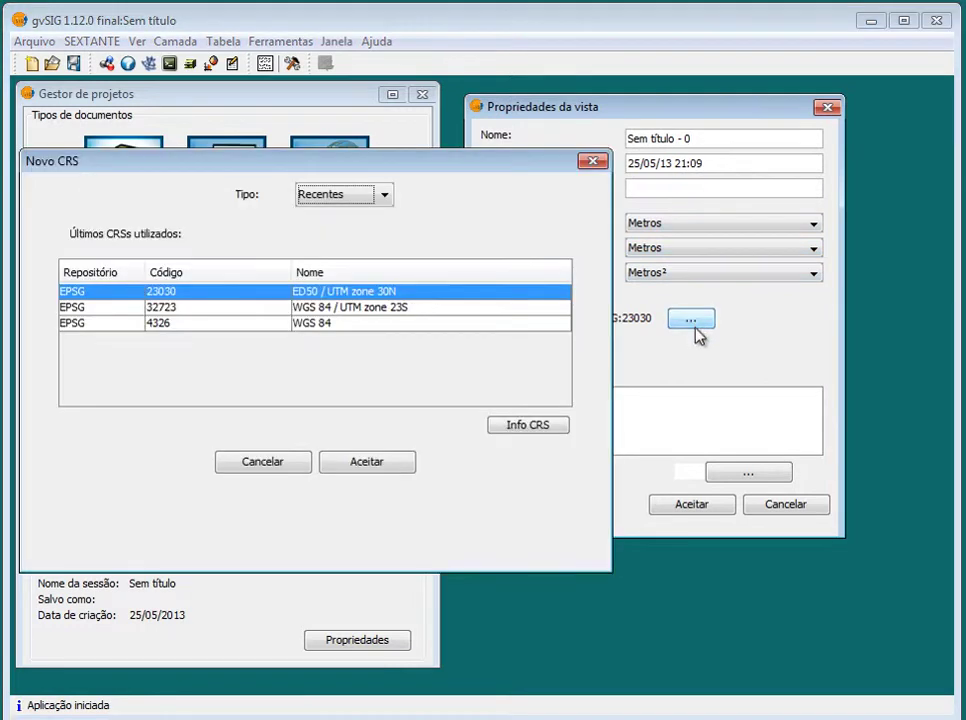
click(345, 323)
click(352, 461)
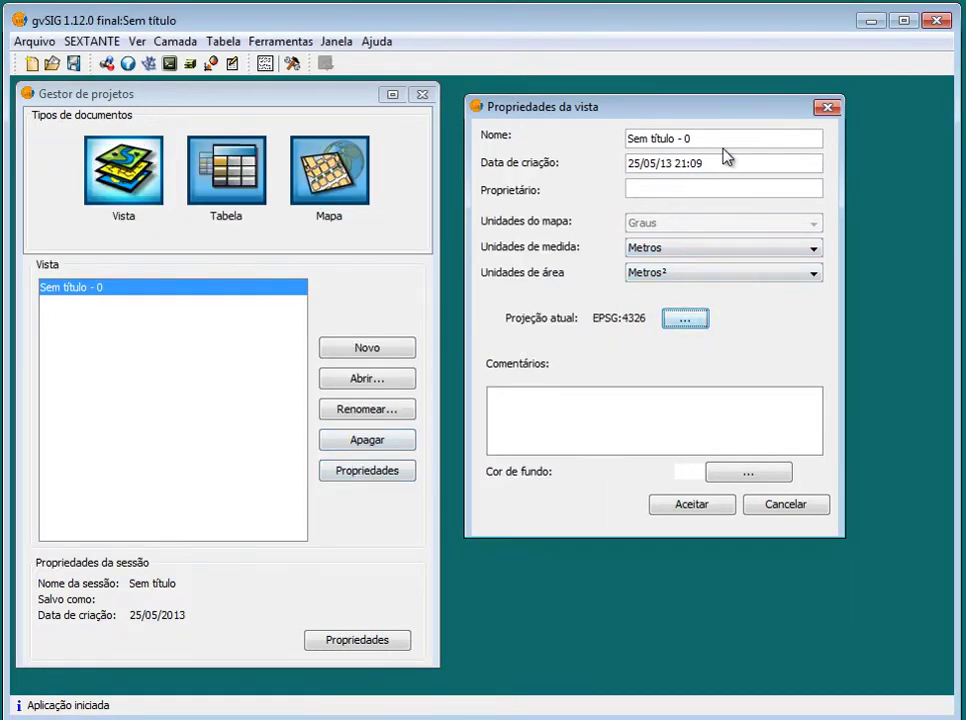
Rename the view to DEM, enter the owner's name, and apply the properties
drag(722, 139, 479, 151)
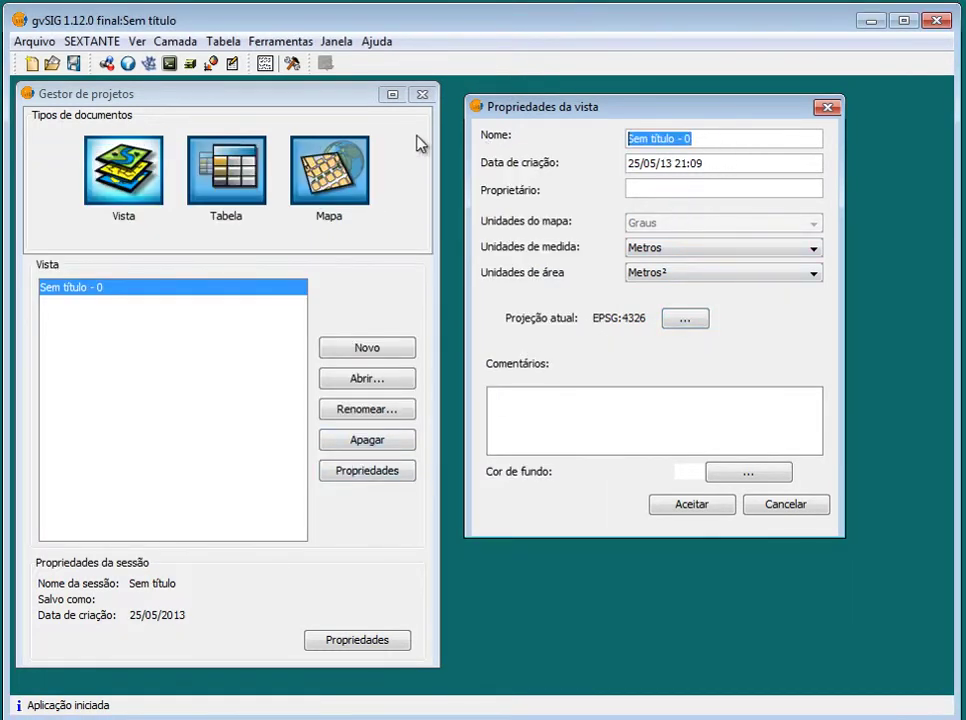
text(D)
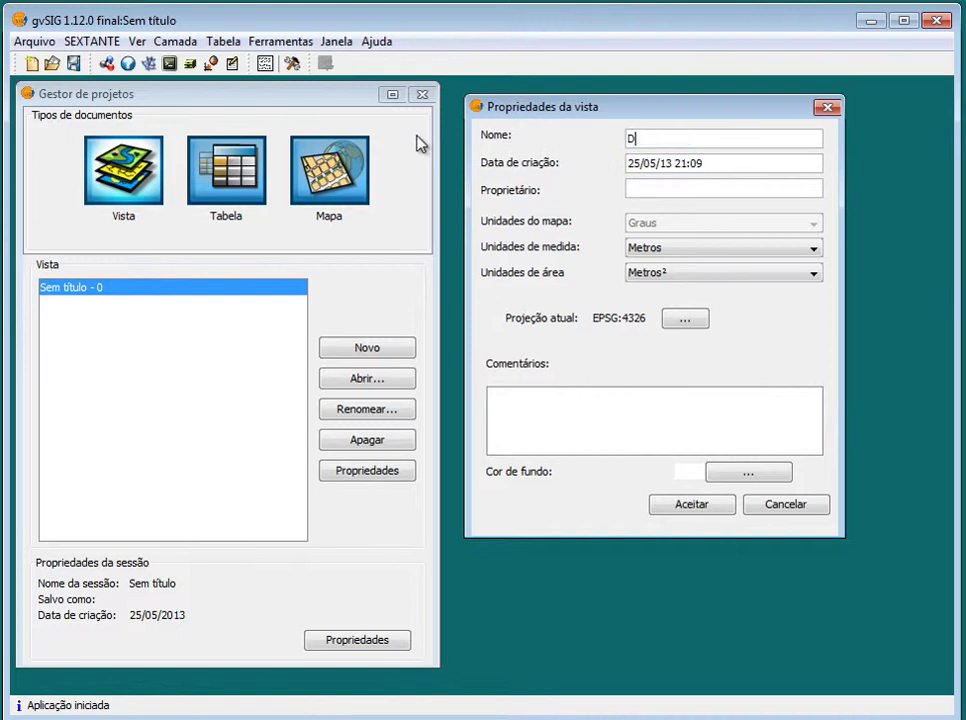
text(EM)
click(705, 193)
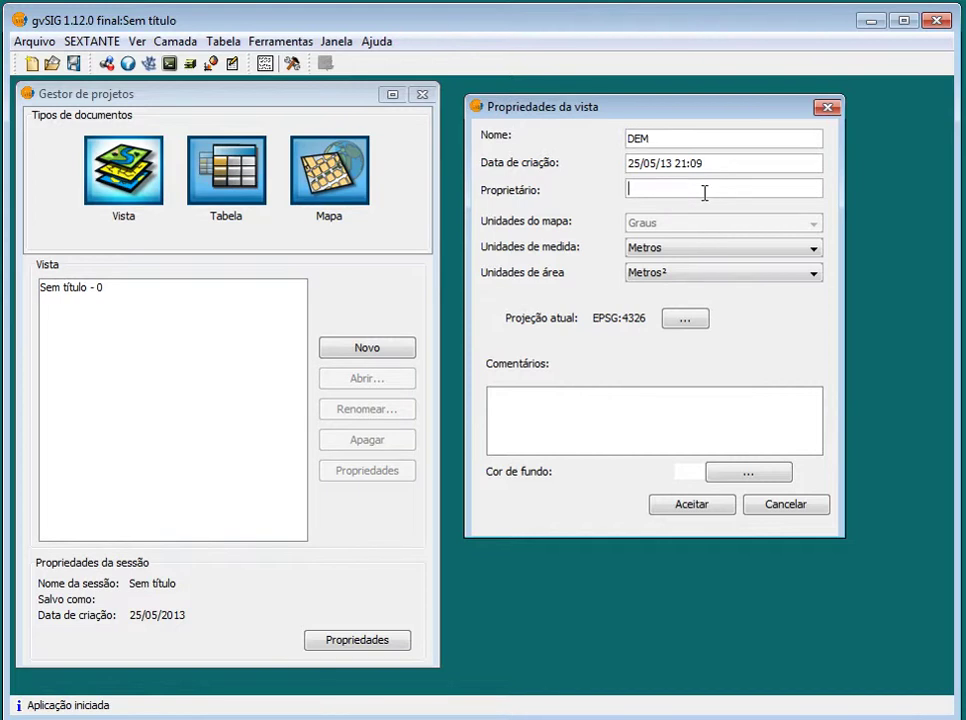
text(orge santosJ)
key(Right)
key(Right)
key(Right)
text(S)
key(Delete)
click(711, 509)
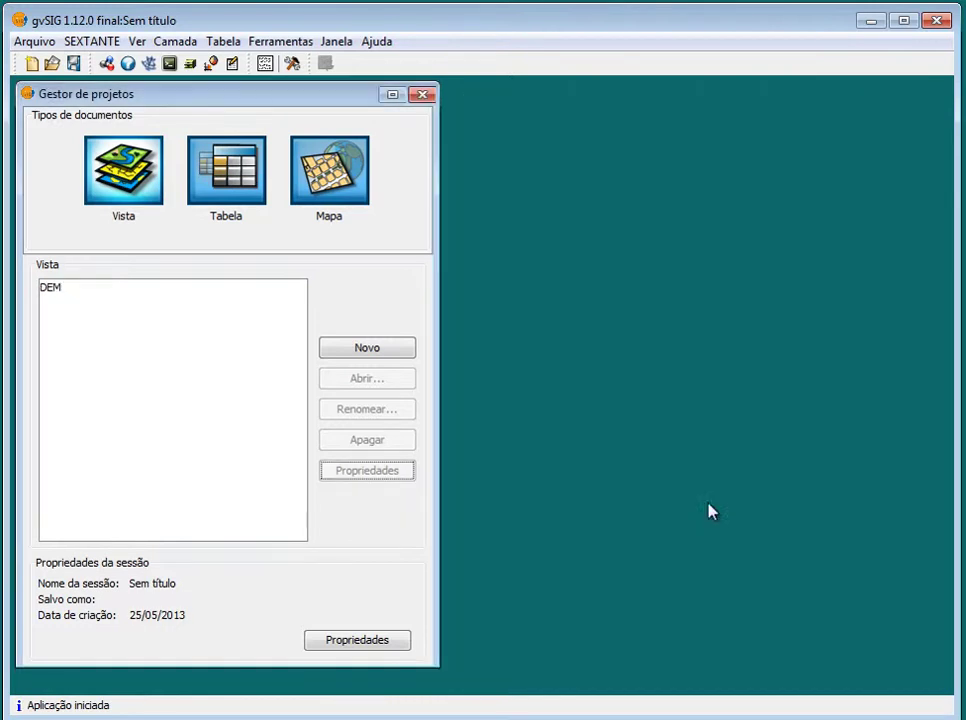
click(44, 288)
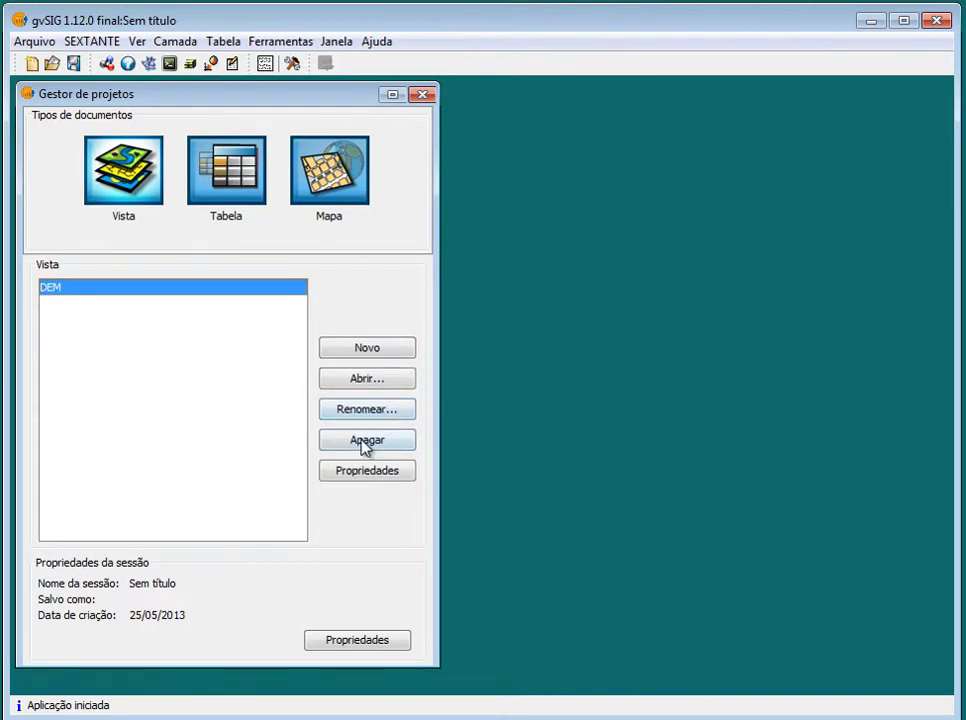
Open the DEM view, restore it from maximized, and enlarge it over the project manager
click(368, 378)
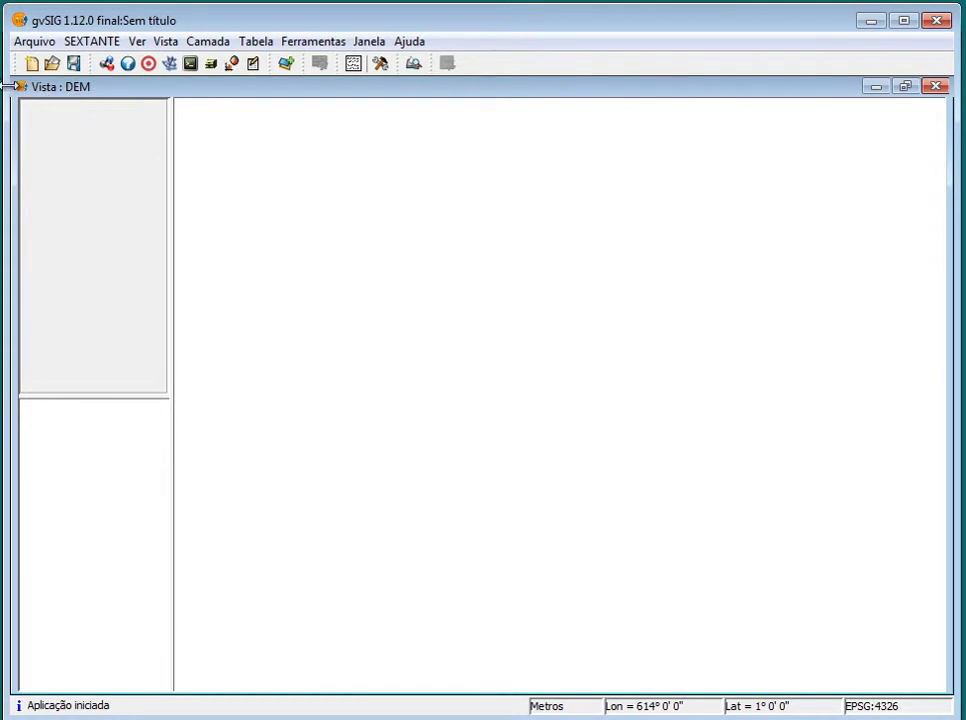
click(905, 87)
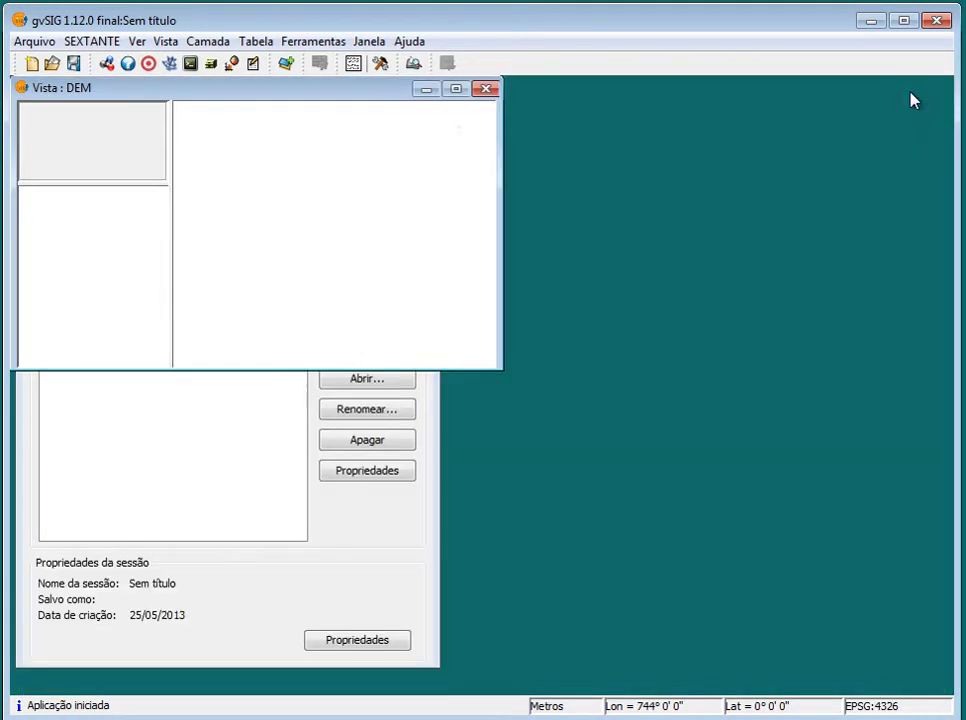
drag(392, 92, 422, 103)
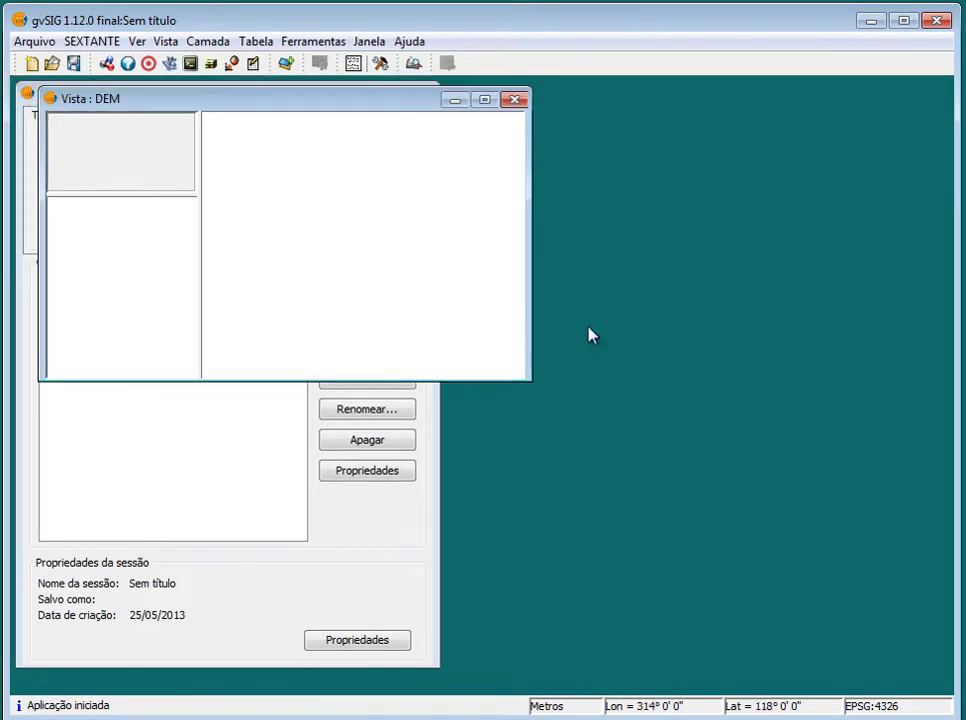
drag(524, 376, 944, 633)
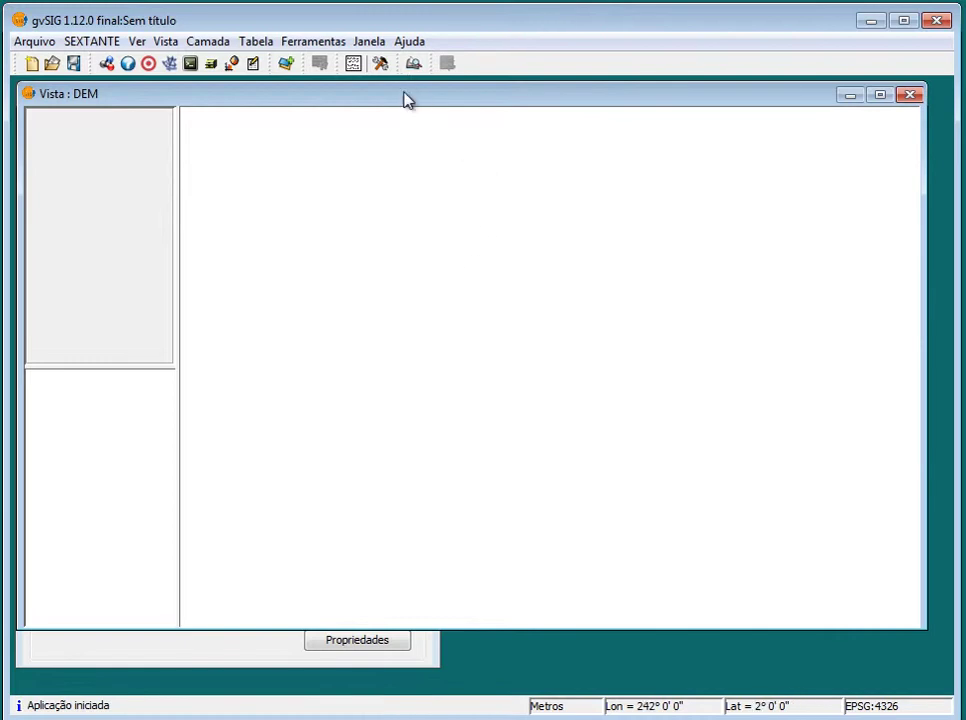
mouse_move(405, 97)
mouse_down()
mouse_move(417, 101)
mouse_move(404, 101)
mouse_up()
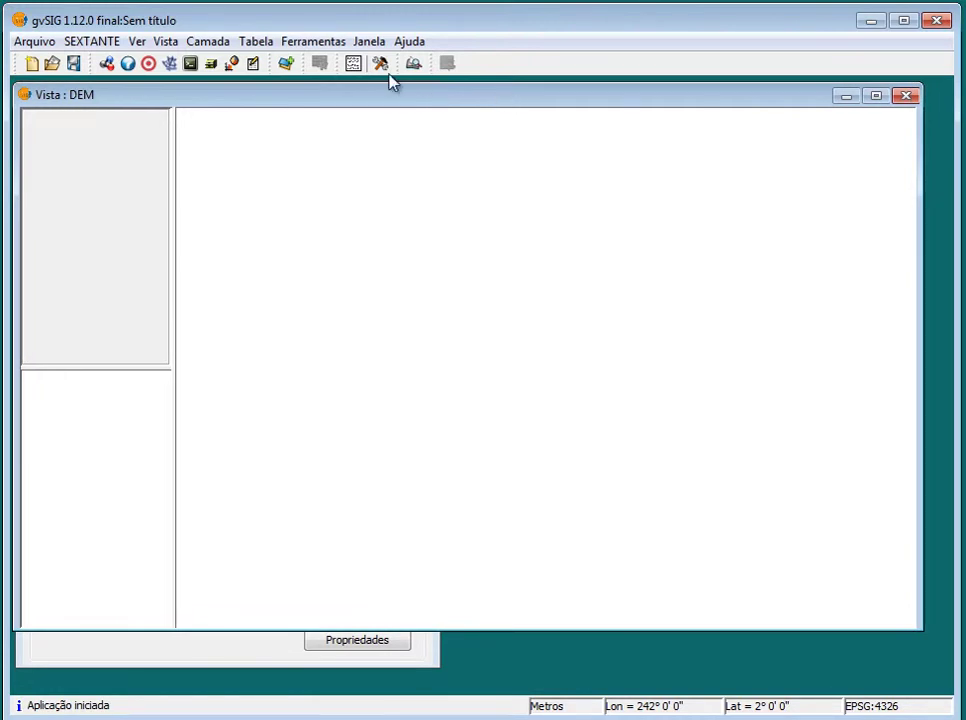
Add 15S48_ZN, 15S495ZN, 16S48_ZN and 16S495ZN.tif from C:\DEM as raster layers
click(285, 64)
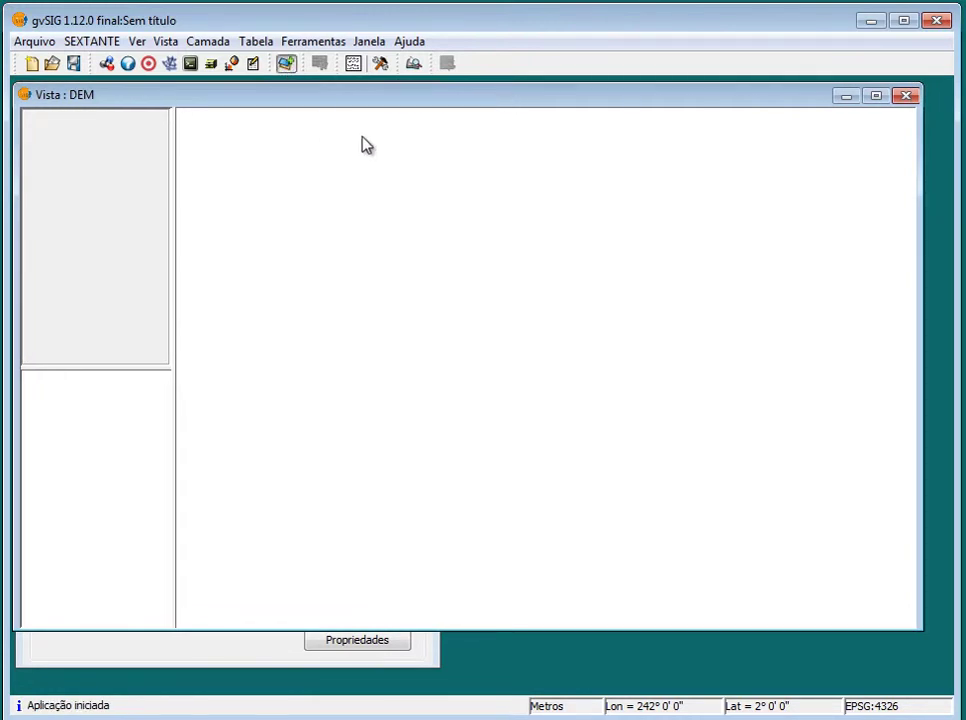
click(507, 168)
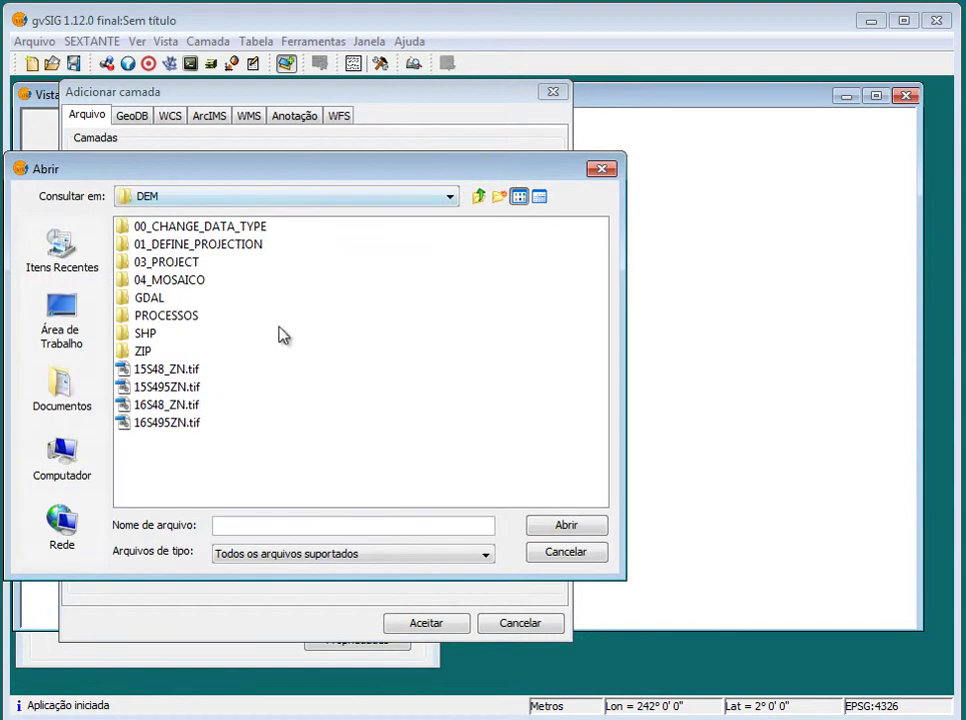
click(164, 387)
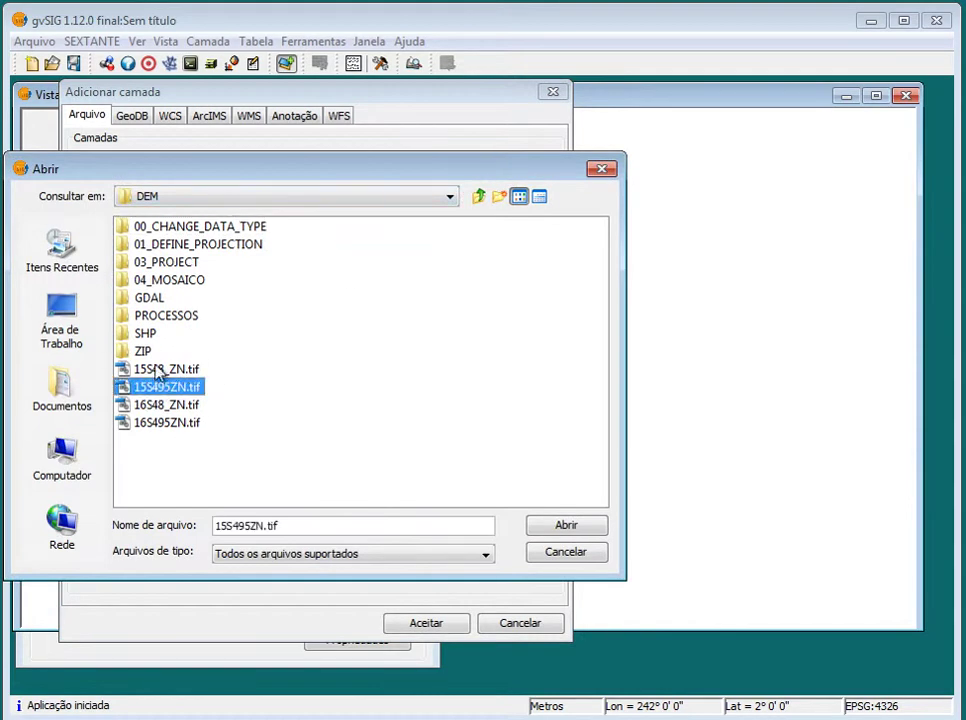
click(157, 371)
shift+click(172, 422)
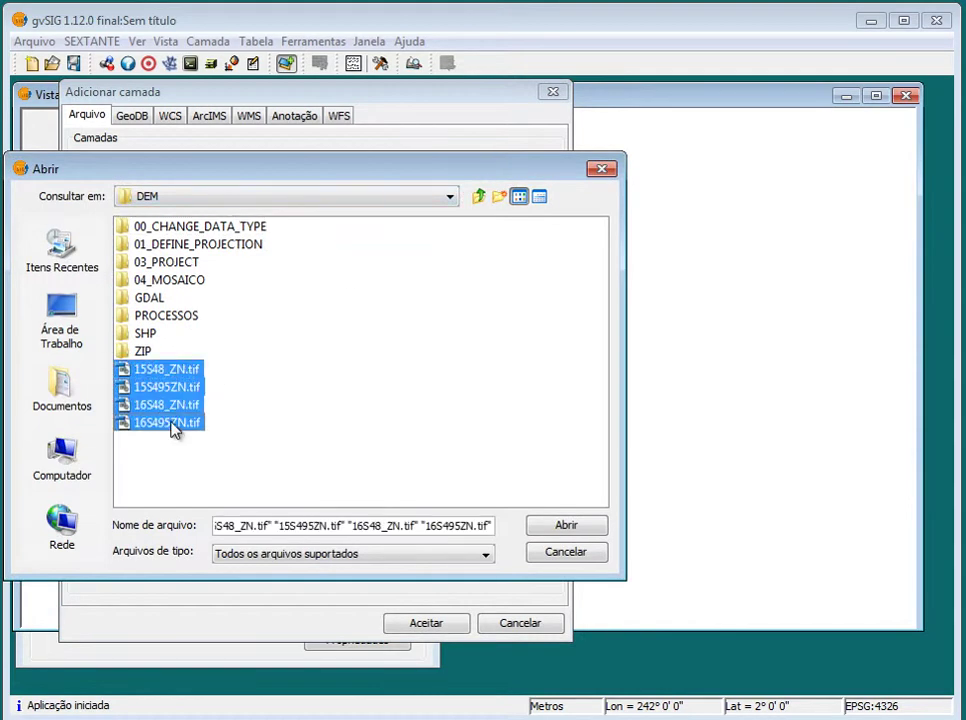
click(588, 530)
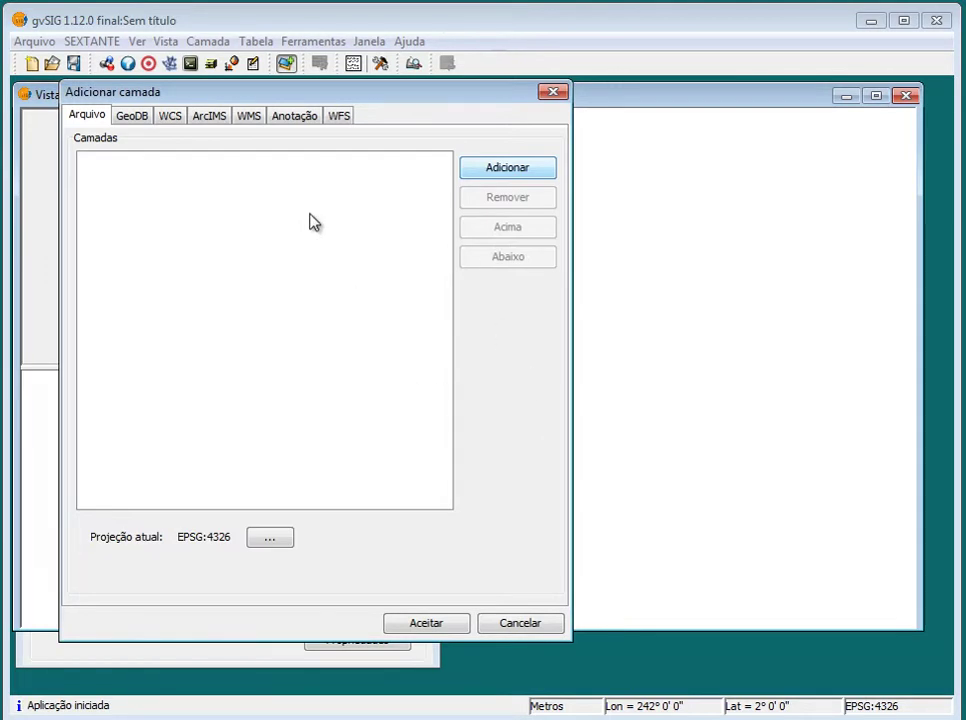
click(426, 623)
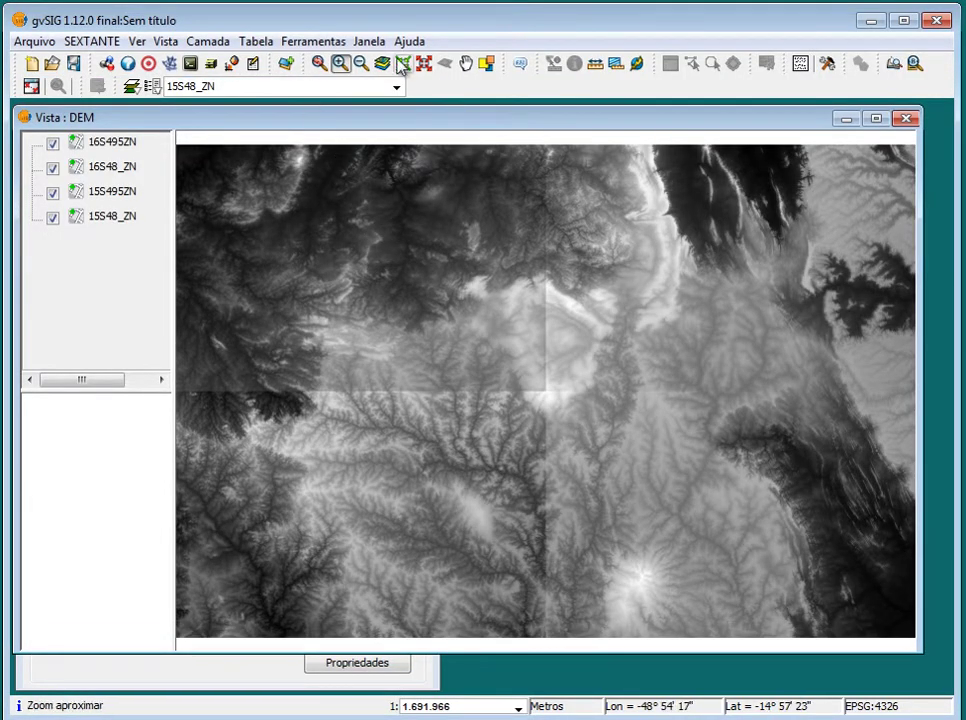
Zoom out, then zoom to a rectangle around the four tiles so the mosaic fills the view
click(361, 63)
click(566, 489)
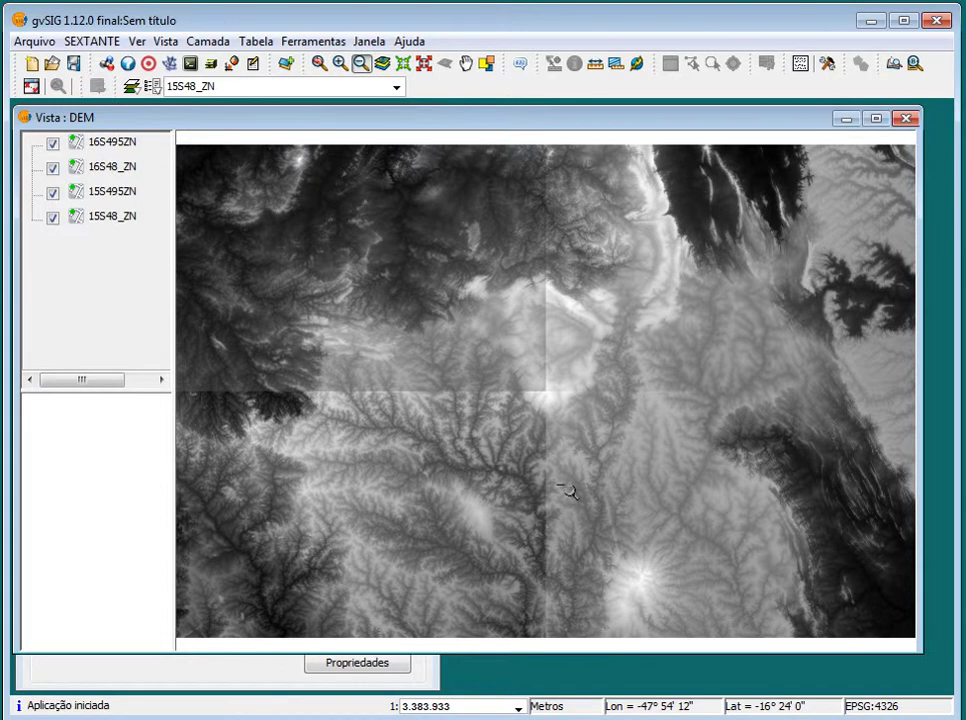
click(339, 64)
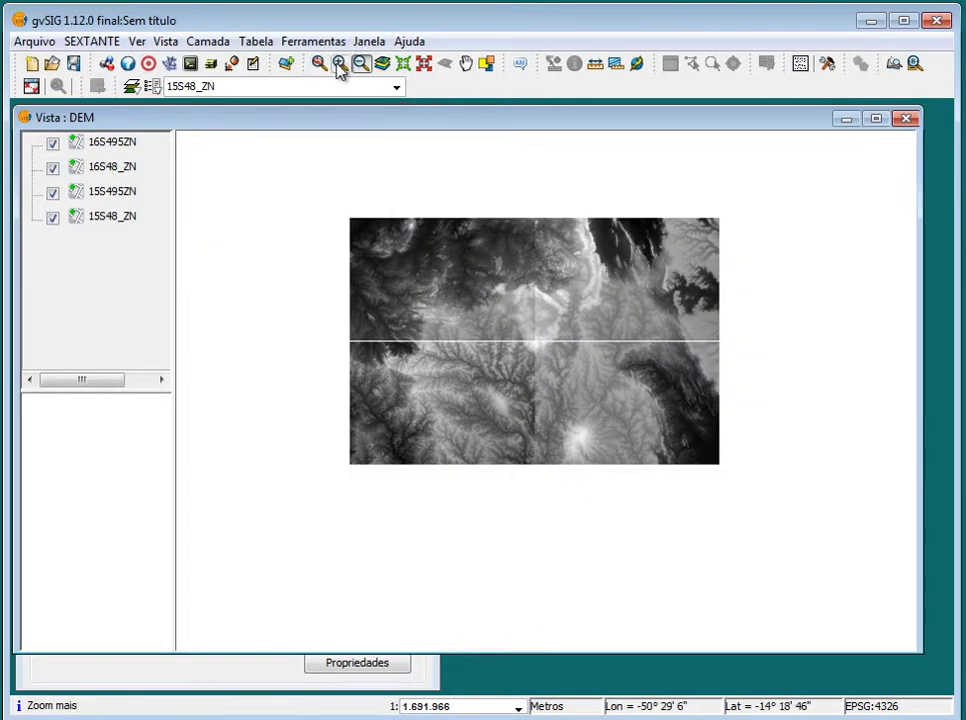
click(427, 311)
click(340, 64)
drag(405, 297, 792, 562)
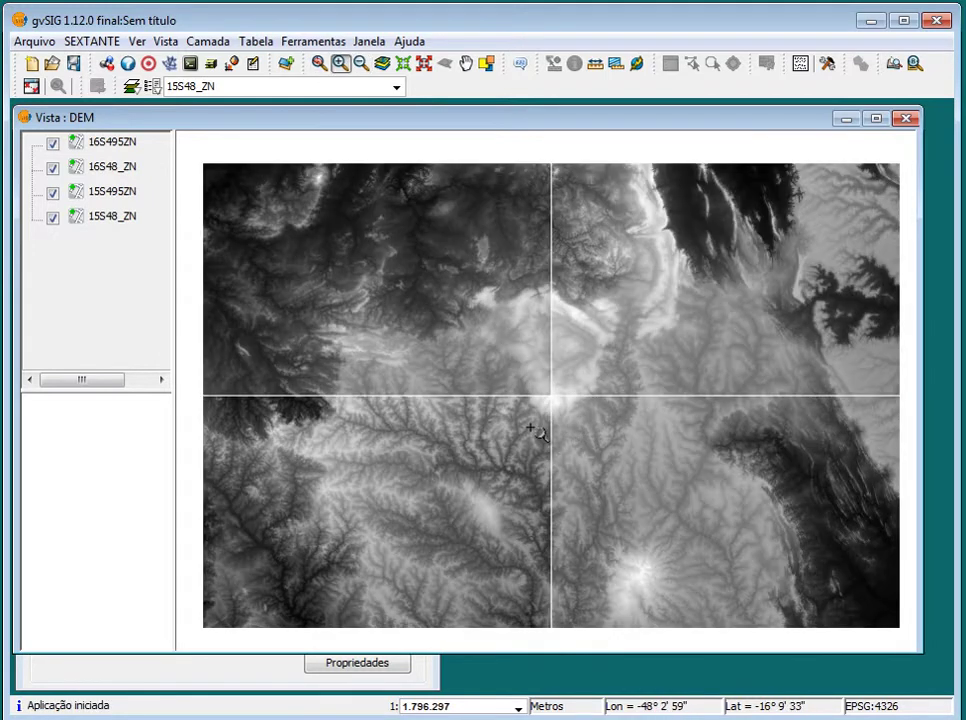
click(133, 150)
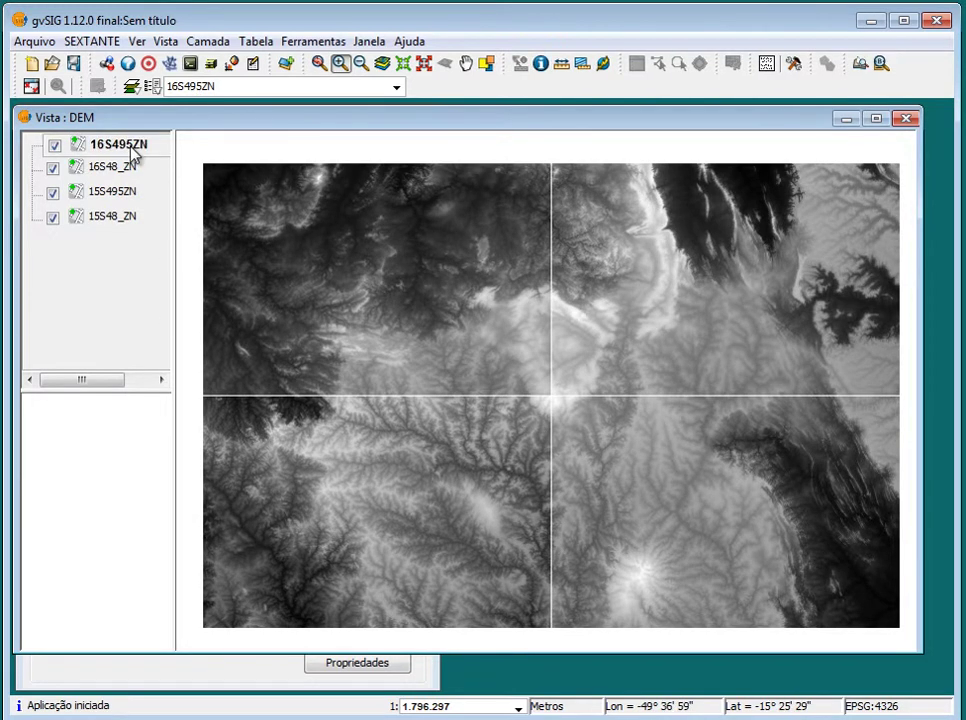
right_click(131, 149)
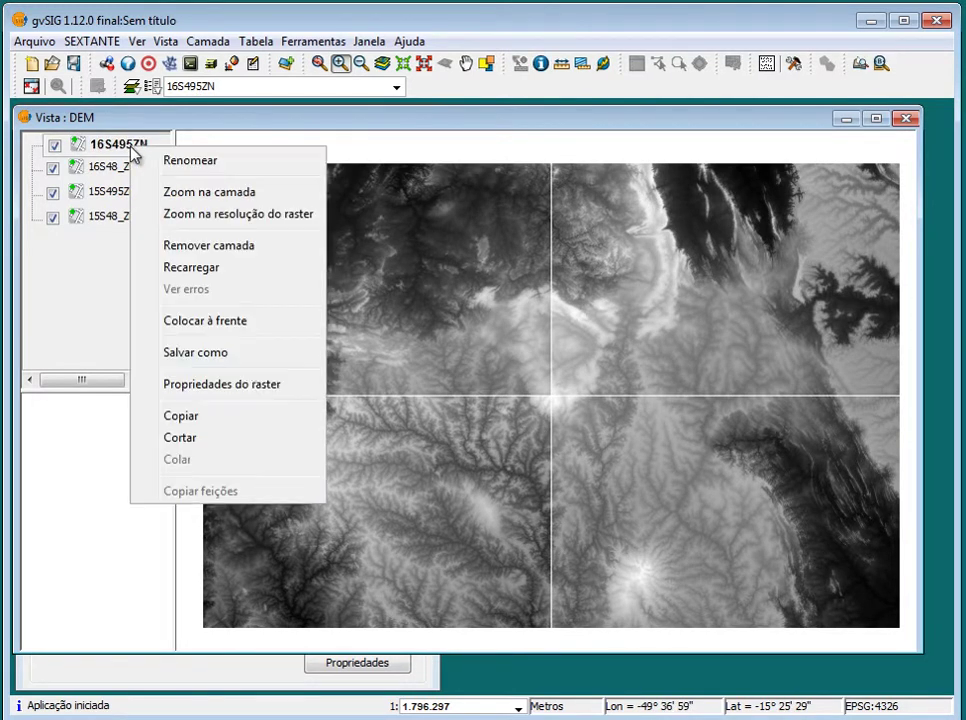
click(275, 385)
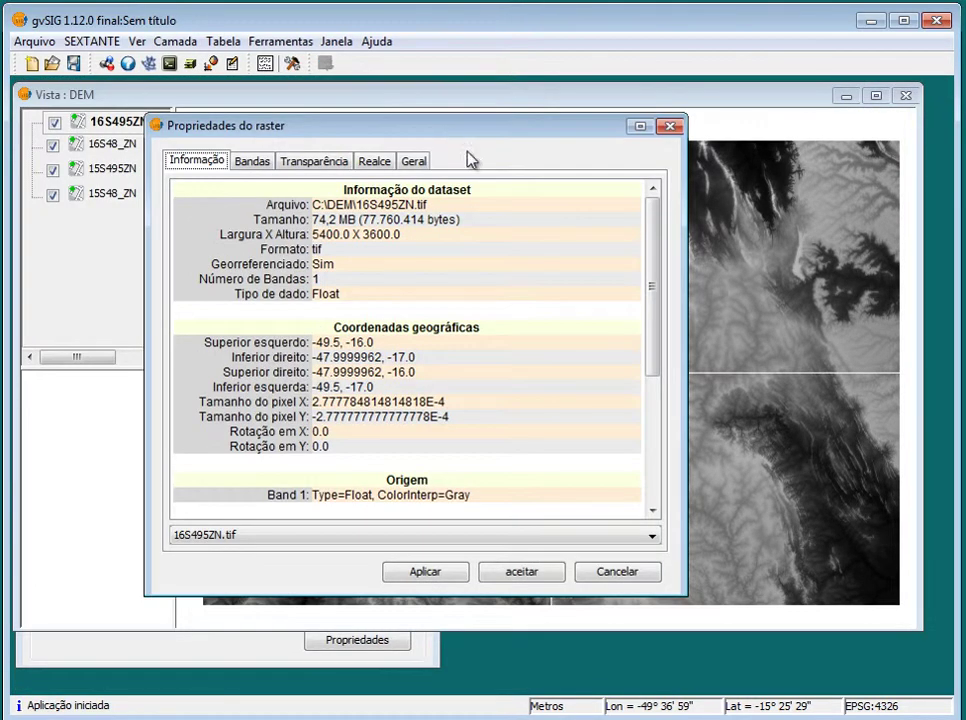
drag(647, 317, 655, 479)
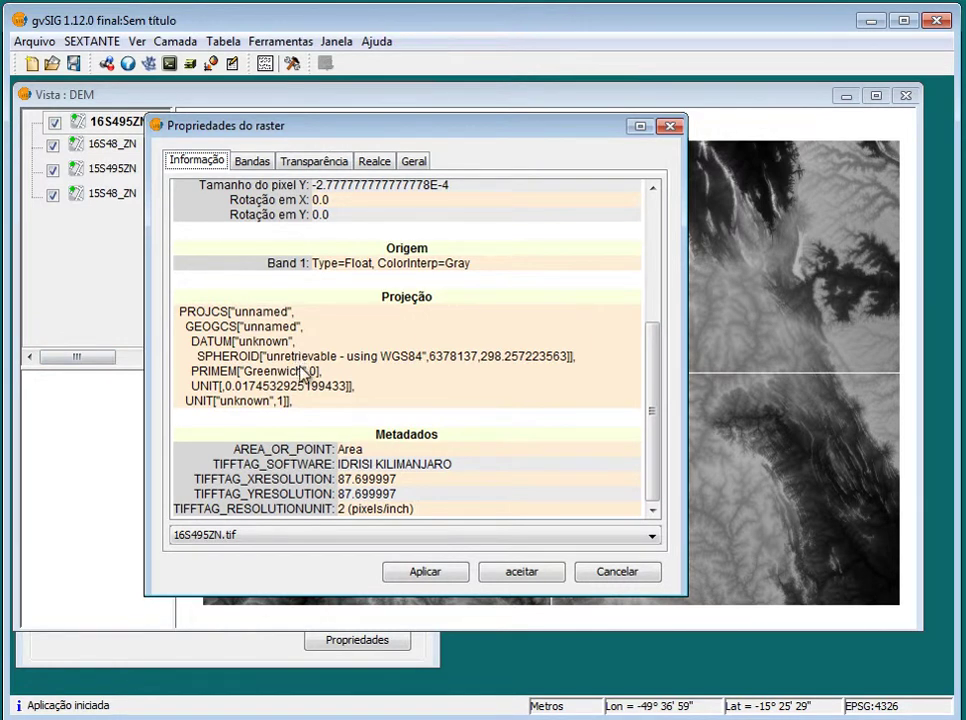
click(670, 126)
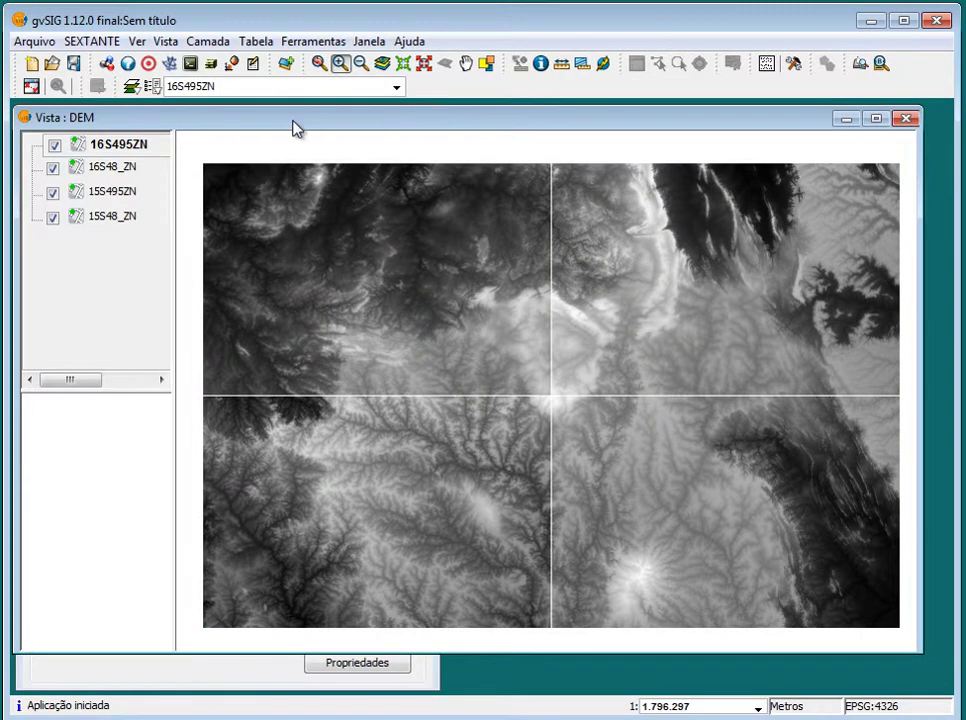
drag(300, 127, 304, 126)
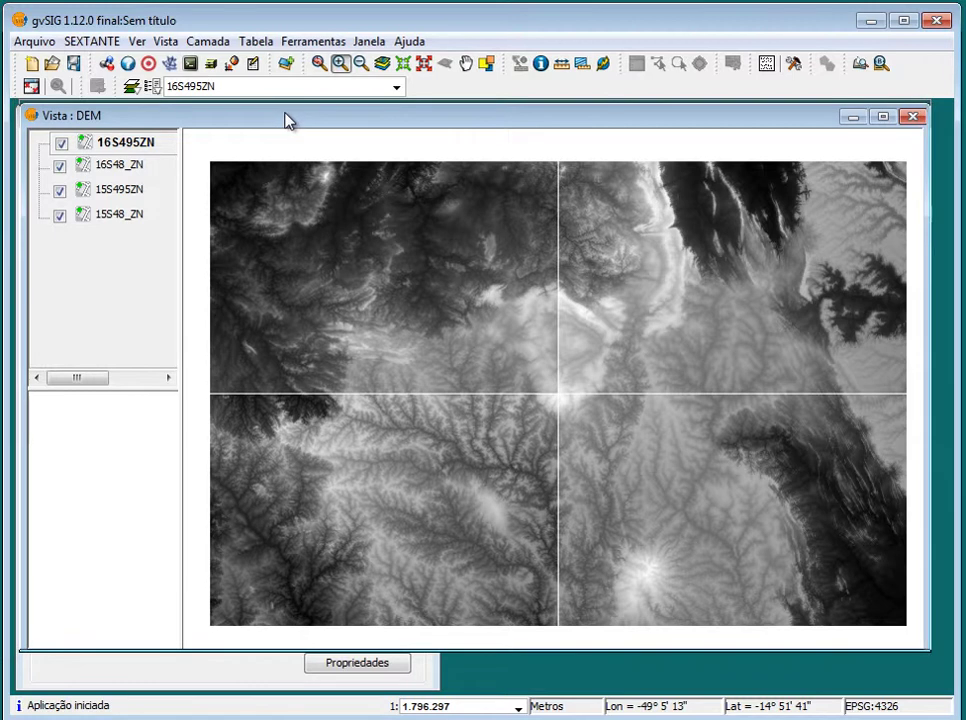
drag(285, 120, 282, 123)
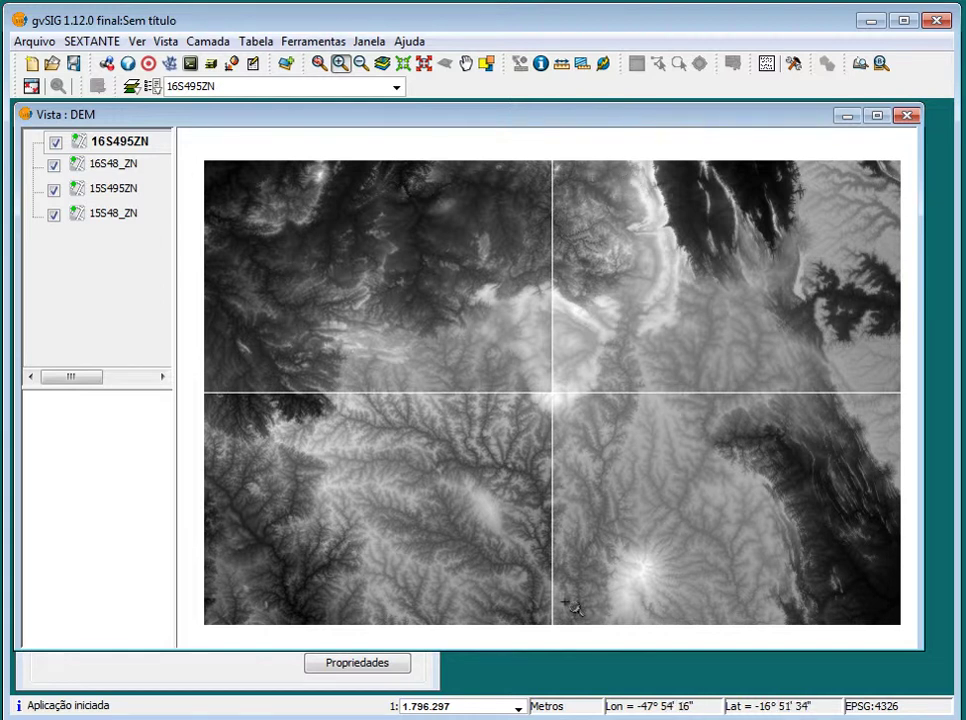
key(alt+Tab)
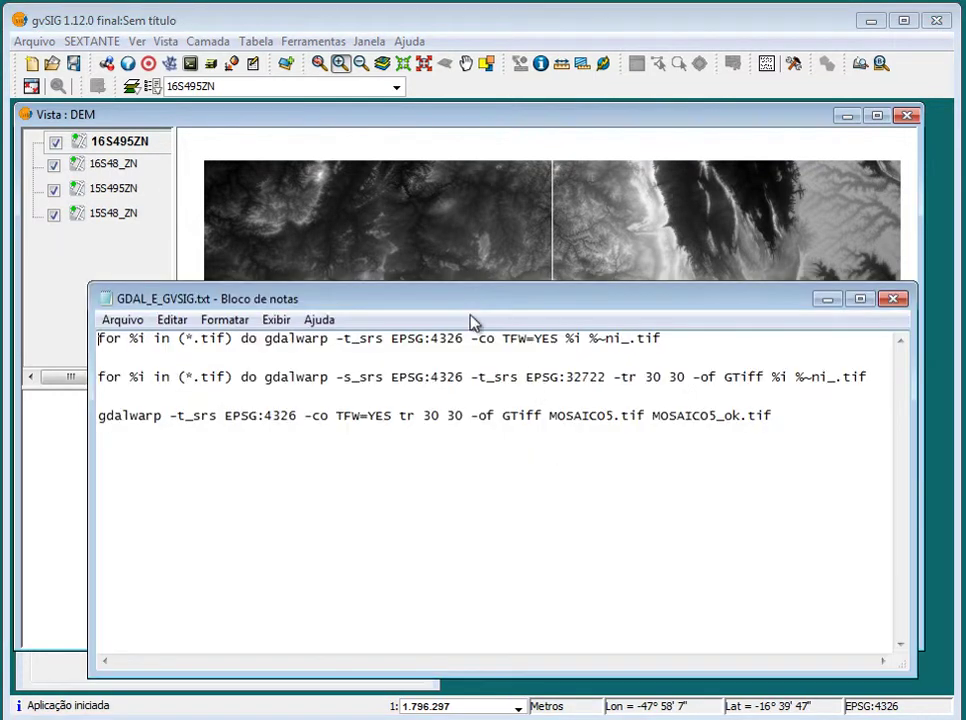
drag(454, 281, 433, 290)
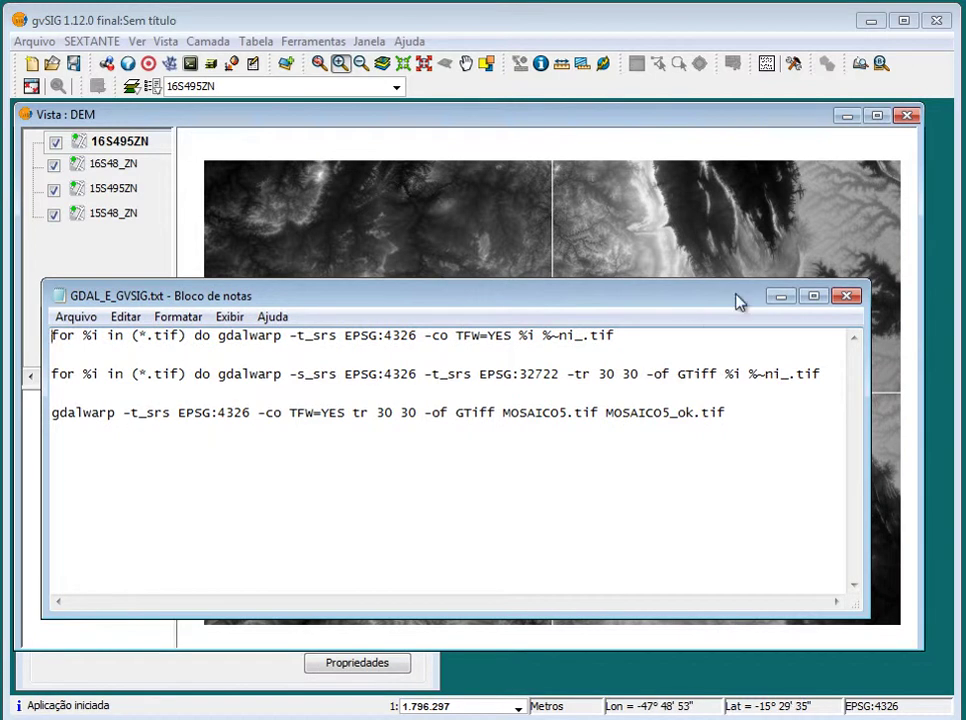
key(alt+Tab)
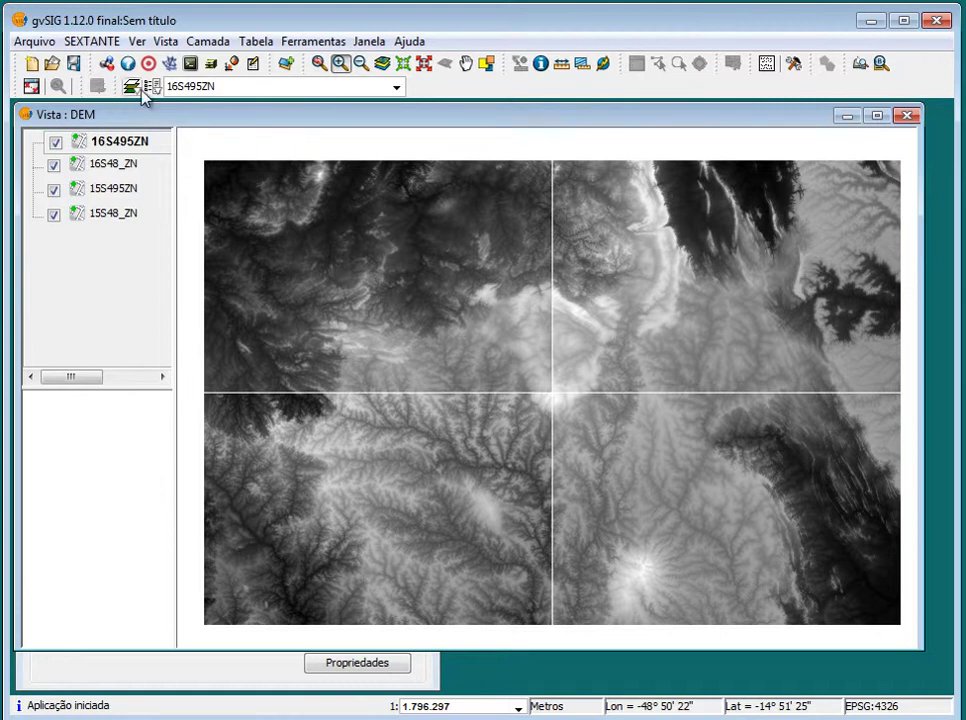
Open the SEXTANTE toolbox and expand the 'Basic tools for raster layers' group
click(168, 66)
drag(267, 102, 657, 127)
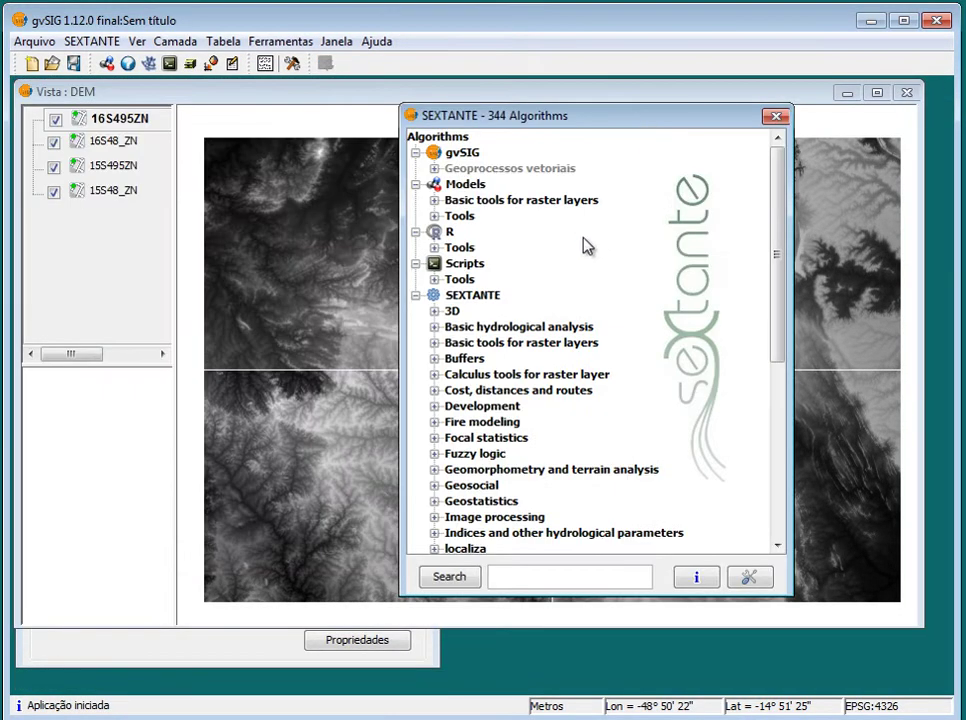
drag(776, 263, 578, 308)
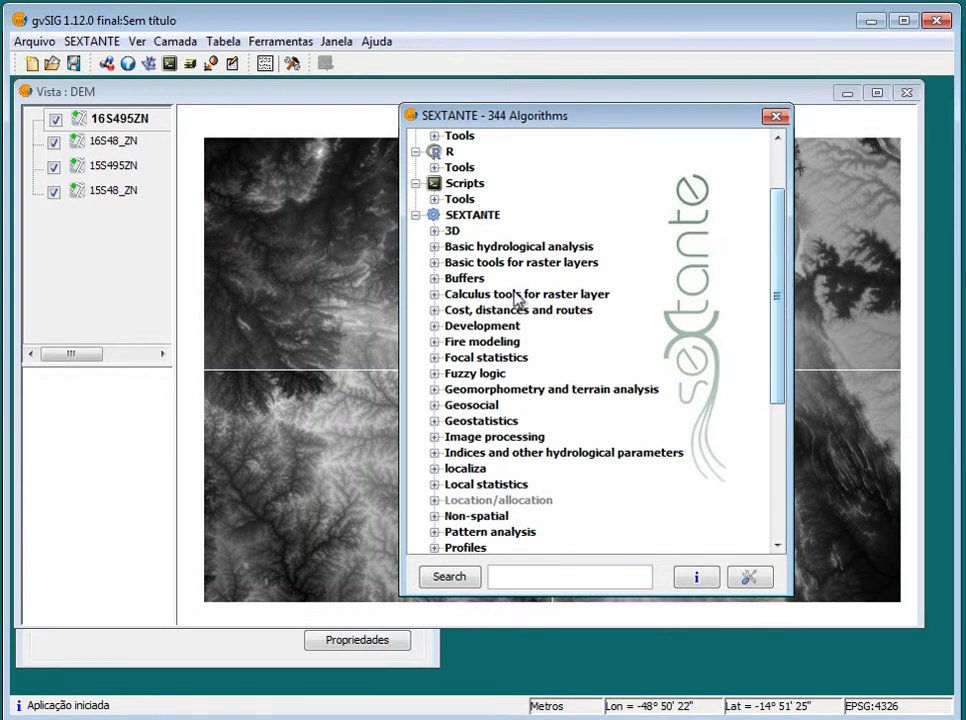
click(434, 262)
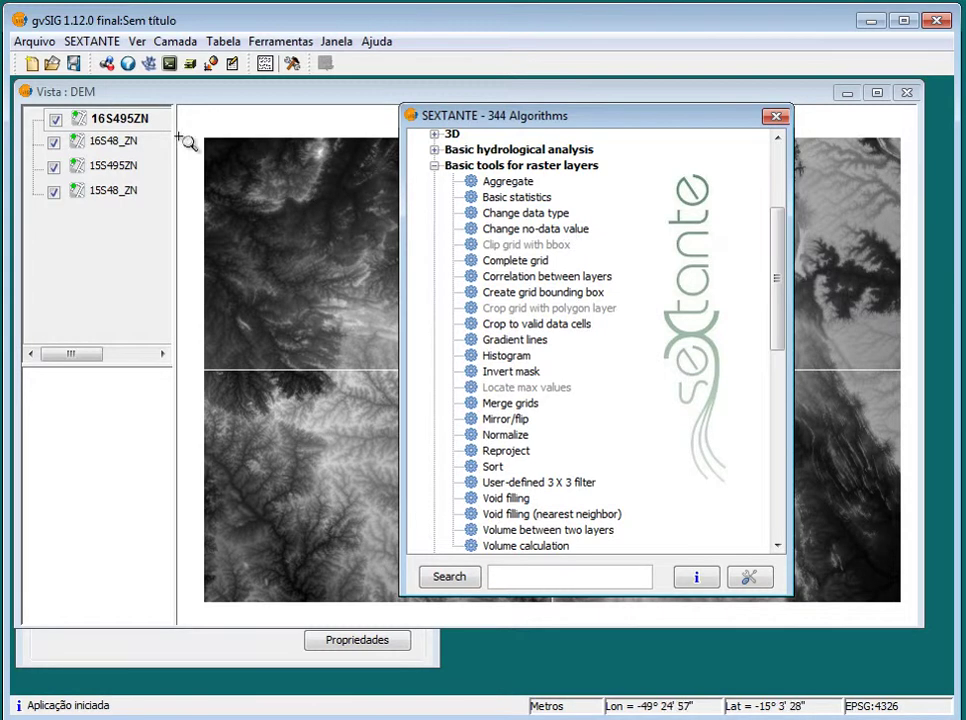
Inspect the raster properties of layer 16S495ZN, then return to the SEXTANTE toolbox
click(95, 90)
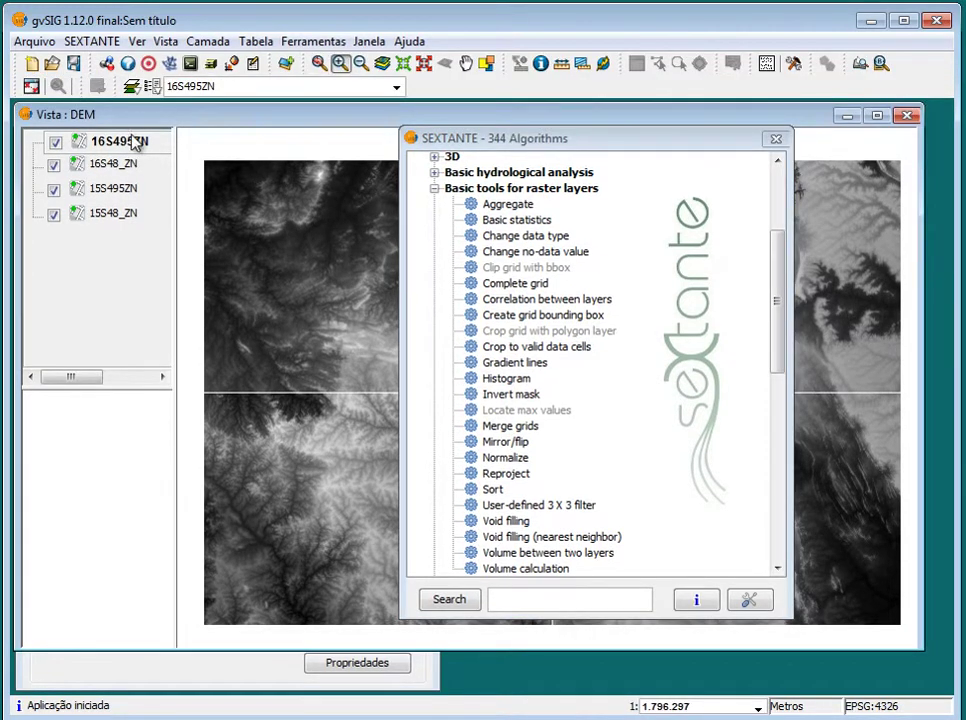
right_click(138, 150)
click(280, 383)
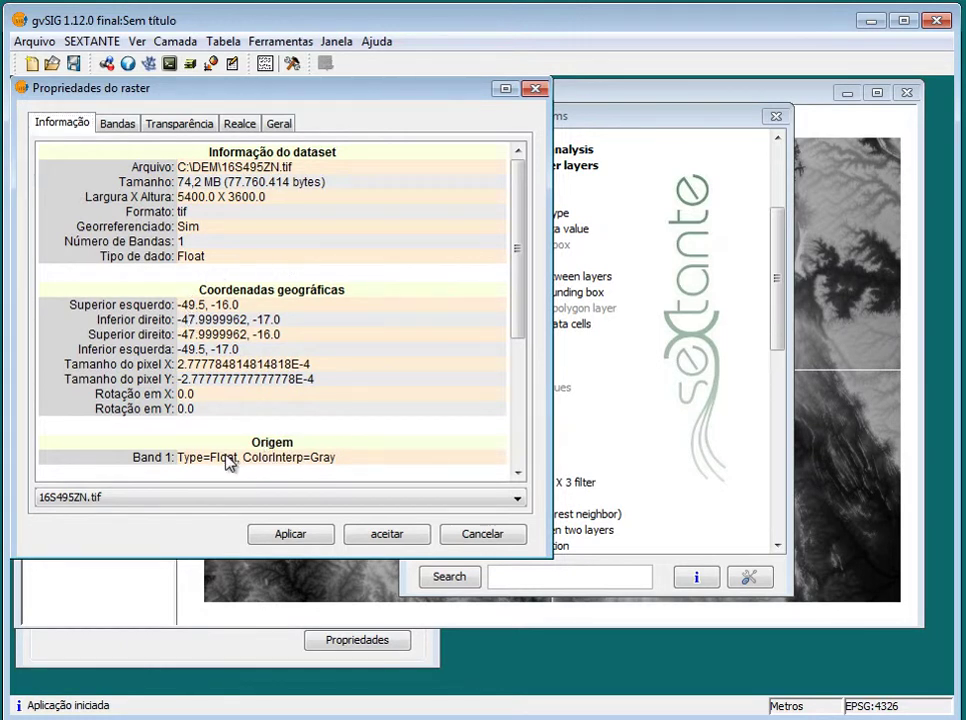
click(535, 88)
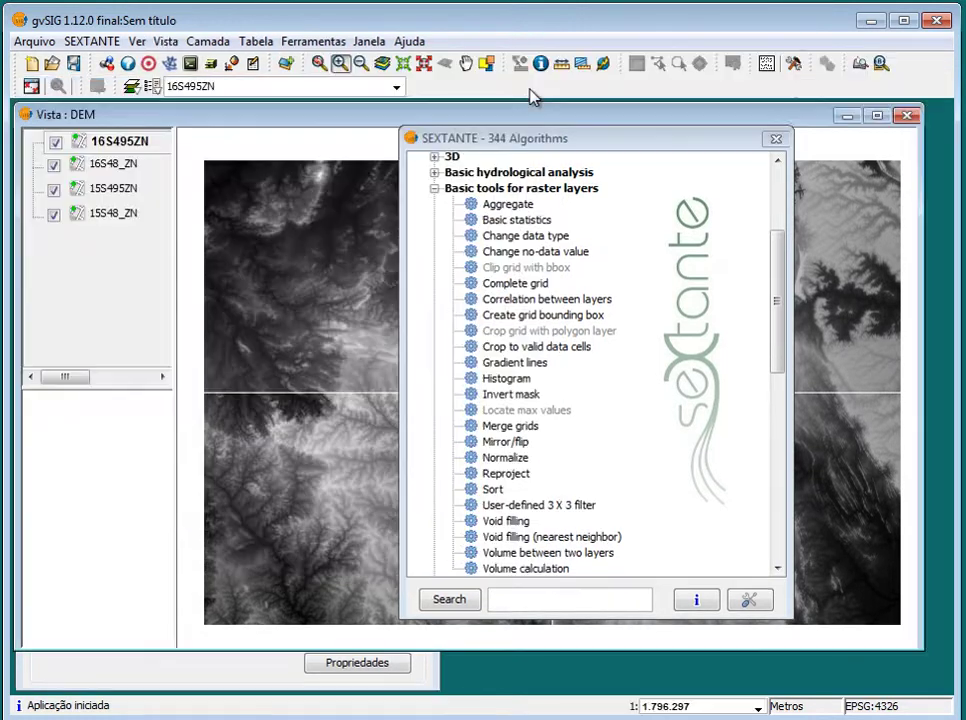
click(548, 141)
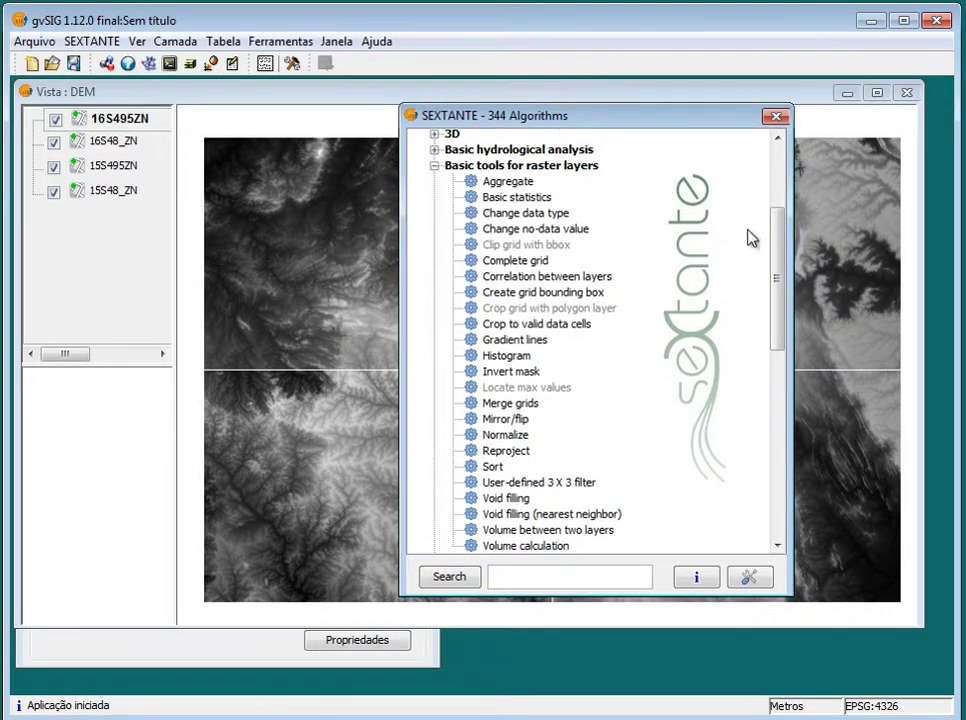
mouse_move(776, 265)
mouse_down()
mouse_move(773, 247)
mouse_move(772, 256)
mouse_up()
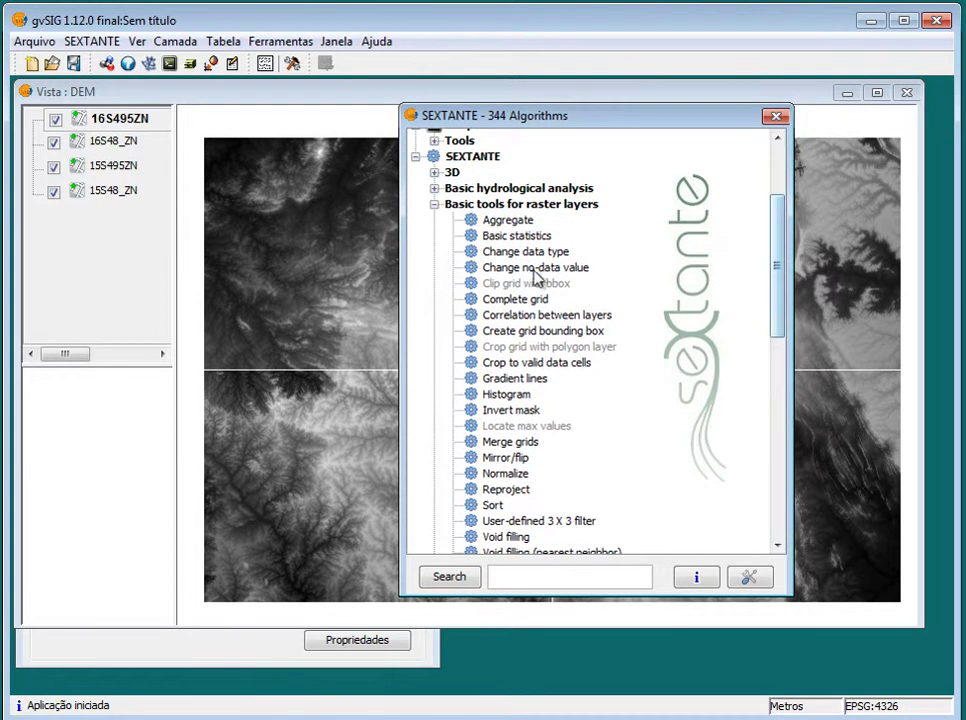
Open and close the Change data type dialog, then show its run and batch options
double_click(535, 253)
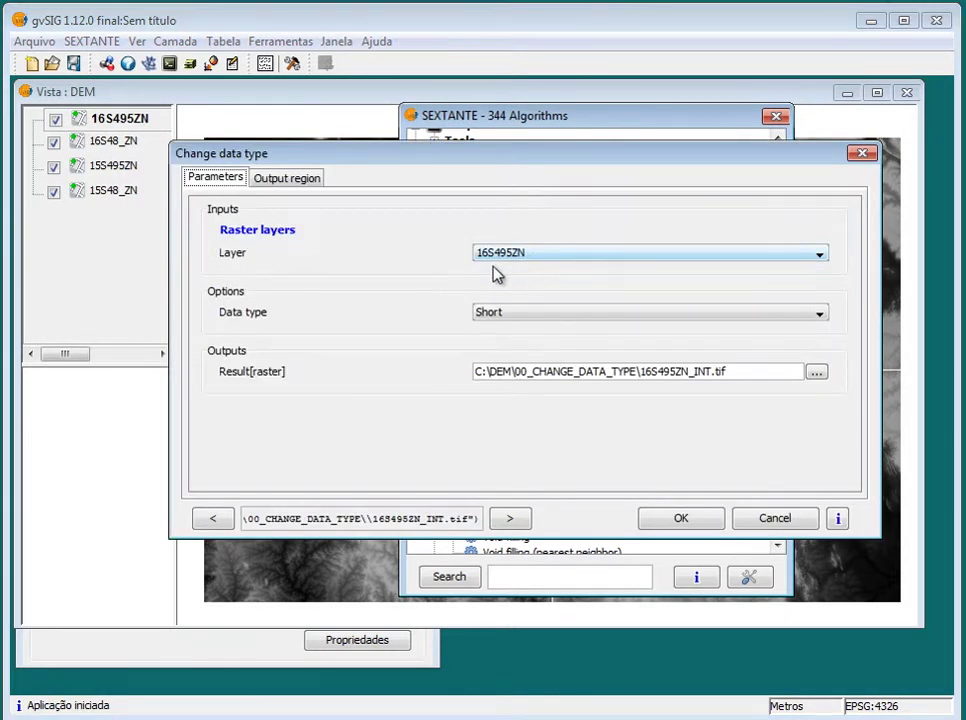
click(862, 153)
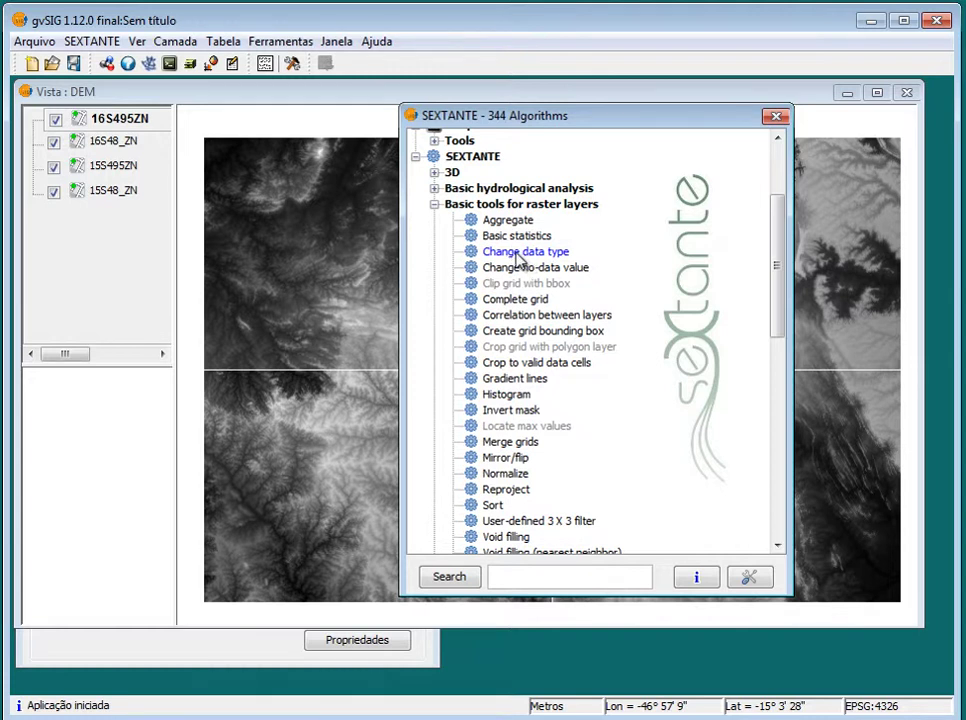
right_click(517, 258)
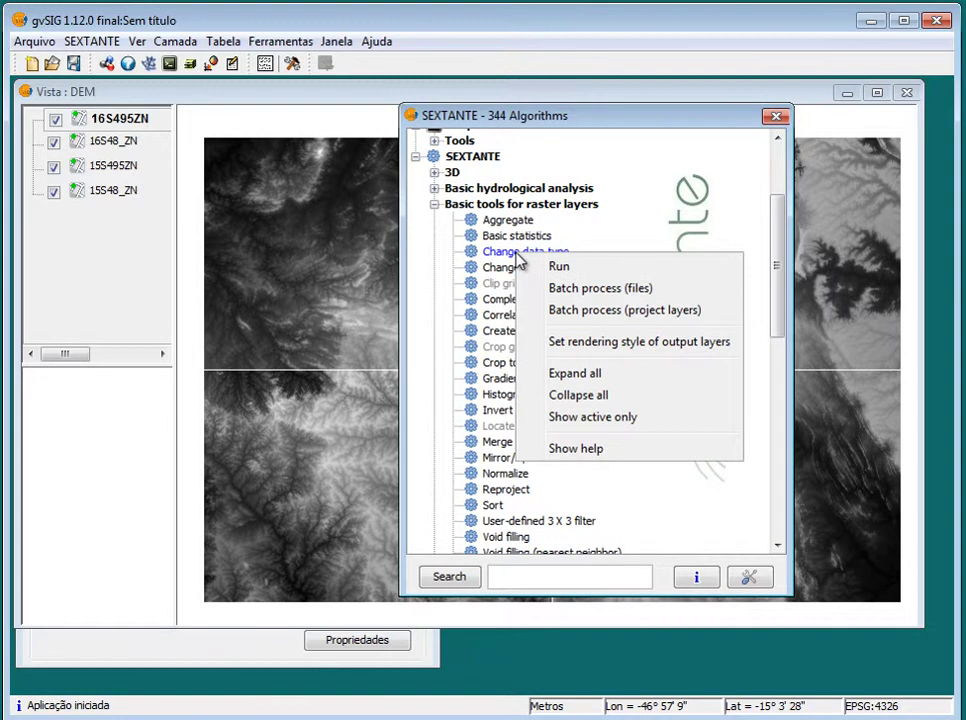
Start a batch (files) run of Change data type and browse for the first row's layer
click(664, 290)
drag(694, 362, 278, 95)
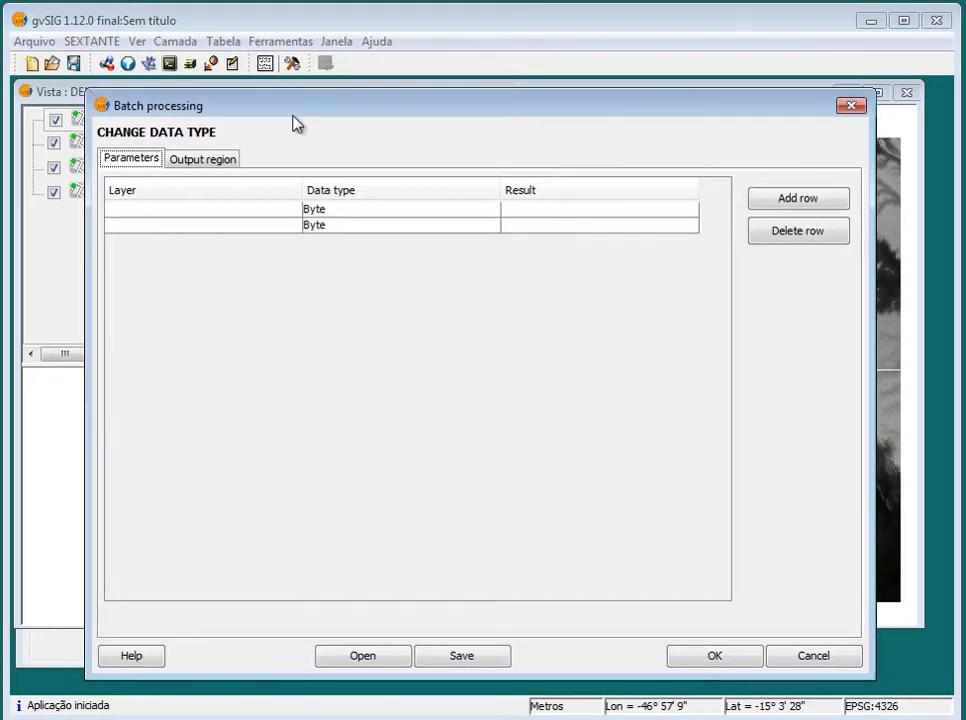
click(291, 212)
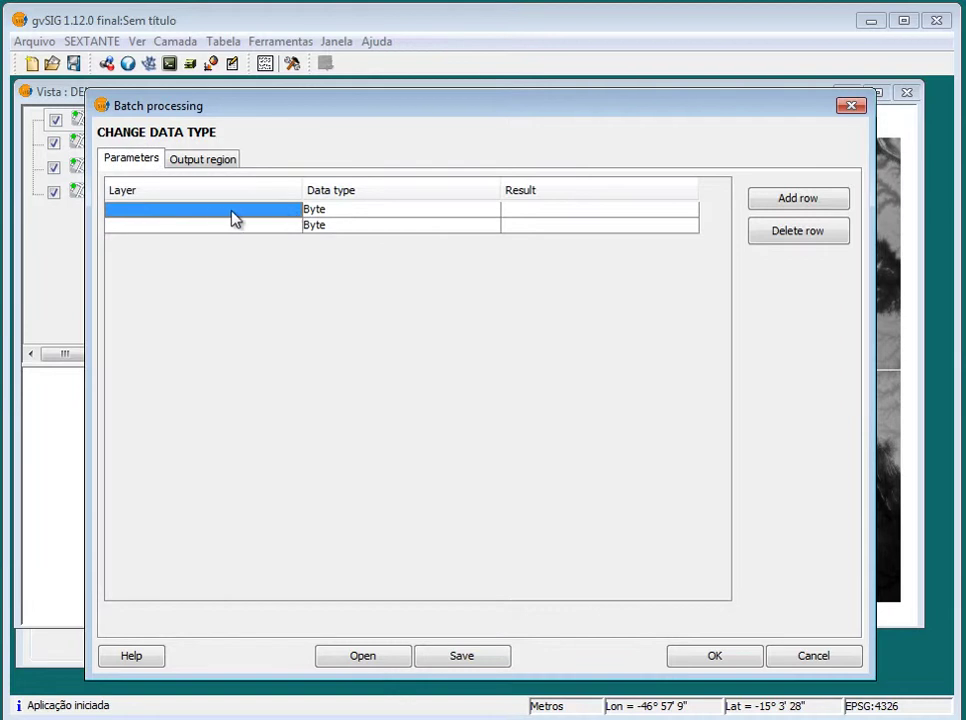
click(289, 215)
click(288, 210)
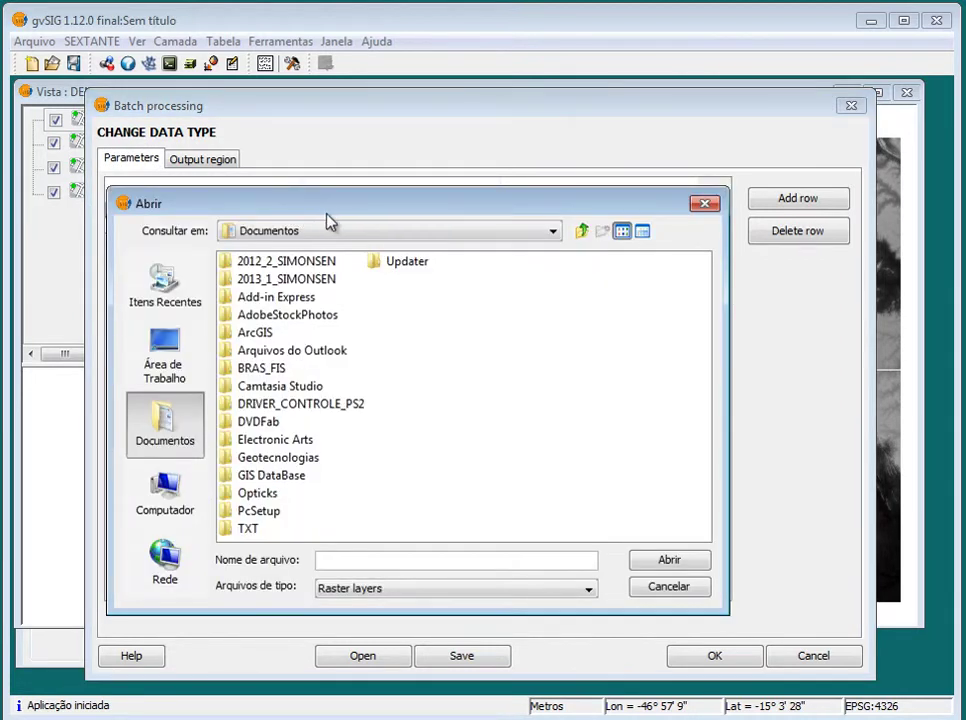
drag(342, 214, 360, 200)
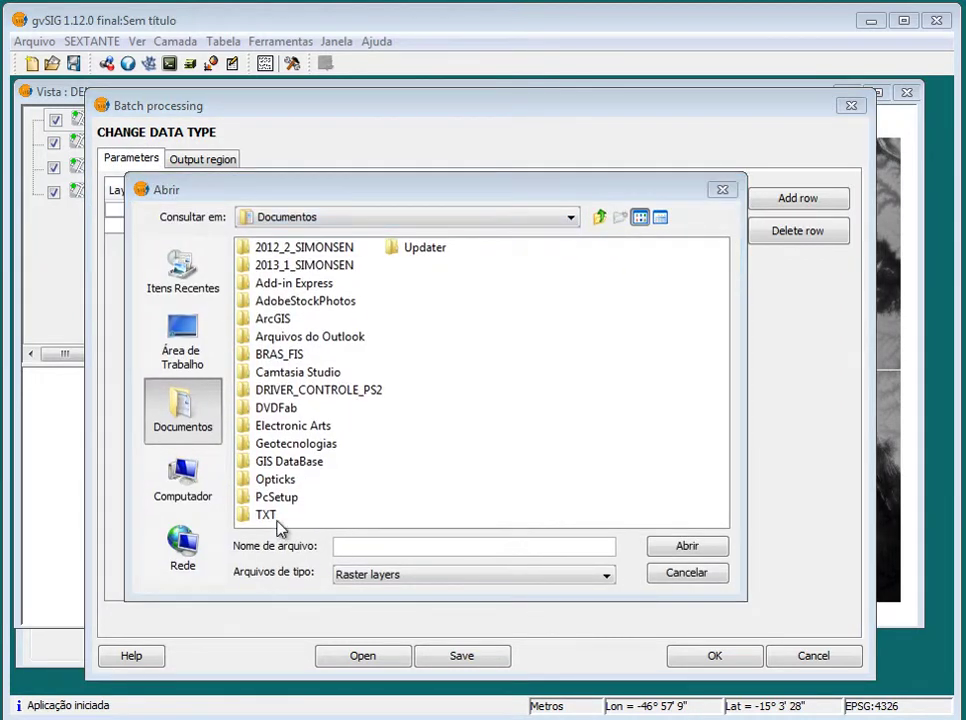
Copy the C:\DEM path from Explorer, paste it in the chooser, and pick 15S48_ZN.tif
key(alt+Tab)
click(470, 163)
key(ctrl+c)
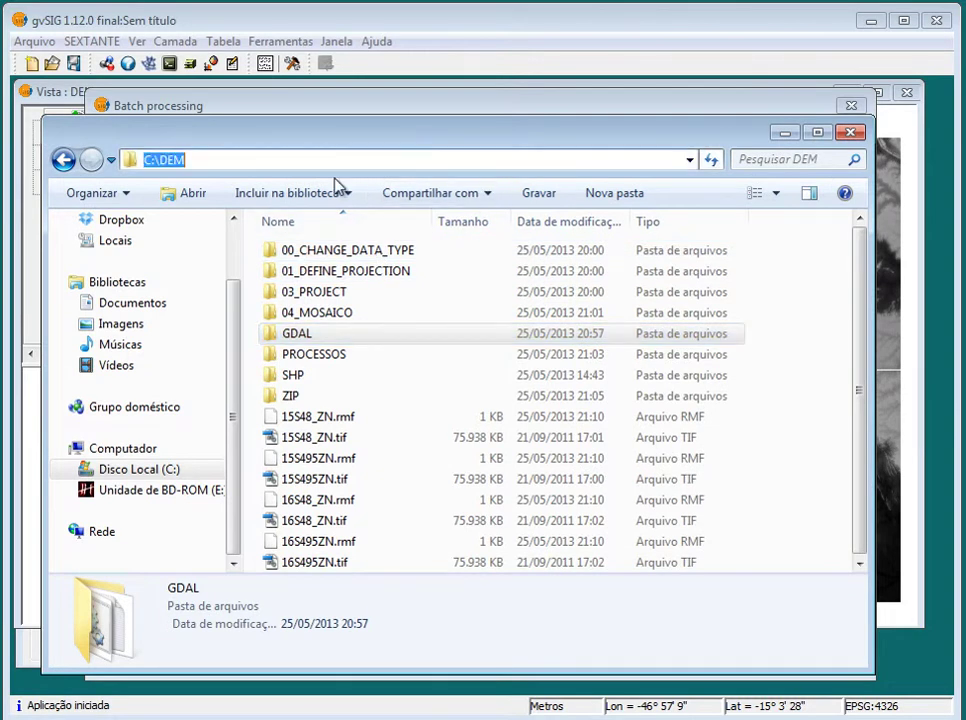
right_click(170, 158)
click(269, 222)
click(785, 133)
click(368, 554)
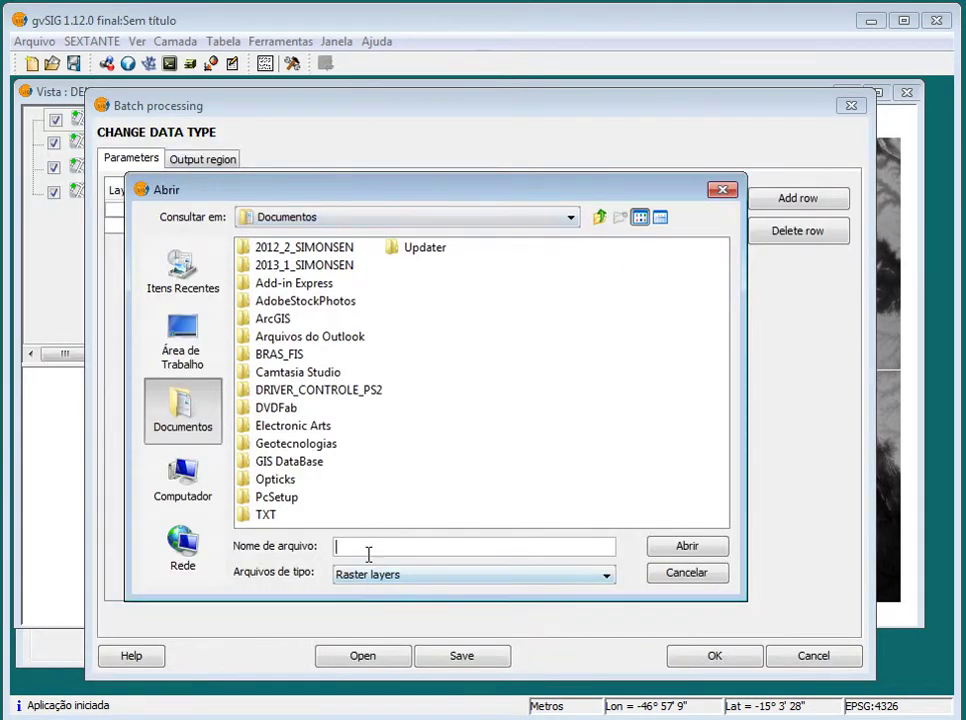
key(ctrl+v)
key(Return)
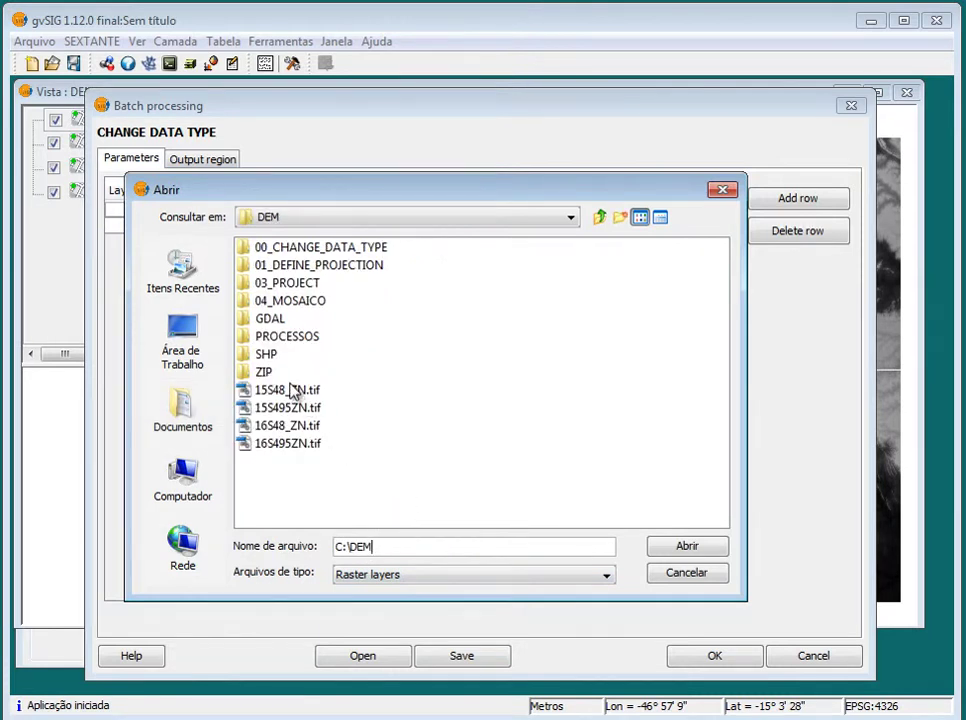
click(293, 390)
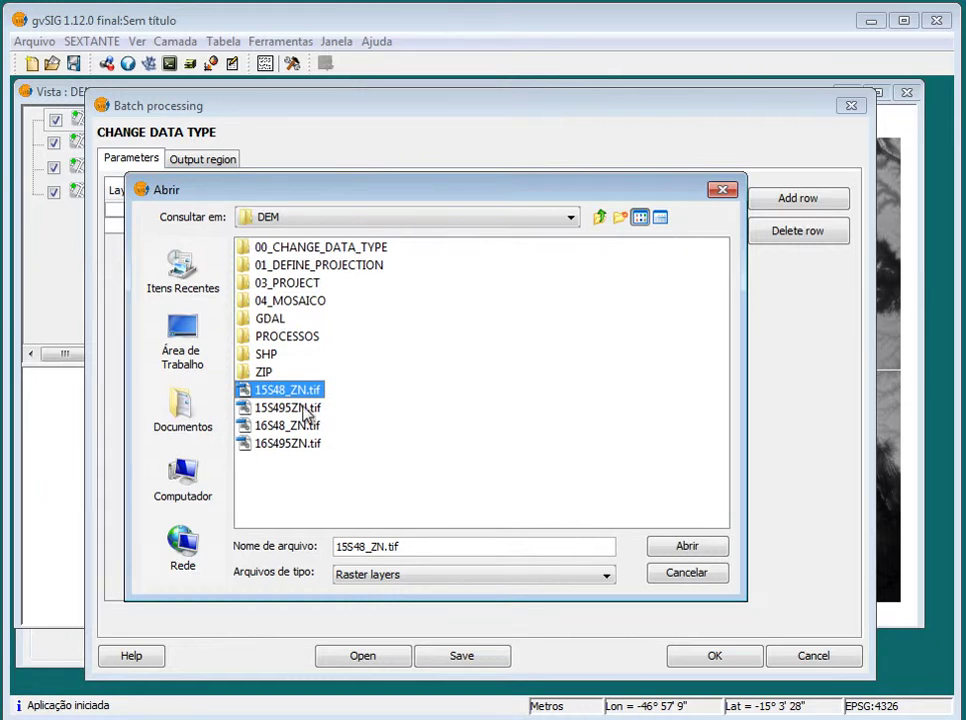
click(706, 546)
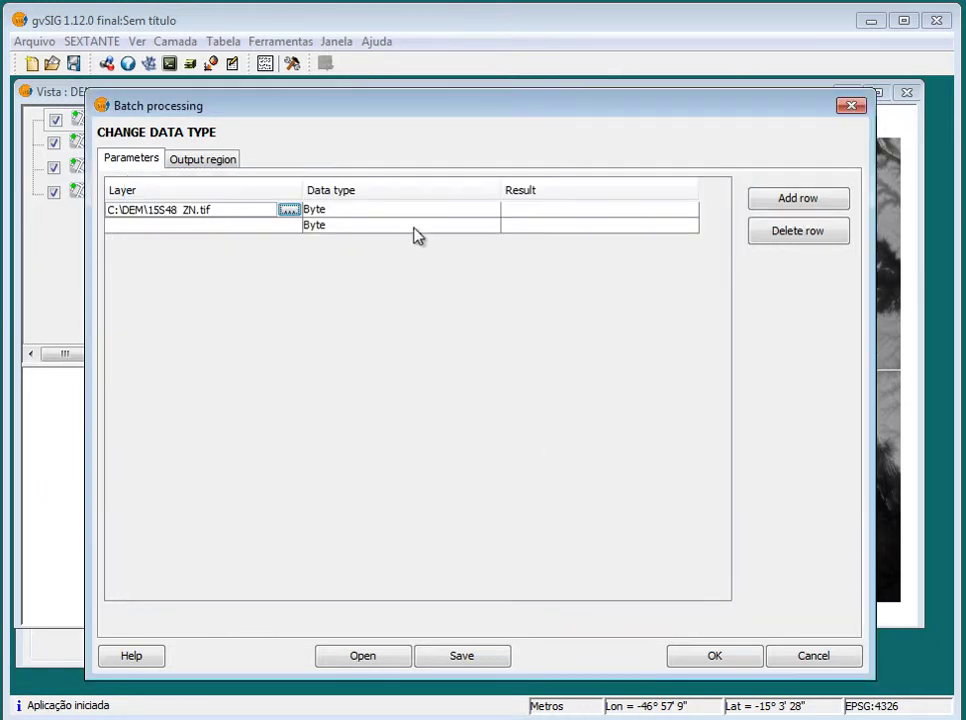
Change the first row's data type from Byte to Short for 15S48_ZN.tif
click(406, 212)
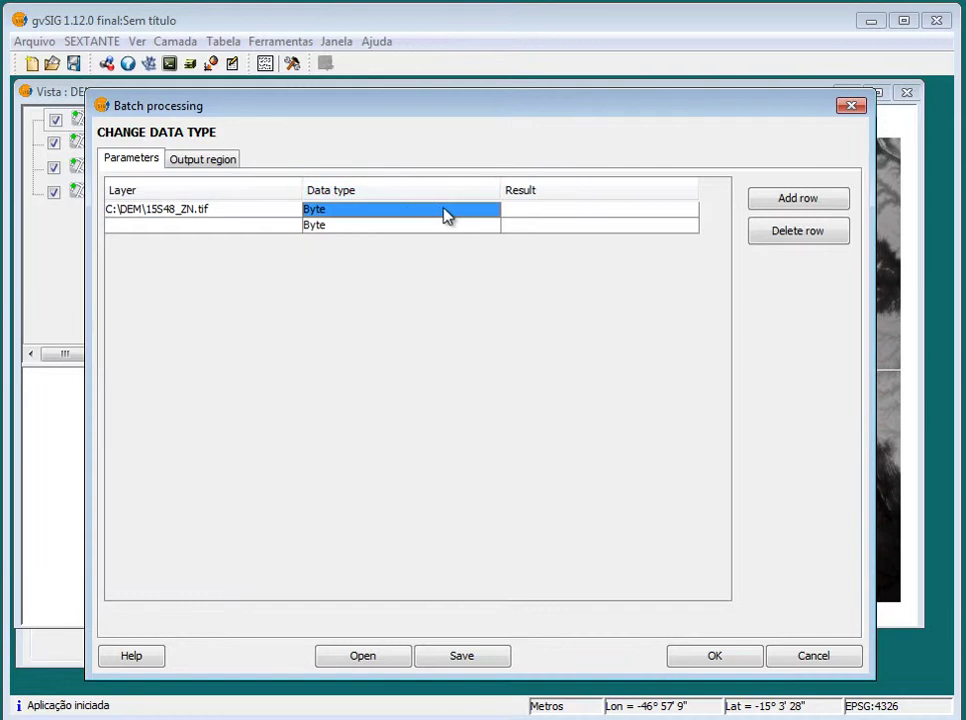
click(491, 215)
click(488, 212)
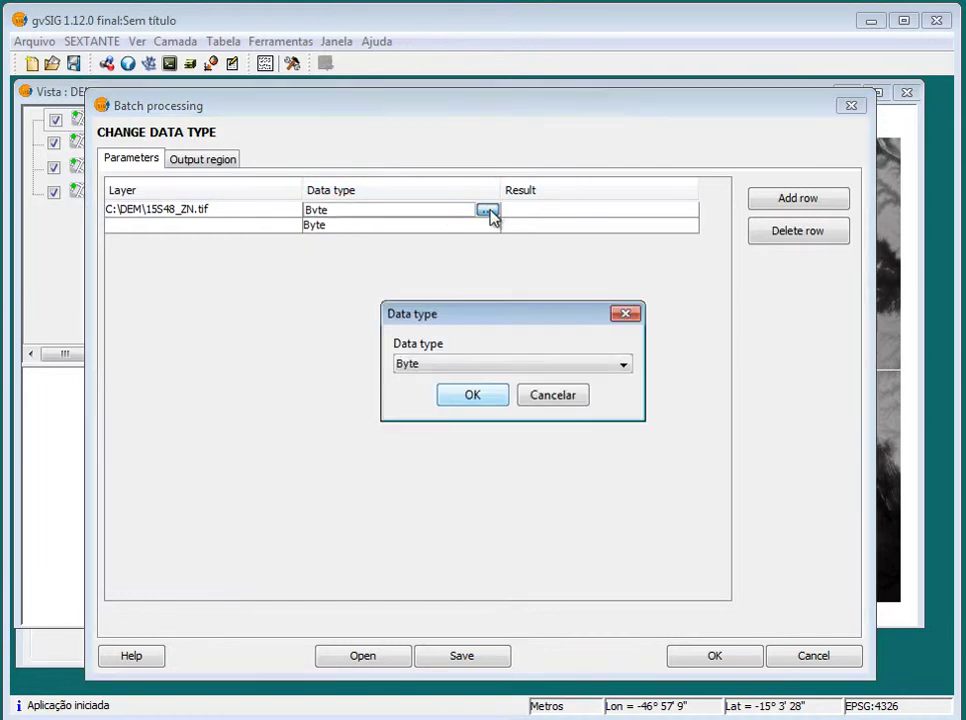
click(623, 364)
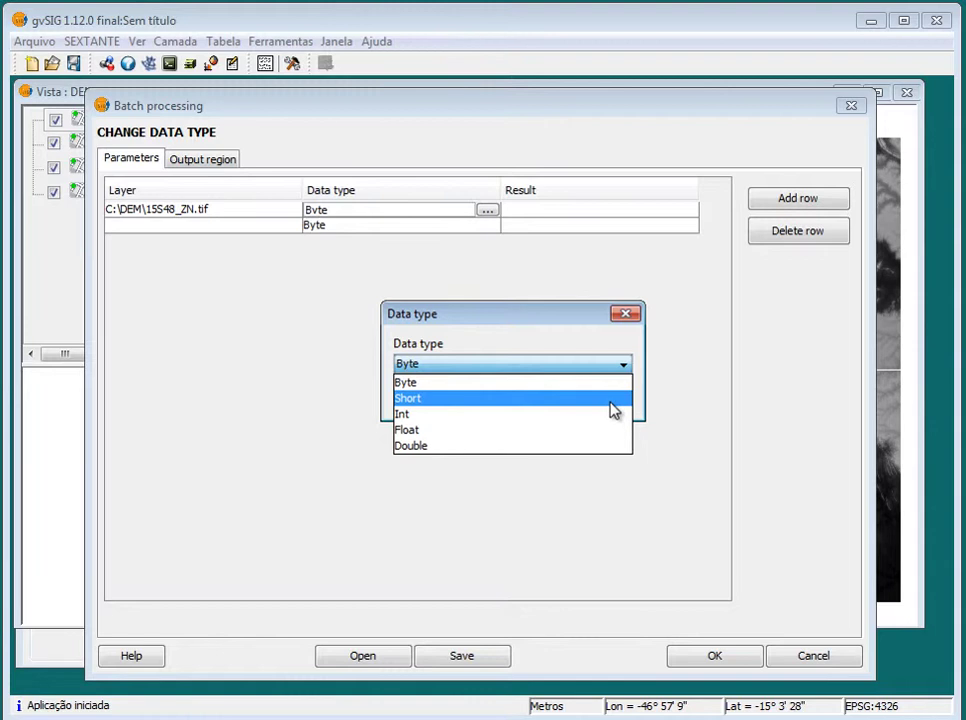
click(613, 399)
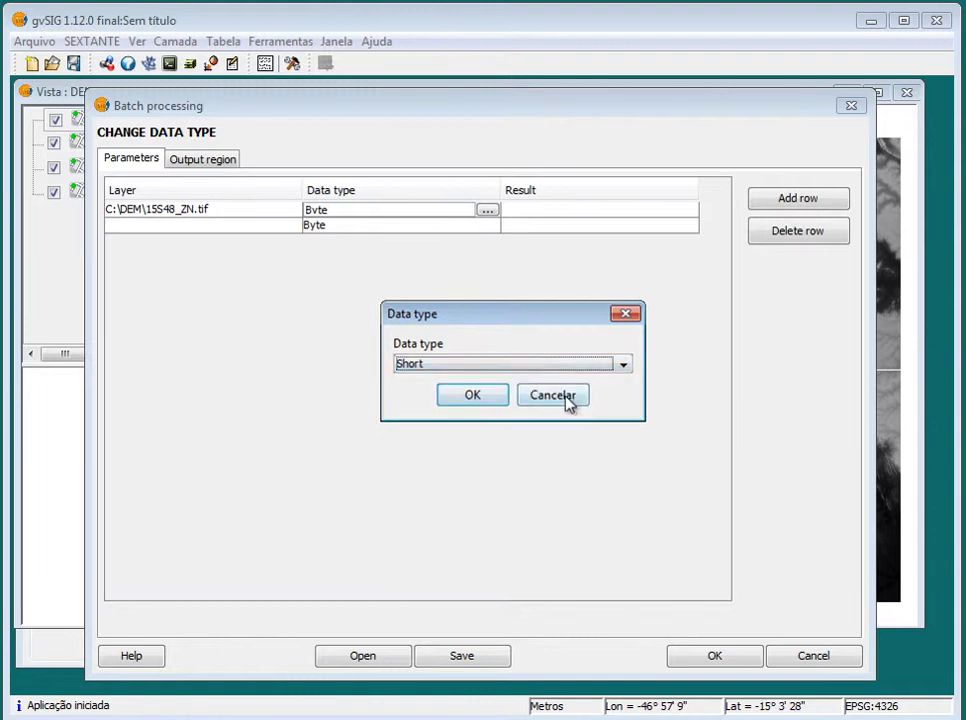
click(427, 366)
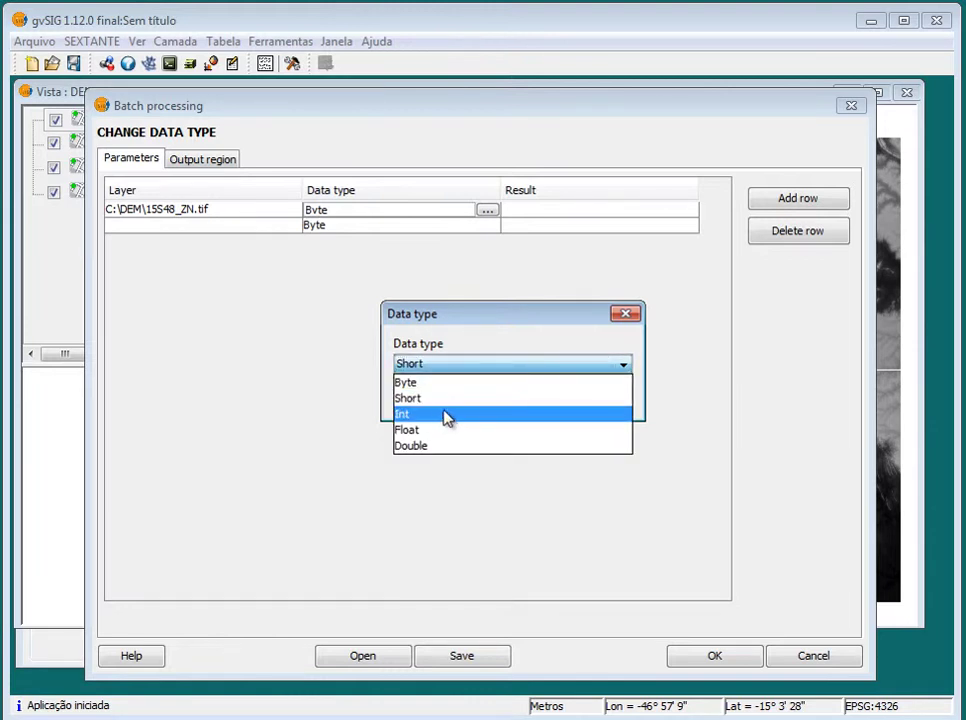
click(468, 399)
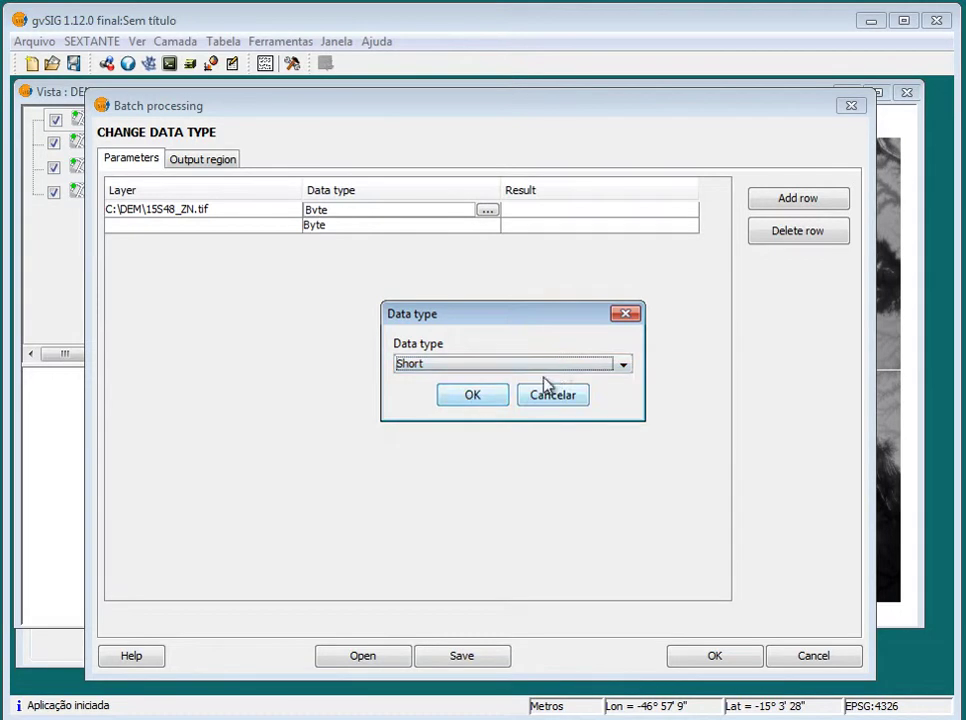
click(470, 397)
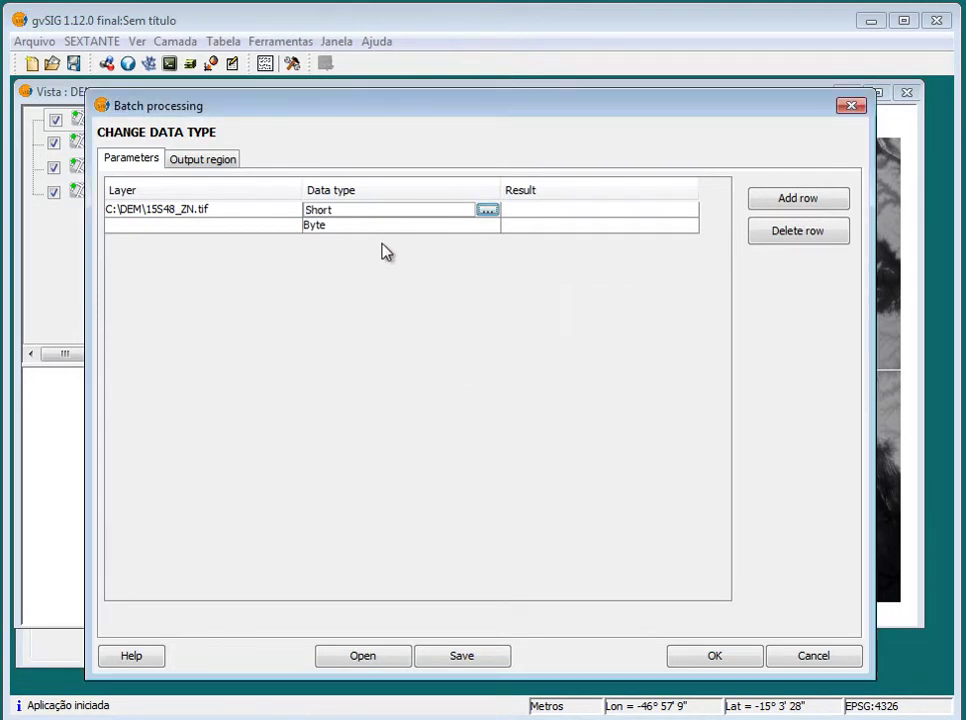
click(293, 231)
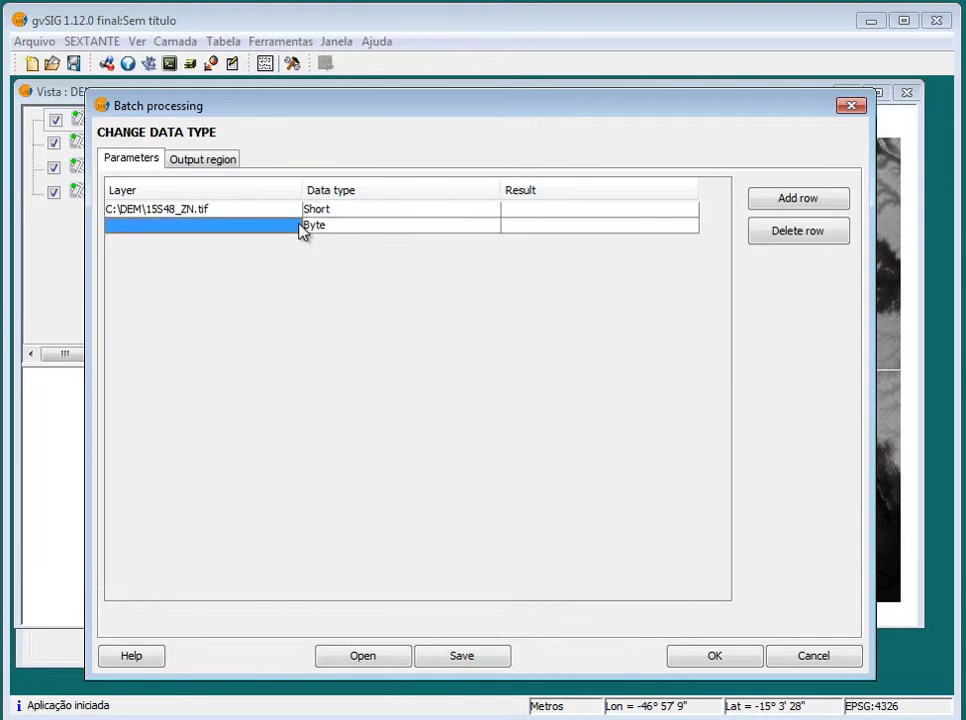
Add 15S495ZN, 16S48_ZN and 16S495ZN.tif from C:\DEM as new batch rows
click(297, 230)
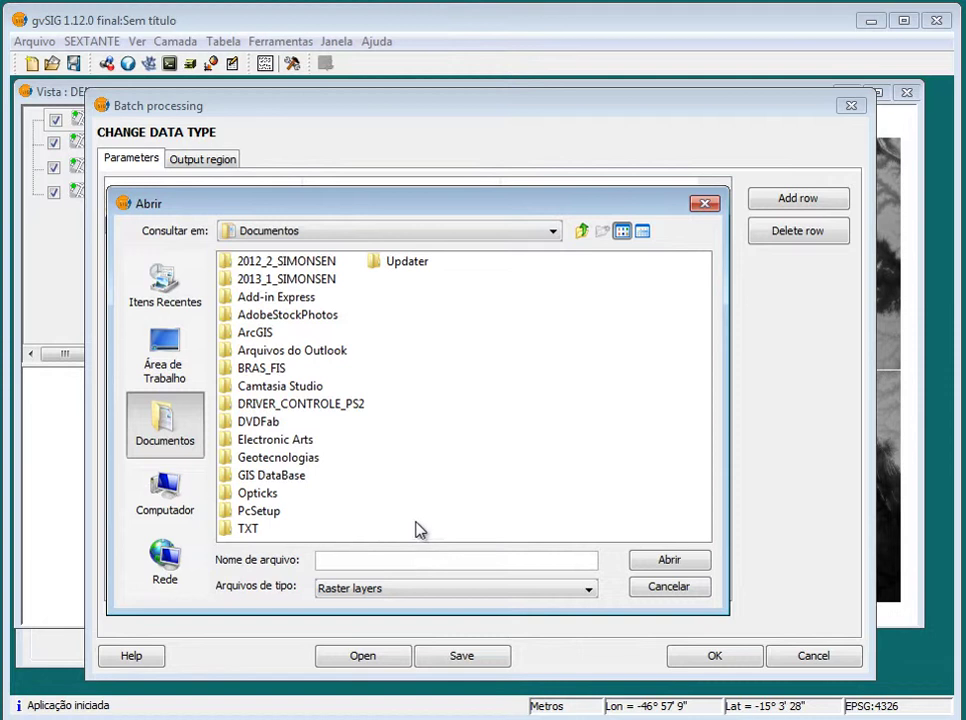
text(C:\DEM)
key(Return)
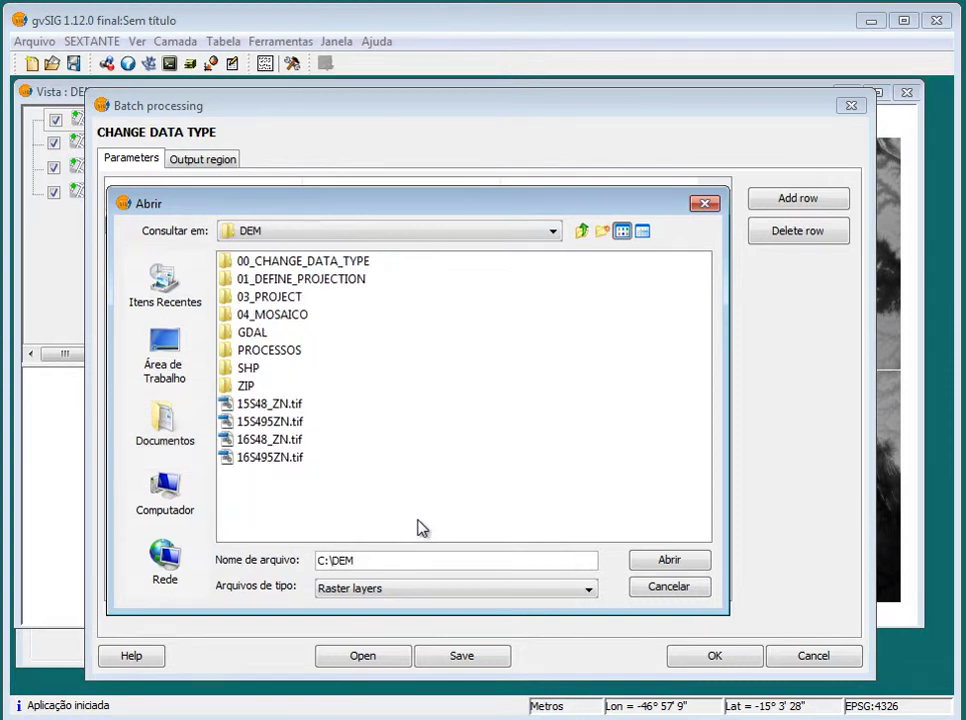
click(295, 425)
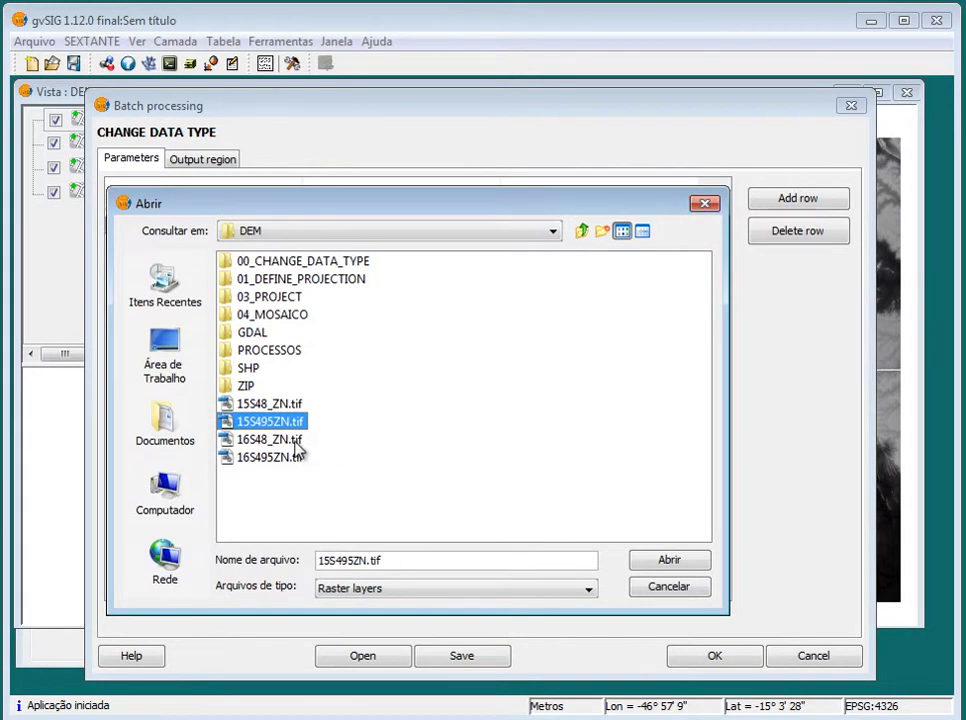
ctrl+click(293, 440)
ctrl+click(295, 457)
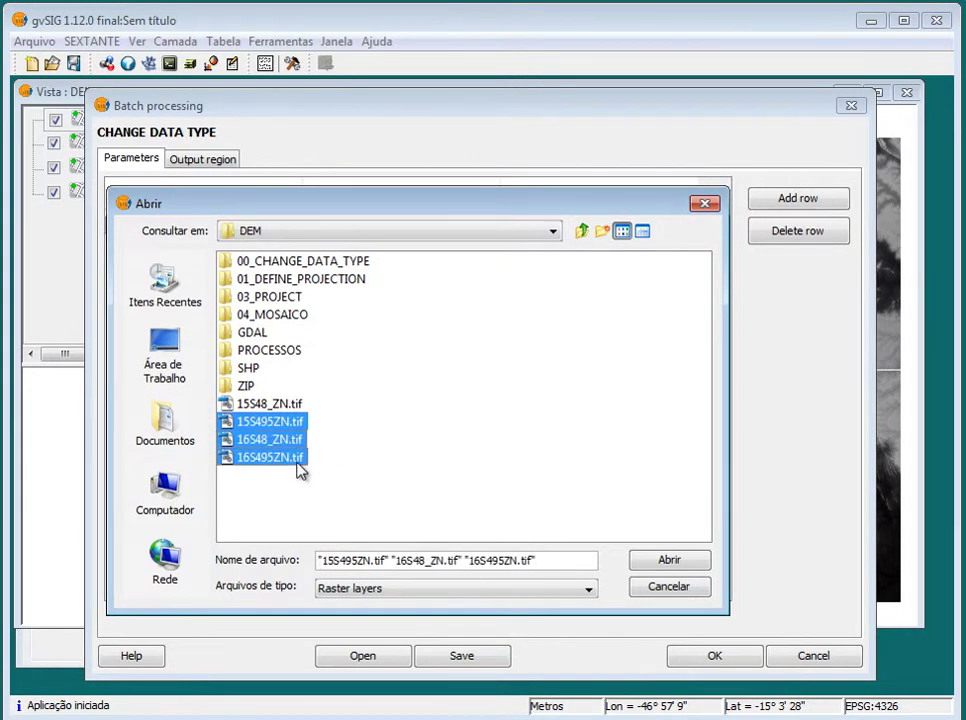
click(671, 562)
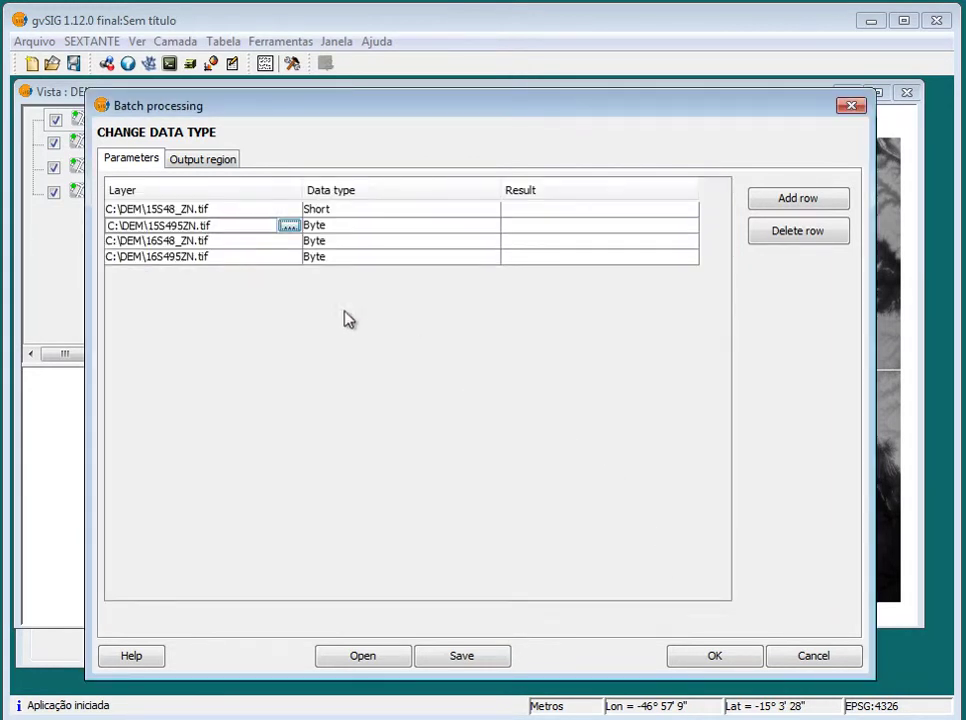
Copy the first row's Short data type and paste it into rows 2–4
click(460, 211)
right_click(466, 212)
click(497, 229)
drag(425, 229, 432, 255)
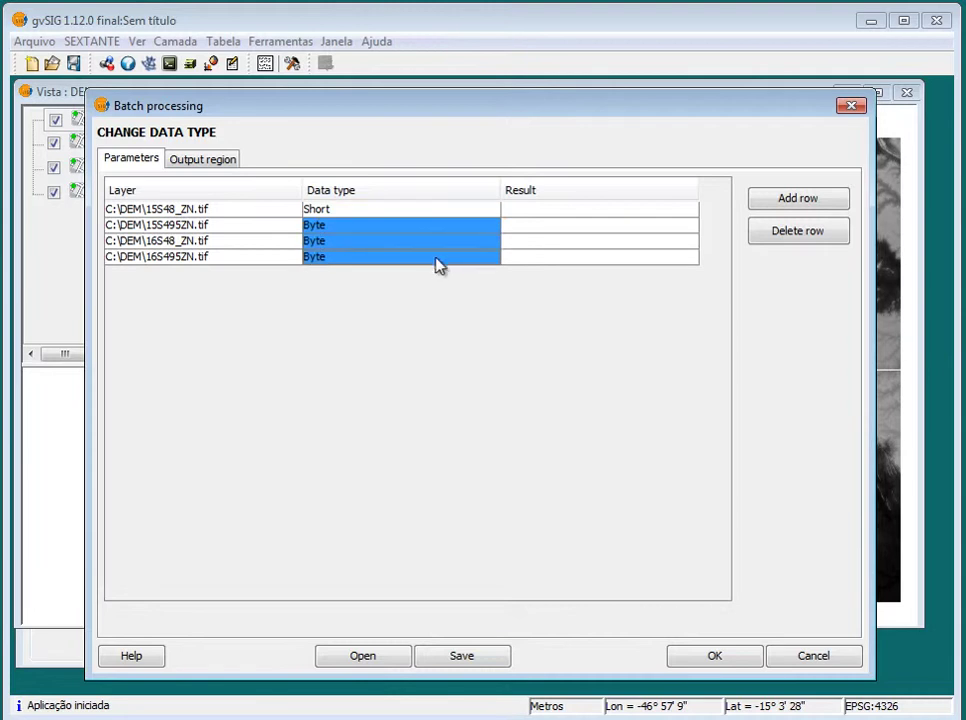
right_click(470, 232)
click(522, 268)
Open the first row's result file chooser and autofill names from the Layer field values
click(647, 210)
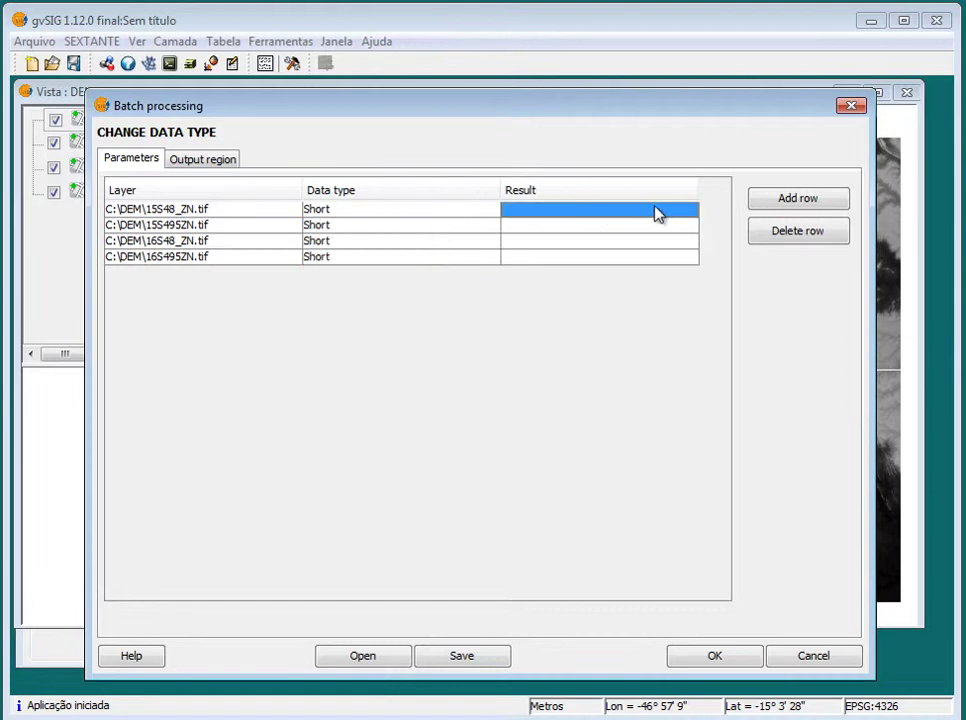
click(688, 218)
click(688, 216)
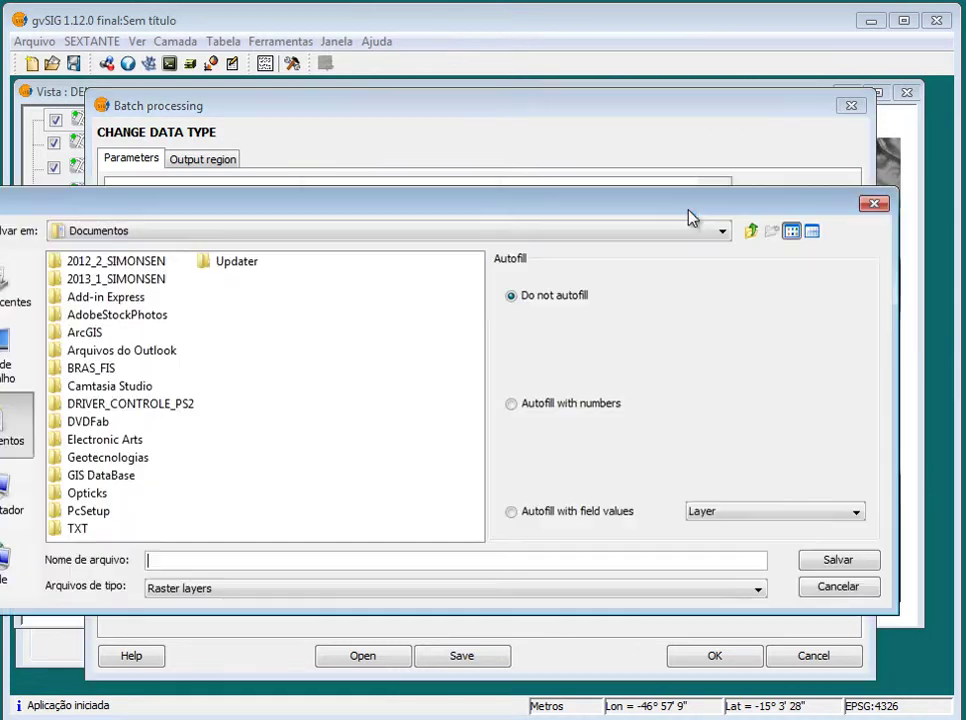
click(530, 518)
click(733, 514)
click(733, 516)
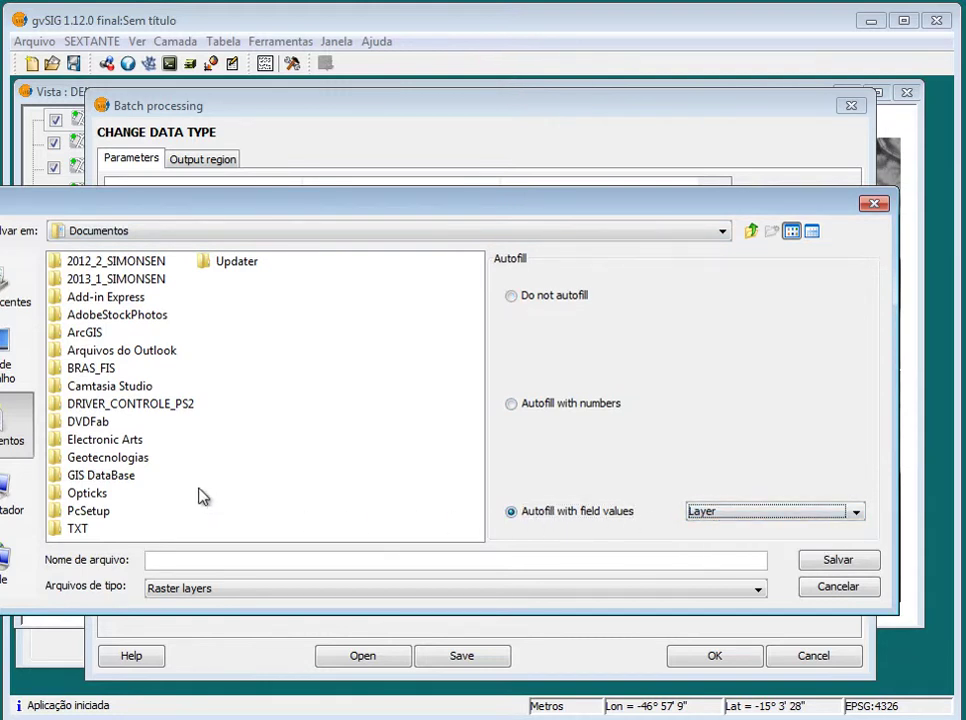
Point the outputs to C:\DEM with the file name prefix Int_ and save
click(176, 560)
text(C:\DEM)
key(Return)
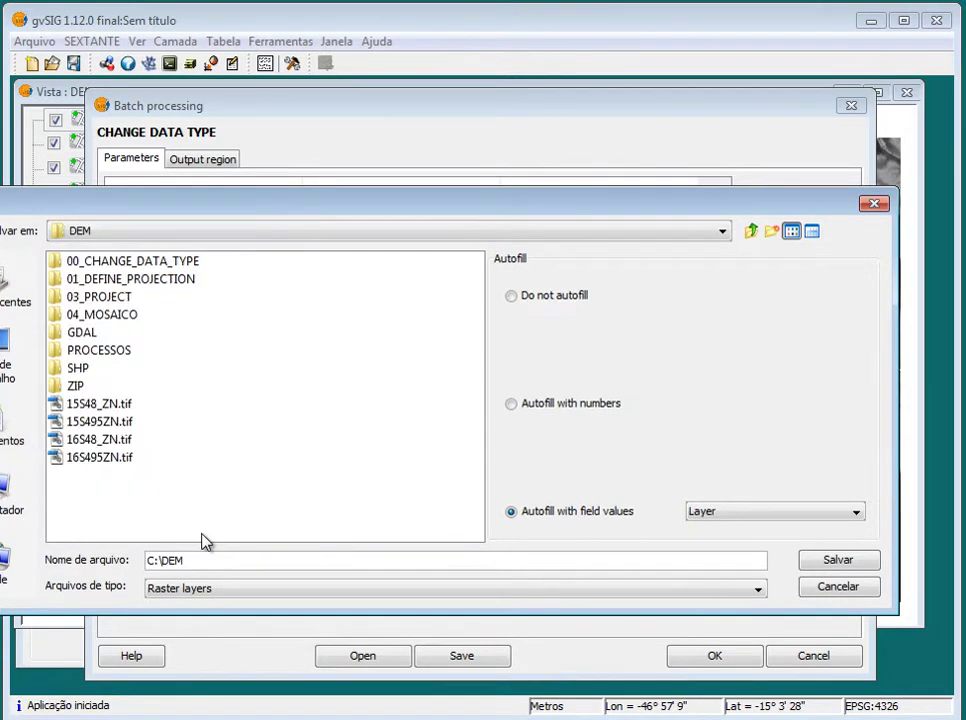
click(116, 408)
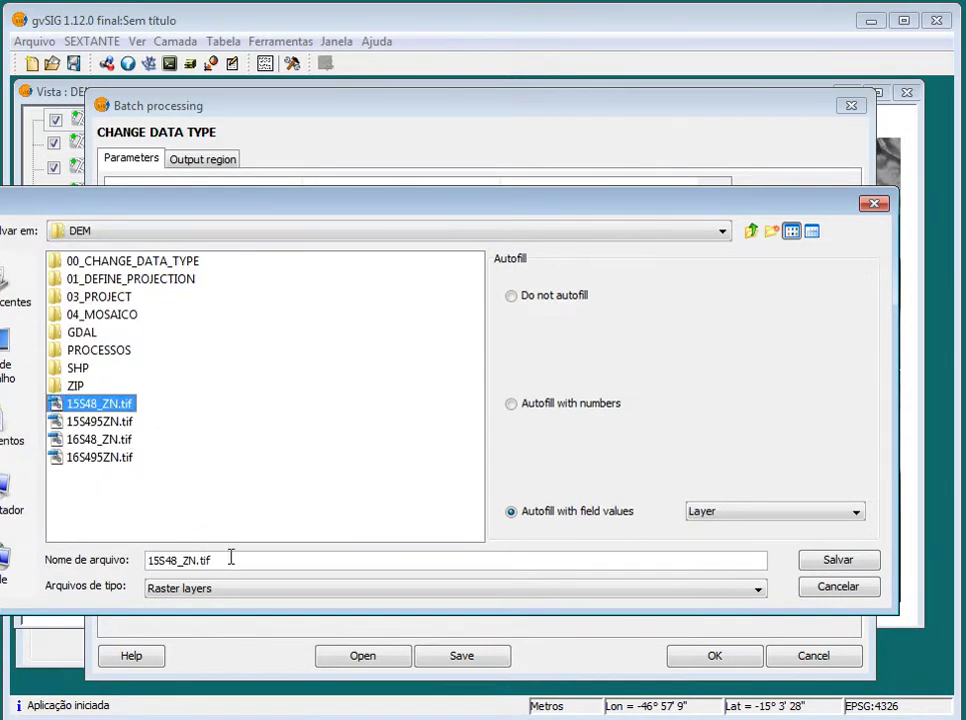
drag(226, 560, 146, 560)
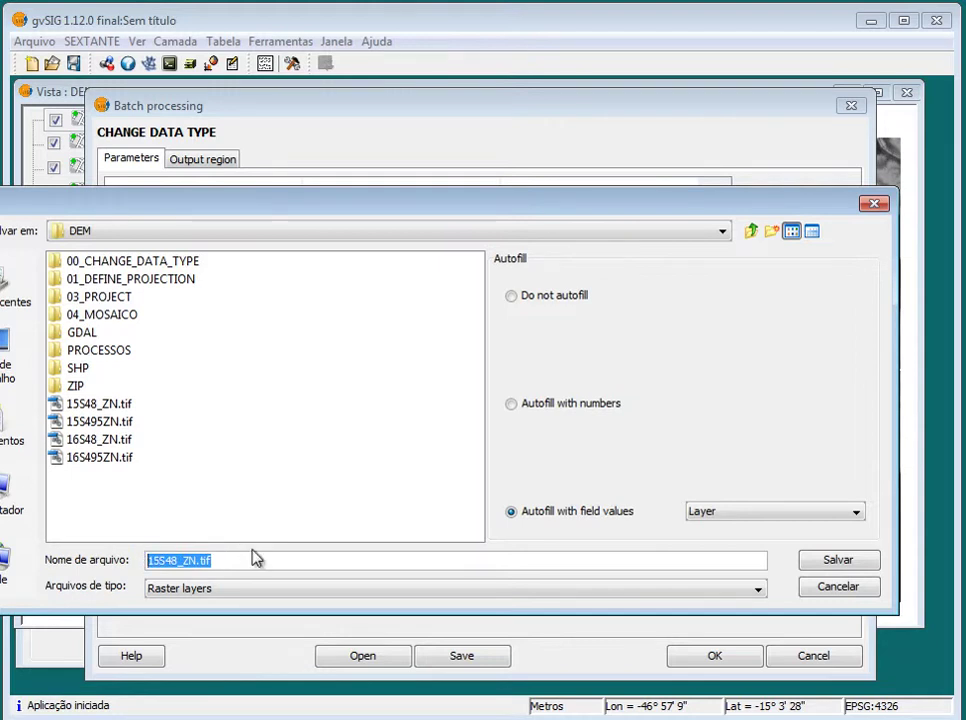
key(BackSpace)
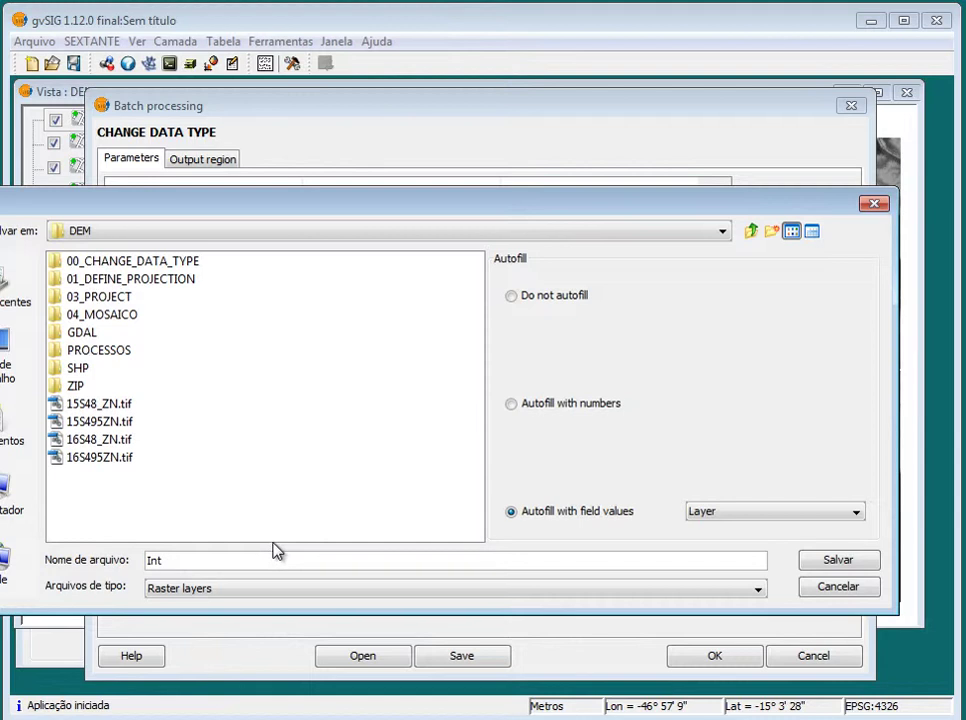
text(_)
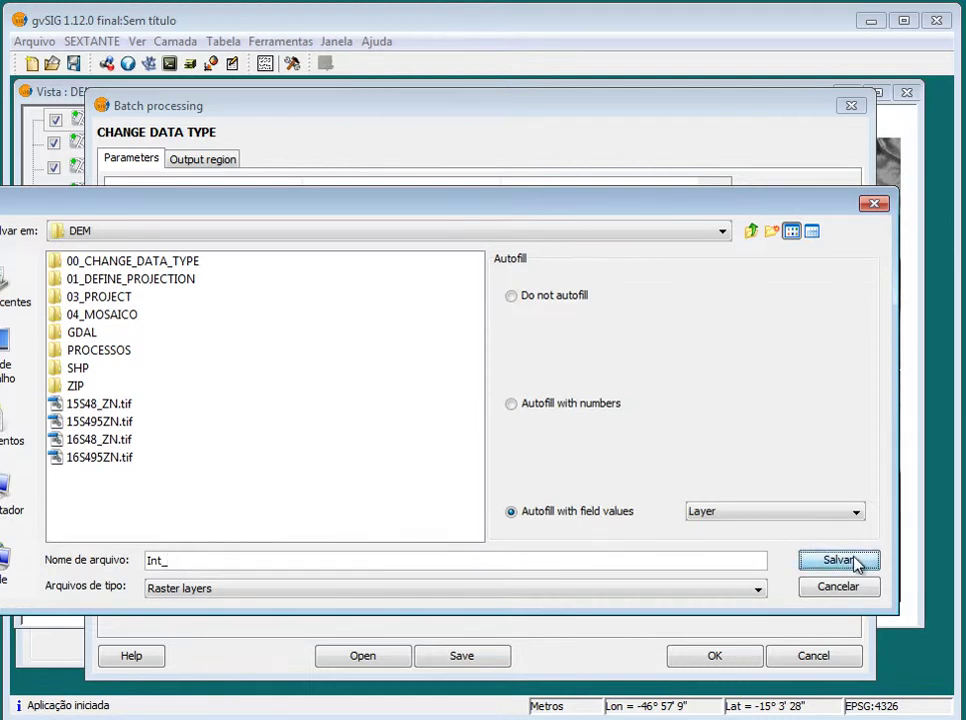
click(832, 561)
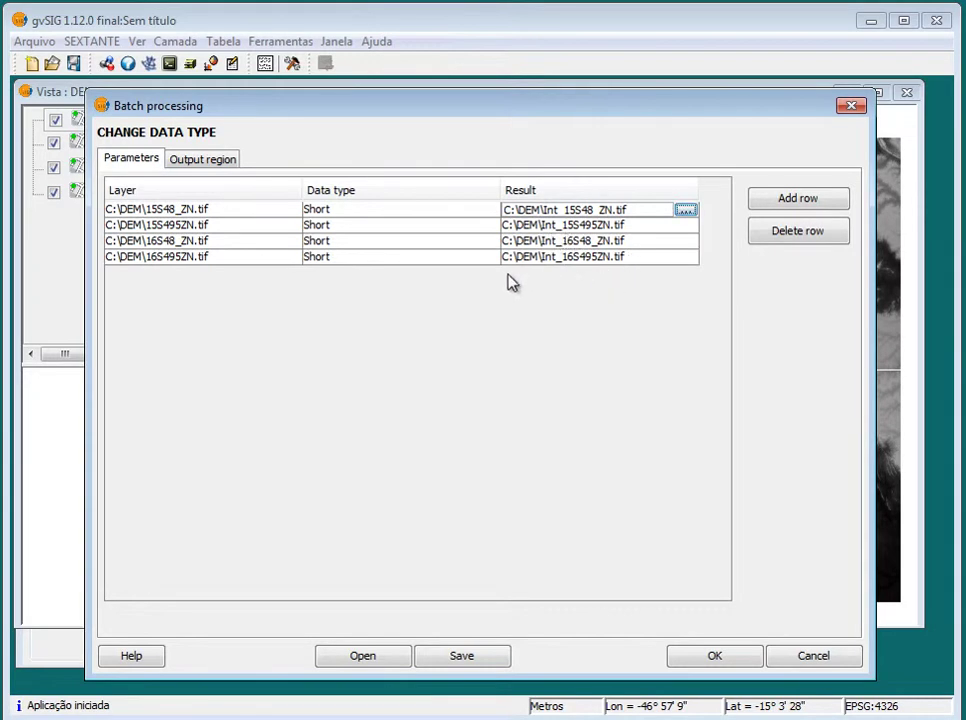
Run the batch conversion, writing the four tiles as Short-type Int_ rasters in C:\DEM
click(157, 219)
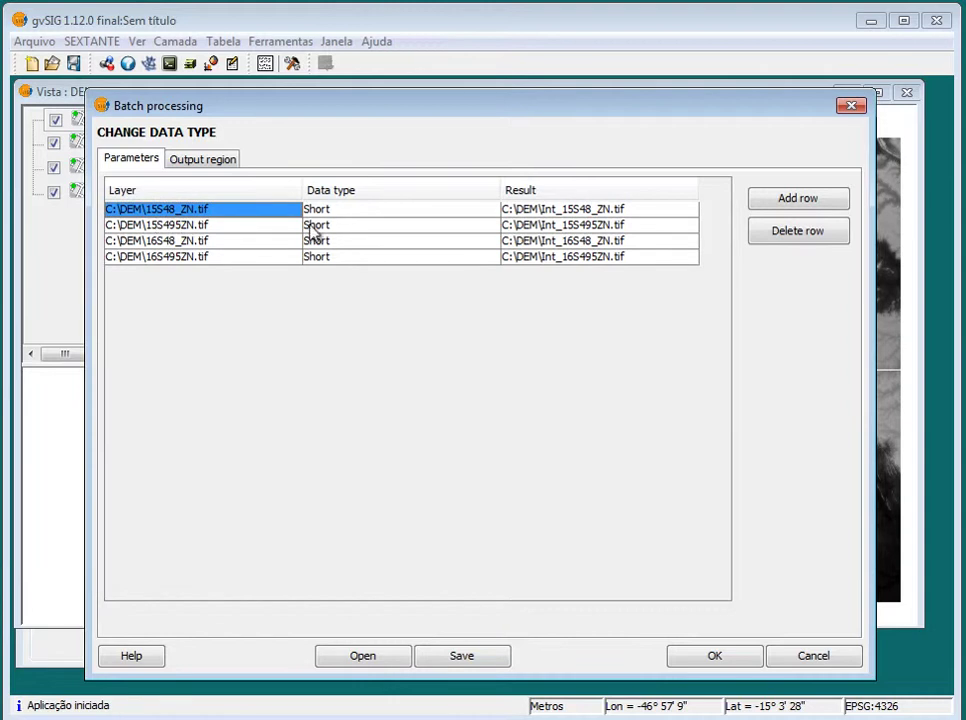
click(565, 214)
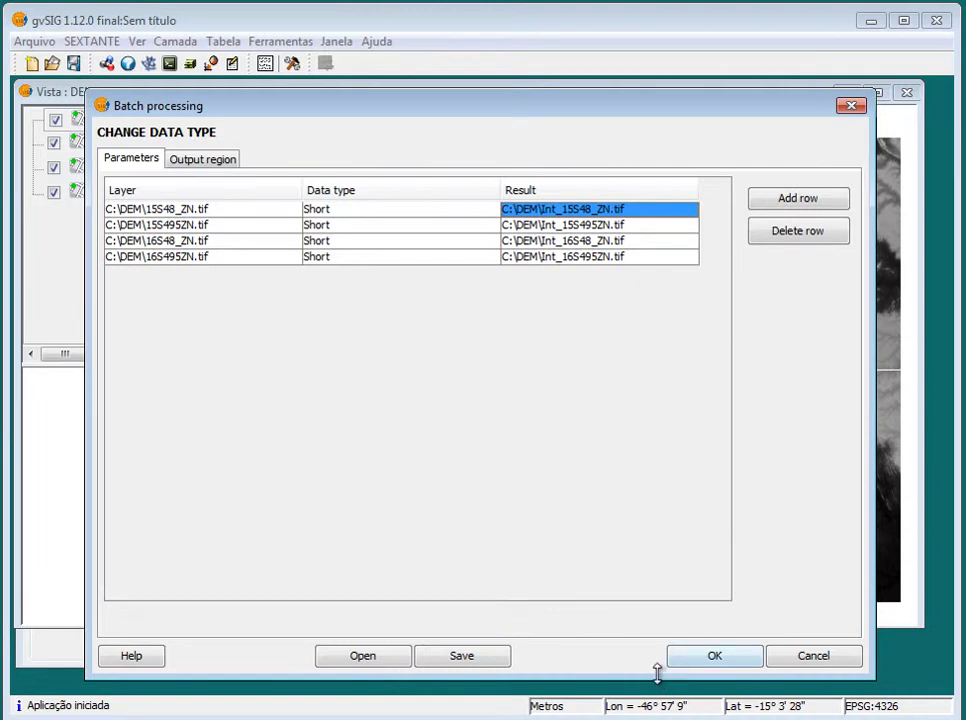
drag(657, 672, 649, 429)
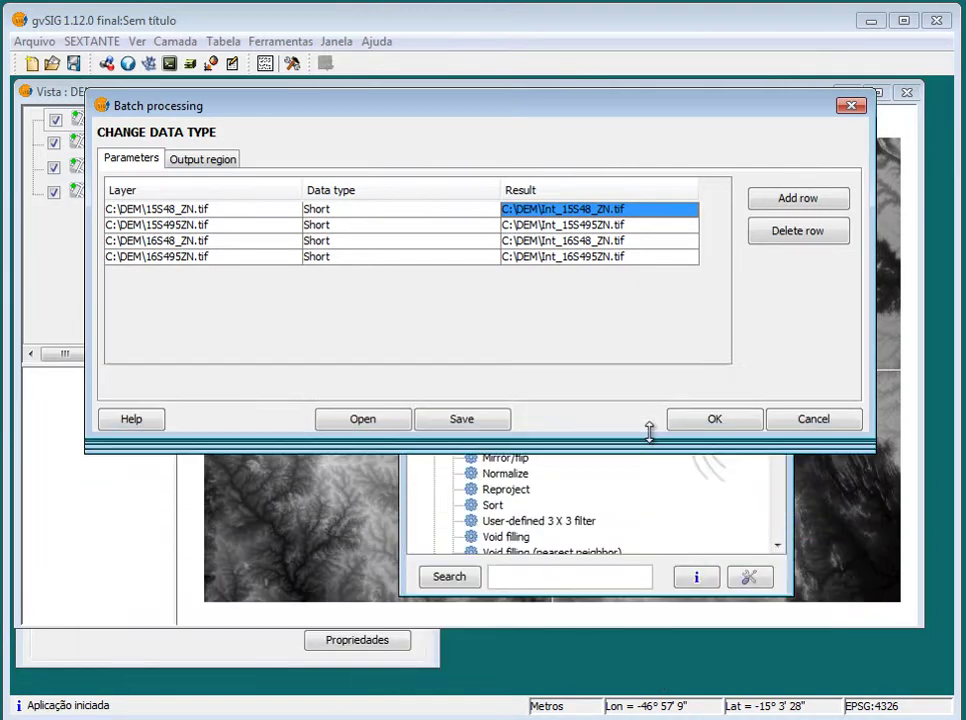
click(718, 414)
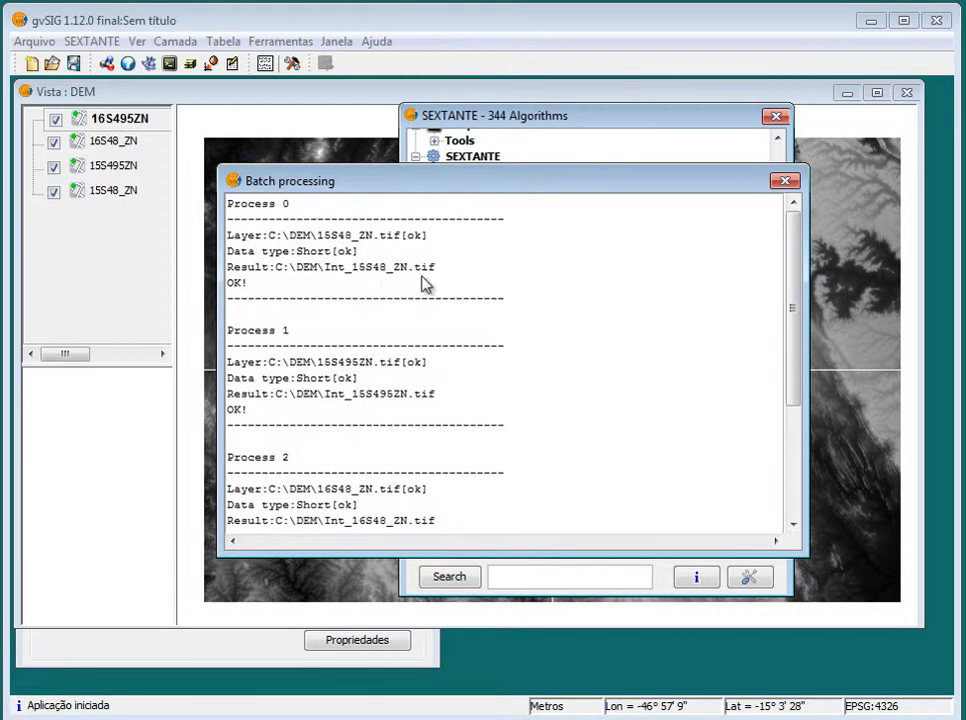
Scroll the batch log to confirm all four processes report OK, then close it
scroll(289, 313, down, 2)
scroll(289, 313, down, 2)
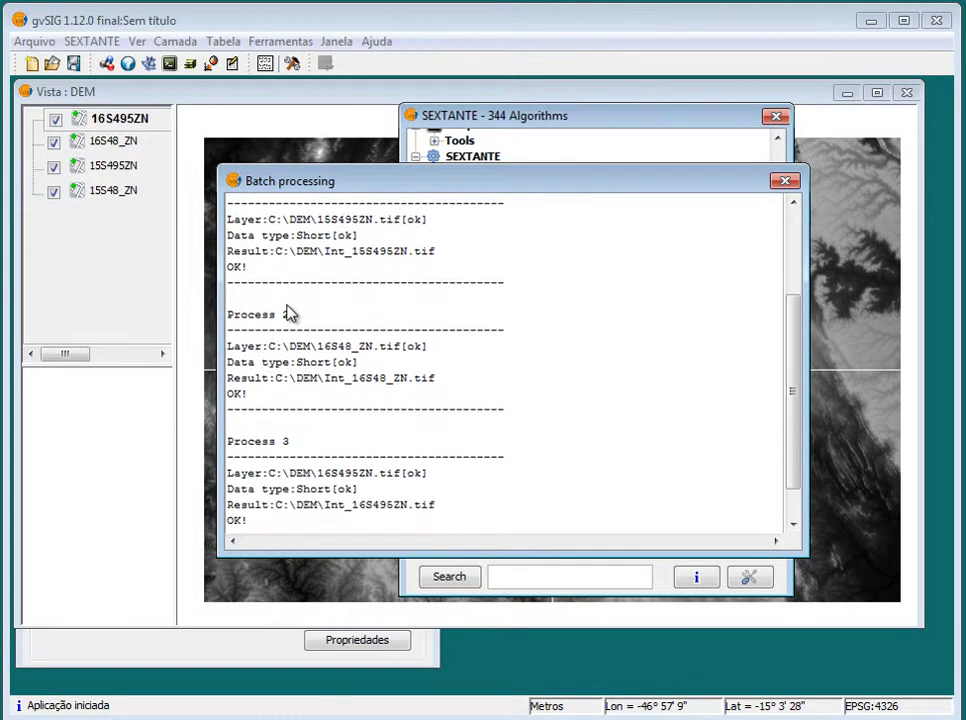
scroll(300, 317, up, 3)
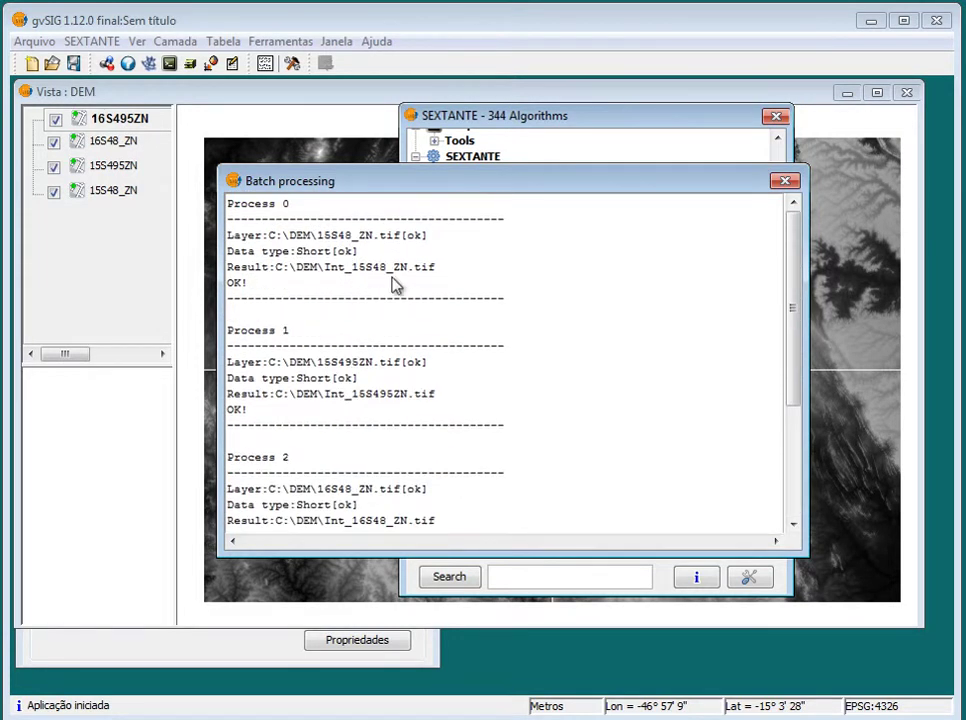
scroll(399, 287, down, 3)
scroll(397, 280, up, 1)
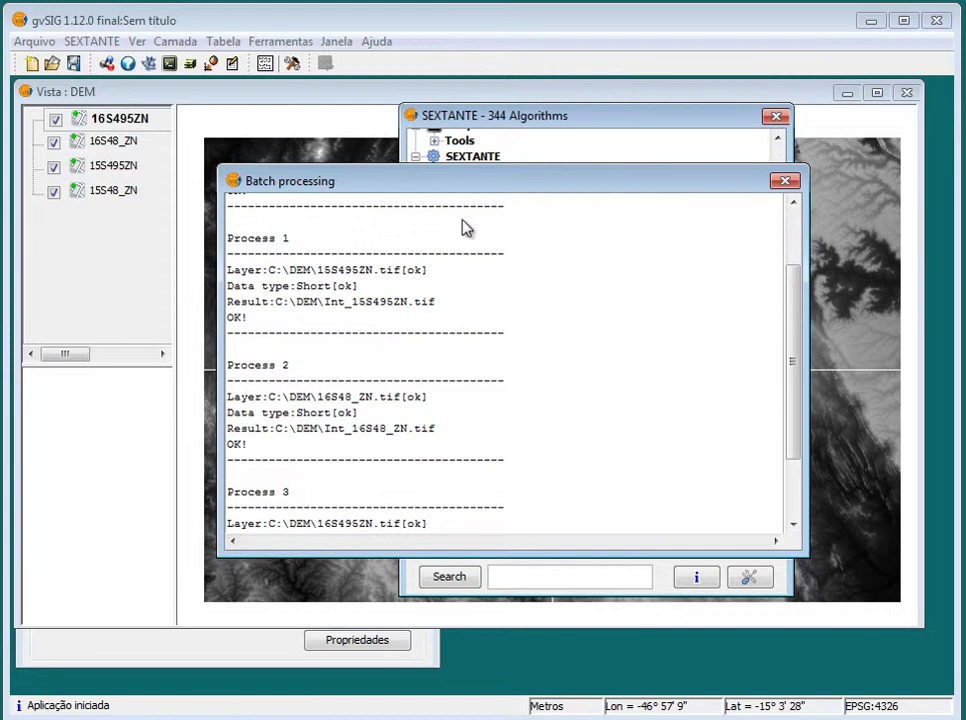
scroll(316, 236, up, 1)
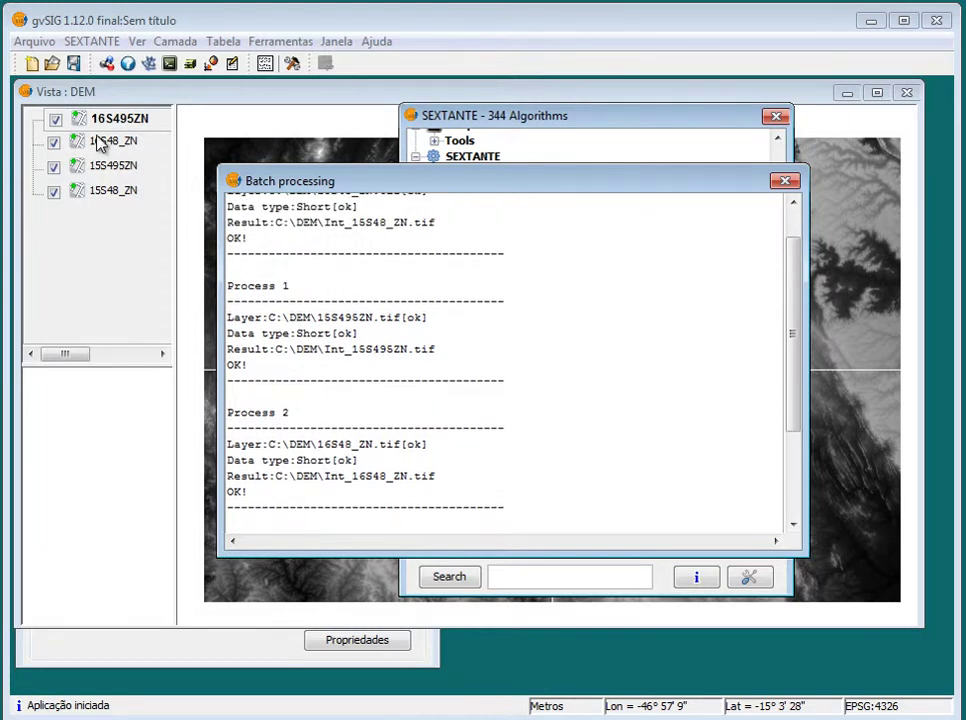
click(787, 184)
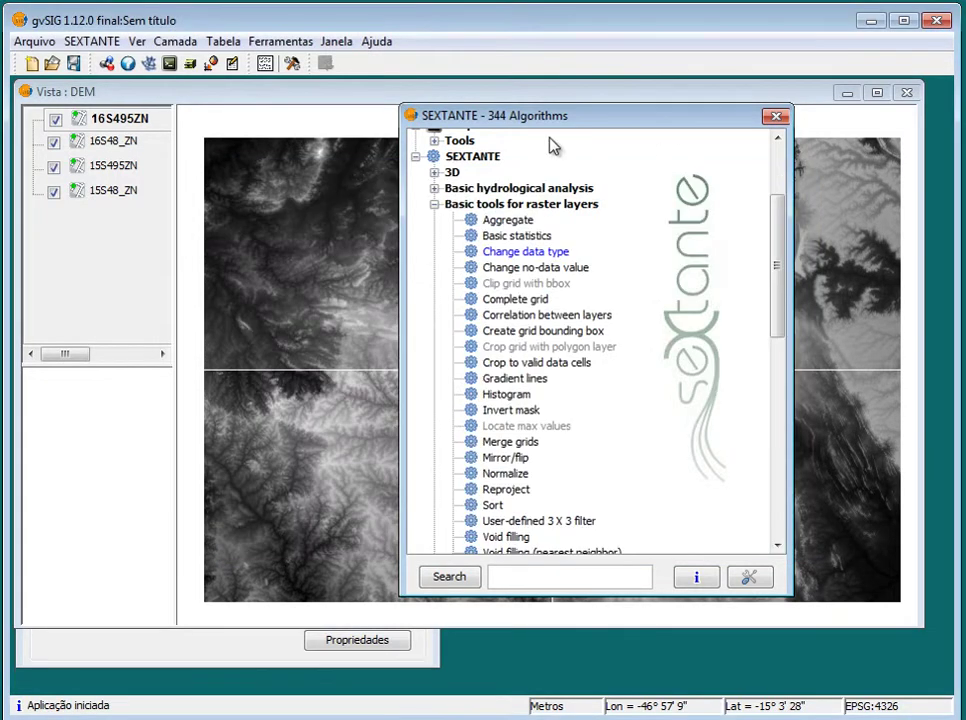
Load Int_15S48_ZN, Int_15S495ZN, Int_16S48_ZN and Int_16S495ZN .tif files into the DEM view
click(776, 118)
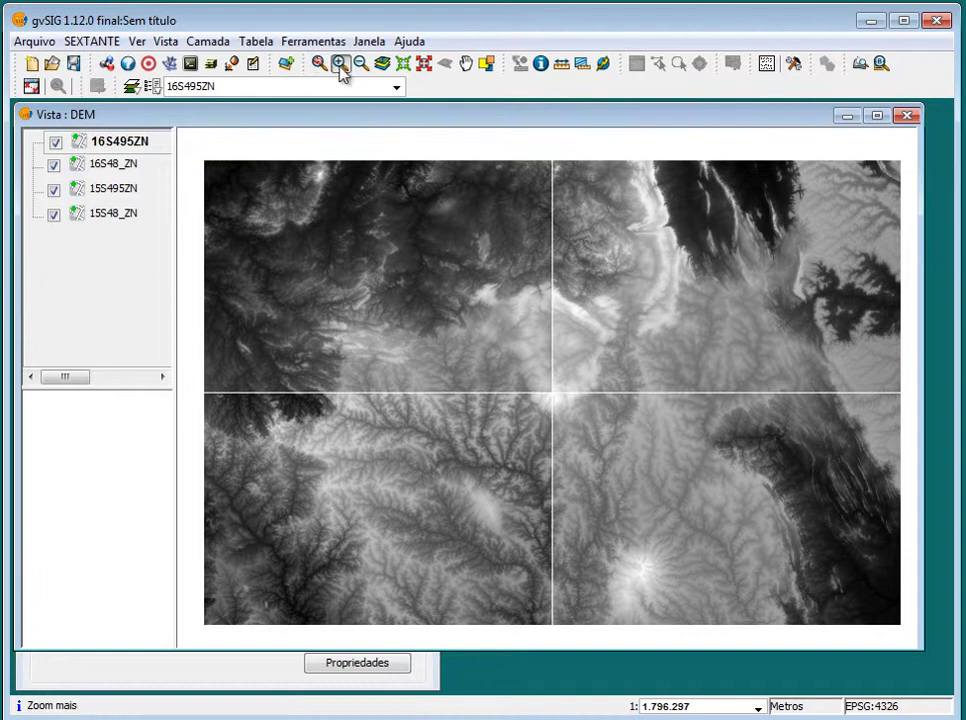
click(287, 68)
click(512, 167)
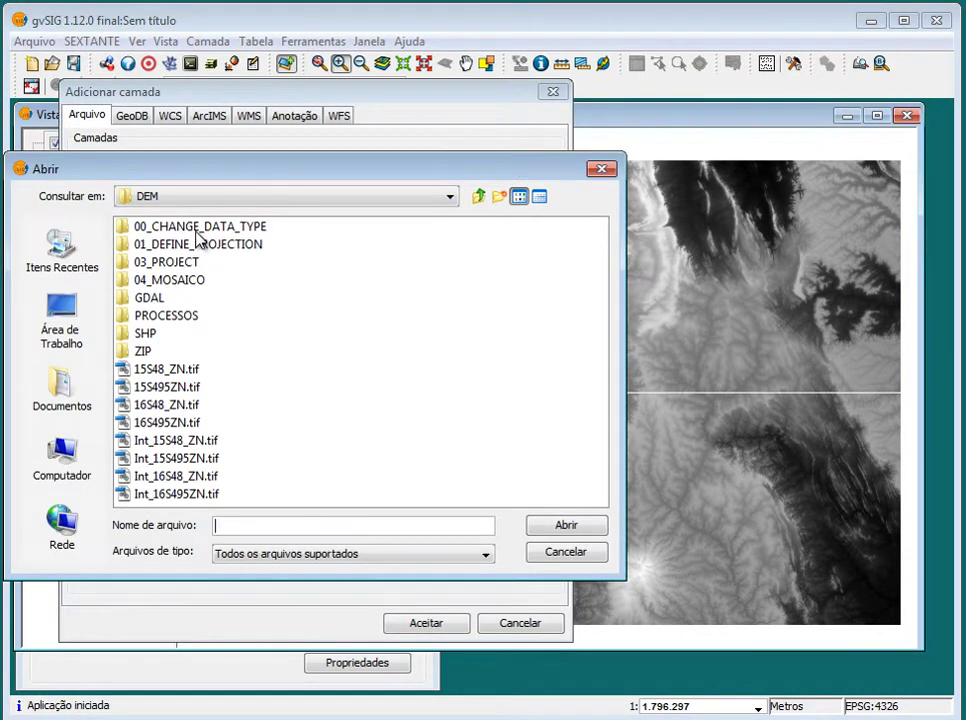
click(207, 450)
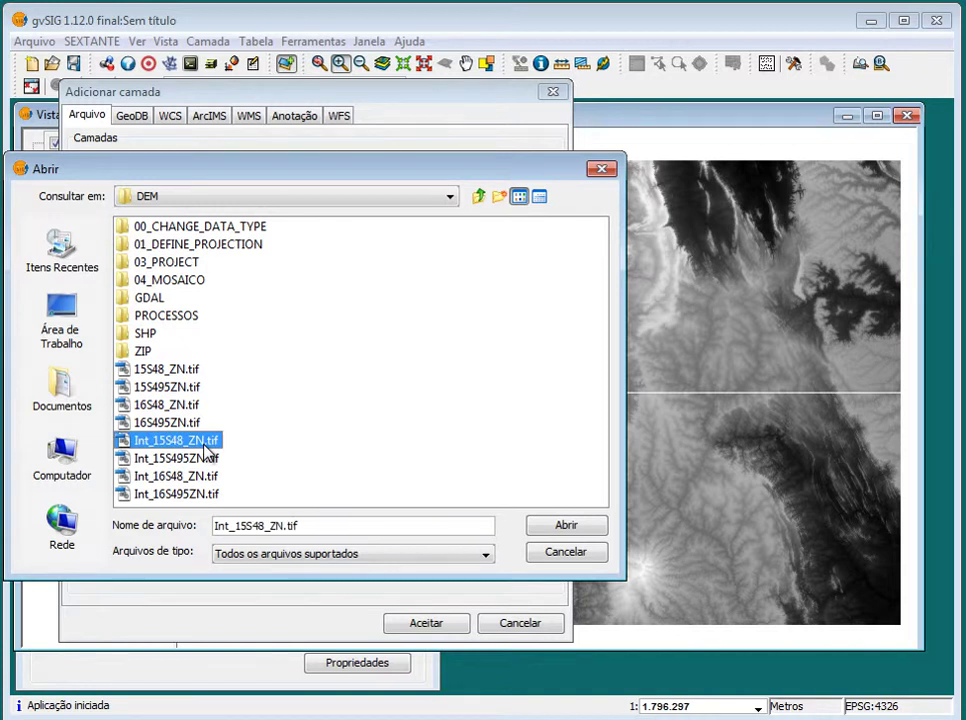
shift+click(210, 477)
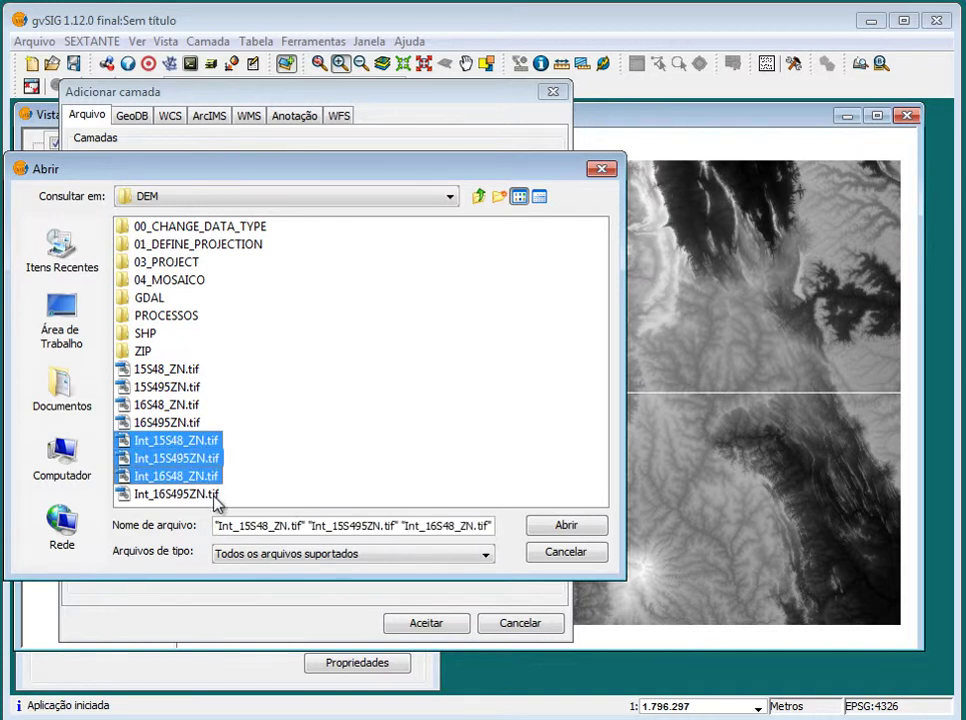
shift+click(218, 496)
click(585, 527)
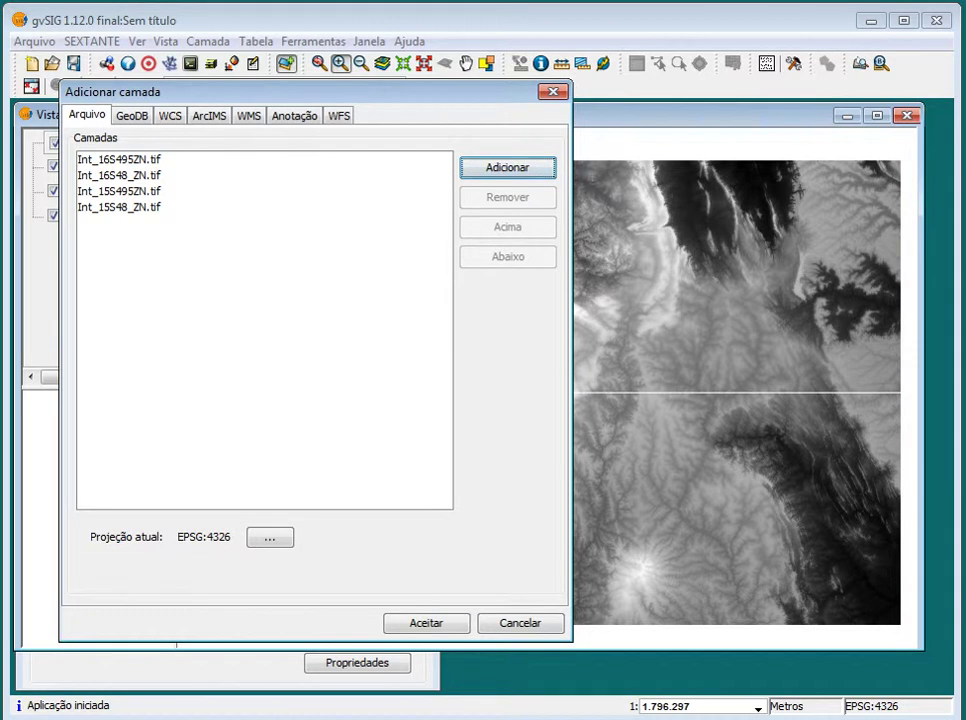
click(400, 615)
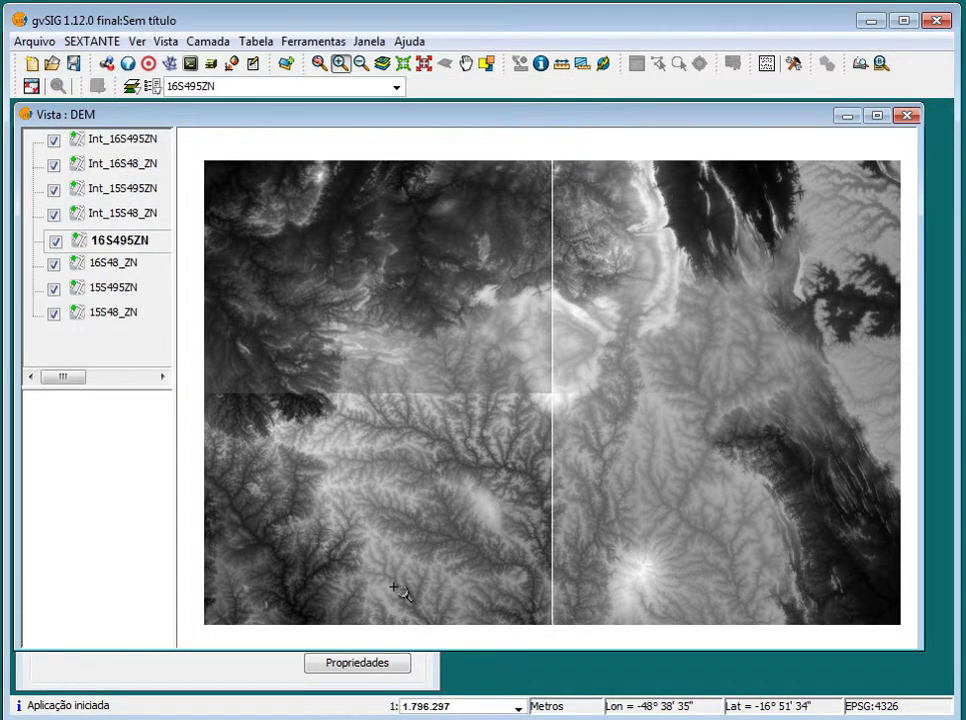
Hide the original tiles 16S495ZN, 16S48_ZN, 15S495ZN and 15S48_ZN
click(54, 241)
click(54, 263)
click(54, 289)
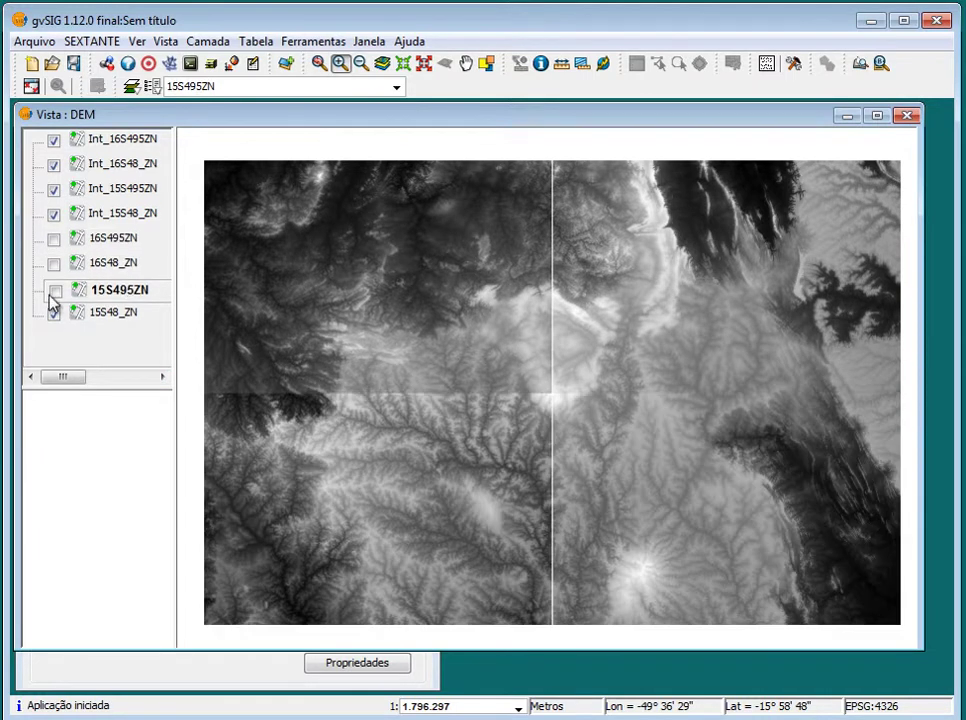
click(54, 315)
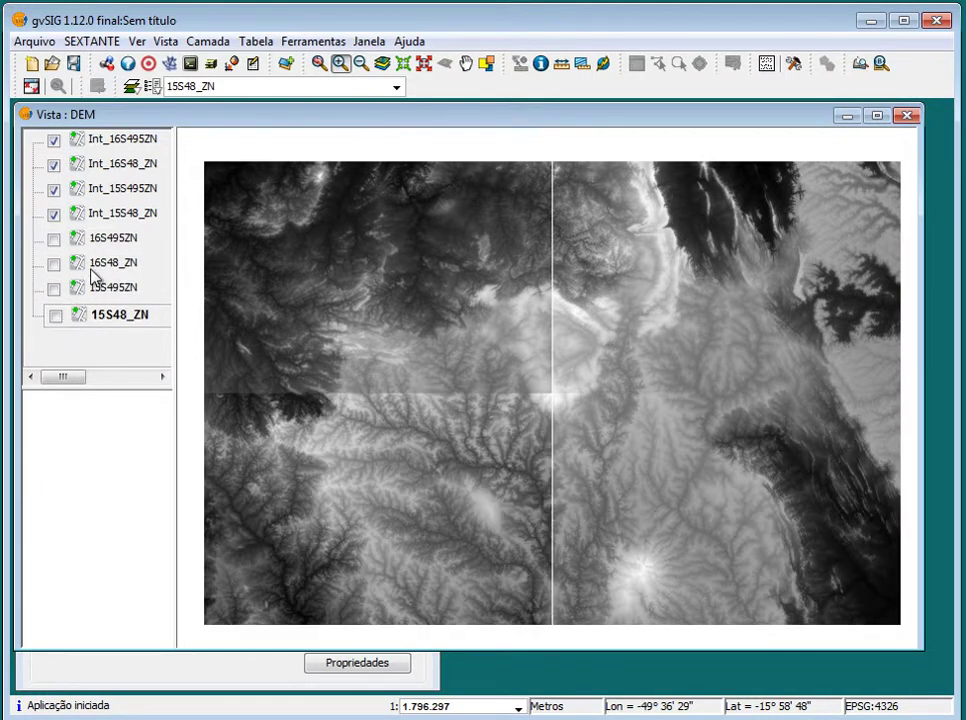
Bring up Int_16S495ZN's raster properties and arrange the window beside the layer list
click(112, 143)
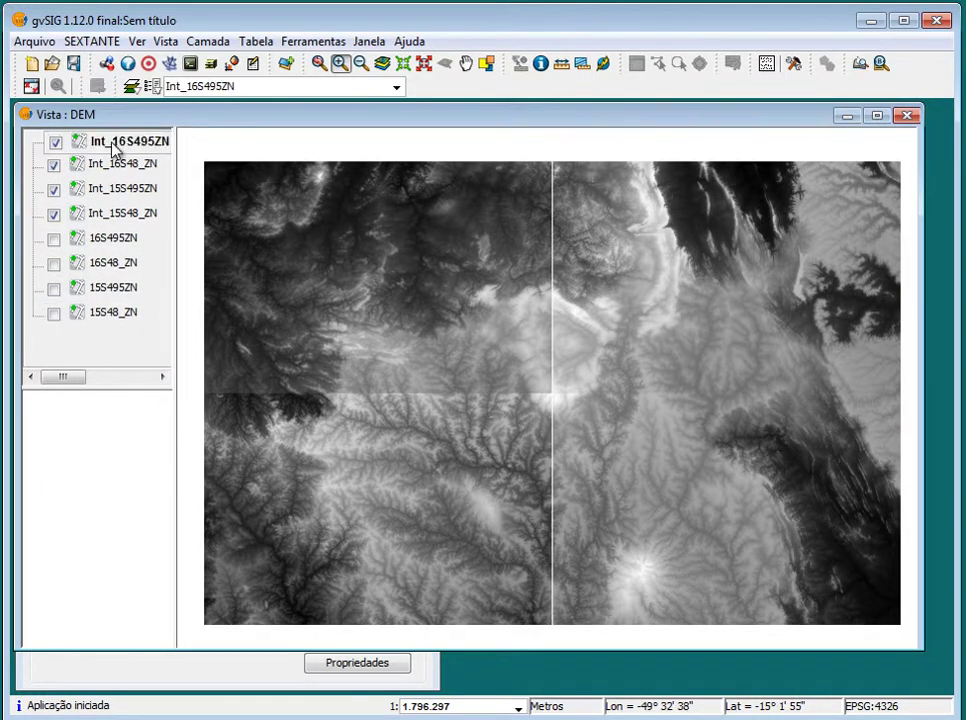
right_click(115, 147)
click(250, 381)
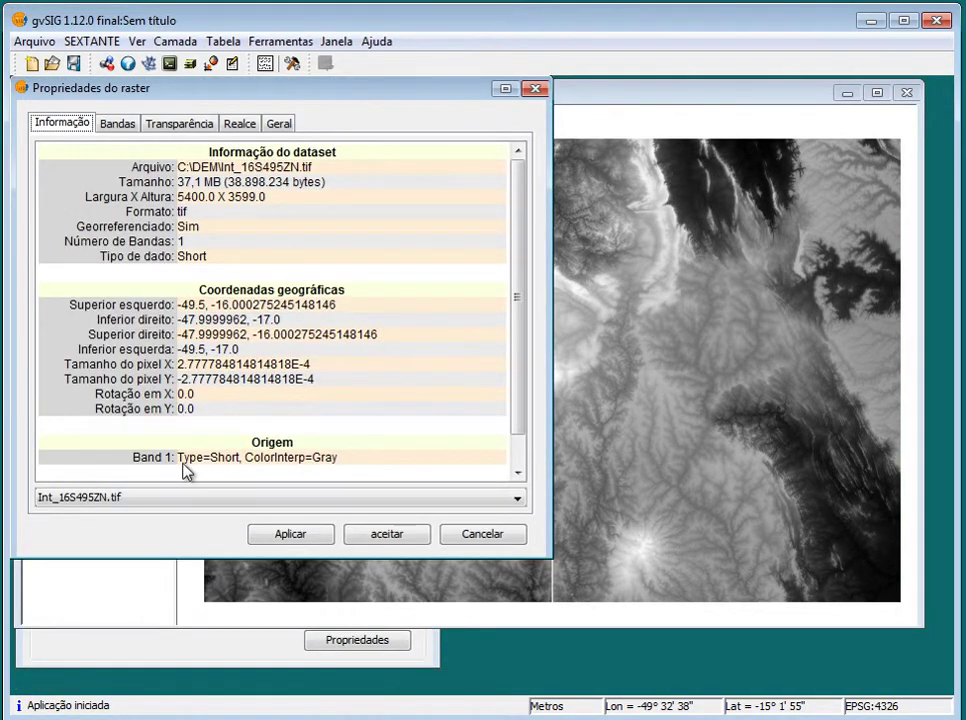
drag(517, 420, 518, 464)
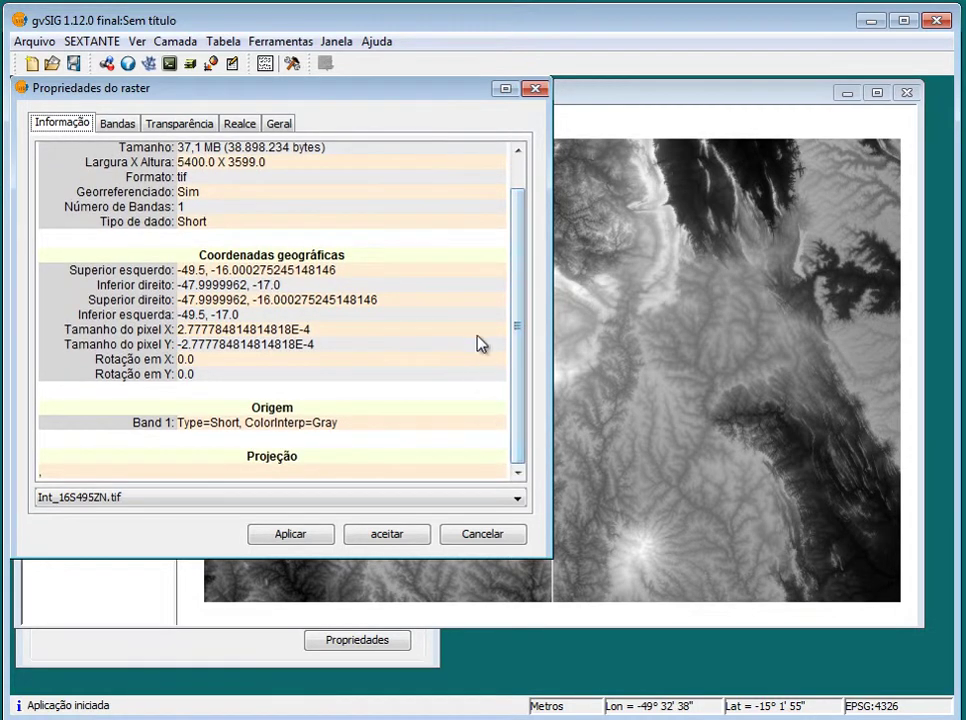
mouse_move(523, 304)
mouse_down()
mouse_move(524, 259)
mouse_move(520, 288)
mouse_up()
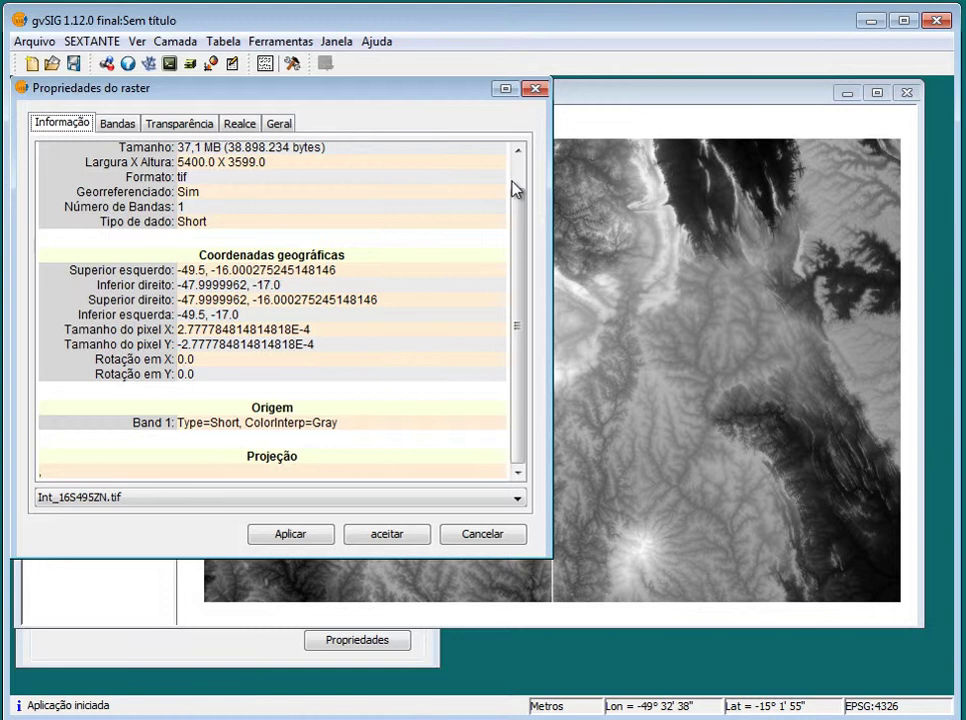
drag(345, 97, 555, 109)
drag(731, 243, 731, 205)
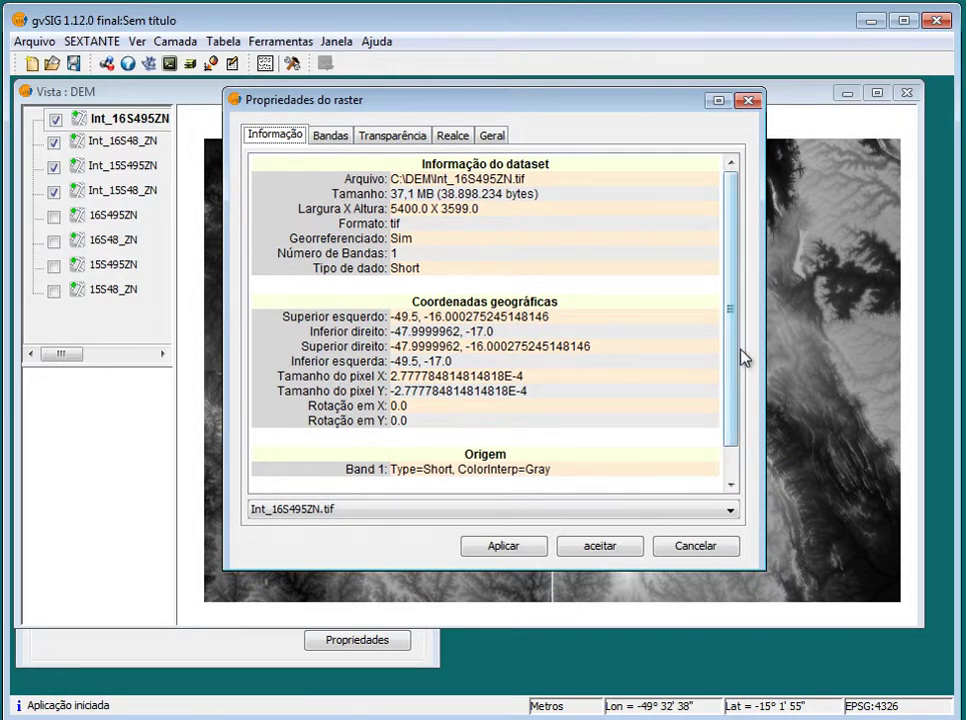
Review Int_16S495ZN's Short data type and 636–1240 values, then close the properties
scroll(735, 366, down, 1)
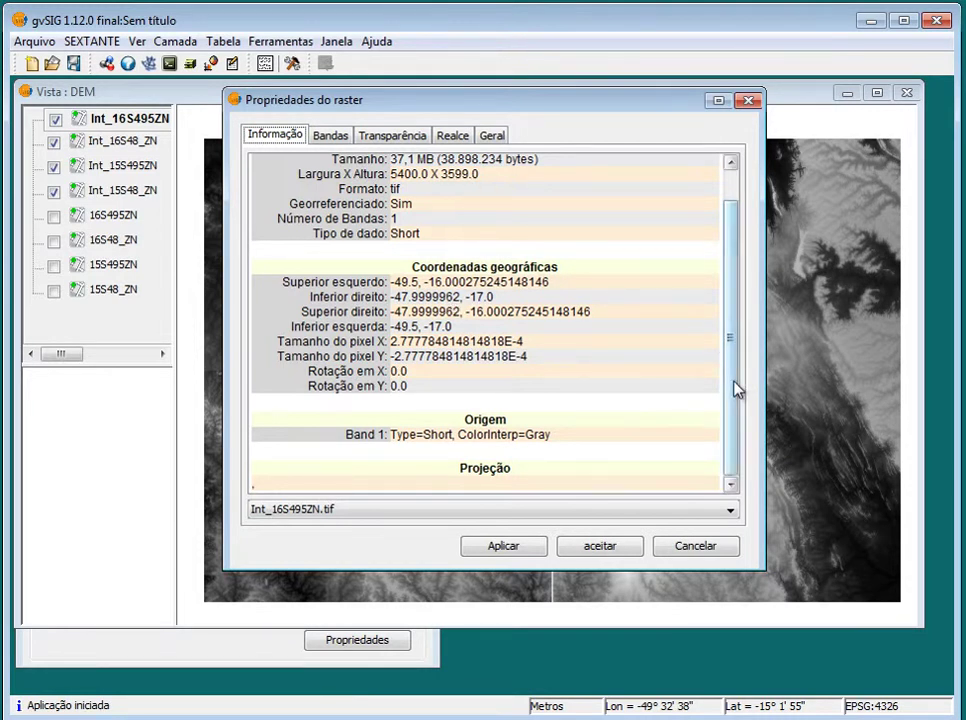
scroll(733, 388, up, 1)
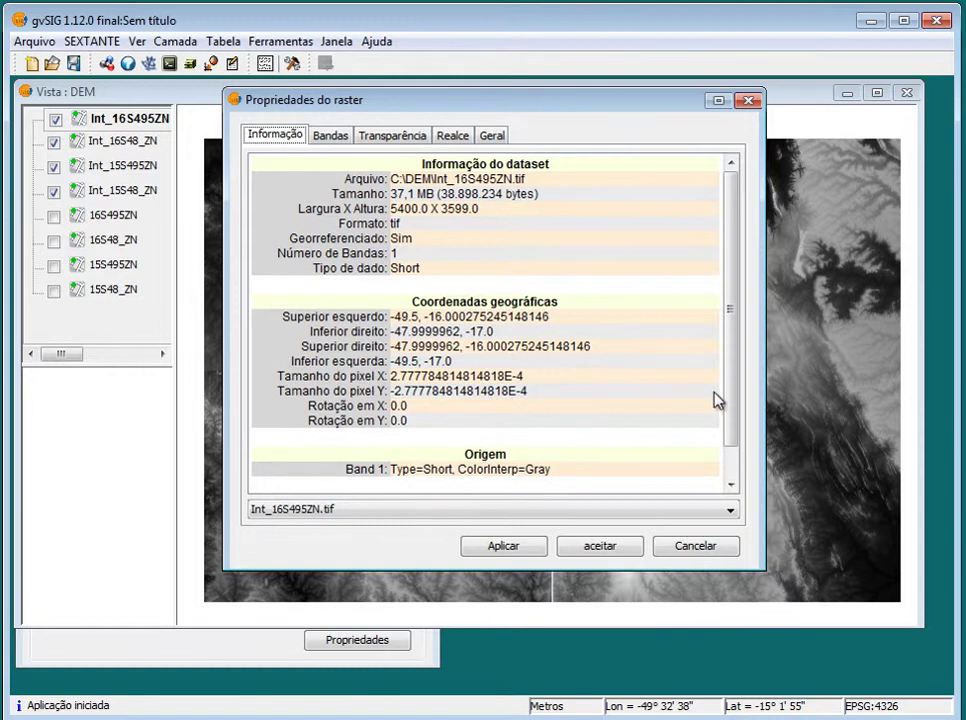
scroll(733, 430, down, 1)
click(492, 135)
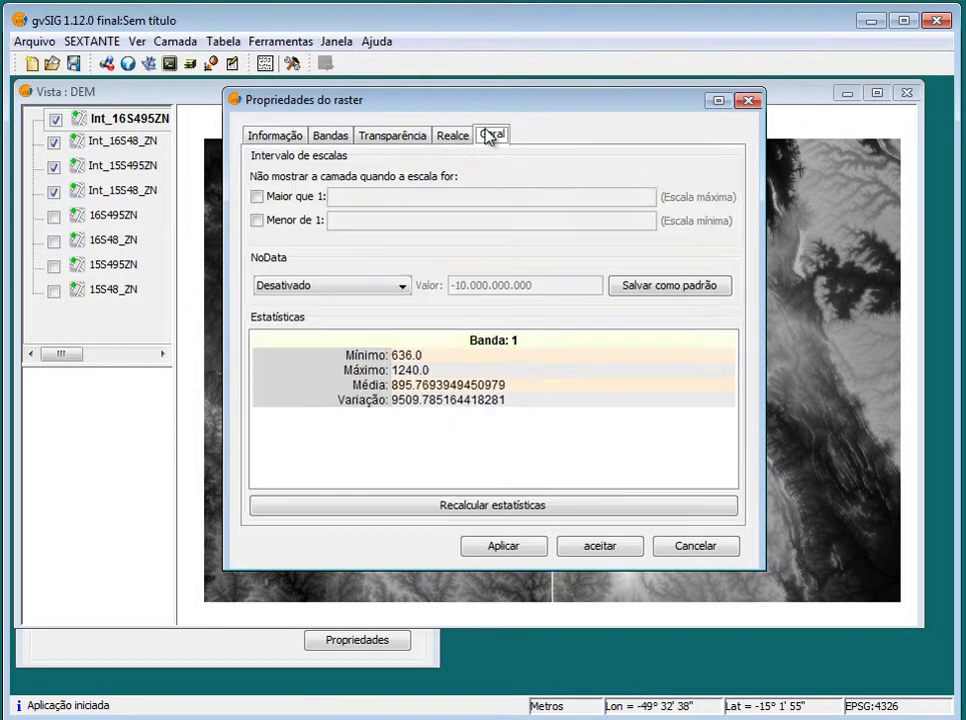
click(276, 136)
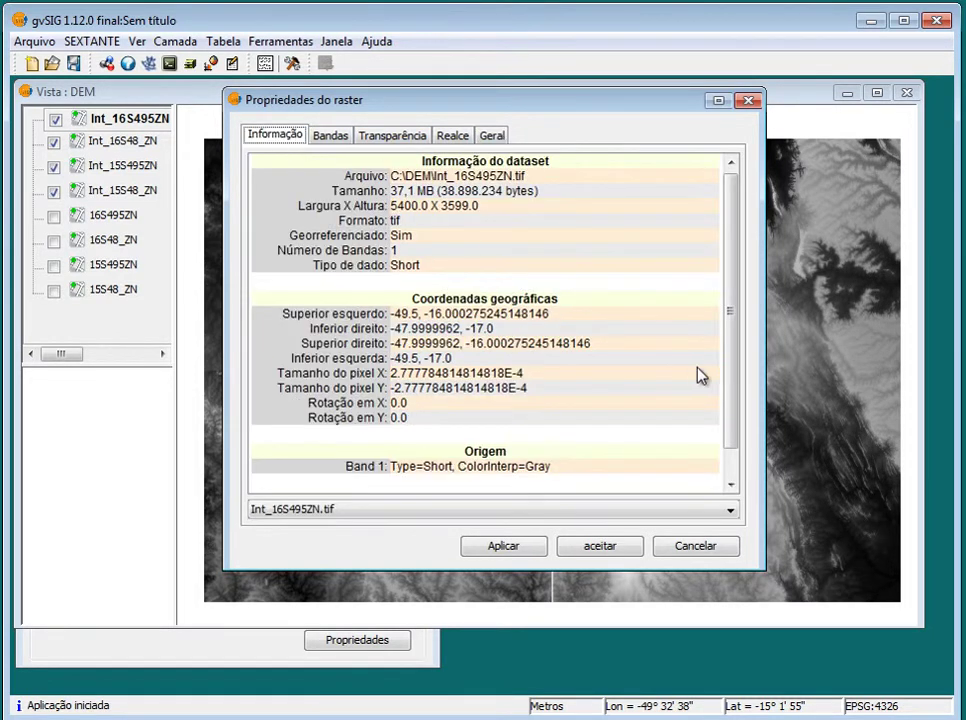
scroll(733, 371, down, 1)
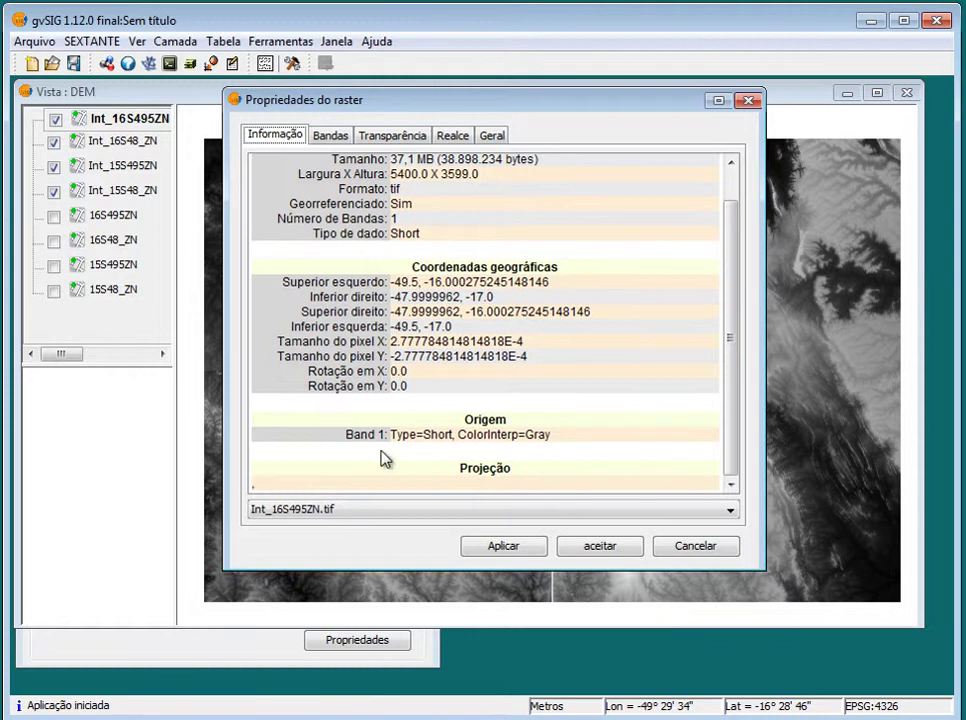
click(748, 100)
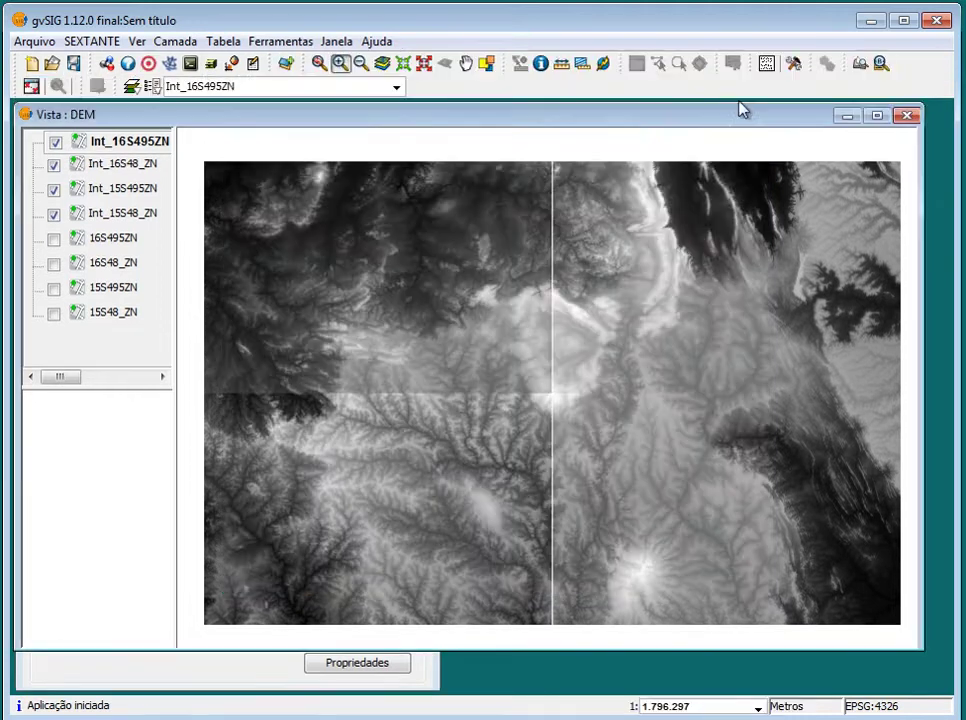
Show 15S48_ZN again and check its raster properties, noting the Float data type
click(133, 314)
right_click(134, 314)
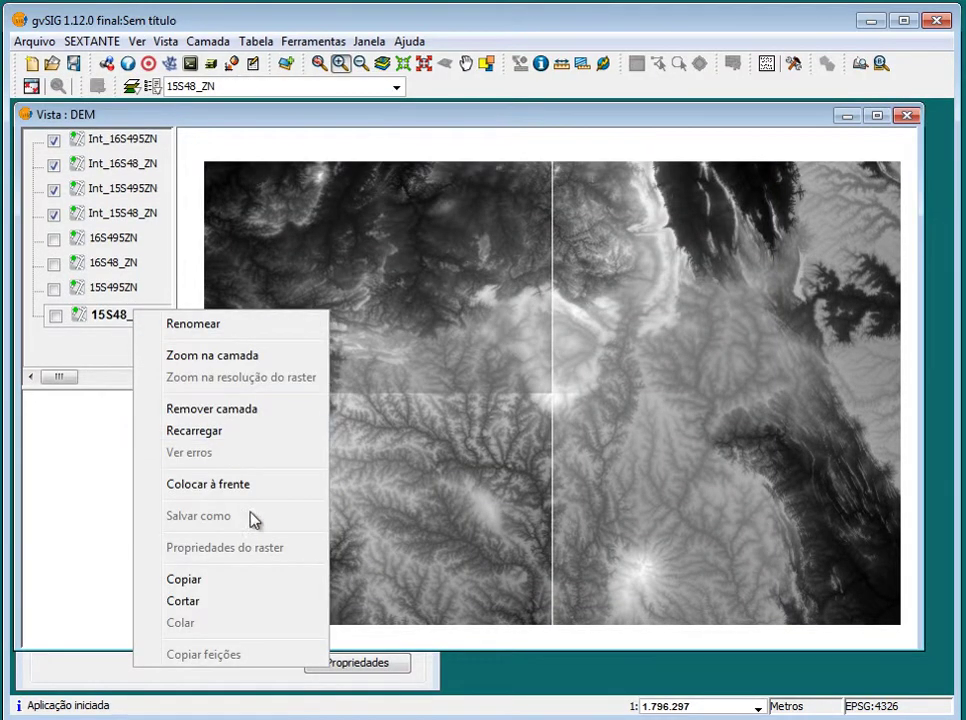
click(55, 315)
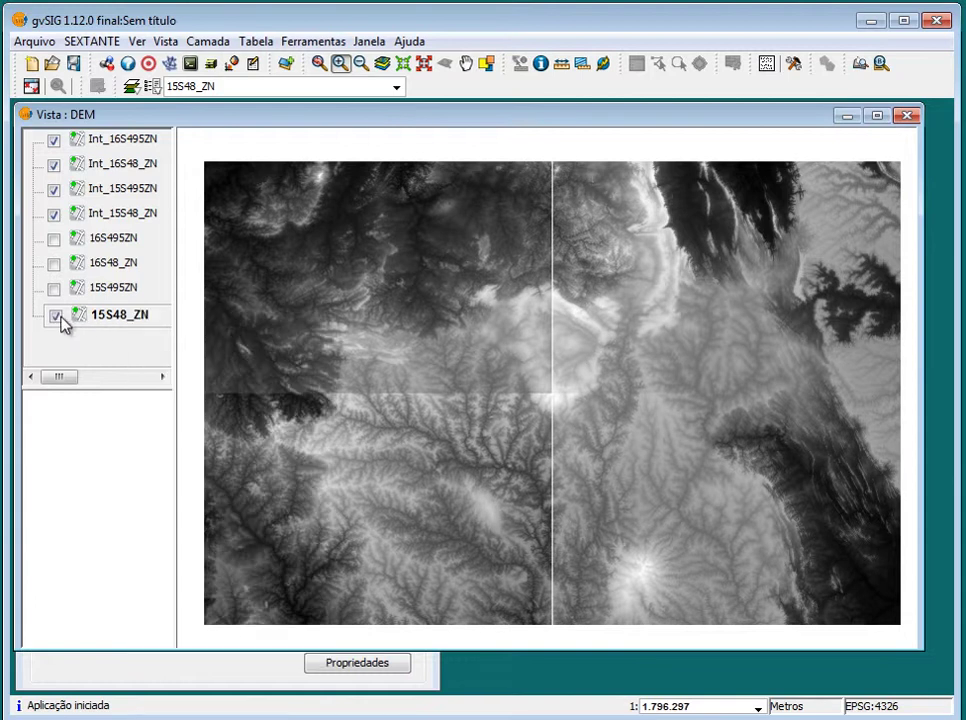
right_click(123, 318)
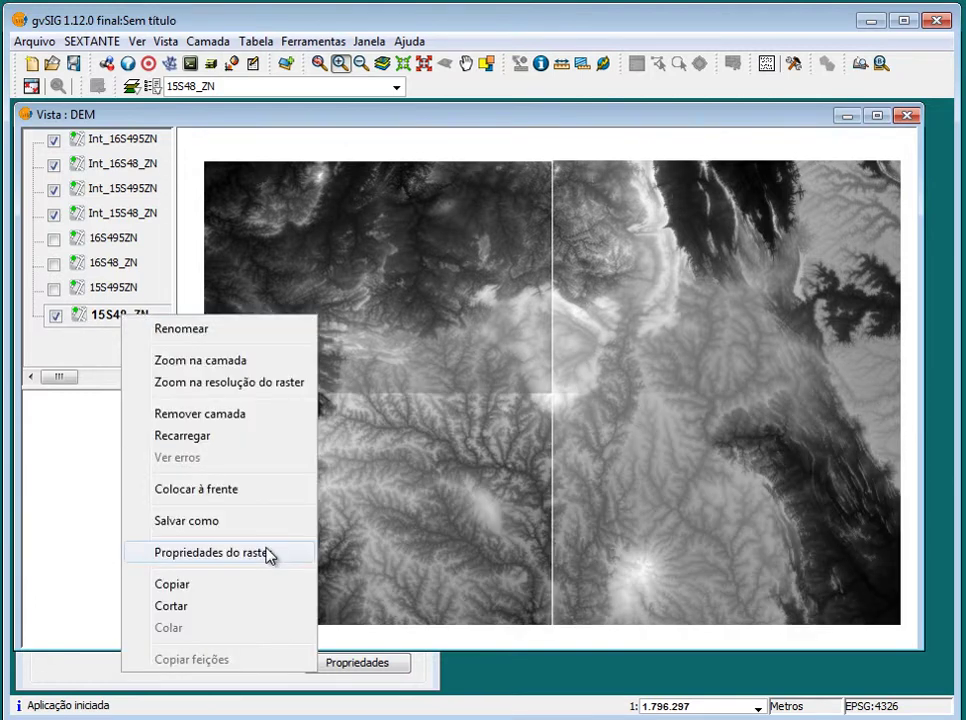
click(259, 548)
drag(517, 330, 513, 470)
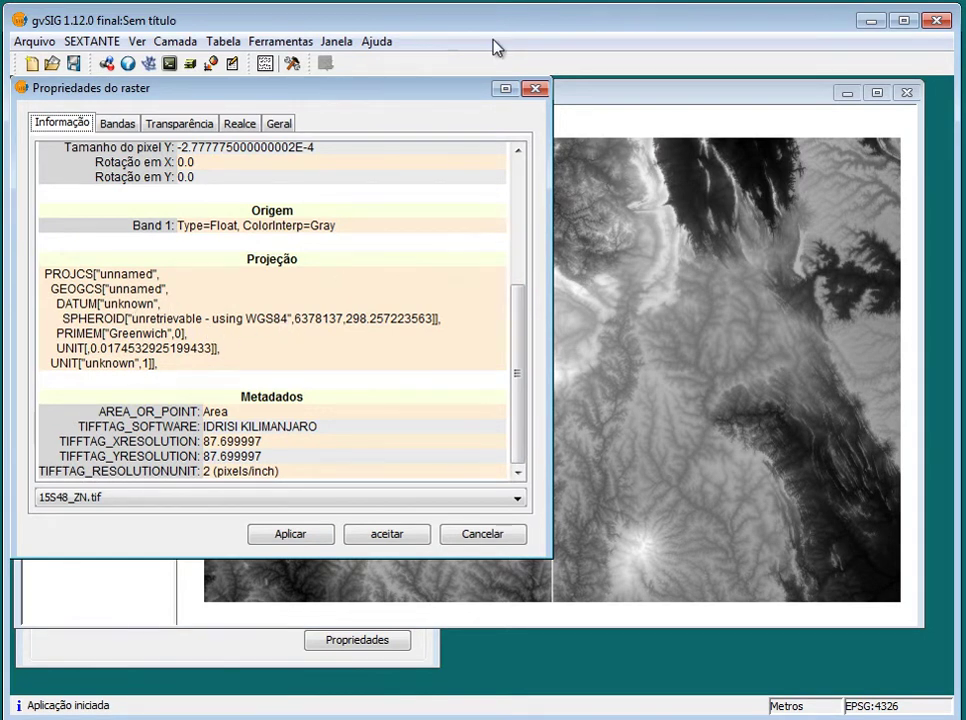
click(536, 88)
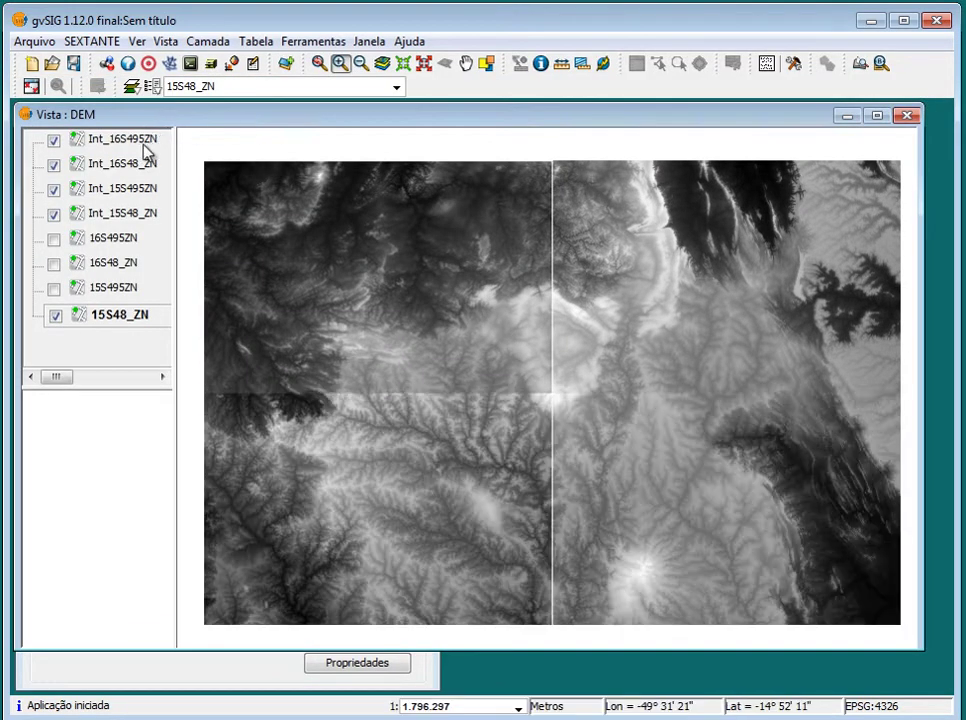
Check Int_16S495ZN's raster properties for comparison, confirming Short data, then close them
click(140, 141)
right_click(138, 143)
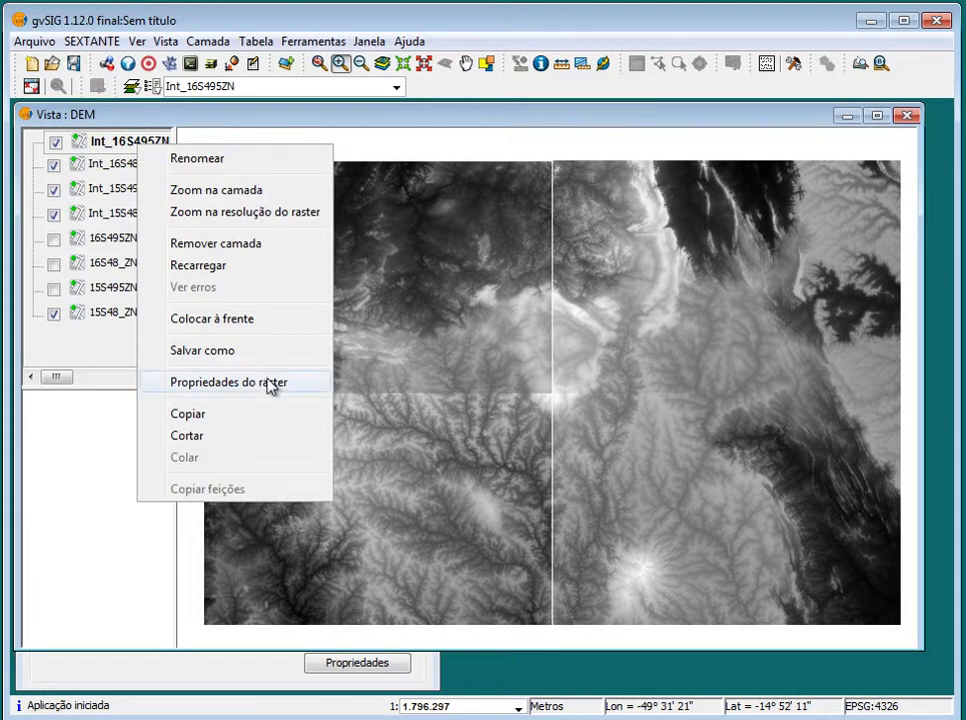
click(268, 381)
scroll(515, 351, down, 1)
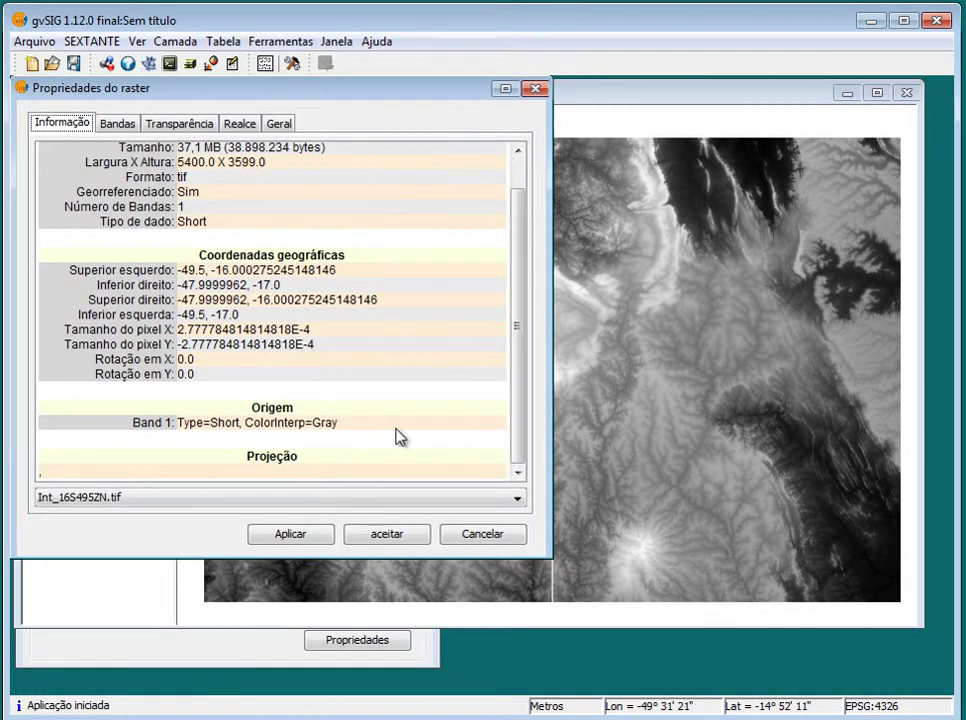
click(535, 88)
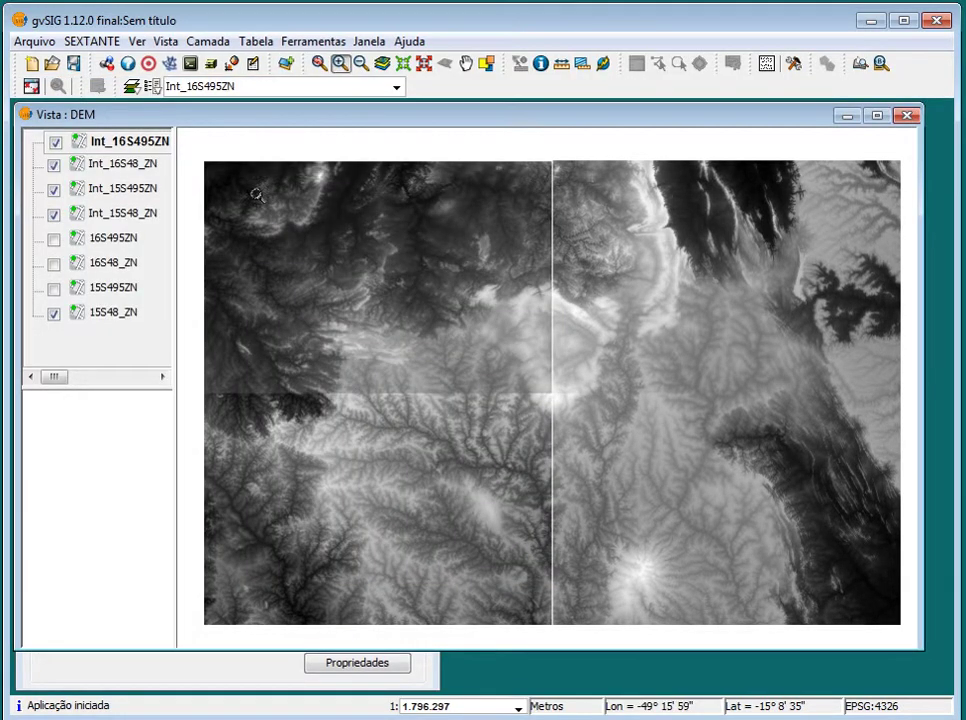
Hide 15S48_ZN again and remove the four selected Int_ layers, confirming with Sim
click(54, 314)
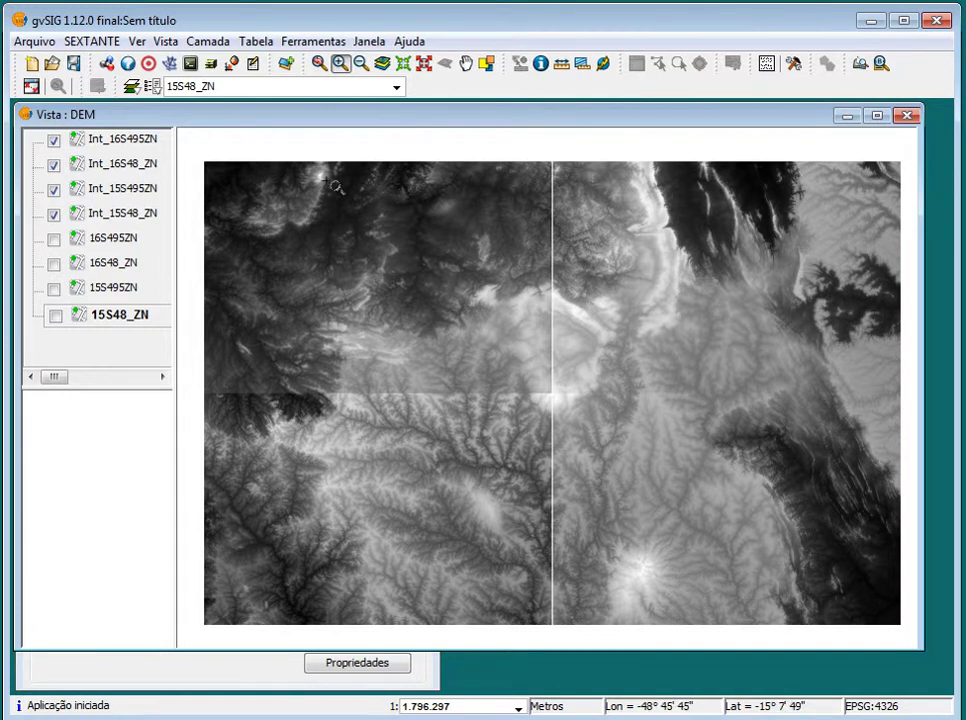
click(123, 139)
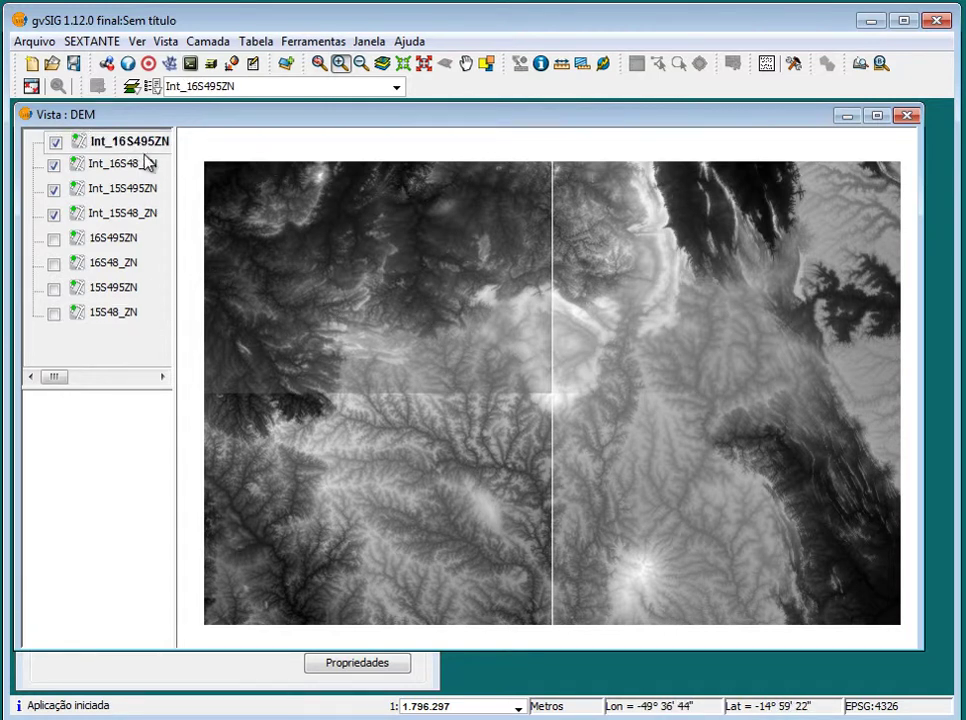
shift+click(130, 215)
right_click(130, 220)
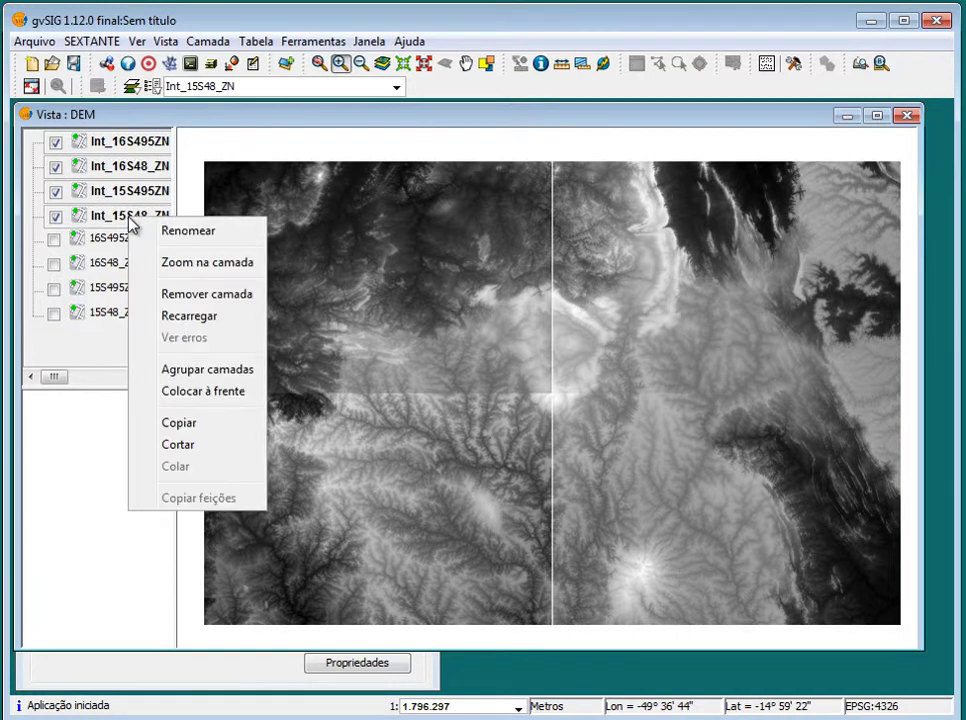
click(205, 296)
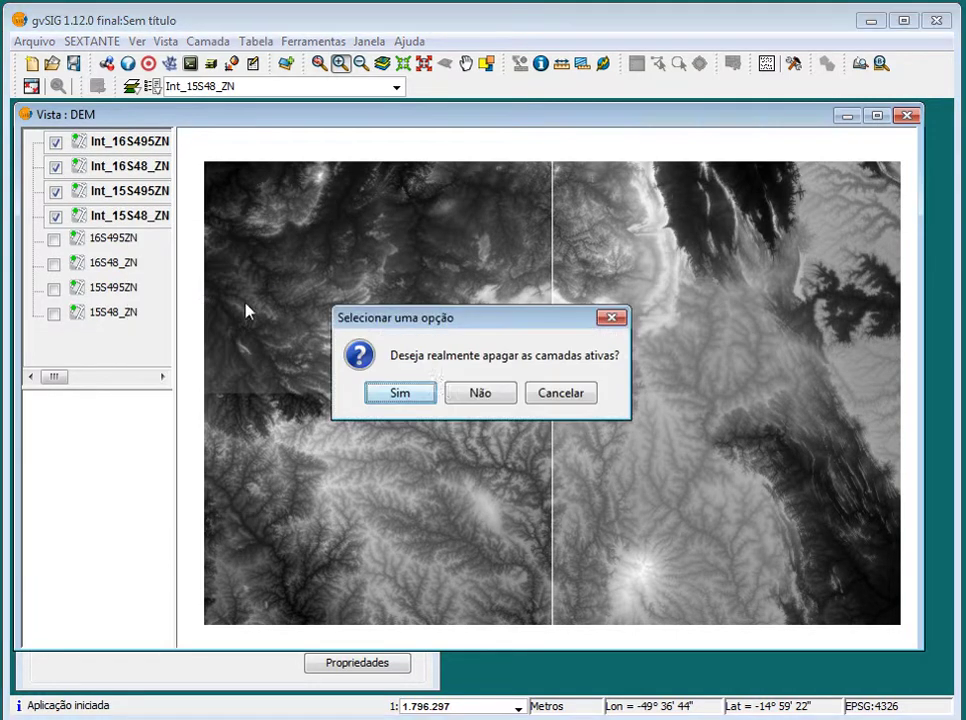
click(390, 392)
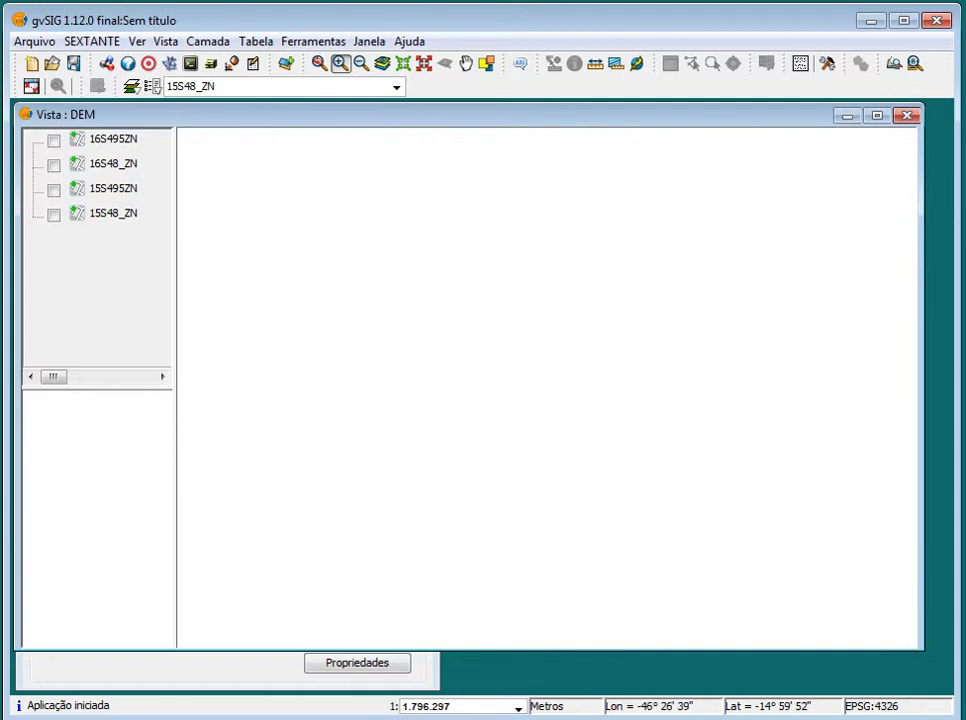
Minimize gvSIG and launch SDKShell.bat, centring the GDAL console window
click(872, 21)
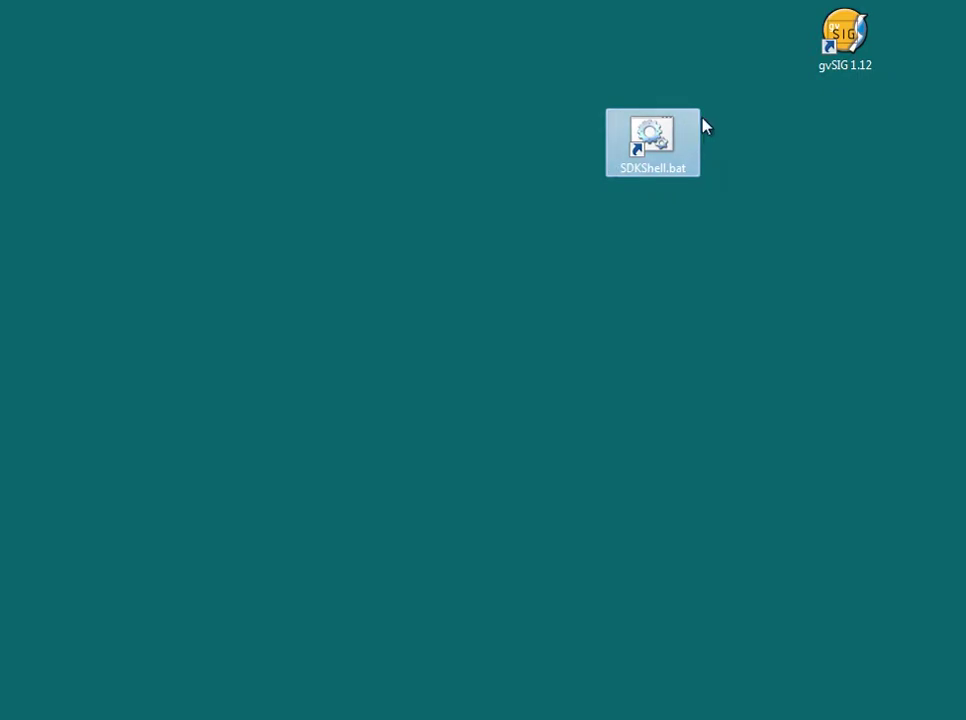
double_click(655, 148)
drag(444, 125, 655, 217)
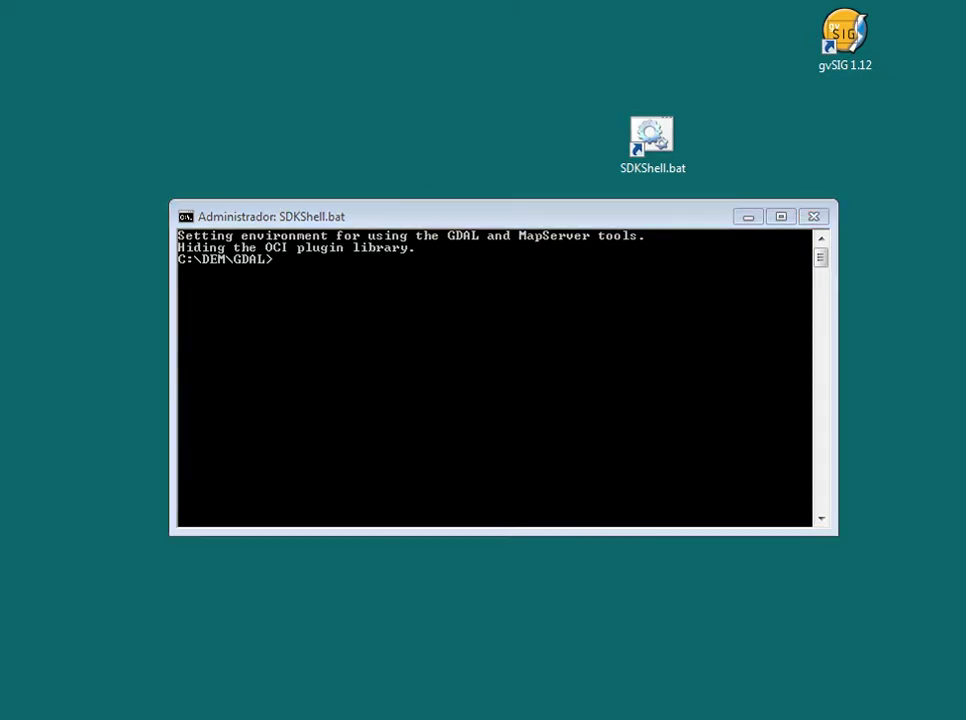
Bring the GDAL_E_GVSIG.txt gdalwarp notes forward, then switch to the C:\DEM folder in Explorer
key(alt+Tab)
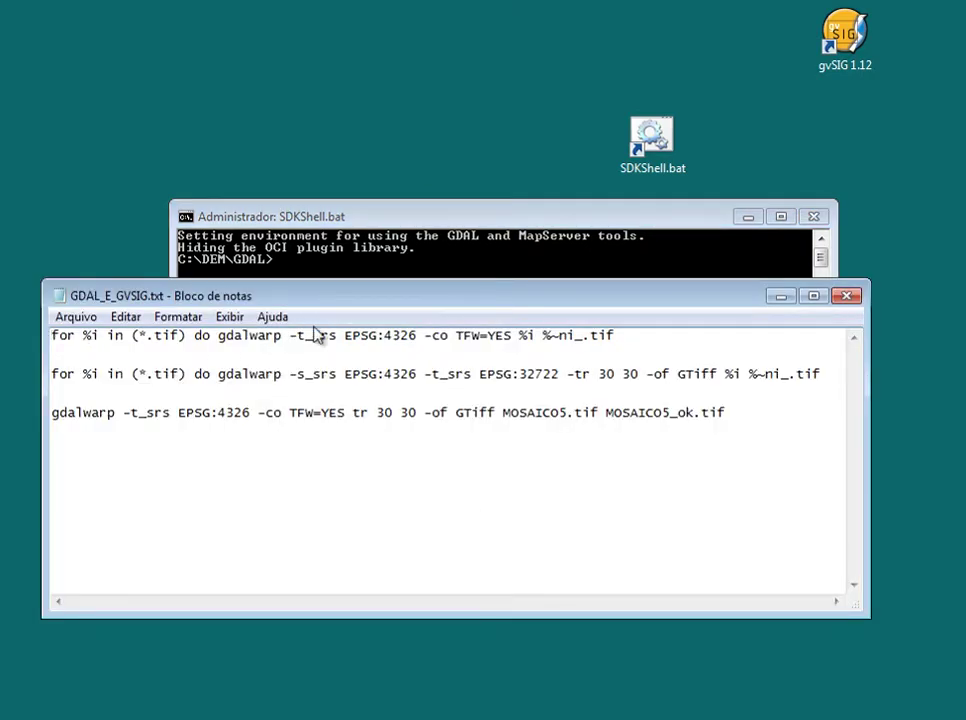
drag(344, 300, 373, 287)
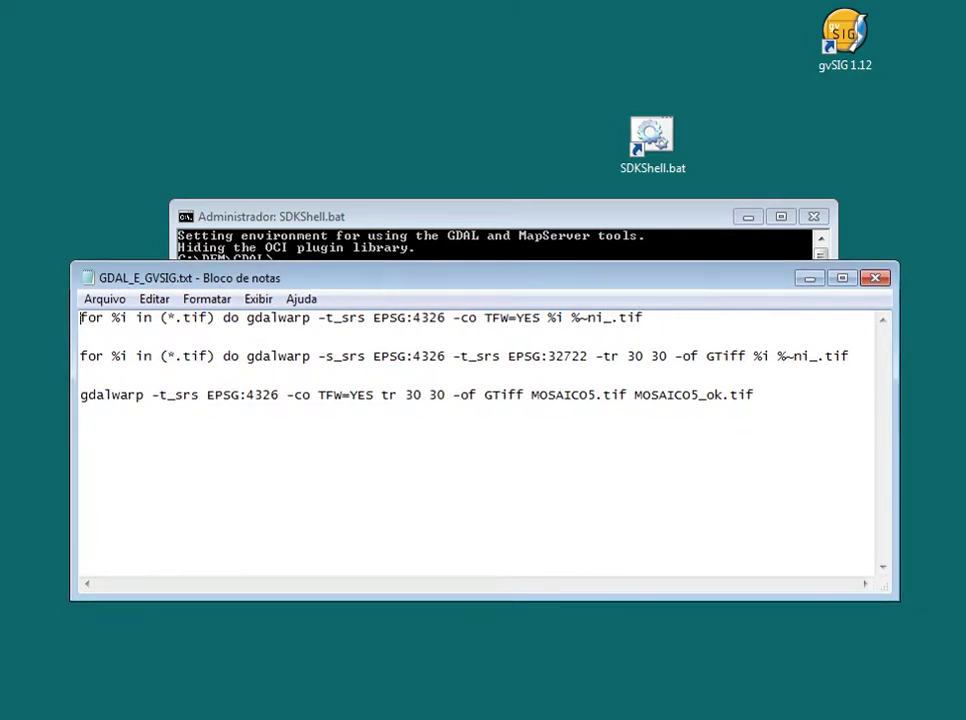
key(alt+Tab)
scroll(360, 460, down, 1)
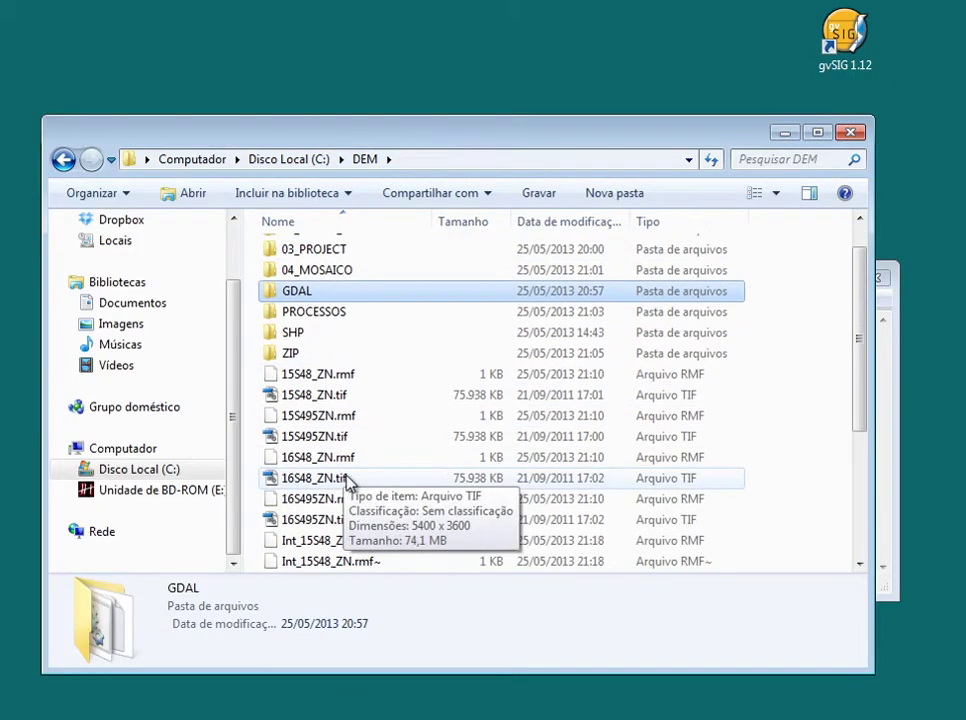
Copy the four Int_ rasters (Int_15S48_ZN to Int_16S495ZN .tif) from C:\DEM
scroll(350, 483, down, 3)
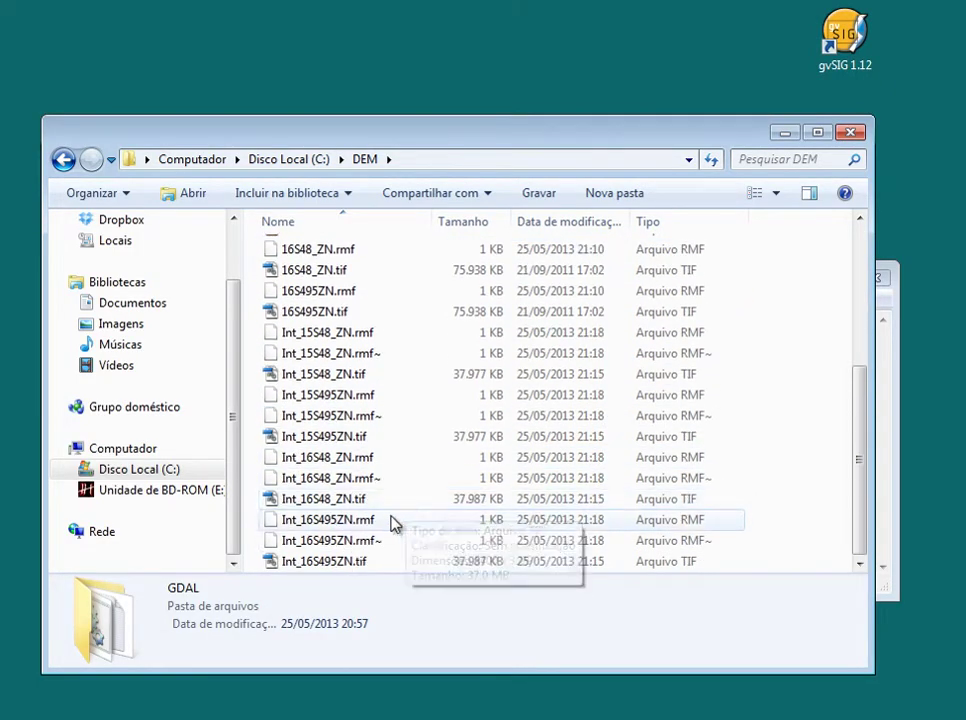
click(350, 563)
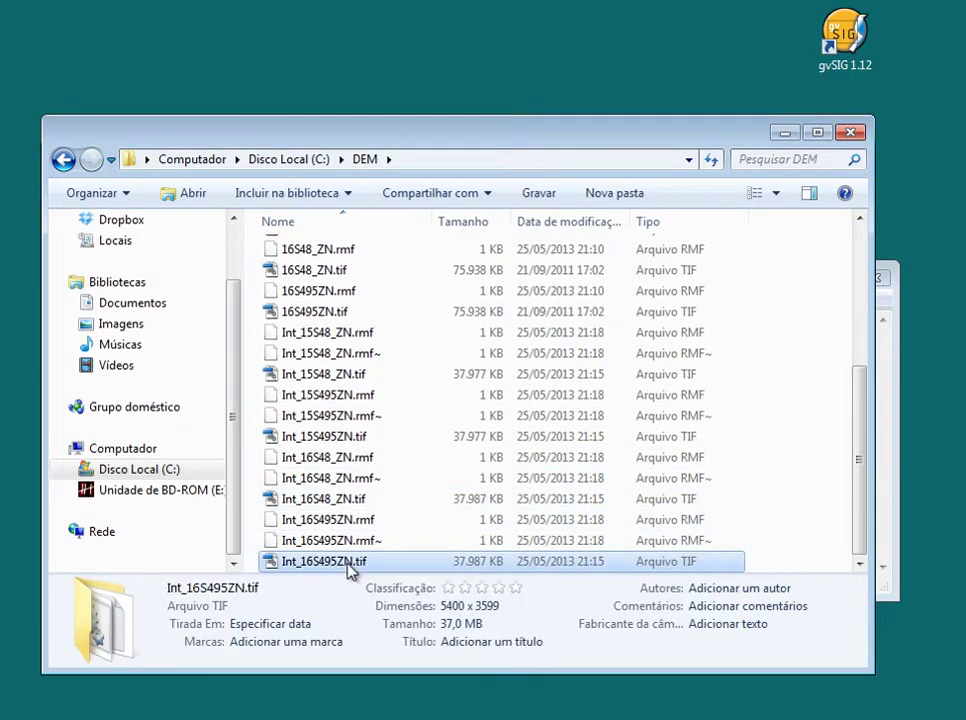
ctrl+click(322, 498)
ctrl+click(322, 436)
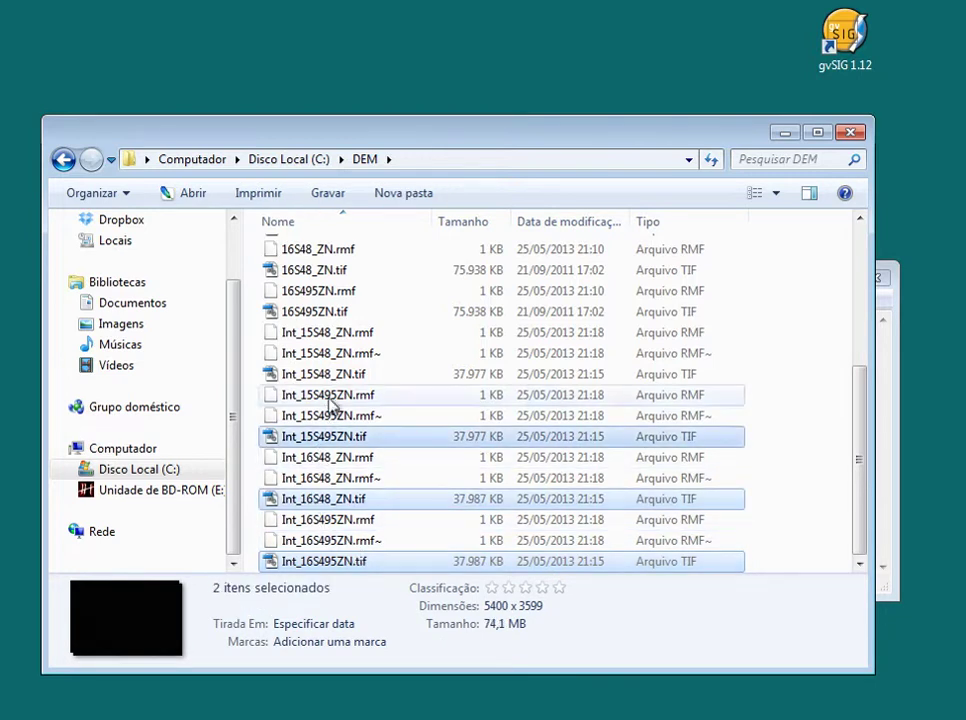
ctrl+click(368, 376)
right_click(393, 385)
click(485, 609)
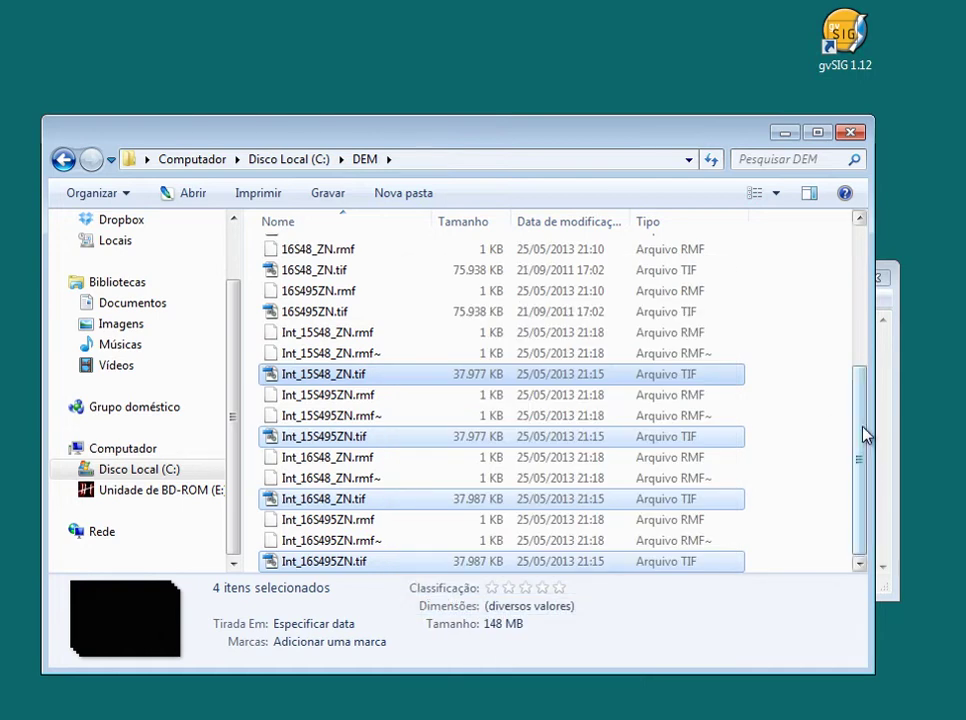
Paste the four rasters into the 00_CHANGE_DATA_TYPE folder
scroll(868, 436, up, 4)
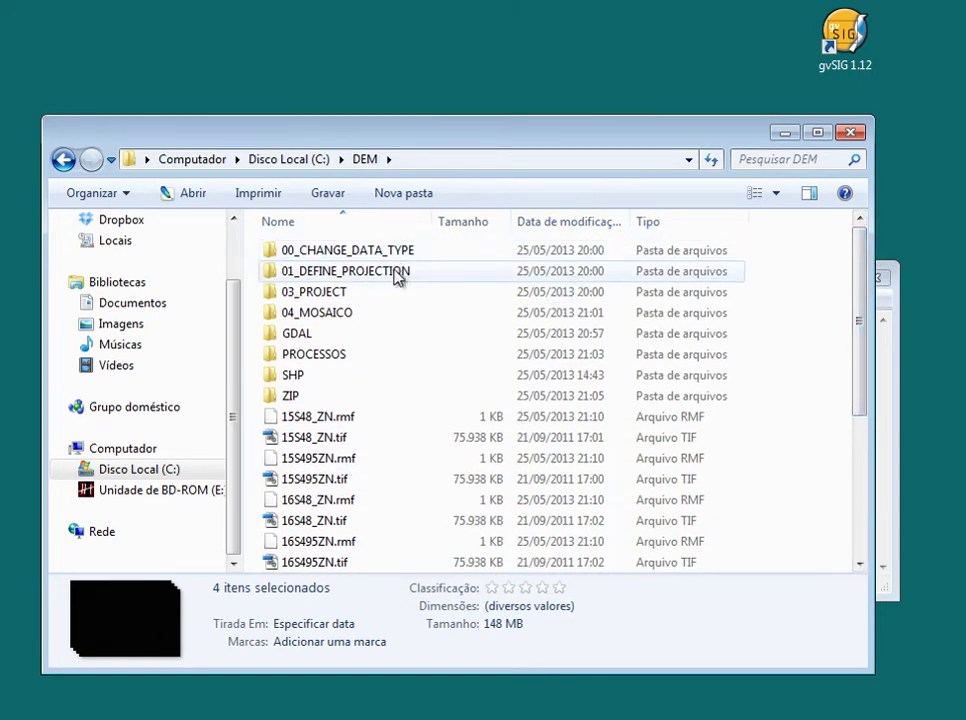
double_click(396, 277)
click(63, 159)
double_click(317, 255)
right_click(366, 268)
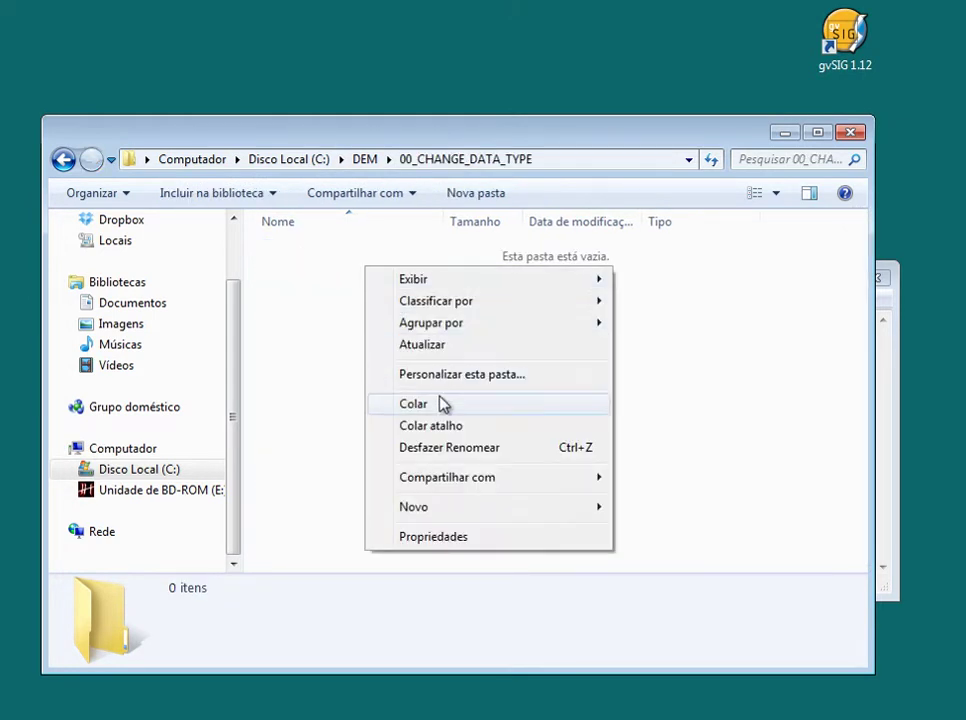
click(443, 403)
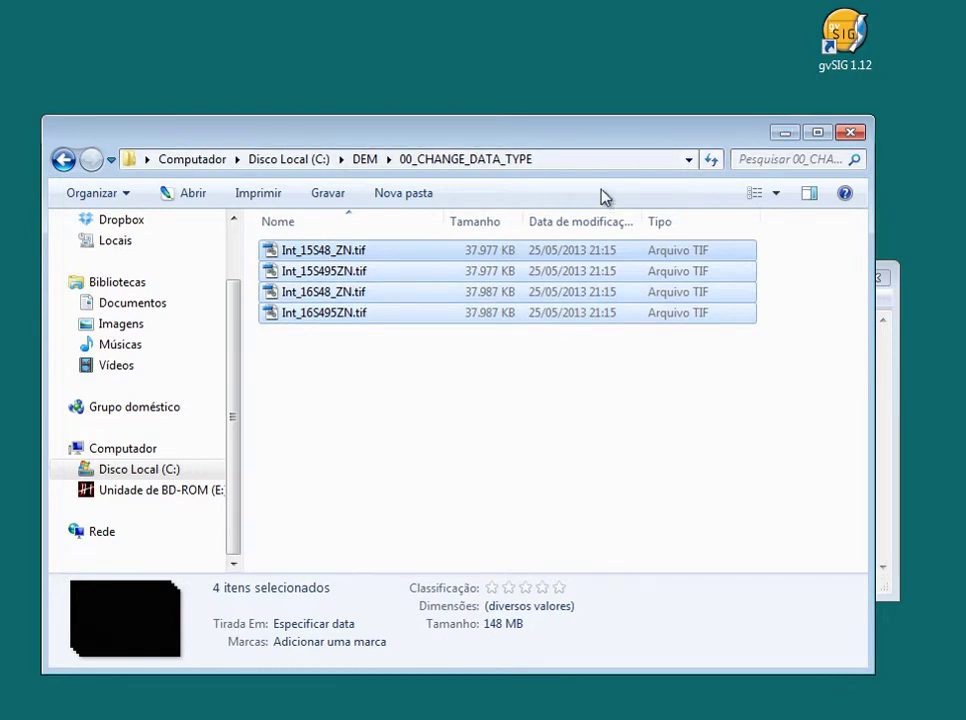
click(469, 154)
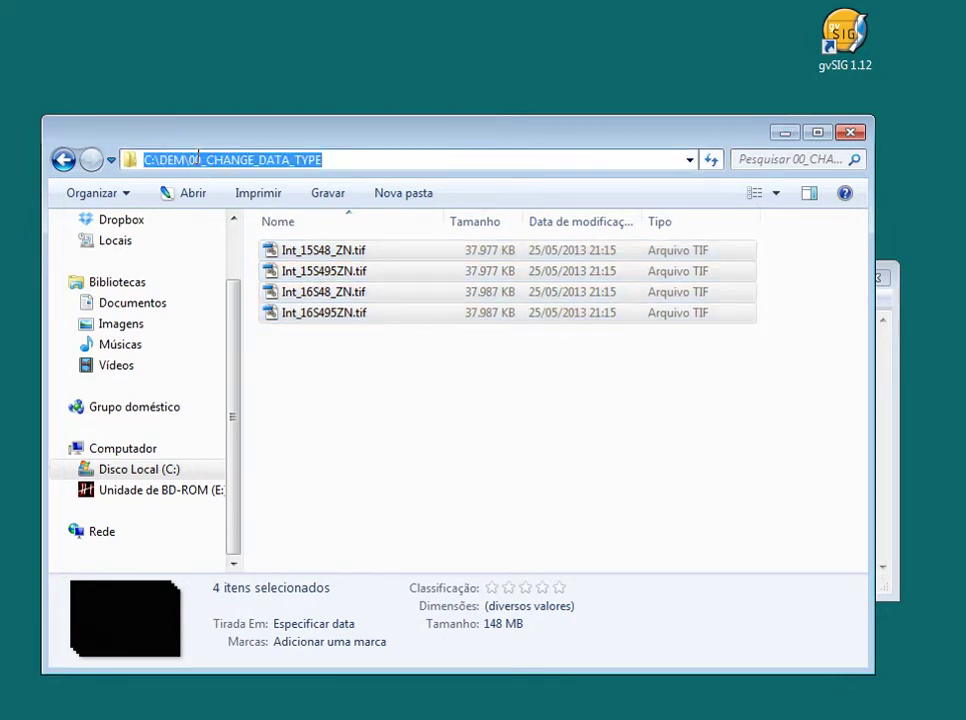
Change the SDKShell console to C:\DEM\00_CHANGE_DATA_TYPE with cd and the path copied from Explorer
right_click(197, 159)
click(268, 220)
click(840, 716)
text(cd)
right_click(412, 299)
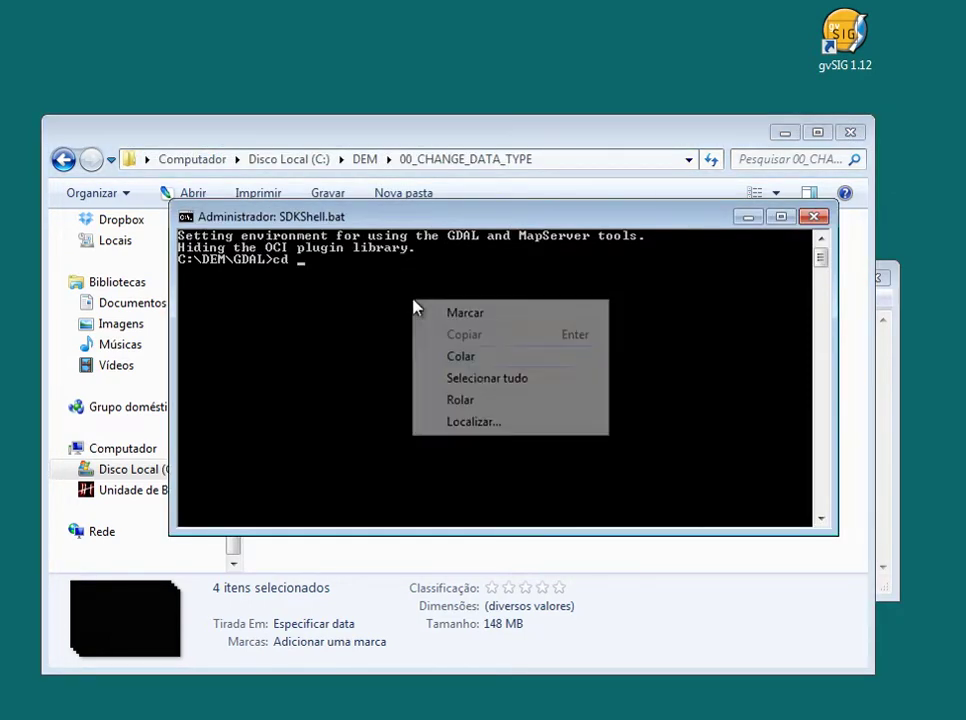
click(474, 364)
key(Return)
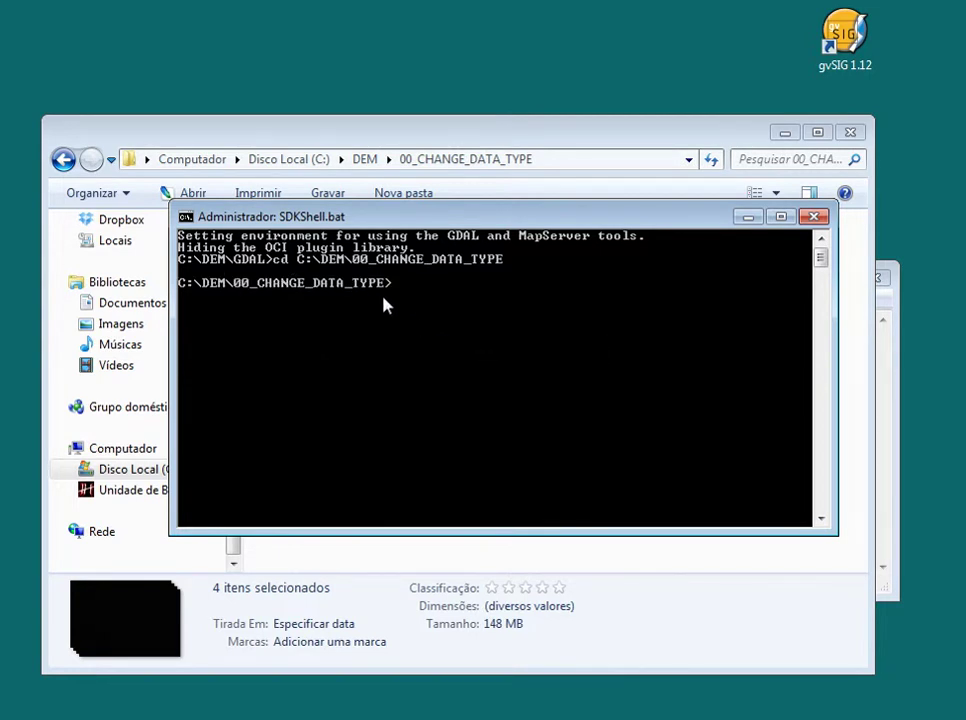
drag(343, 219, 379, 267)
click(535, 692)
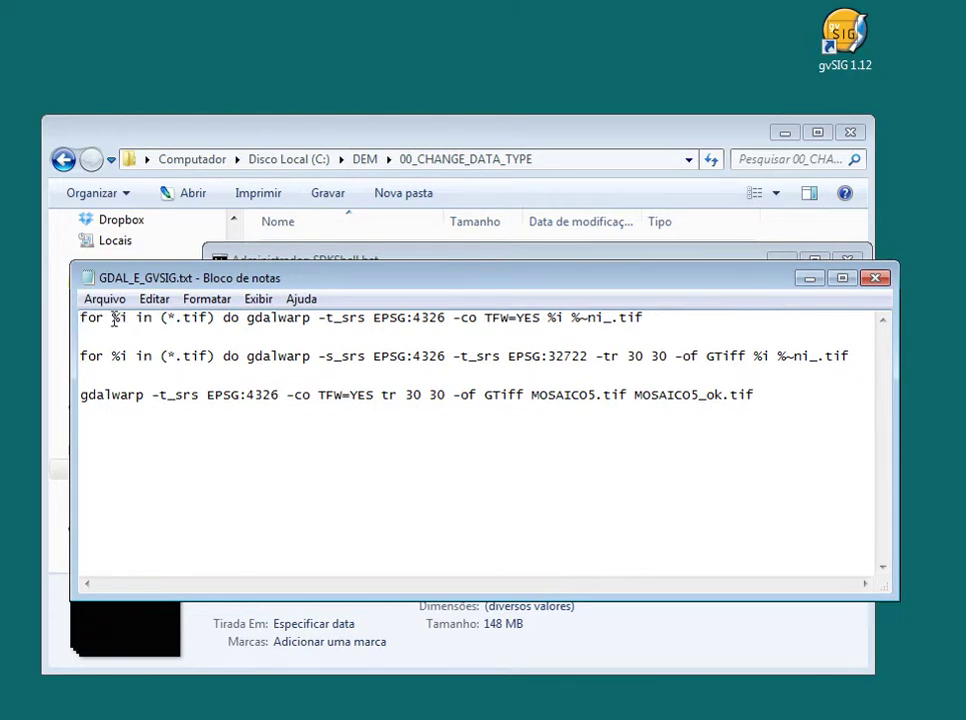
Highlight %i, do and the -t_srs option in the first gdalwarp command to review them
drag(115, 318, 130, 318)
drag(227, 318, 312, 317)
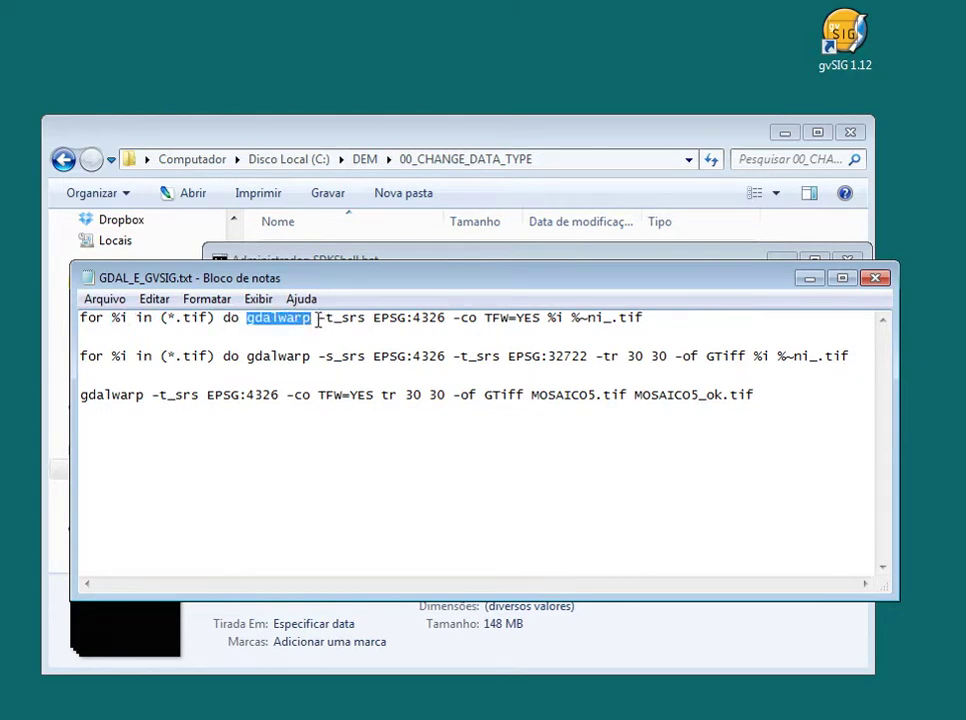
click(320, 318)
drag(320, 318, 341, 318)
click(321, 319)
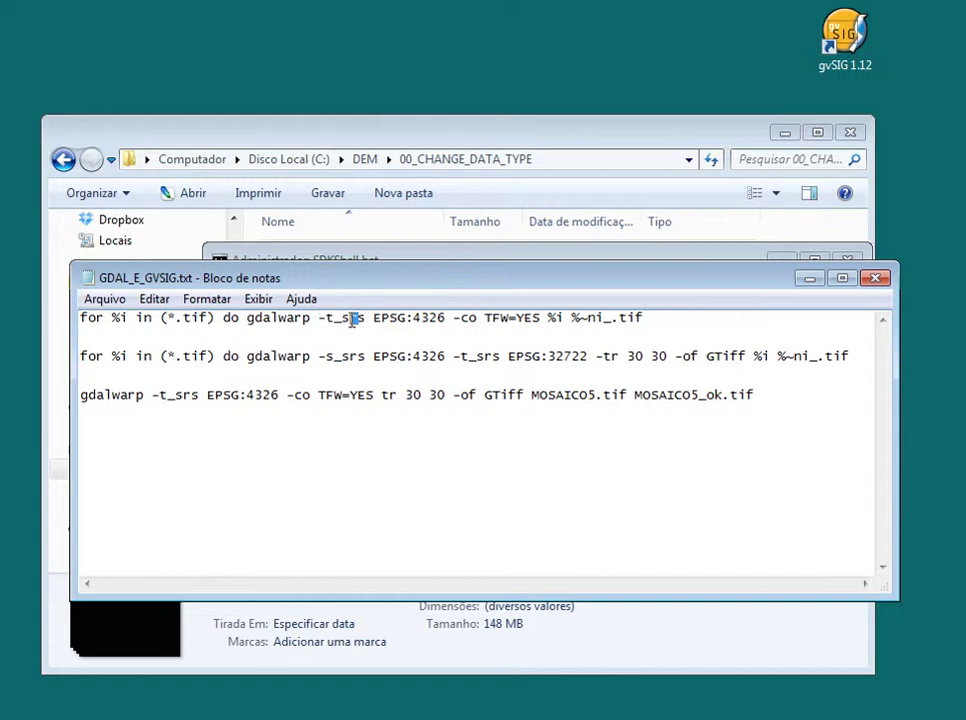
drag(319, 319, 333, 318)
click(320, 318)
Highlight EPSG:4326, the -co TFW=YES option and the %i input variable in the command
drag(375, 318, 452, 318)
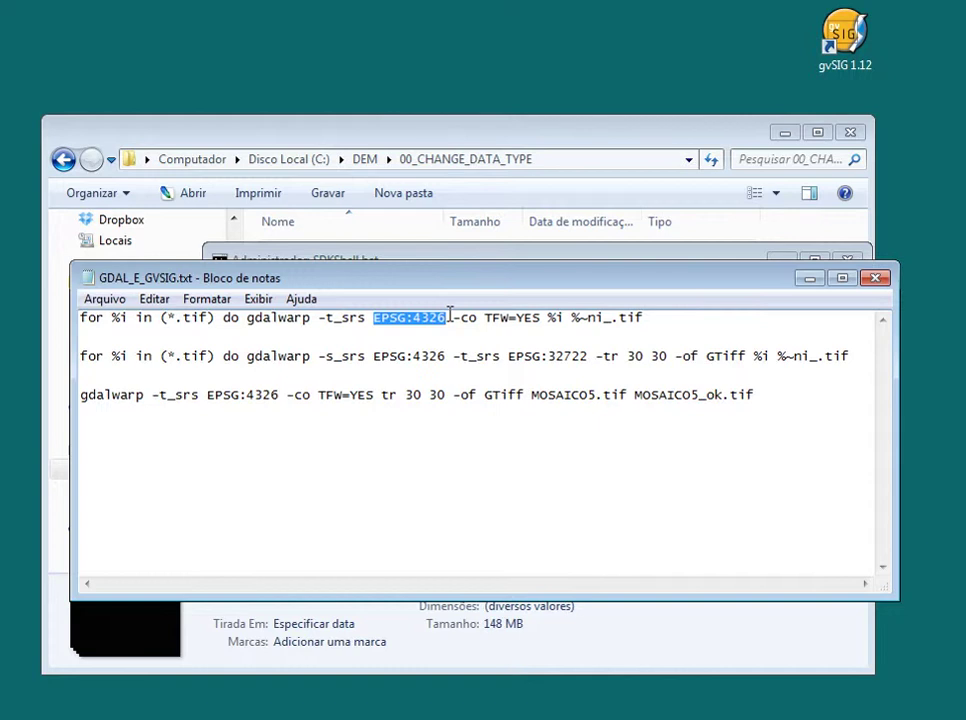
drag(450, 317, 485, 318)
click(494, 318)
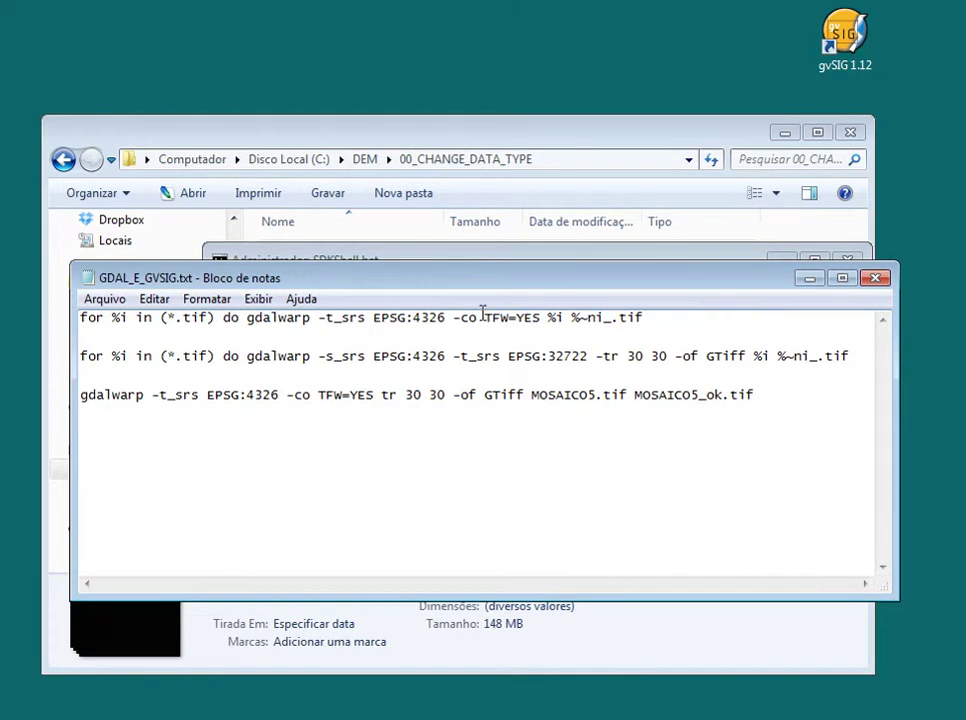
drag(485, 310, 550, 317)
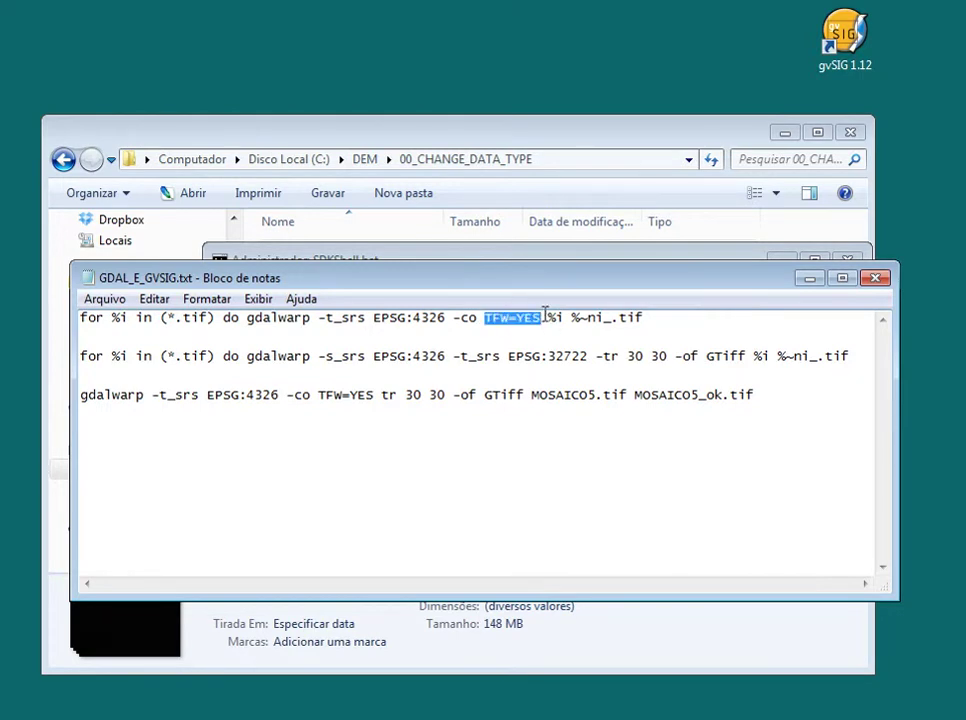
click(538, 317)
drag(487, 317, 535, 316)
click(537, 317)
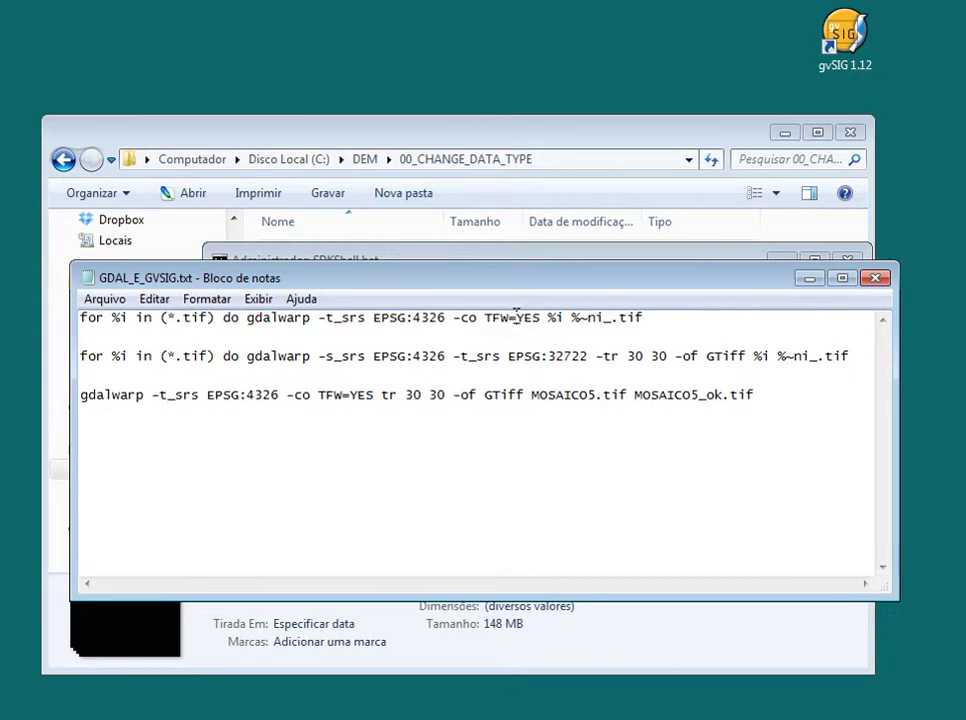
key(Left)
key(Left)
drag(549, 317, 586, 316)
click(680, 318)
Copy the whole first gdalwarp for-loop line from GDAL_E_GVSIG.txt
drag(683, 320, 72, 316)
right_click(216, 328)
click(323, 382)
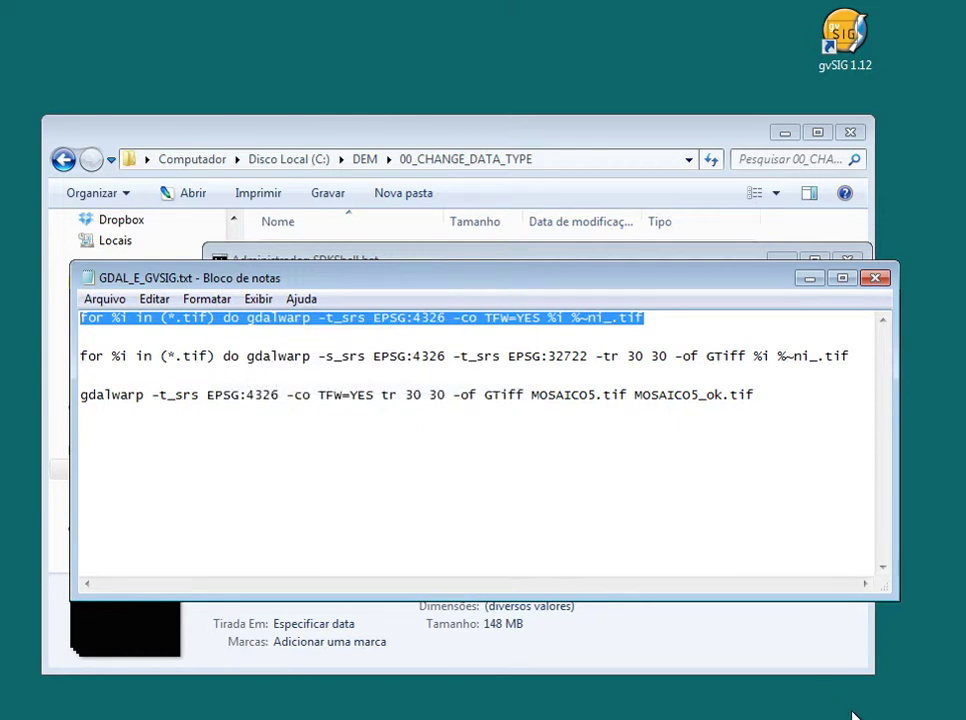
key(alt+Tab)
Paste and run the gdalwarp for-loop, reprojecting all four Int_ TIFs to EPSG:4326 with TFW files
right_click(476, 356)
click(540, 410)
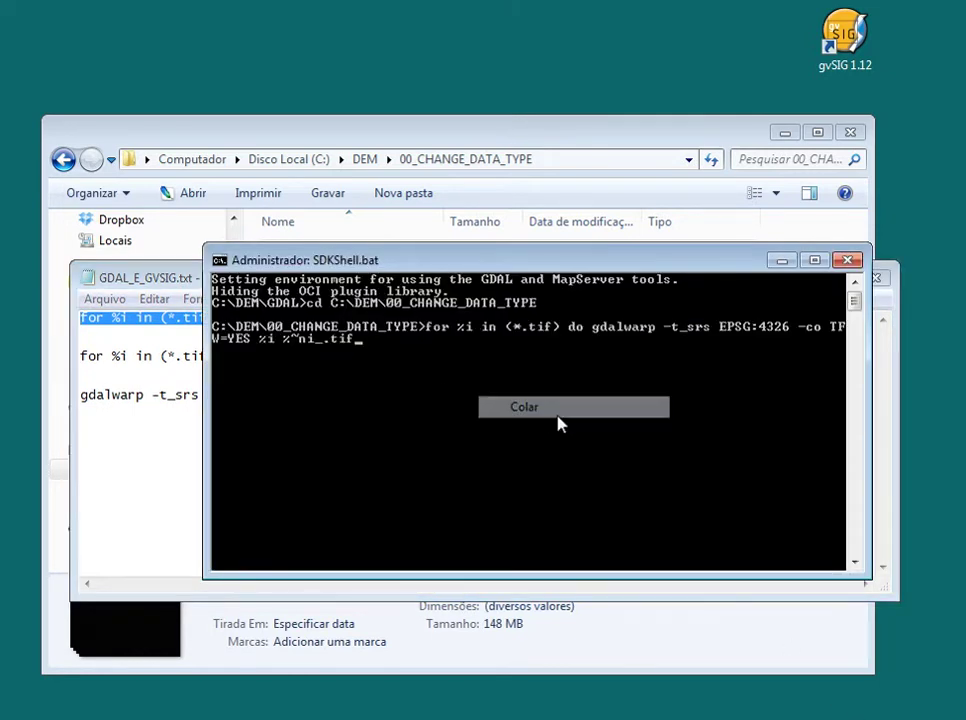
key(Return)
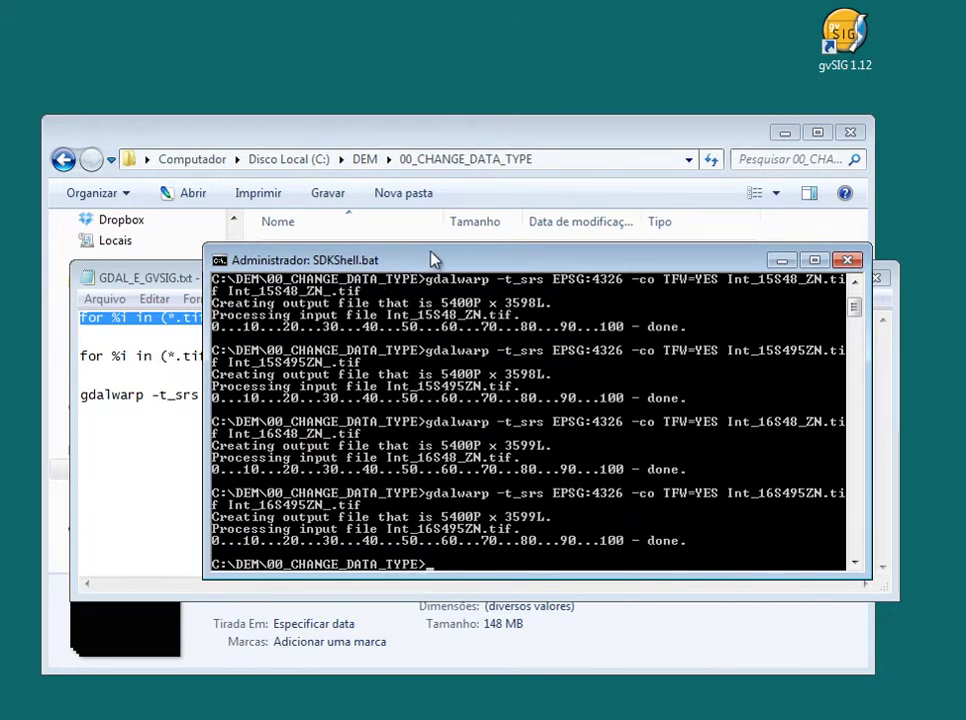
click(526, 134)
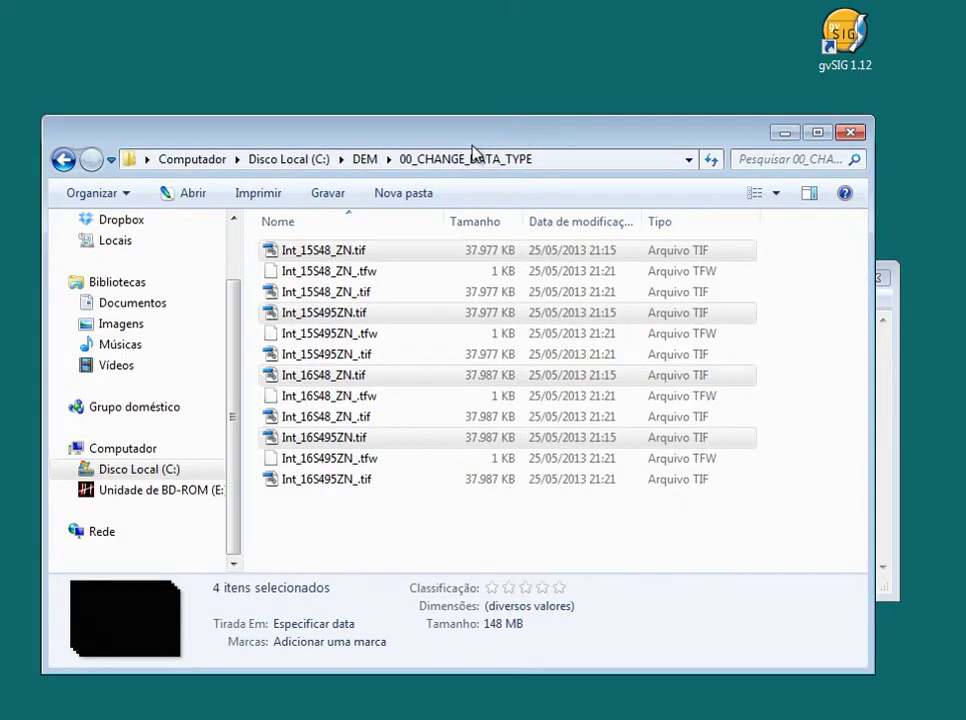
Sort by modification date and delete the four original Int_ TIFs to the Recycle Bin
click(562, 227)
drag(647, 217, 698, 216)
click(319, 482)
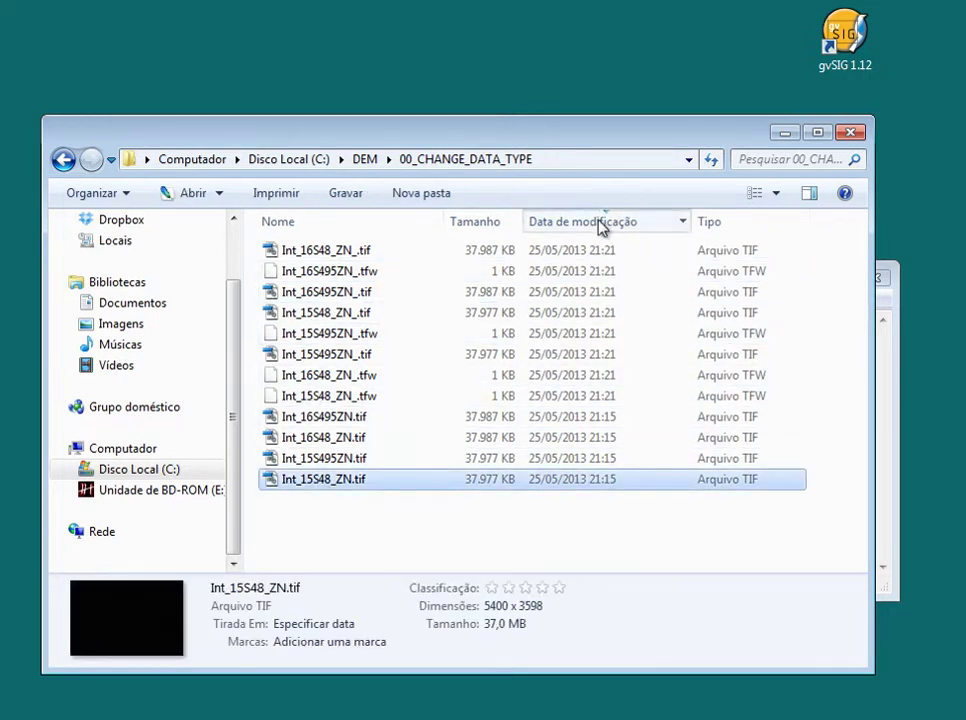
click(601, 222)
click(310, 482)
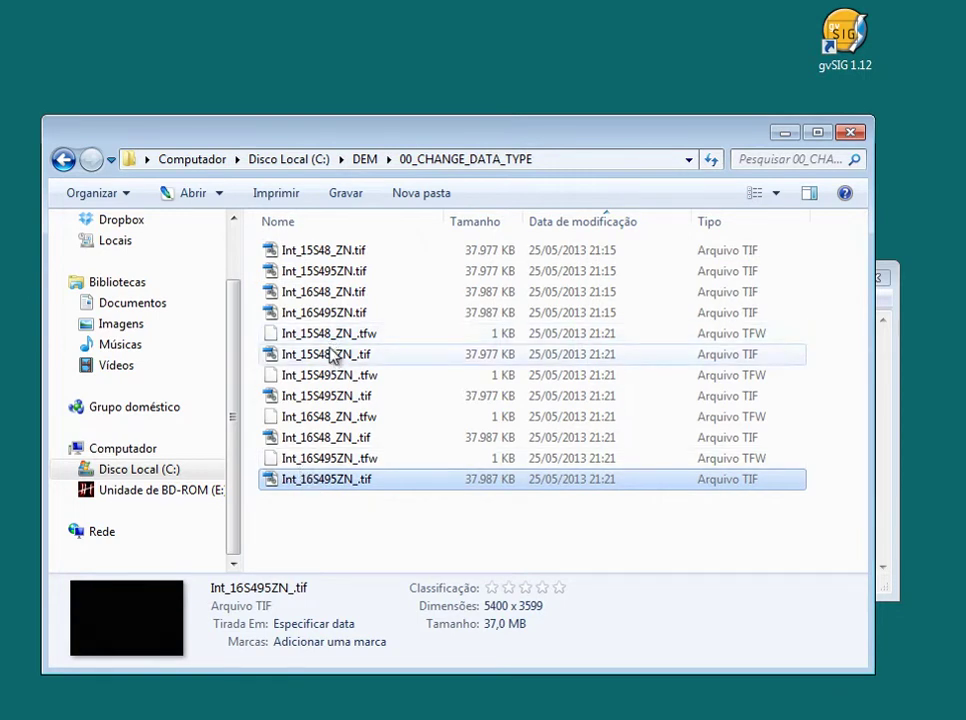
click(325, 314)
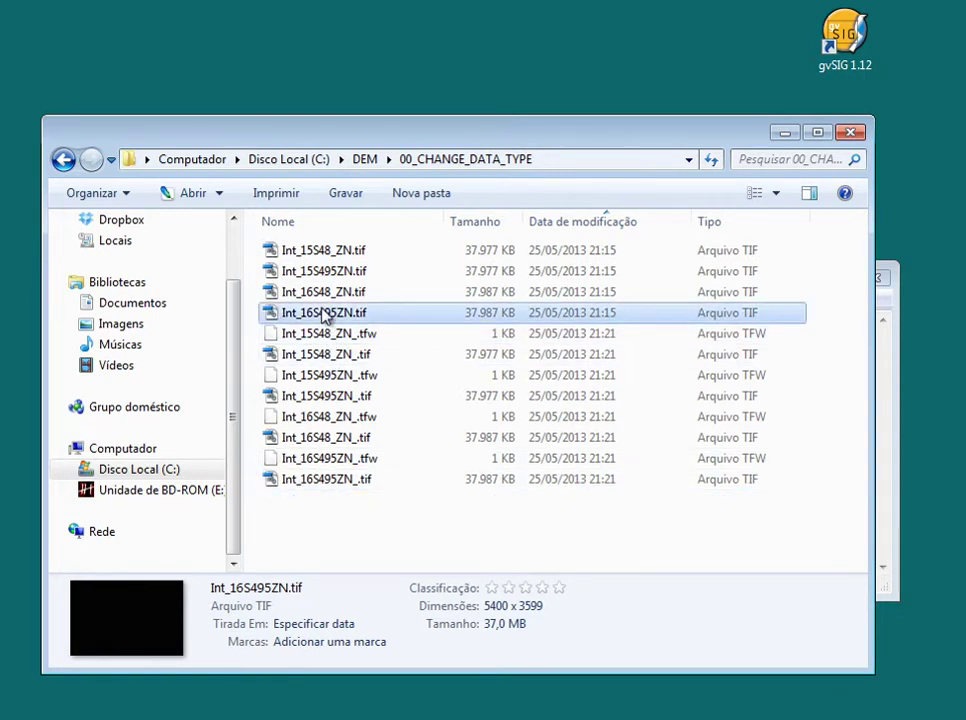
key(shift+Up)
key(shift+Up)
key(shift+Up)
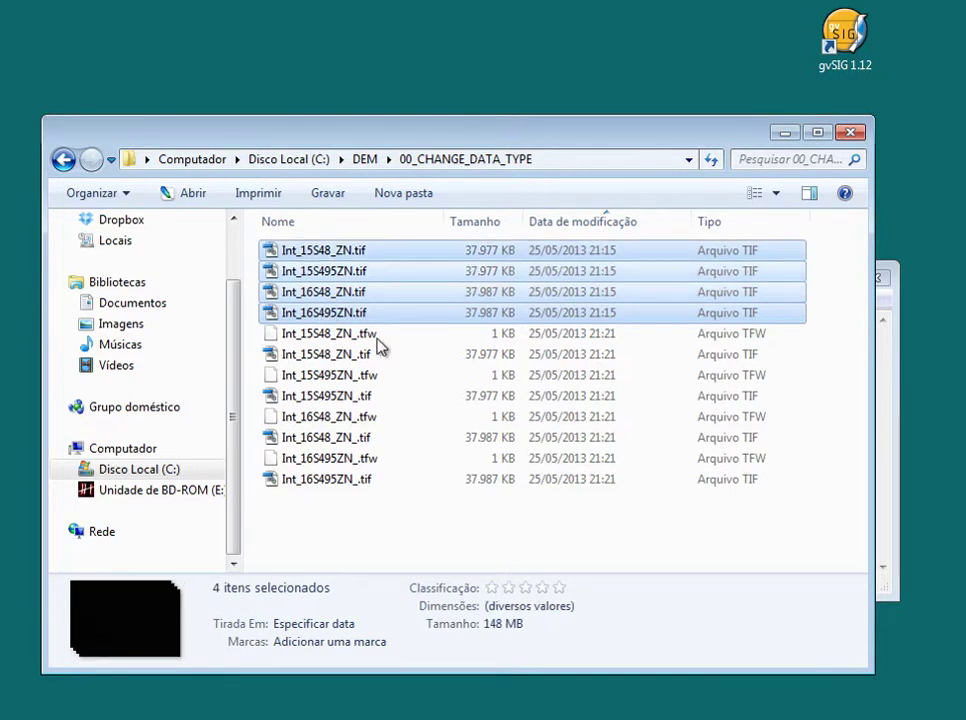
key(Delete)
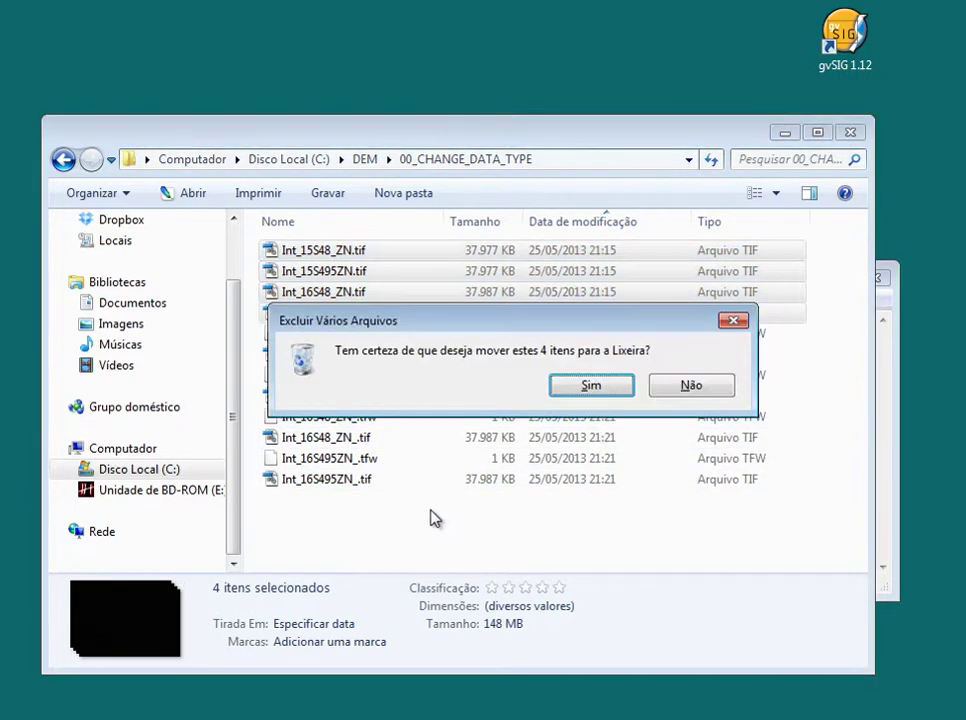
click(594, 387)
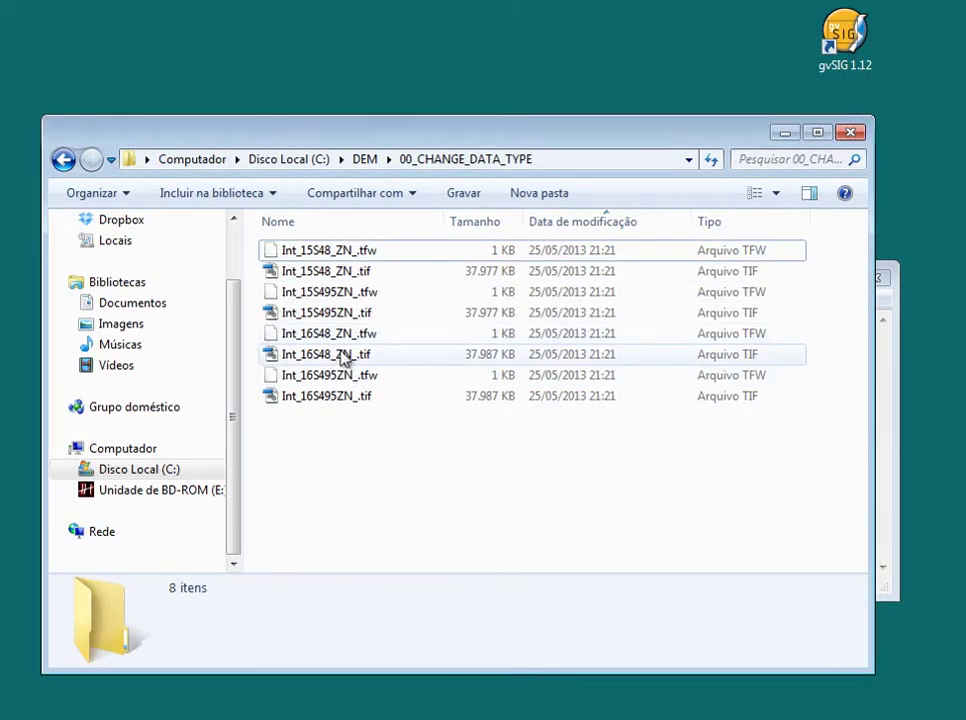
Sort the remaining files by type, select the four reprojected TIFs, and return to gvSIG
click(357, 278)
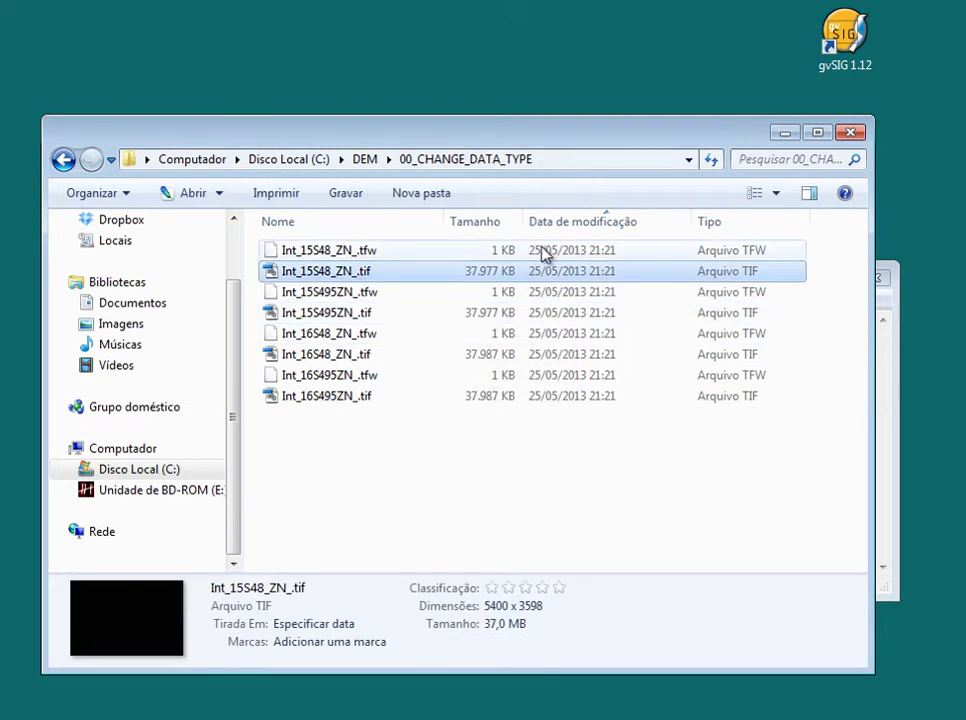
click(757, 223)
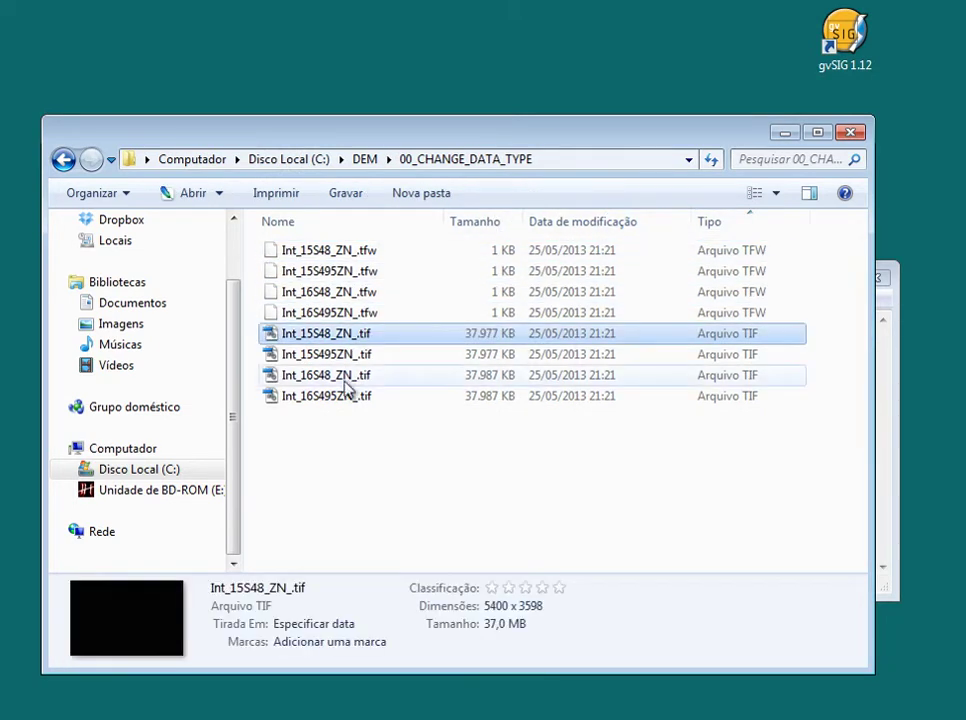
drag(360, 440, 288, 330)
click(565, 489)
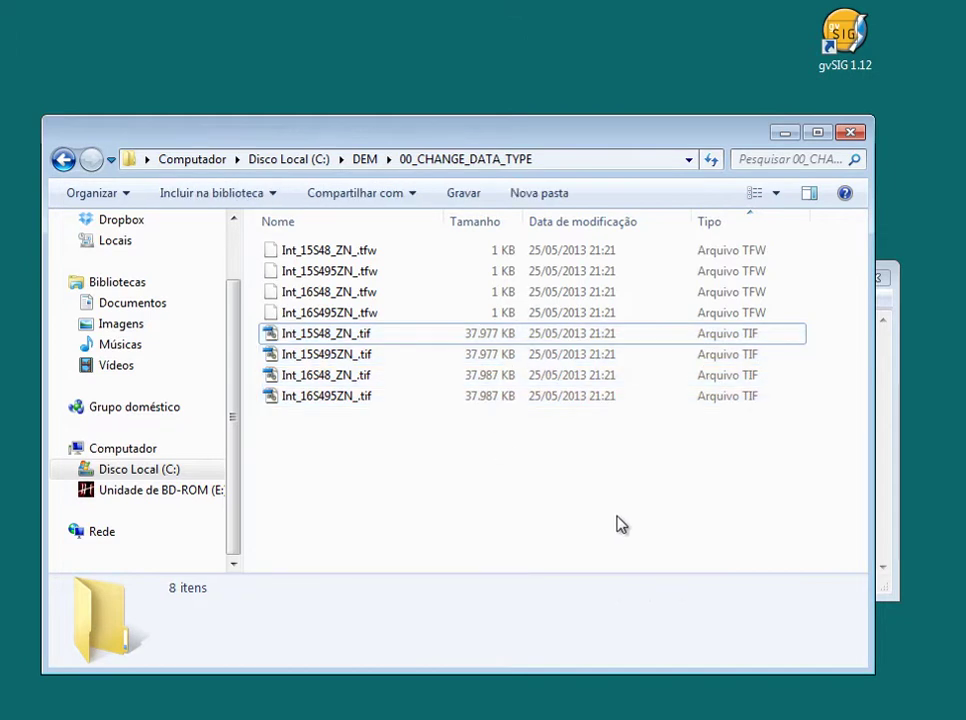
click(597, 705)
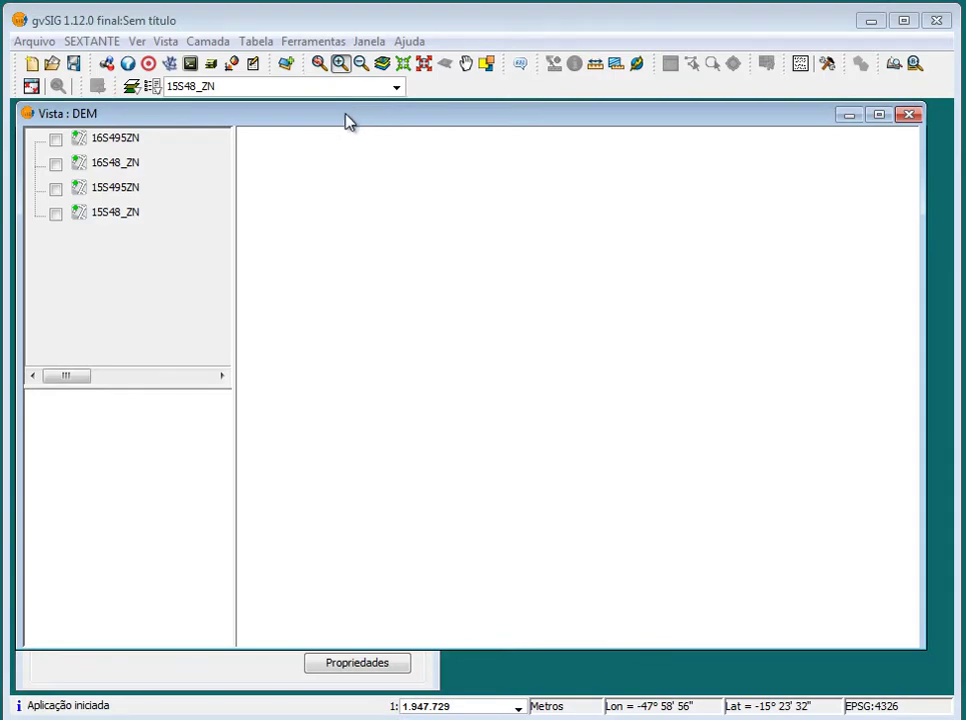
Add the four reprojected Int_*_.tif rasters from DEM\00_CHANGE_DATA_TYPE to the DEM view
click(285, 66)
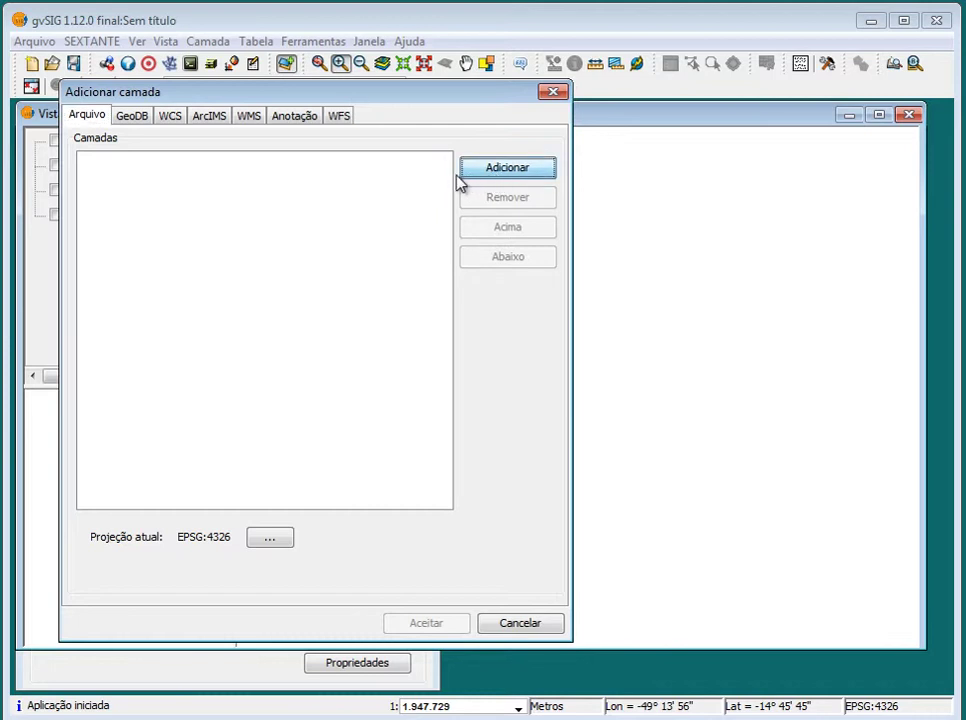
click(505, 170)
drag(350, 178, 570, 184)
click(641, 200)
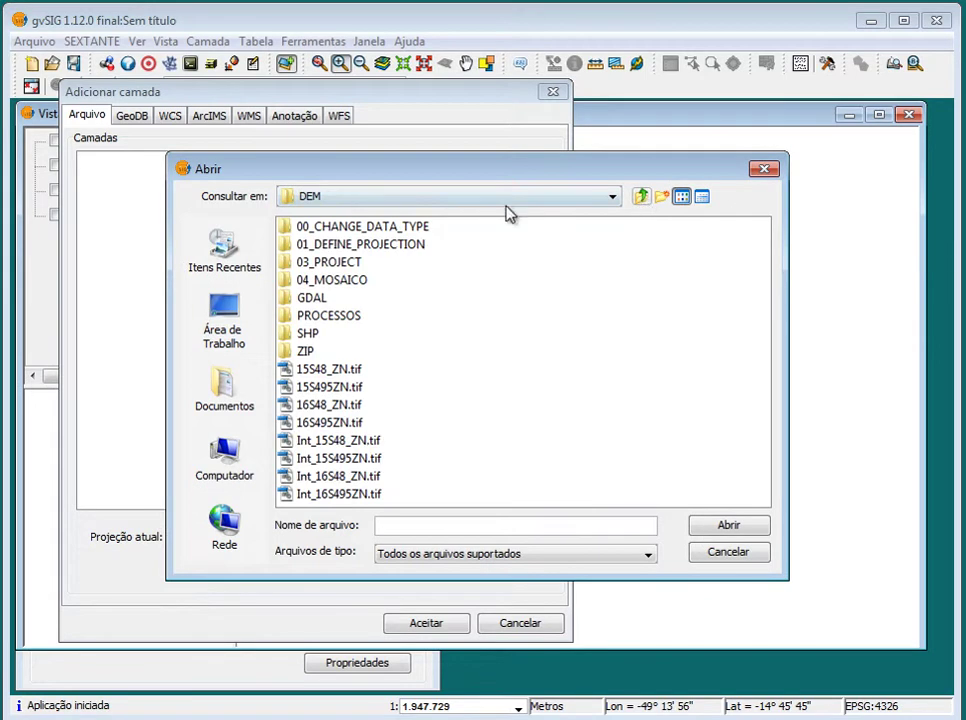
click(343, 258)
double_click(343, 246)
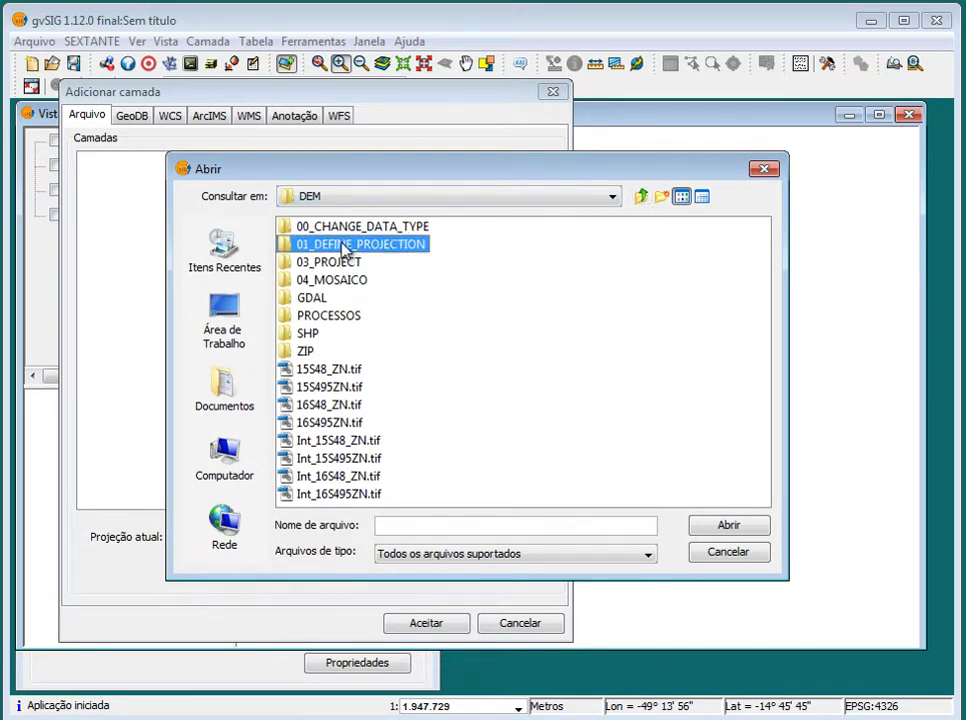
click(641, 200)
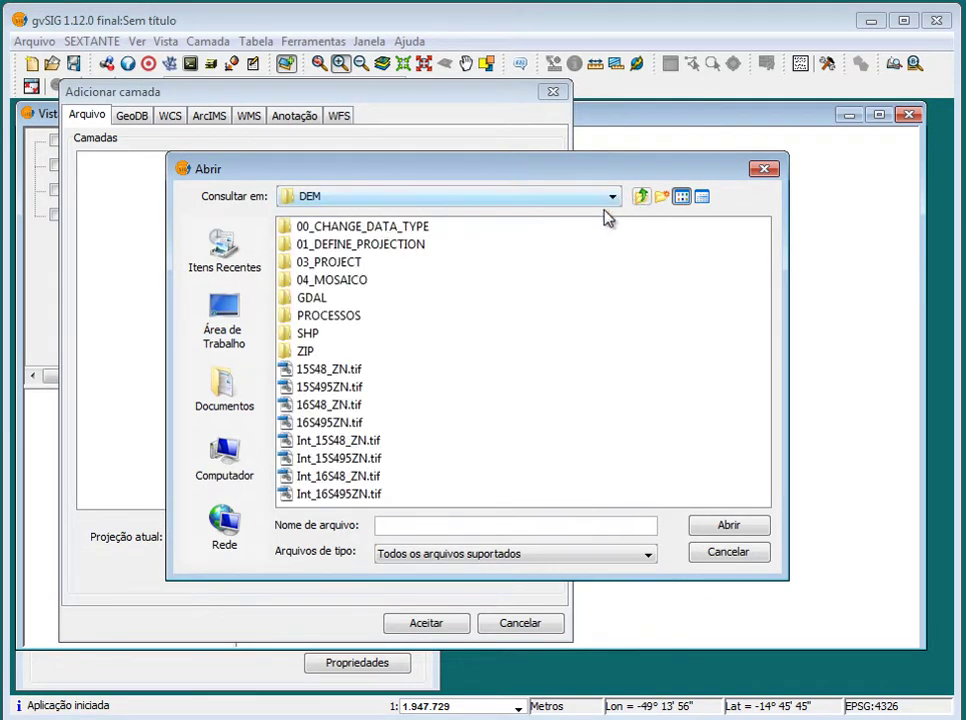
double_click(334, 228)
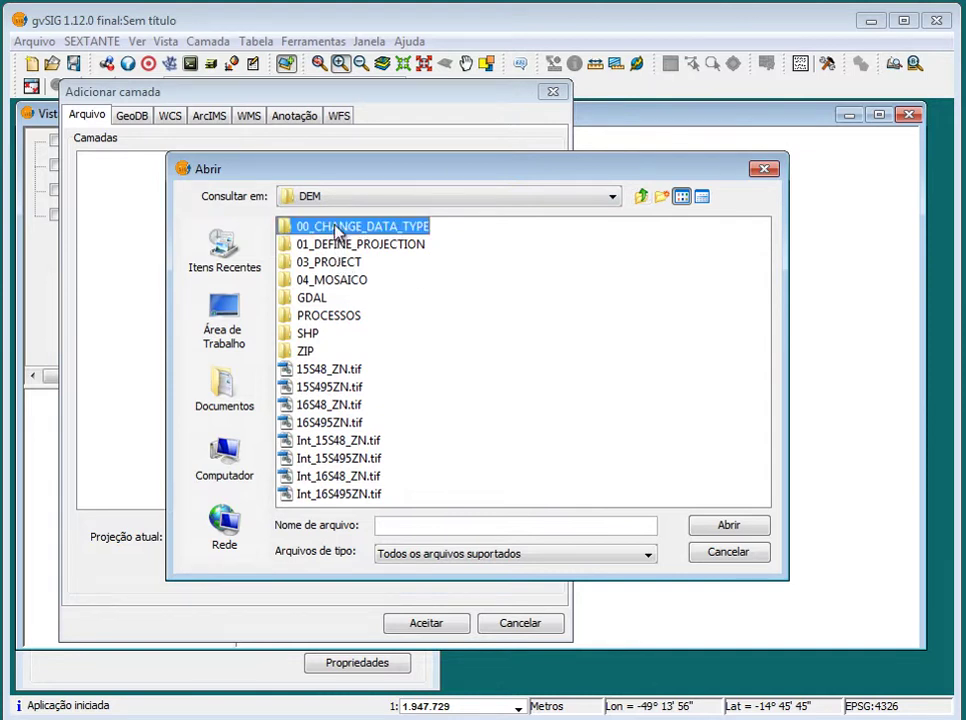
click(366, 283)
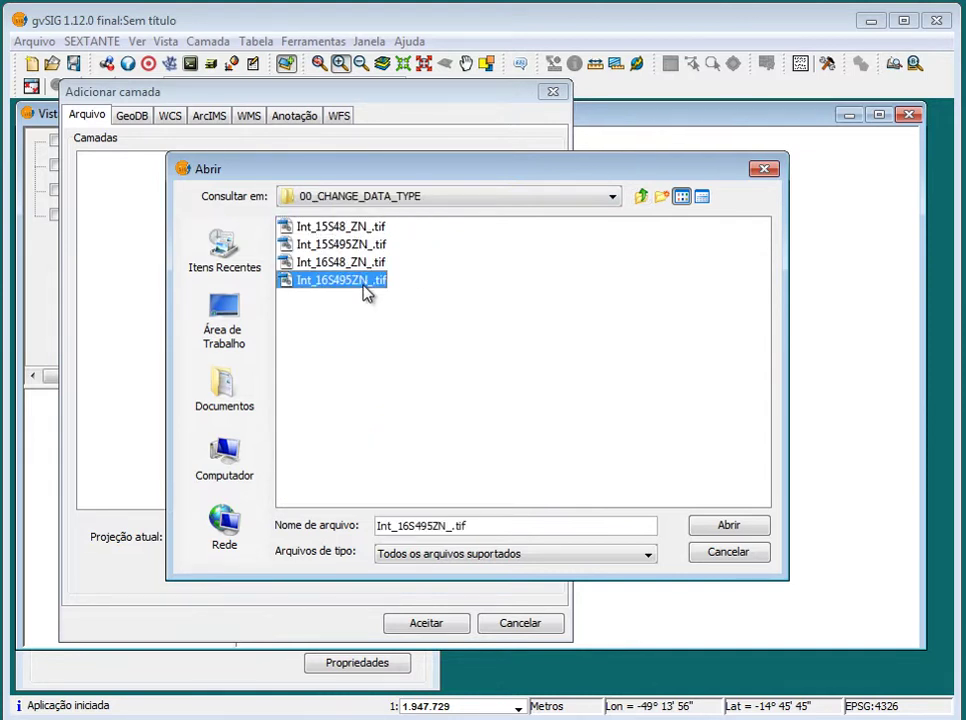
shift+click(337, 228)
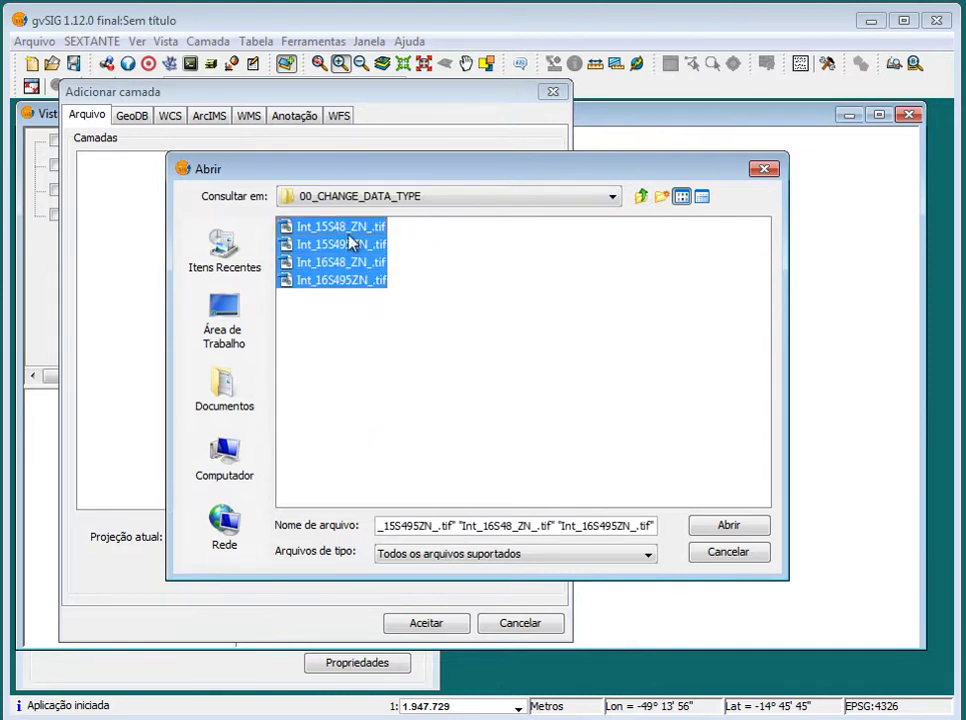
click(727, 524)
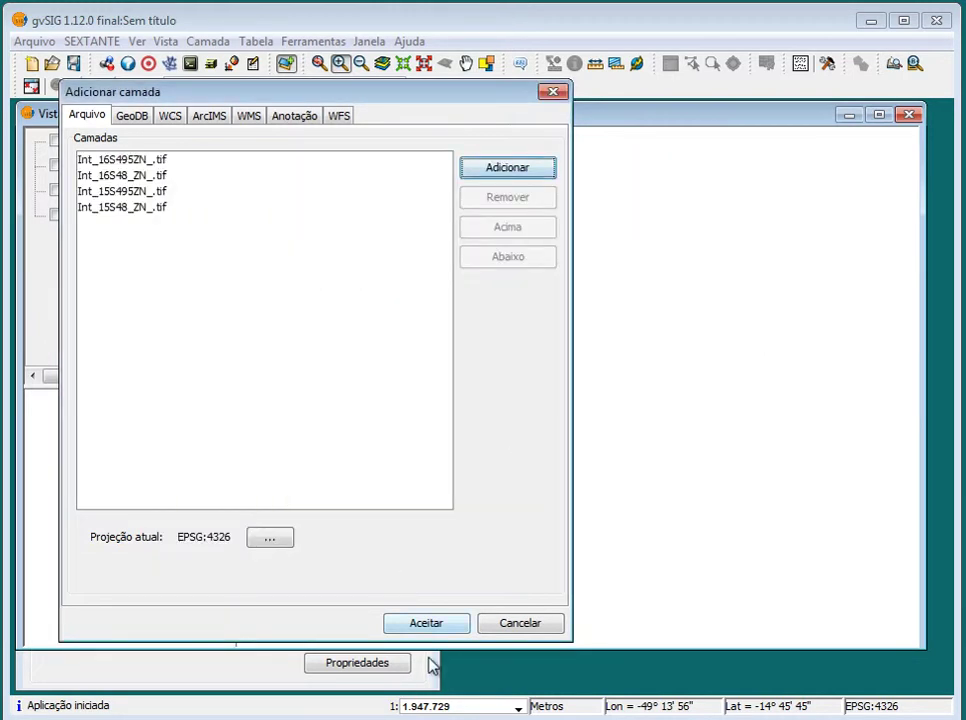
click(430, 626)
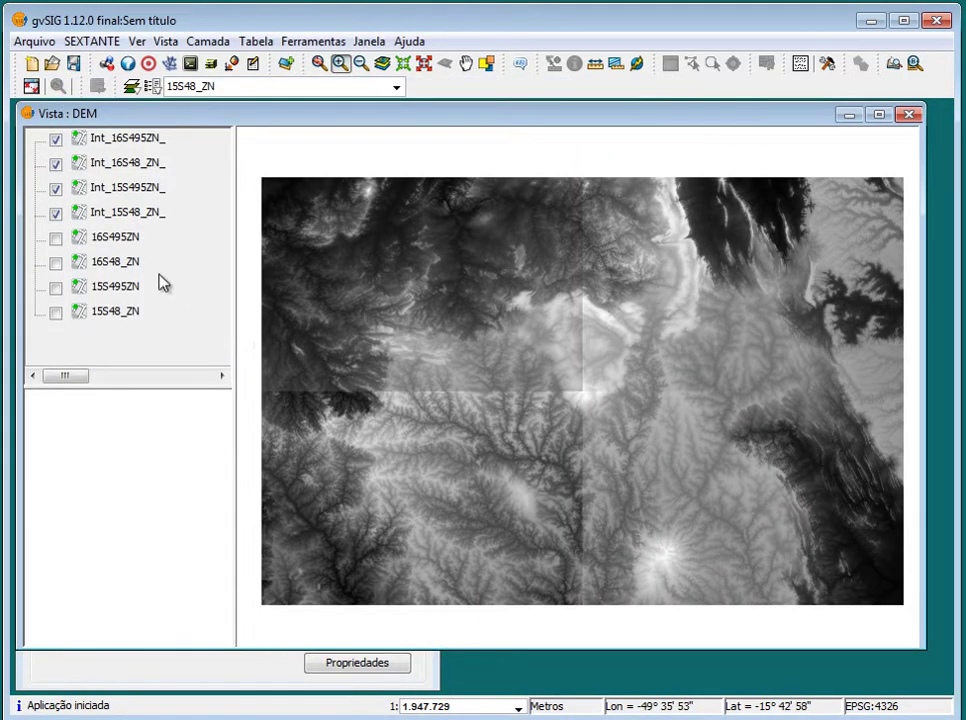
Group the four original tiles, 16S495ZN through 15S48_ZN, into a layer group named Agrupamento
click(116, 242)
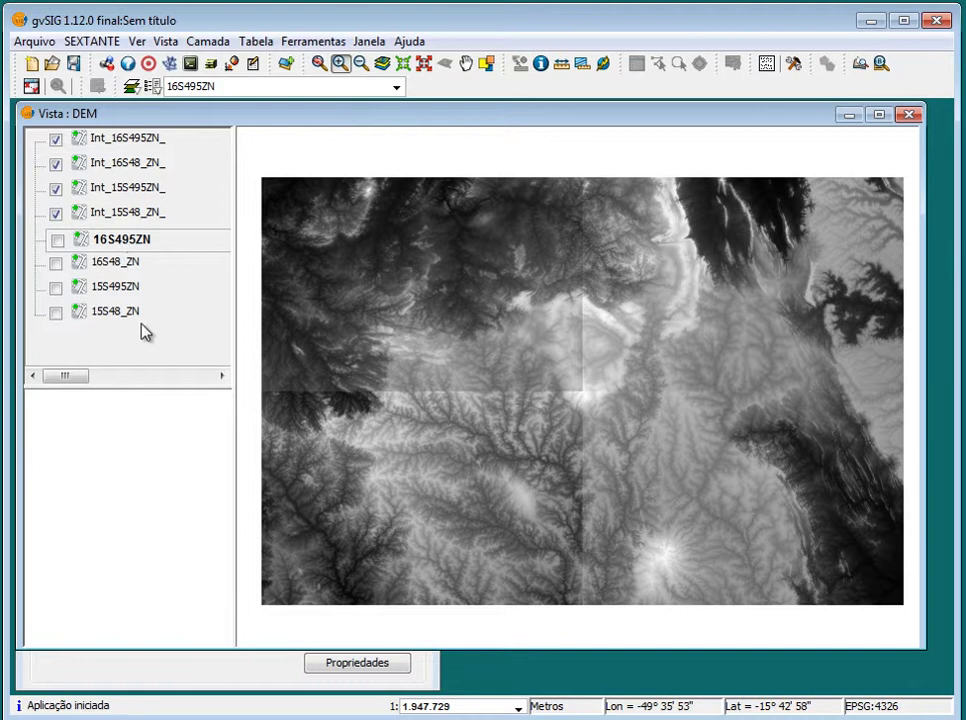
shift+click(125, 313)
right_click(114, 243)
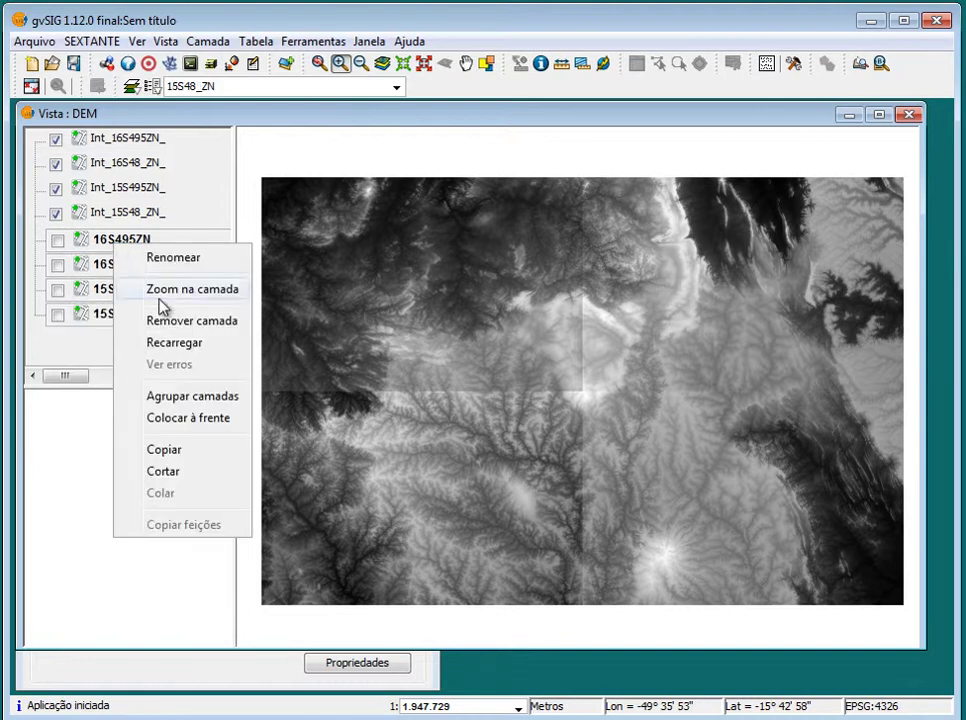
click(214, 399)
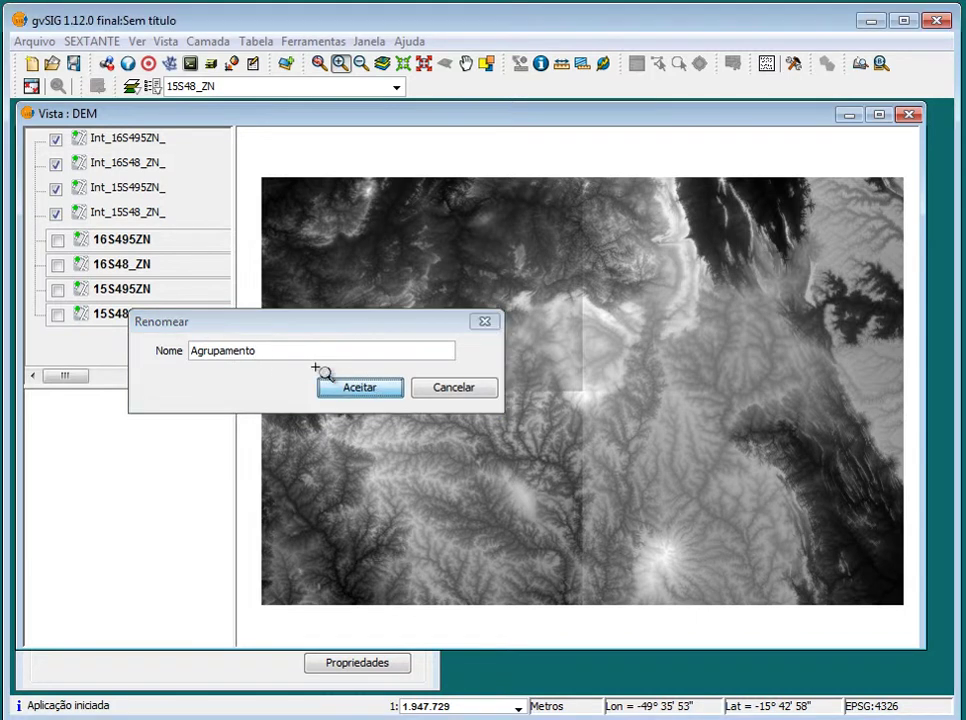
click(340, 386)
click(57, 242)
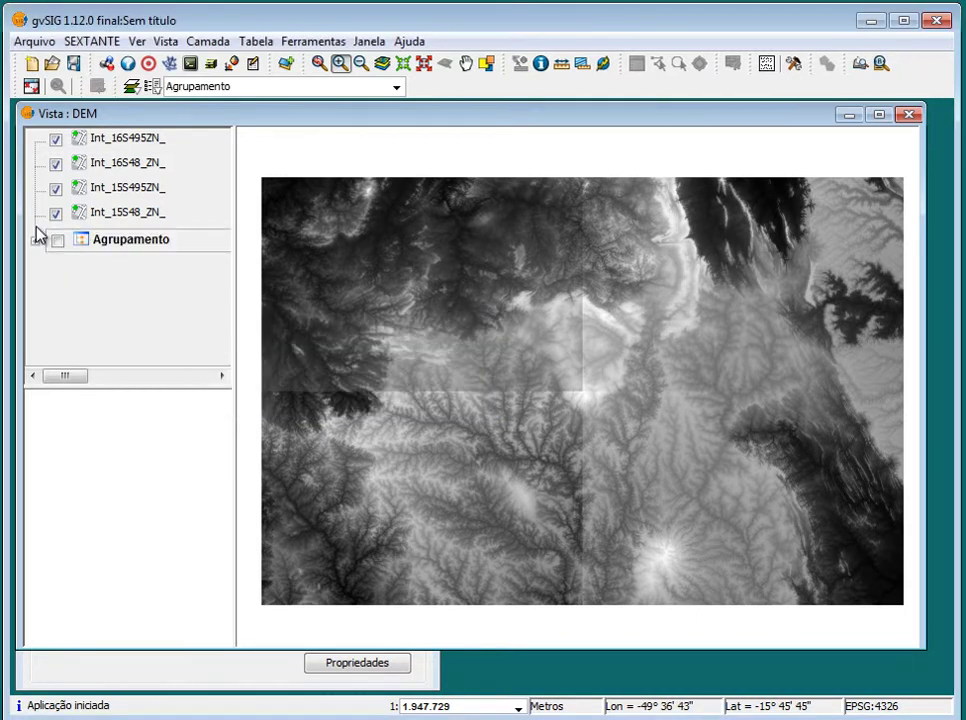
click(140, 188)
click(145, 214)
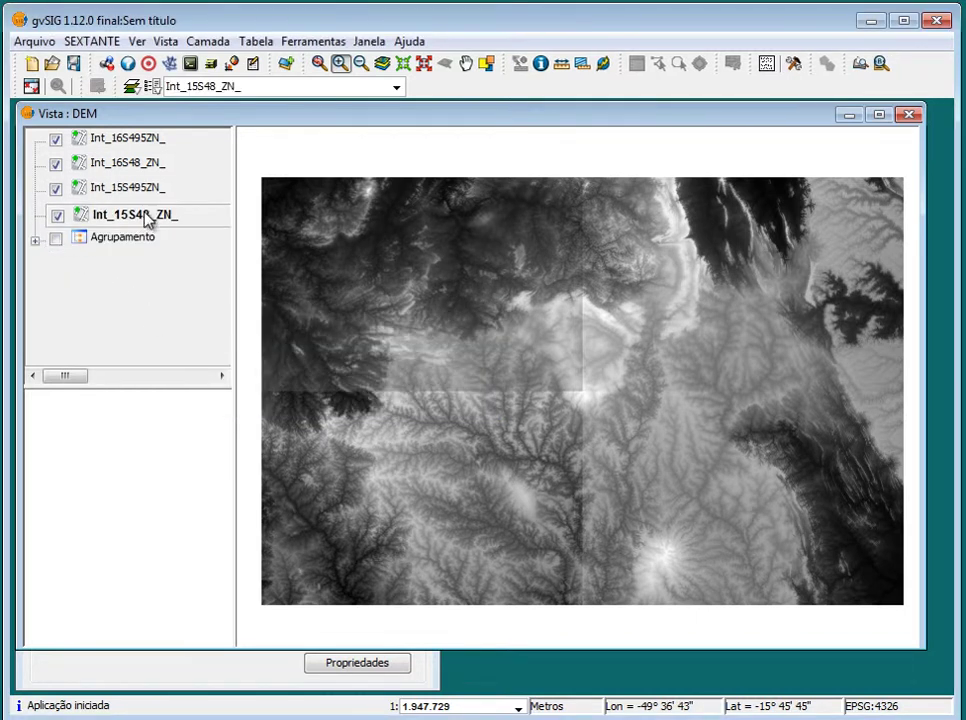
click(140, 142)
right_click(140, 142)
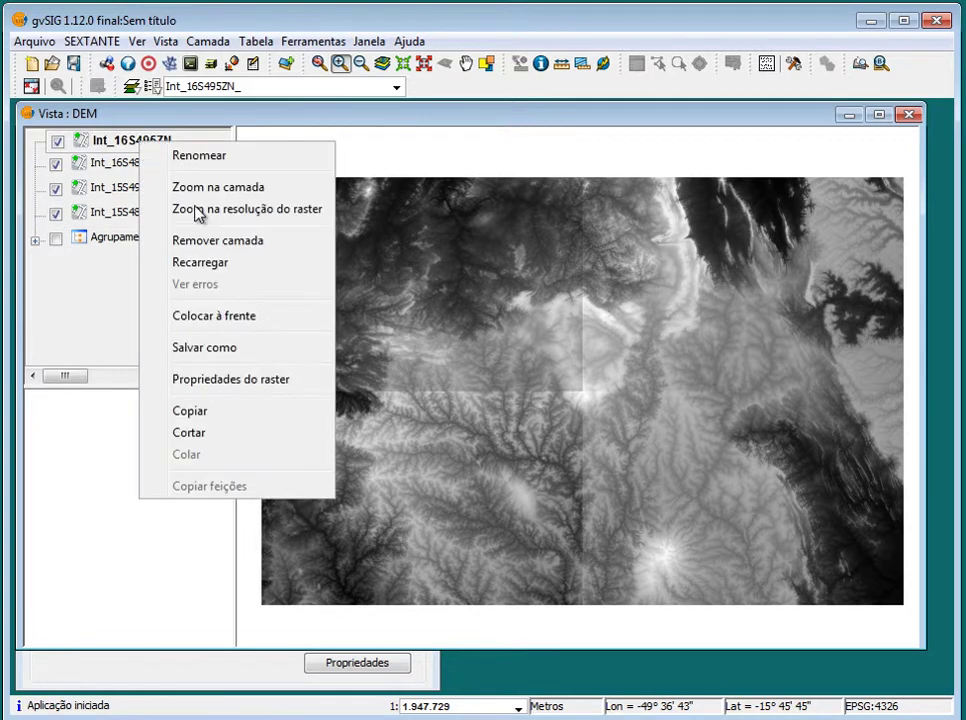
click(300, 380)
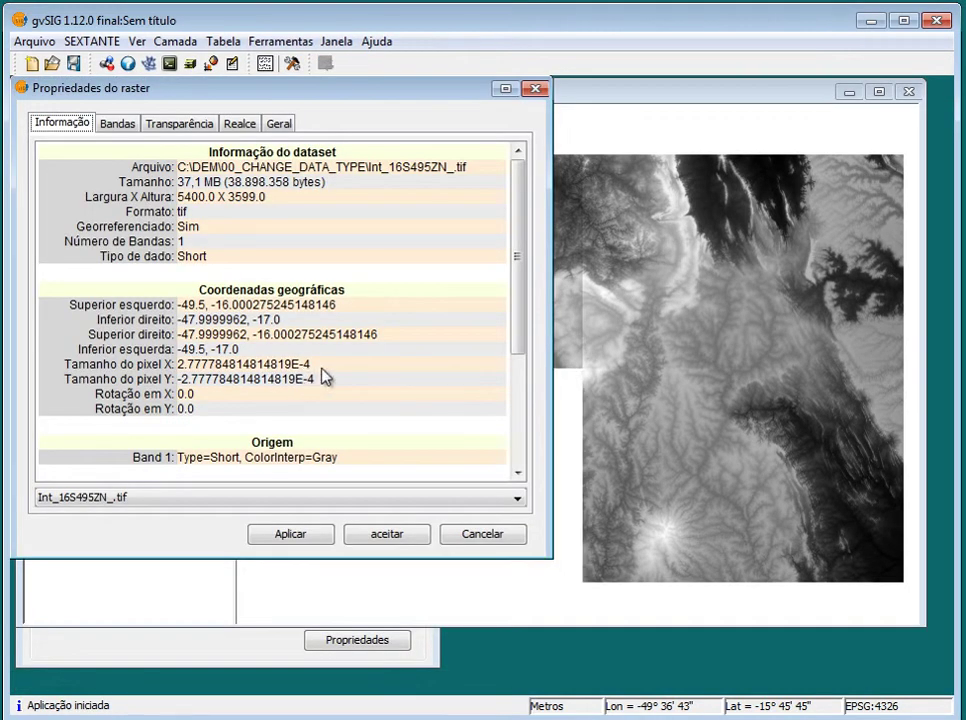
scroll(306, 382, down, 4)
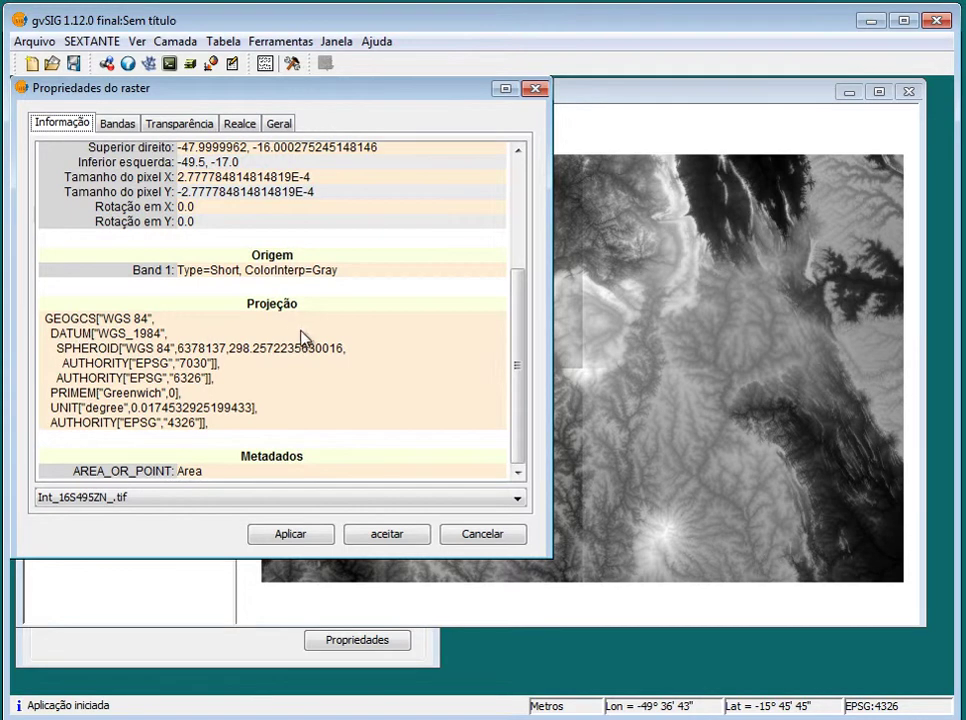
mouse_move(517, 392)
mouse_down()
mouse_move(522, 246)
mouse_move(509, 382)
mouse_up()
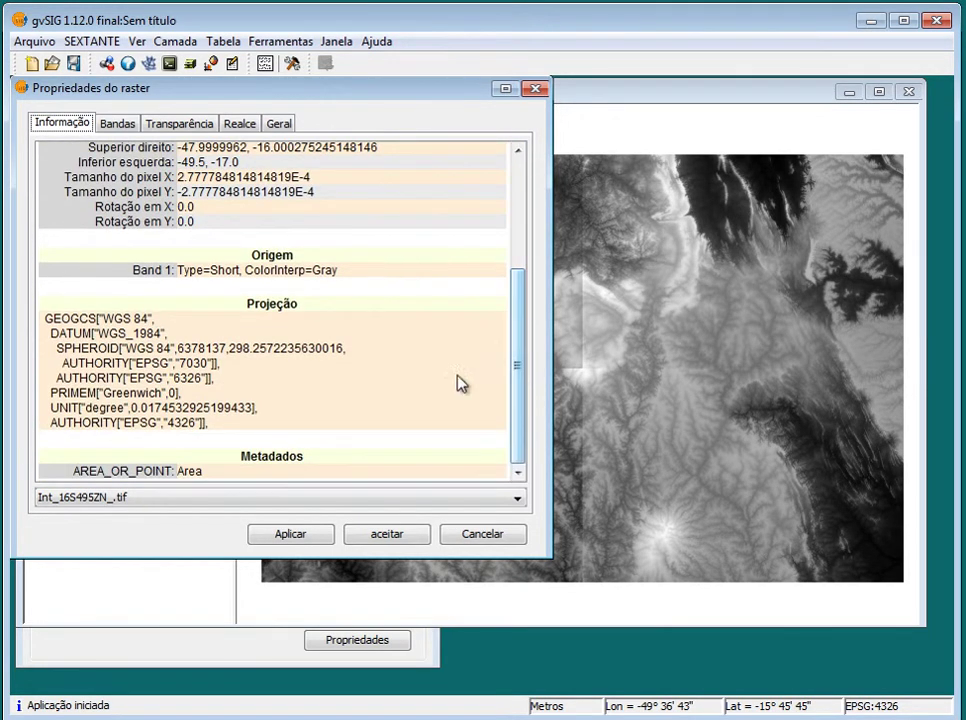
scroll(340, 402, up, 5)
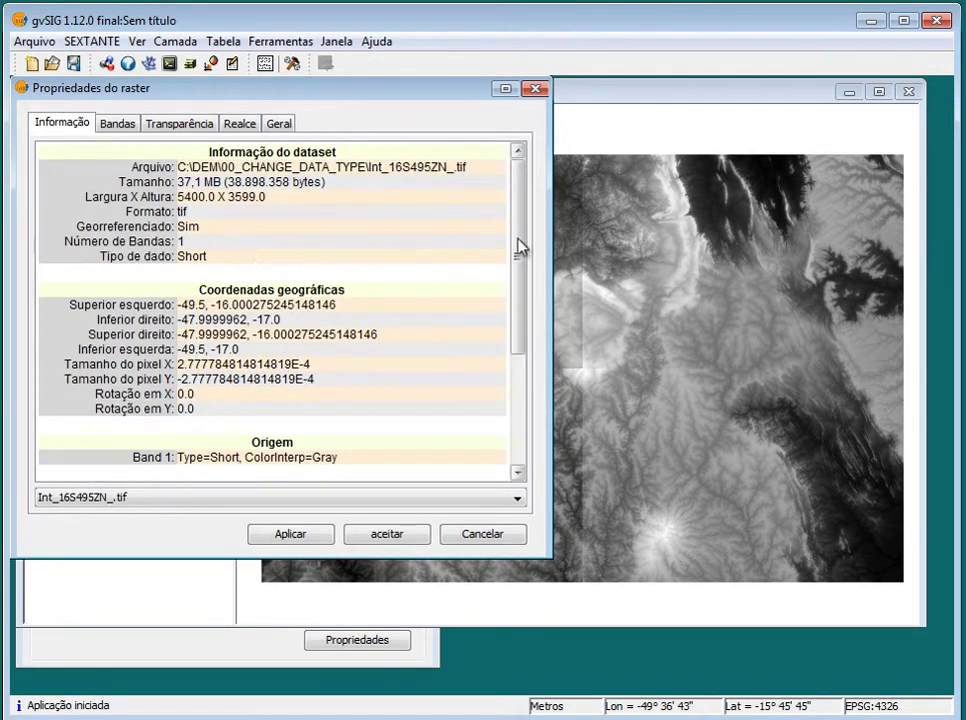
click(536, 91)
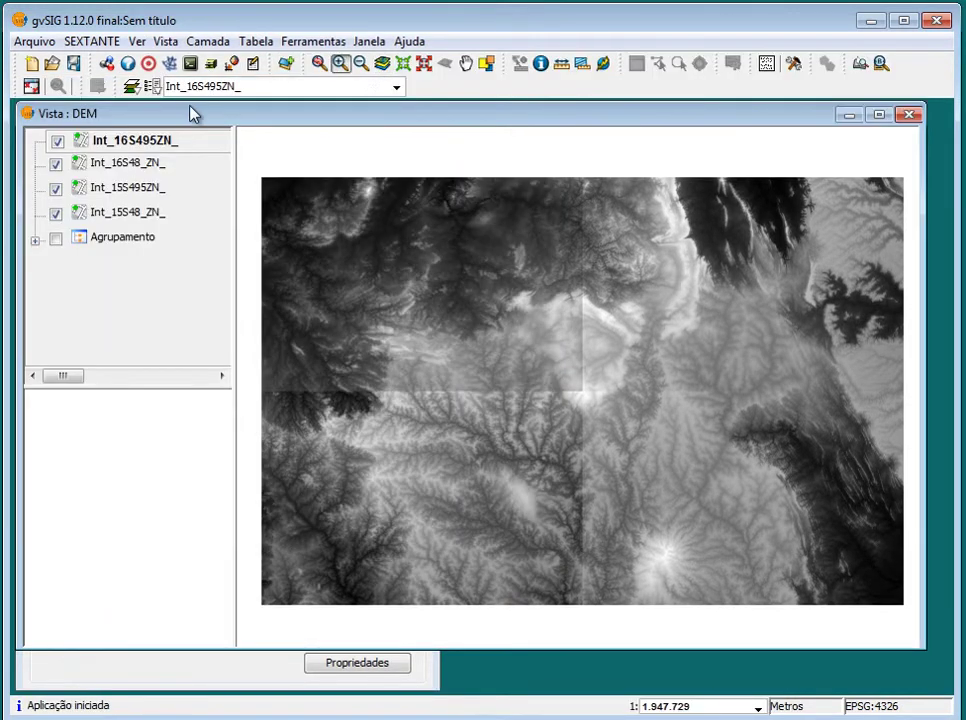
Toggle the Int_ tiles off and back on to check the mosaic coverage
click(138, 166)
click(140, 193)
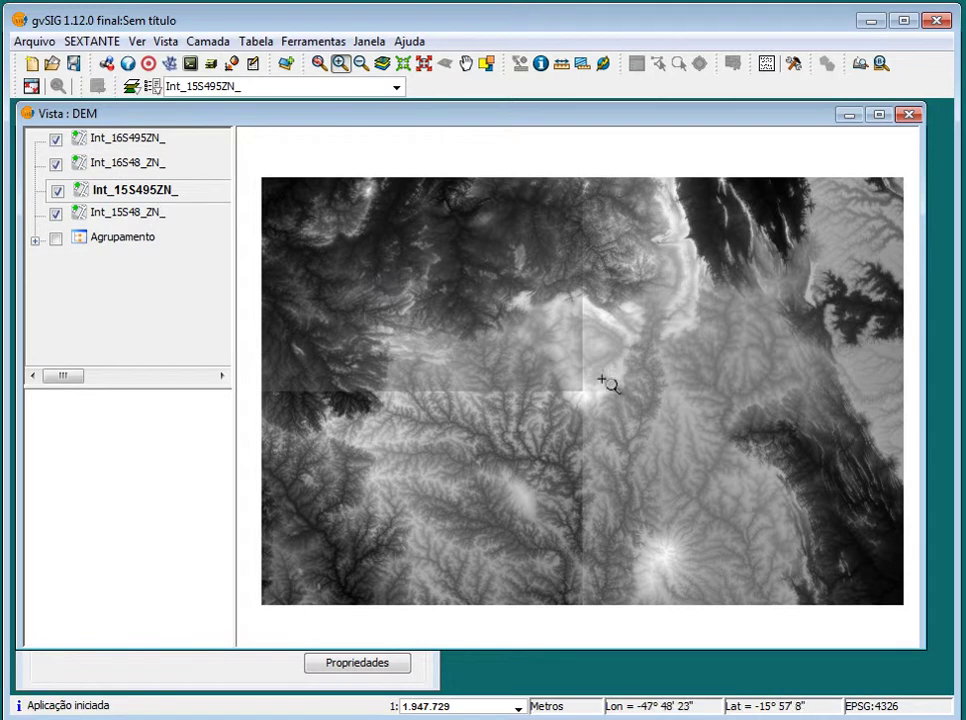
click(55, 140)
click(55, 163)
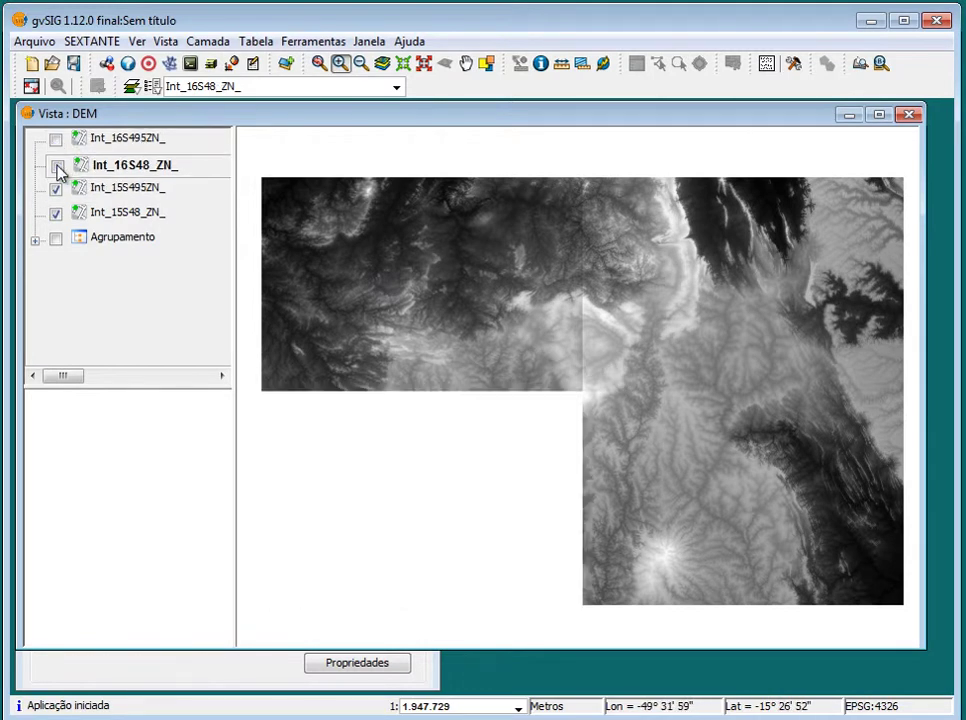
click(55, 190)
click(55, 213)
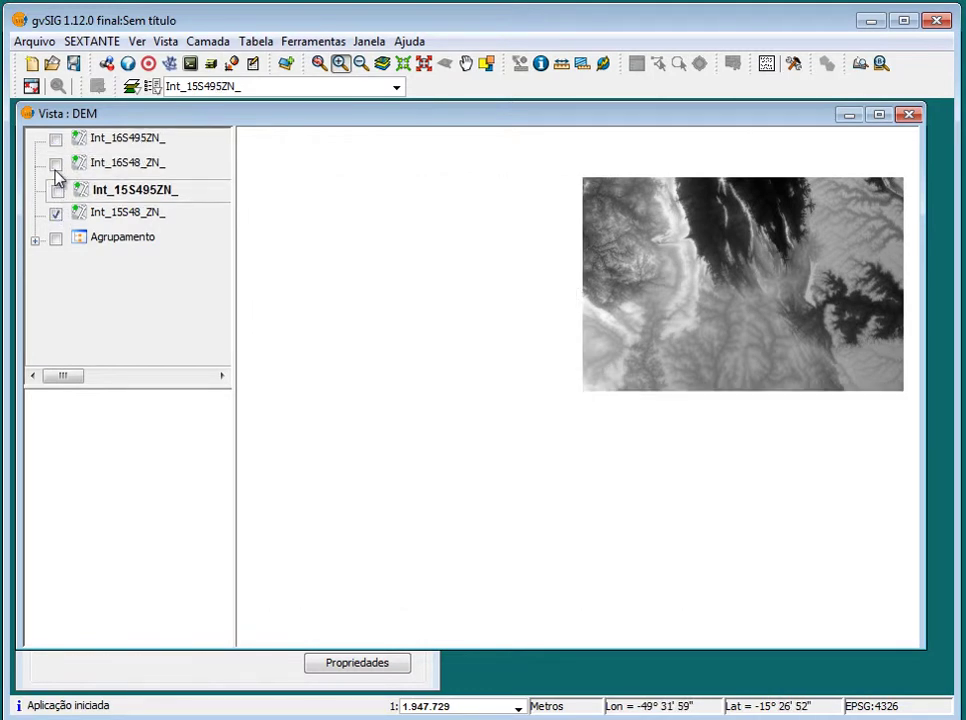
click(55, 163)
click(56, 141)
click(55, 188)
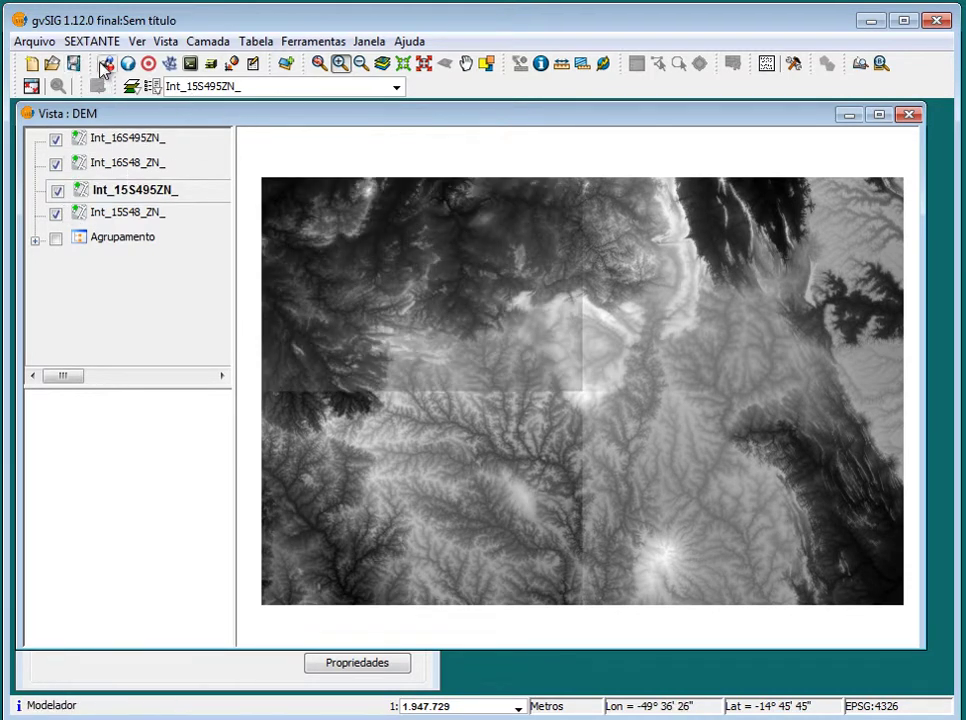
Open the SEXTANTE toolbox and expand Basic tools for raster layers
click(158, 64)
drag(402, 154, 478, 125)
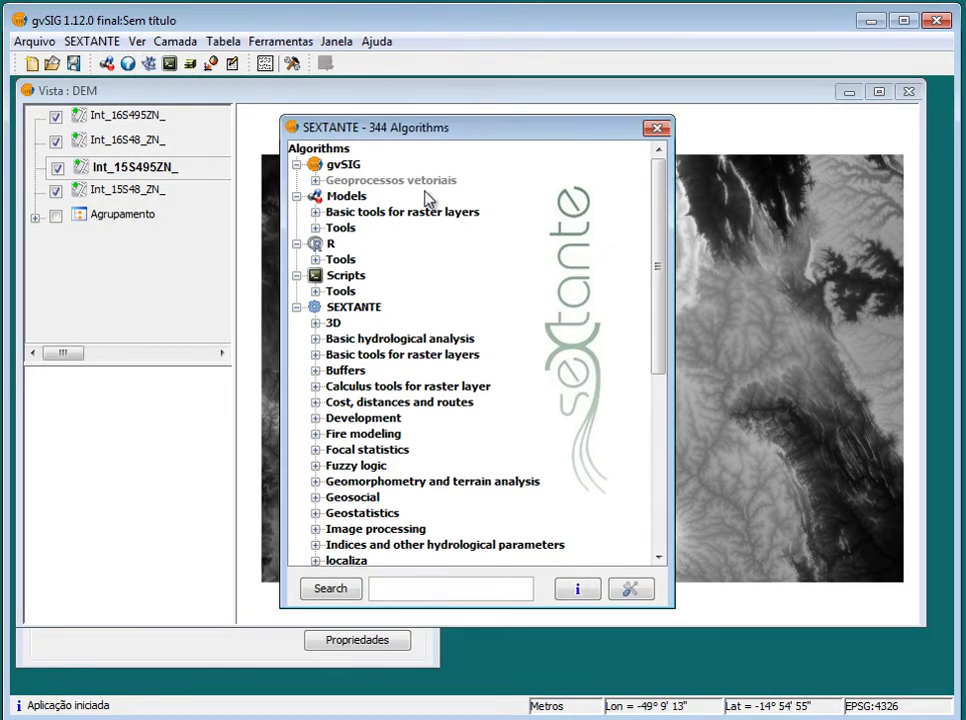
click(316, 355)
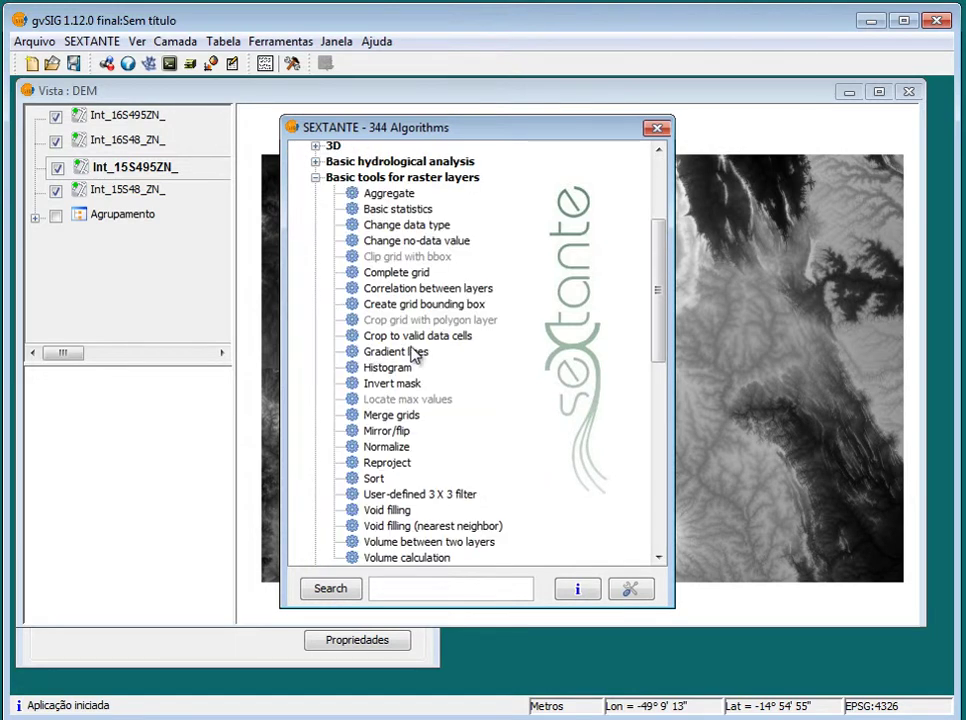
Open Merge grids, confirm the four Int_ layers as inputs, and open the output file chooser
double_click(395, 416)
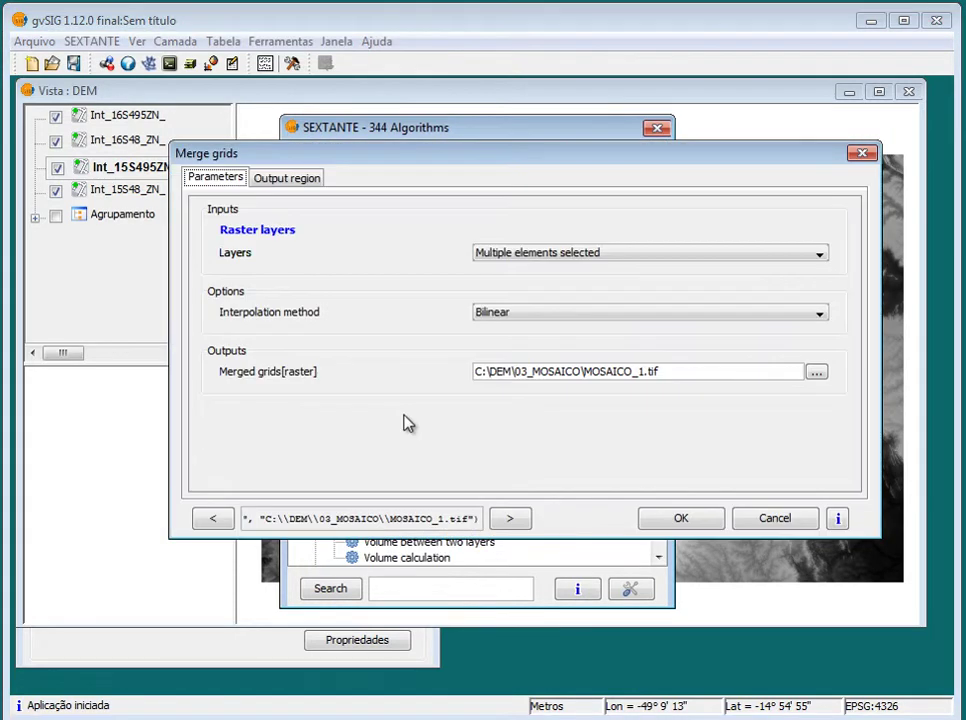
click(640, 258)
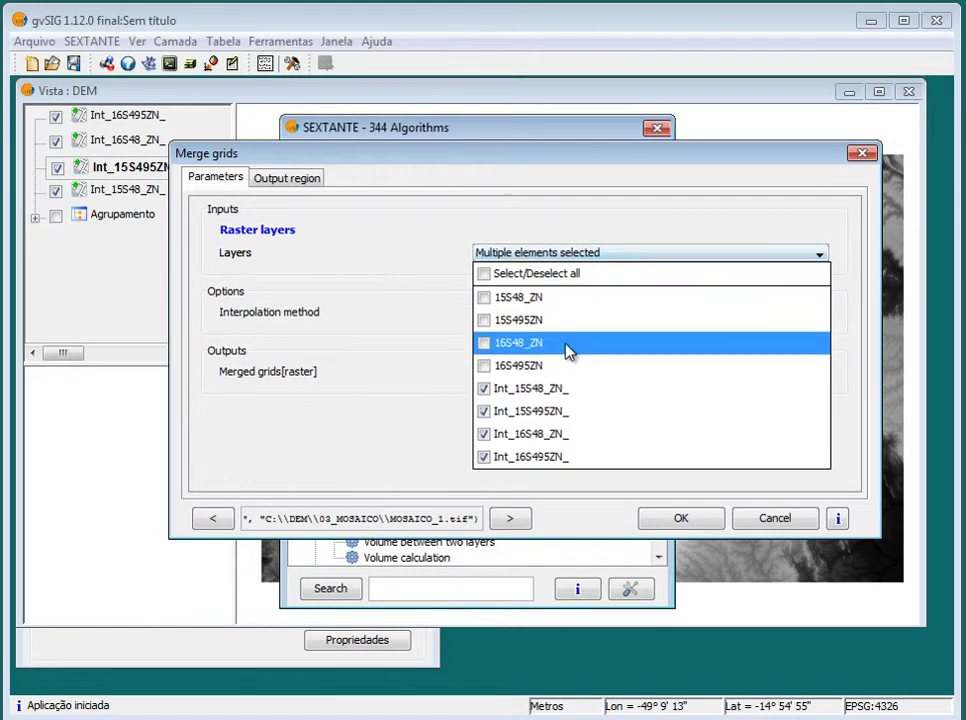
click(440, 362)
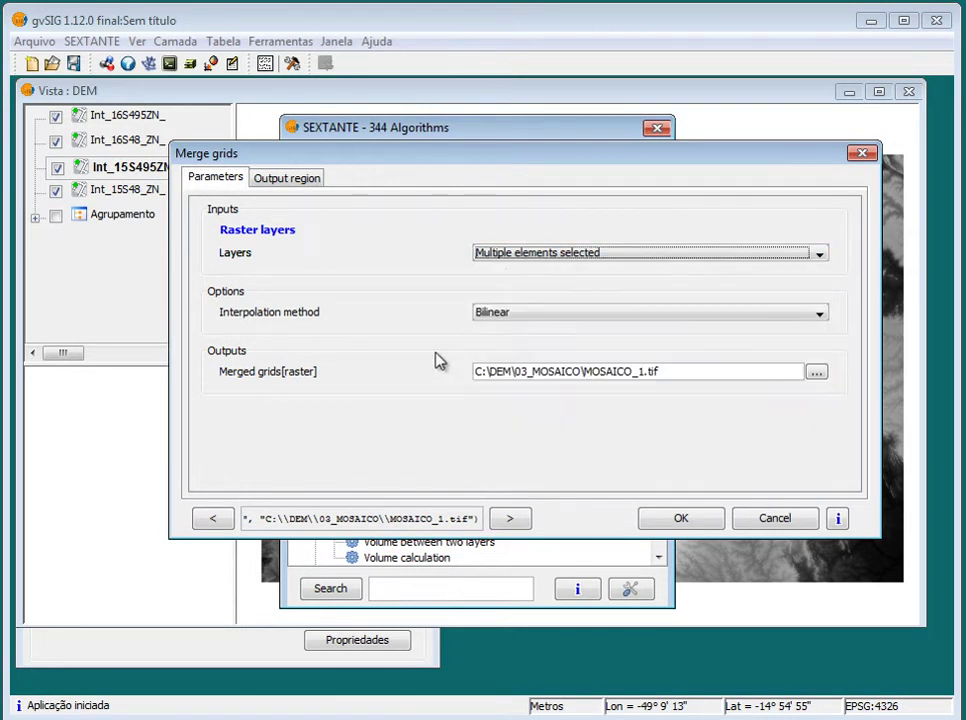
click(816, 372)
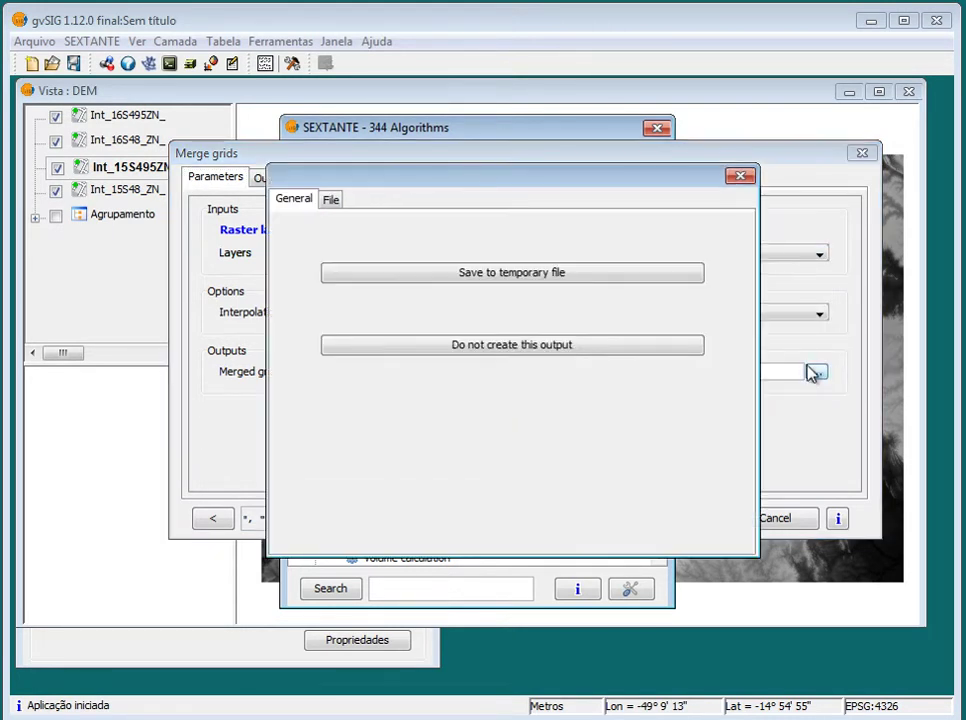
Save the merged grid output as MOSAICO.tif in C:\DEM\04_MOSAICO using the path copied from Explorer
click(330, 199)
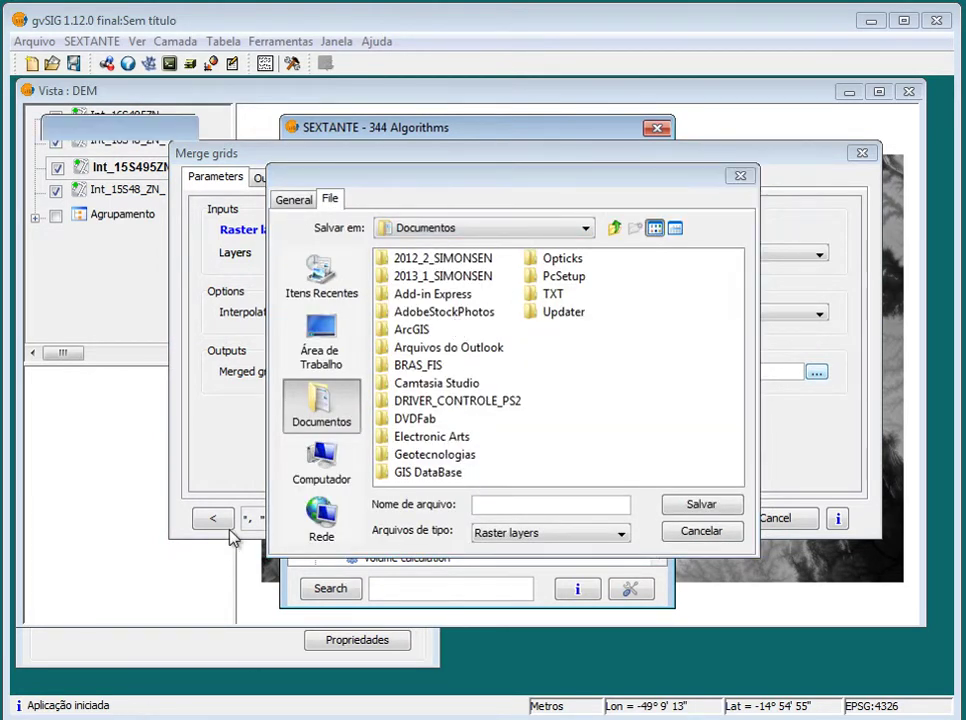
key(alt+Tab)
double_click(318, 312)
click(284, 160)
key(ctrl+c)
right_click(188, 157)
click(298, 228)
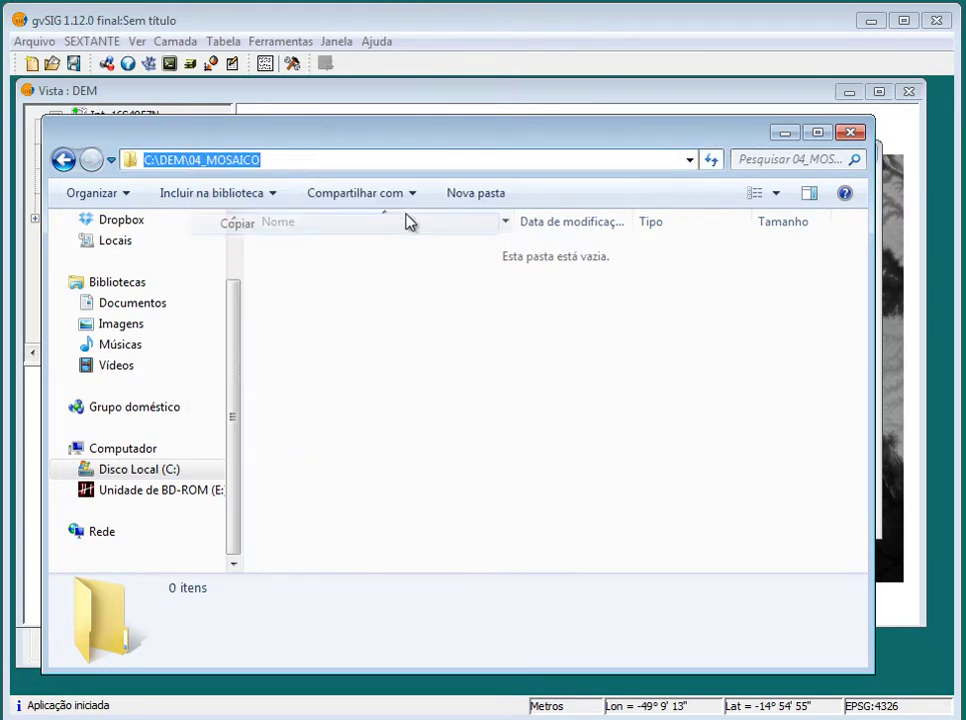
key(alt+Tab)
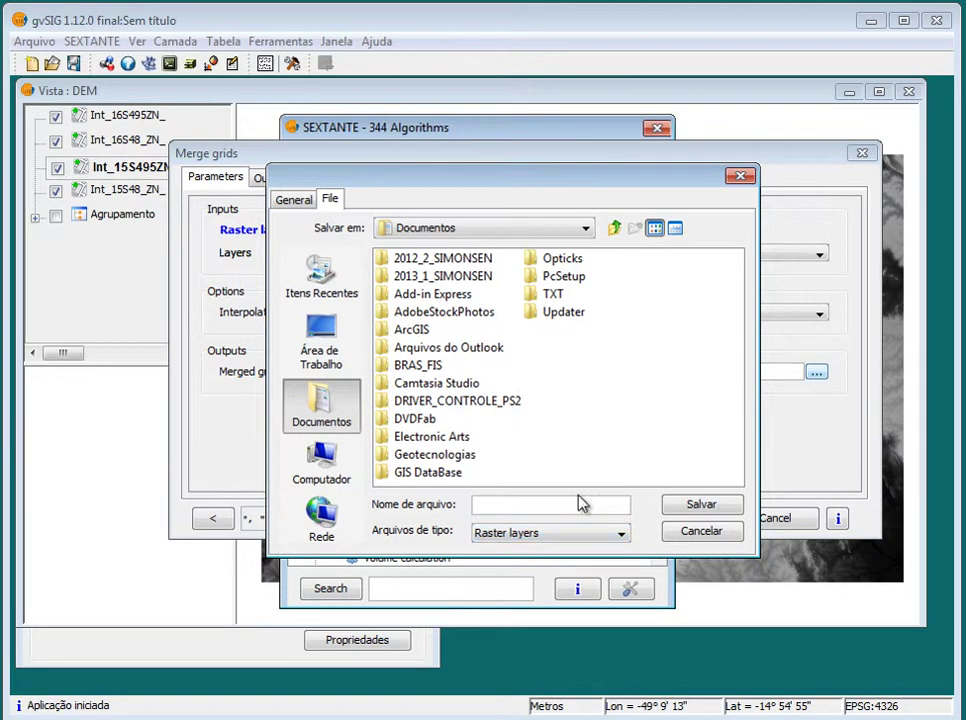
key(ctrl+v)
key(Return)
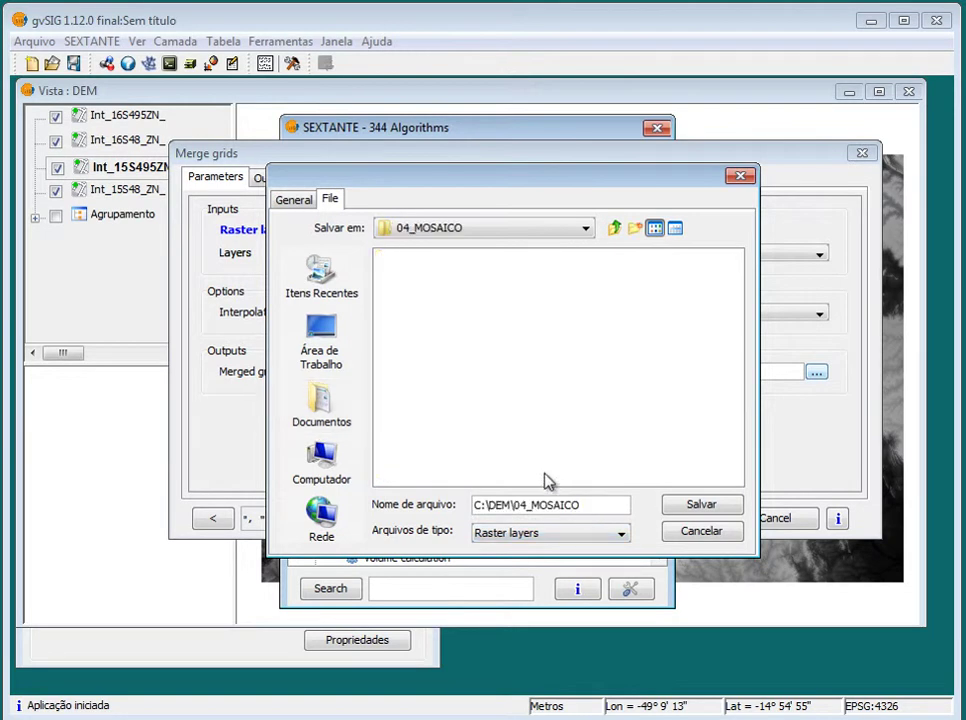
drag(531, 505, 416, 505)
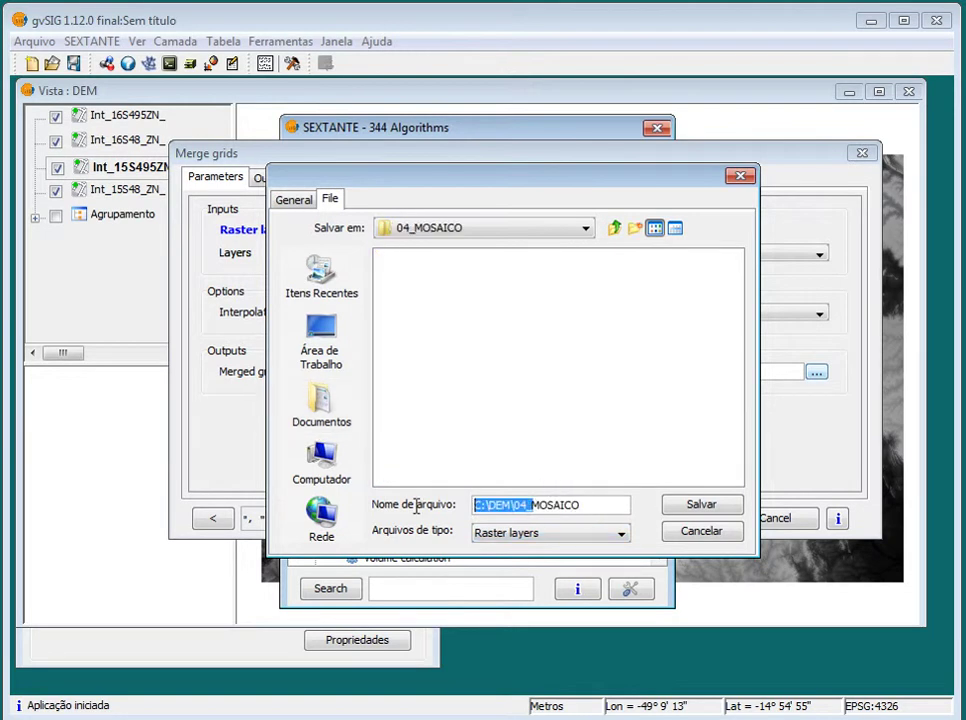
key(BackSpace)
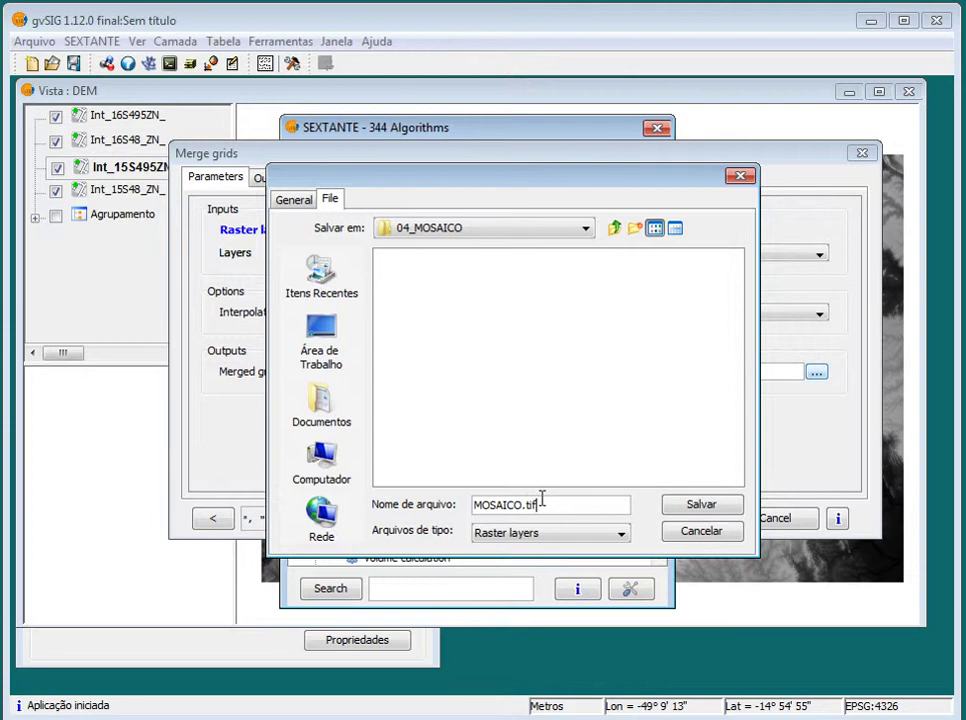
click(701, 503)
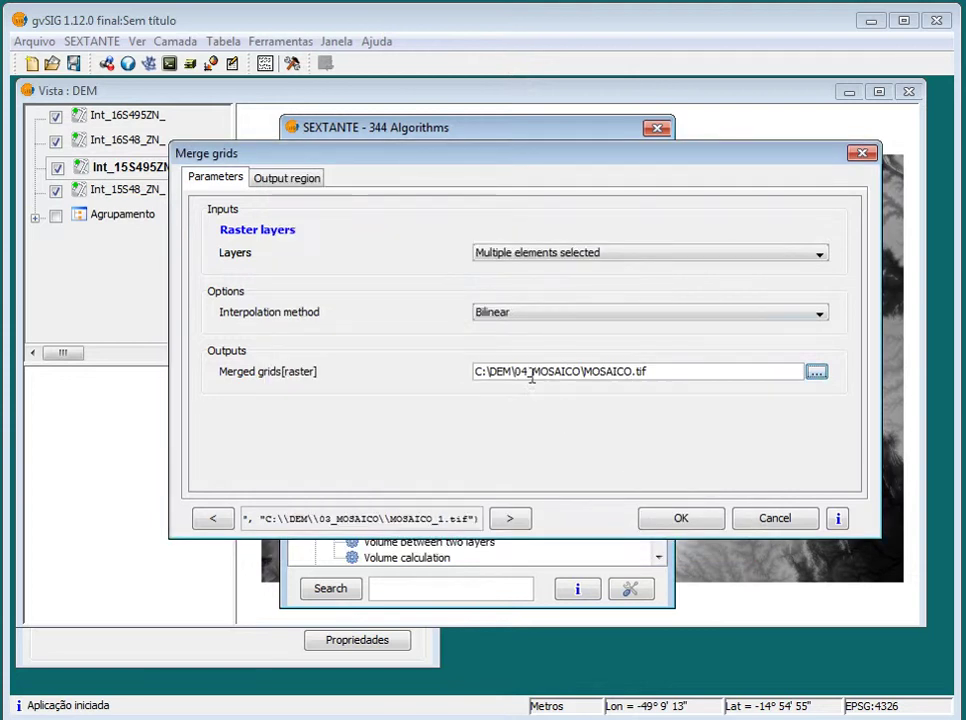
Keep Fit to input layers and Bilinear interpolation, then start the Merge grids process
click(287, 177)
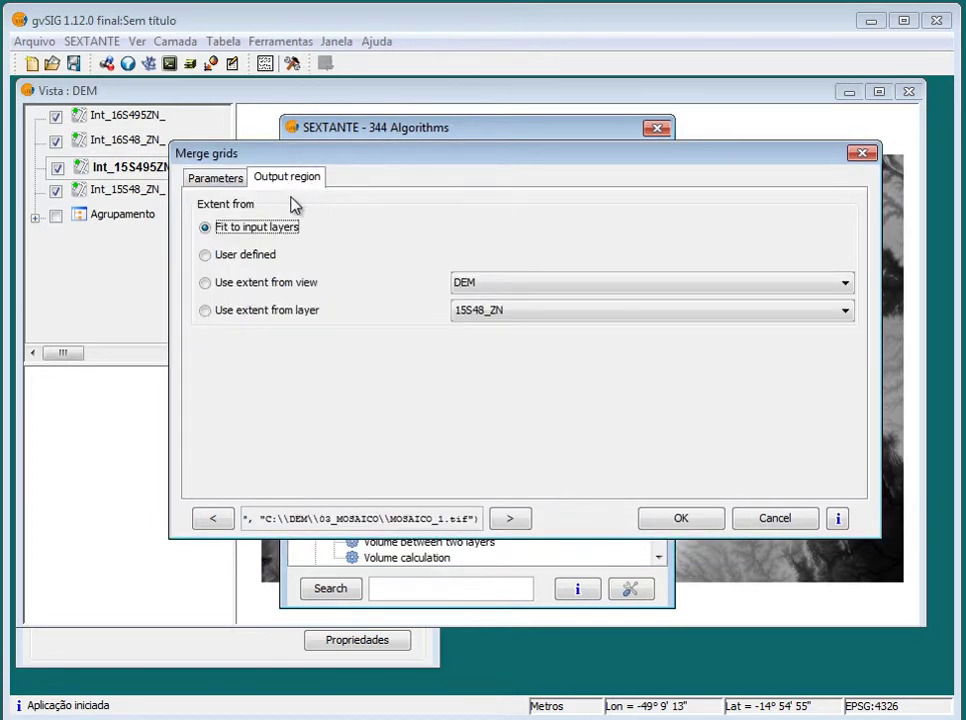
click(215, 178)
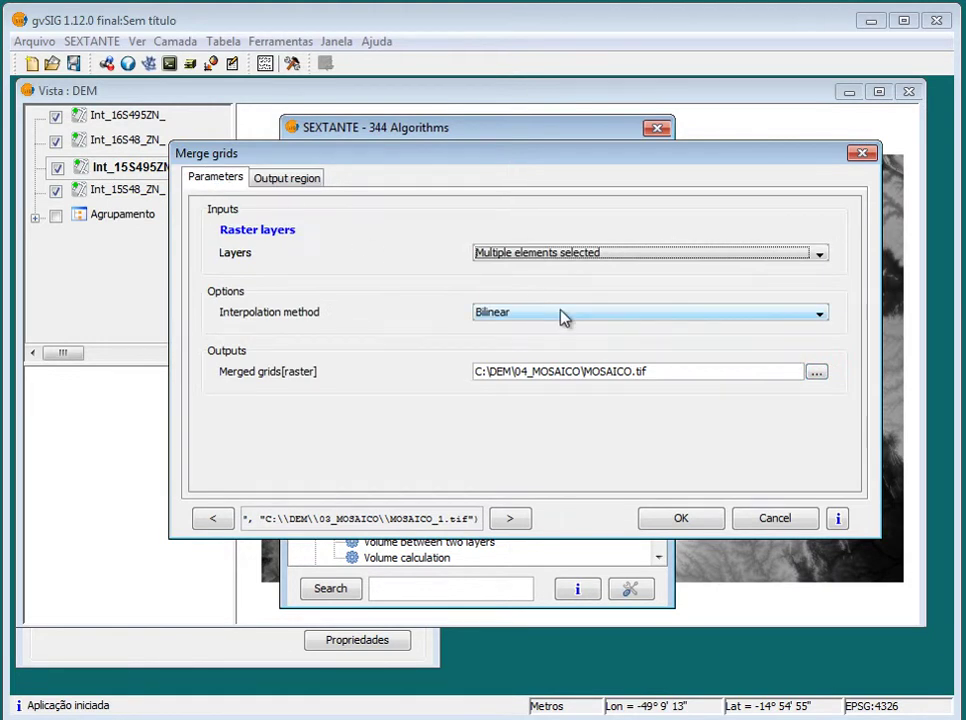
click(612, 259)
click(614, 260)
click(608, 315)
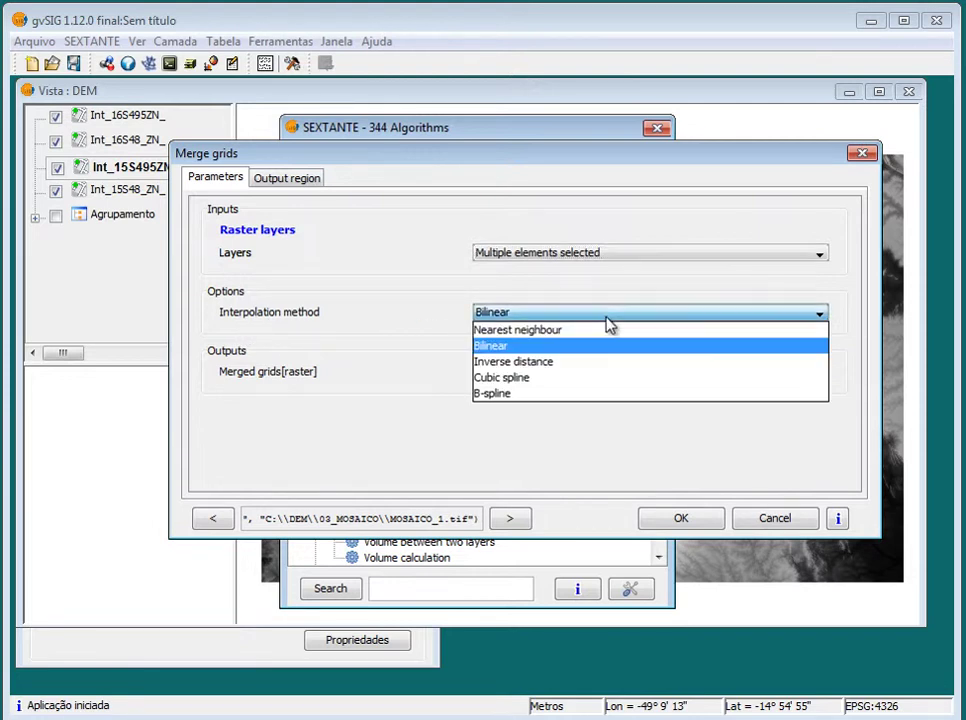
click(545, 346)
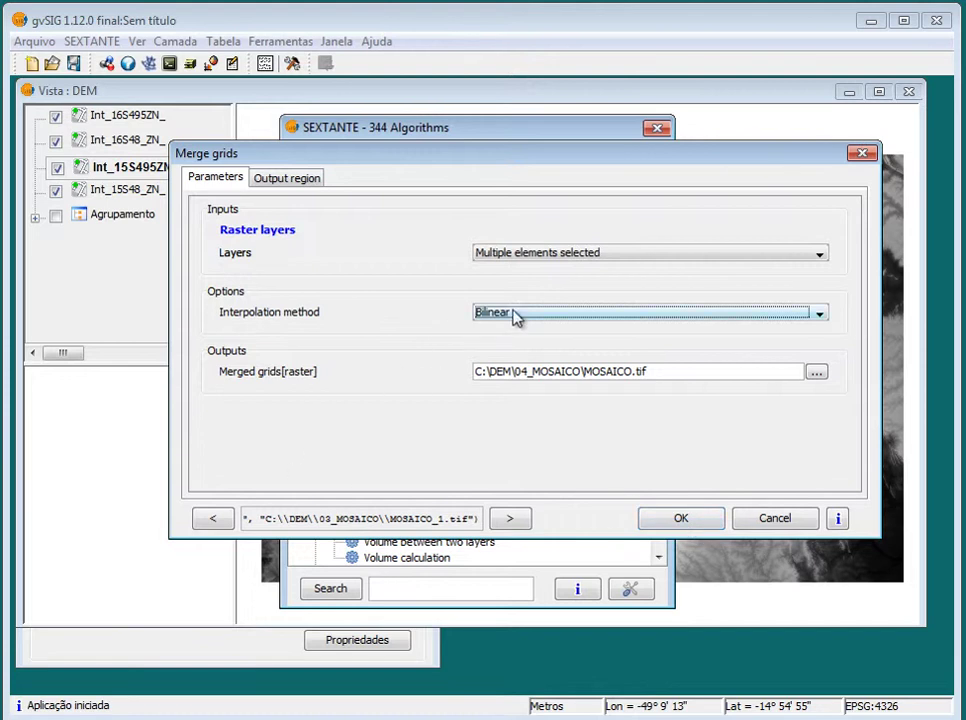
click(682, 518)
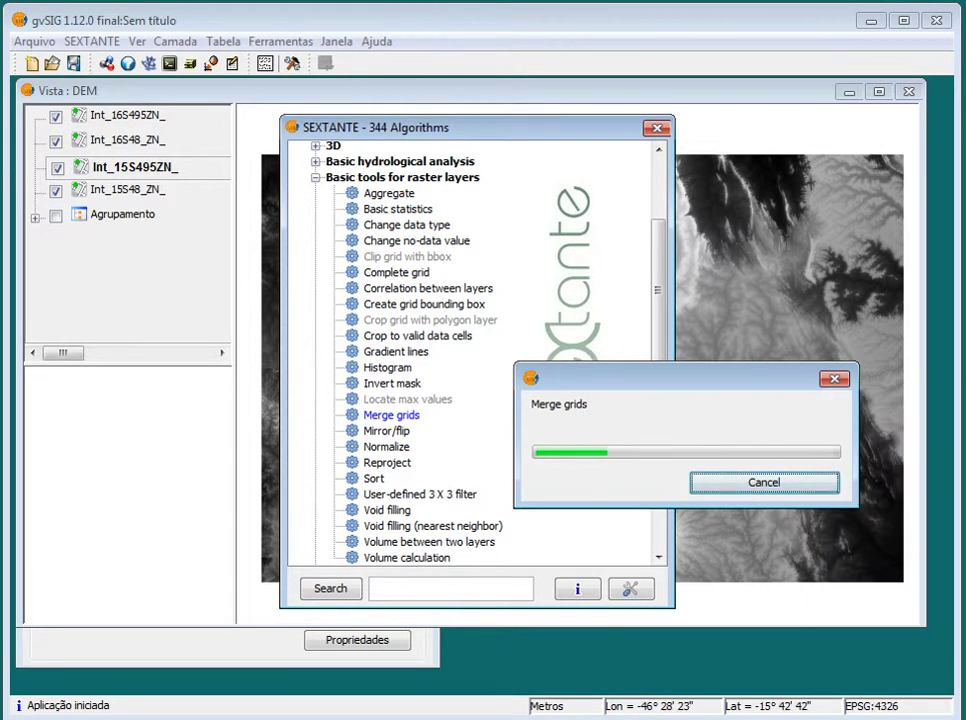
Bring up the GDAL_E_GVSIG.txt notes, then minimize them while the Merge grids run finishes
click(525, 696)
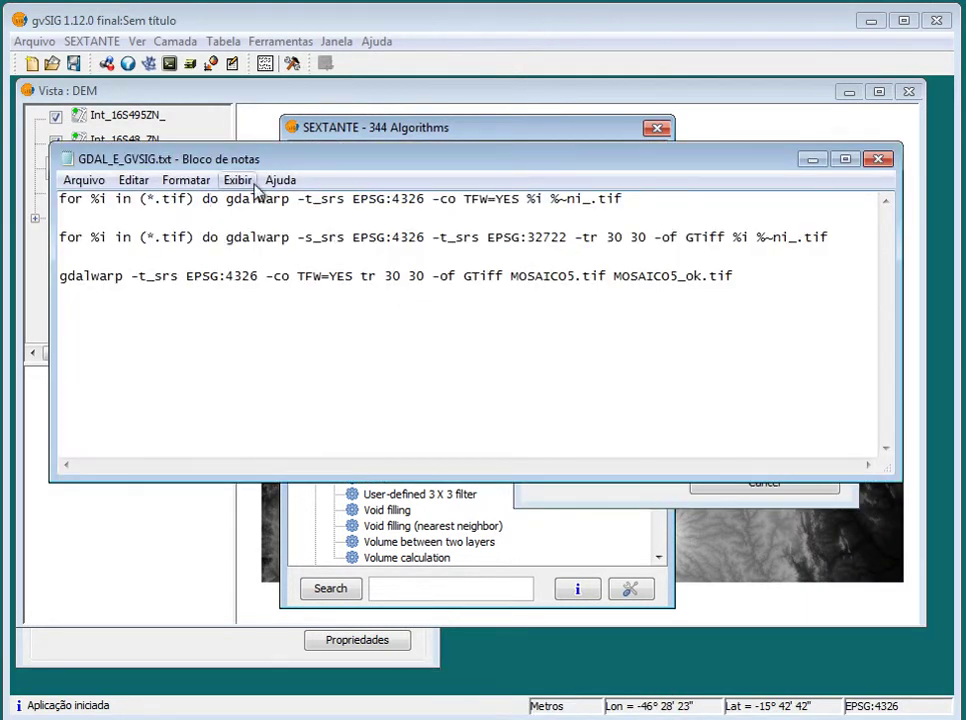
click(812, 160)
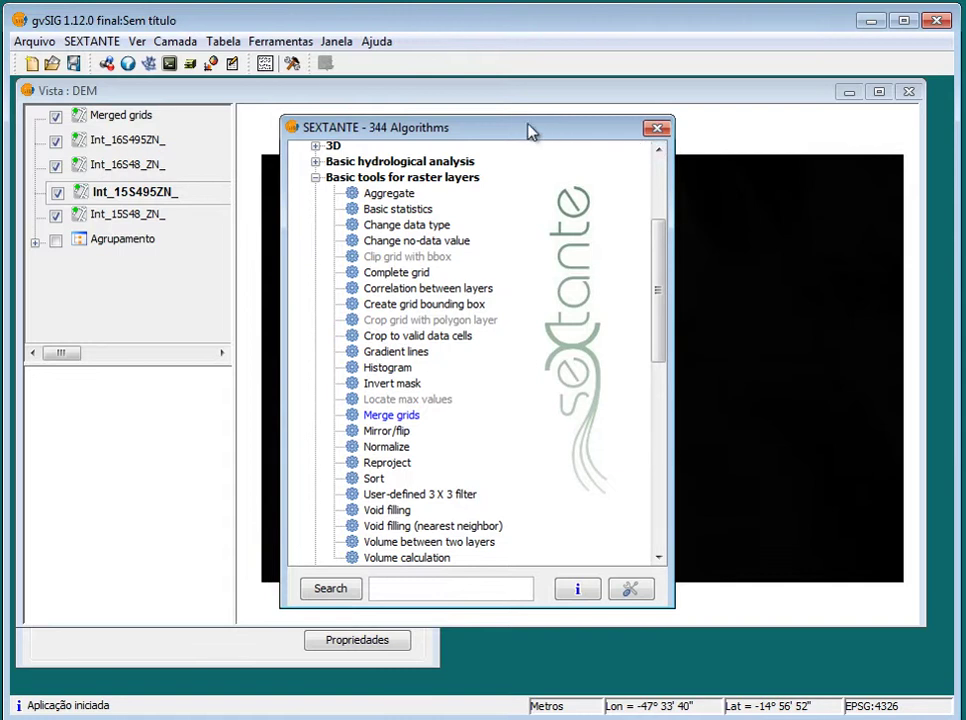
Apply the Remover extremos enhancement to Merged grids, then select the four Int_ layers
click(657, 127)
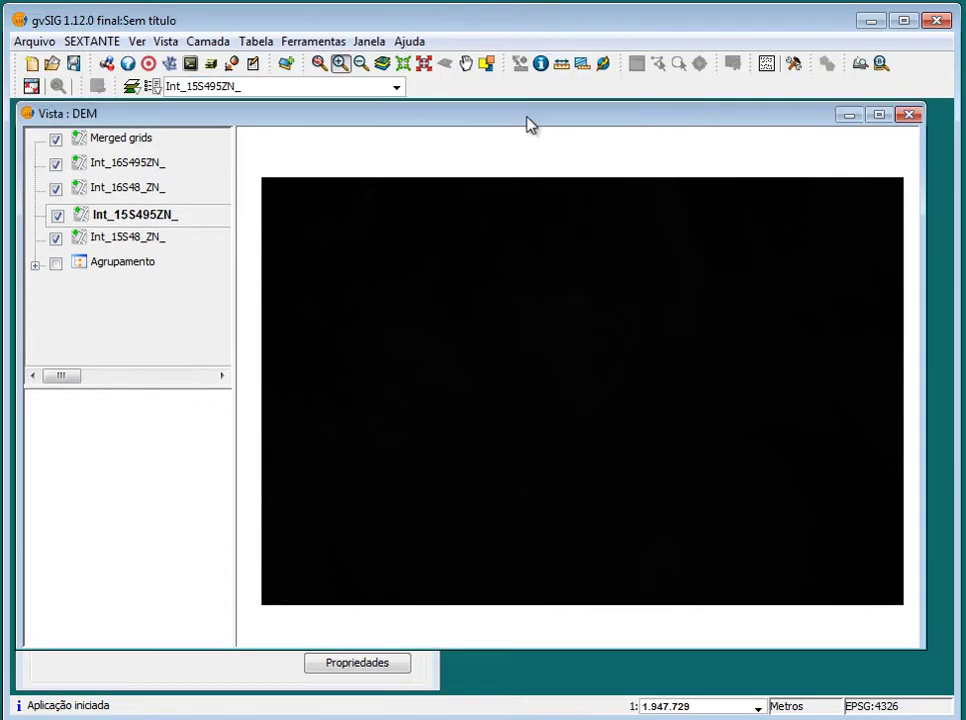
click(130, 141)
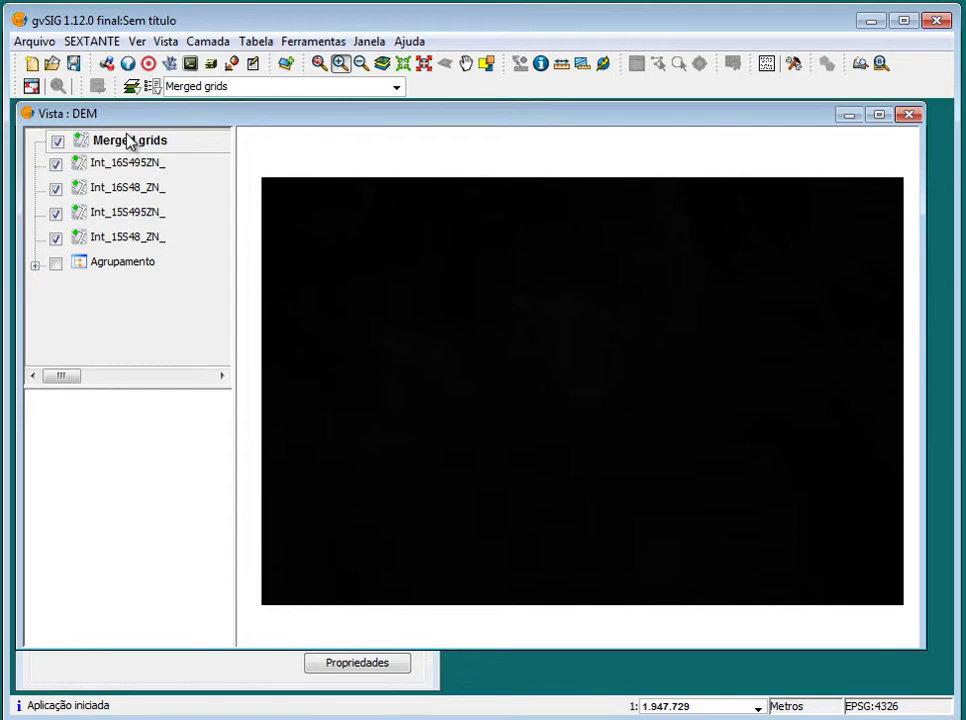
right_click(128, 141)
click(262, 370)
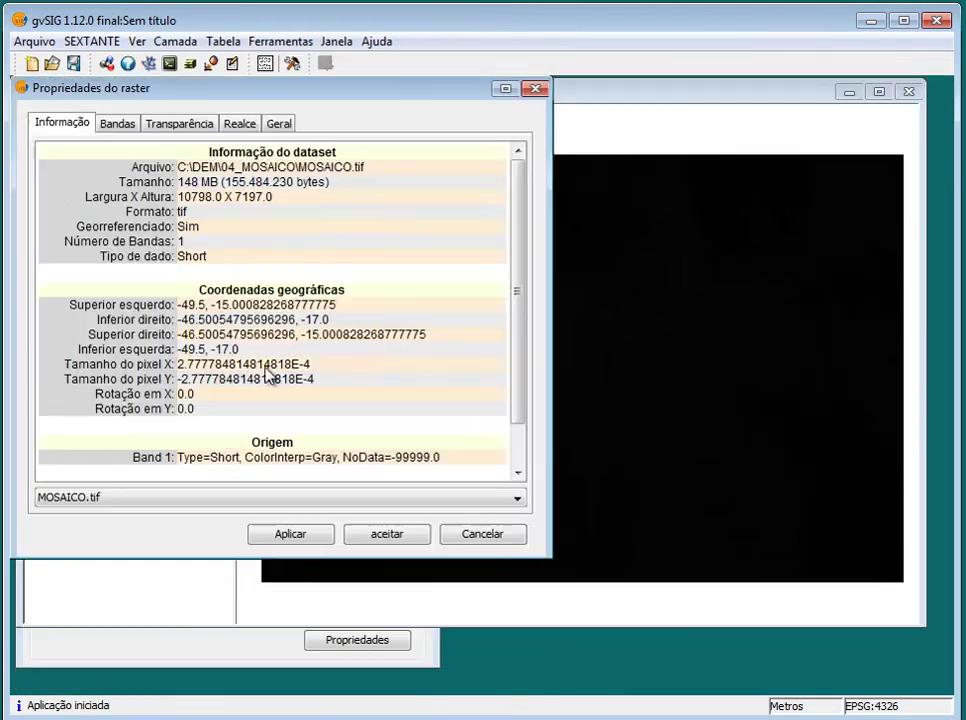
click(243, 123)
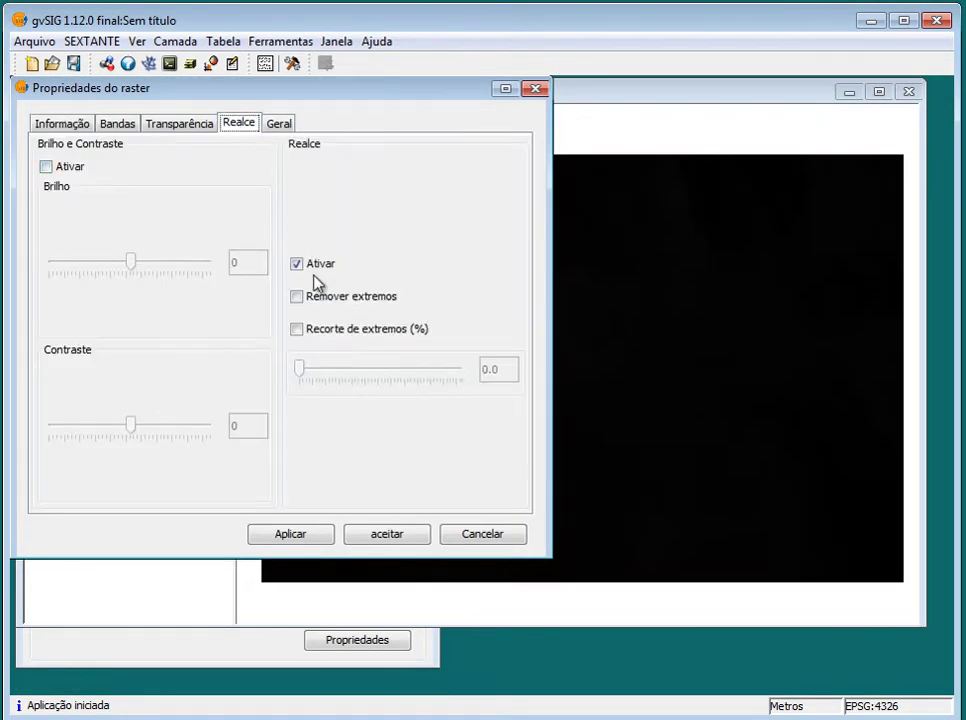
click(334, 298)
click(303, 530)
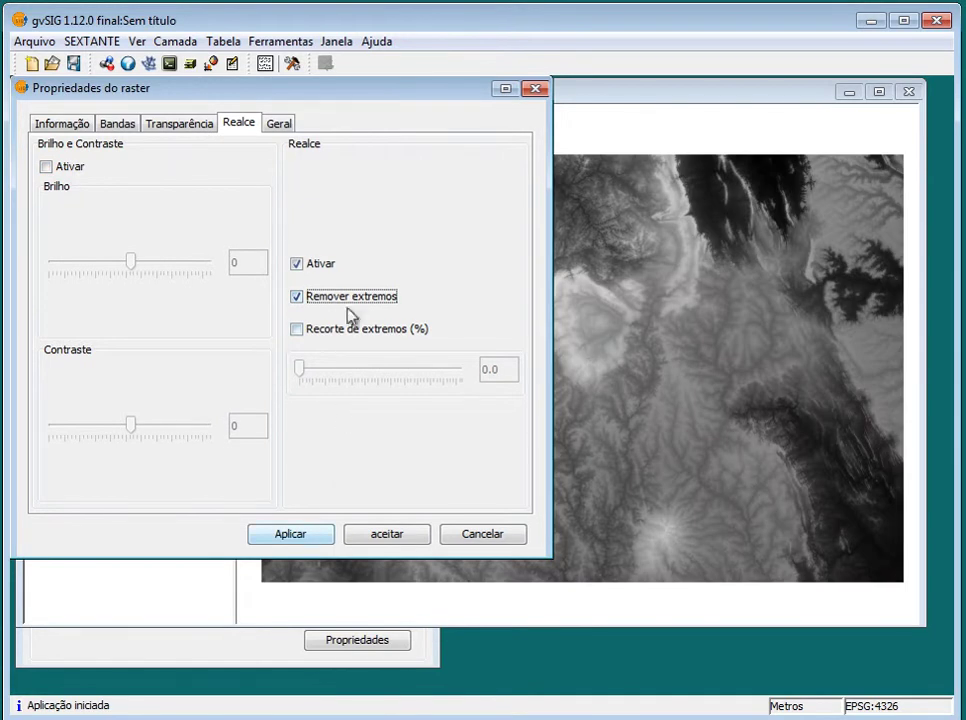
click(413, 535)
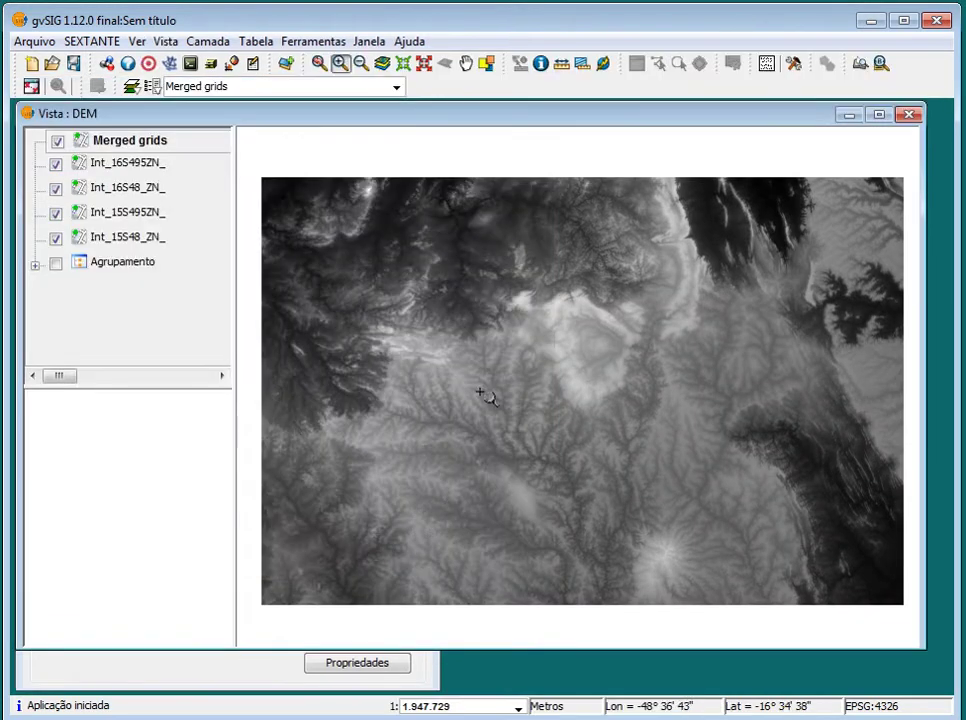
click(138, 168)
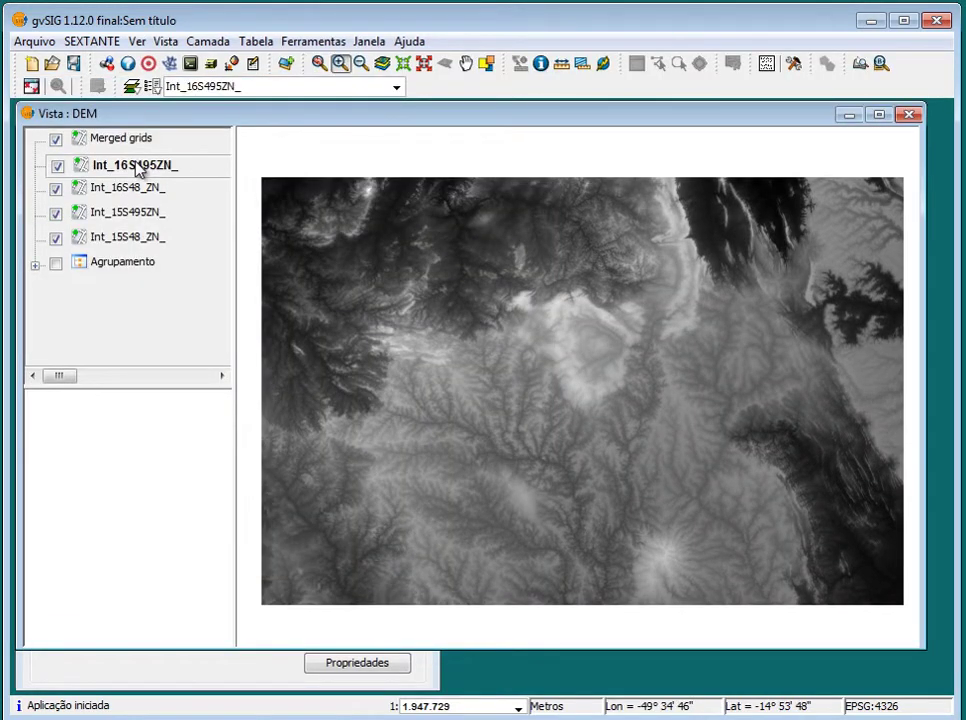
shift+click(151, 239)
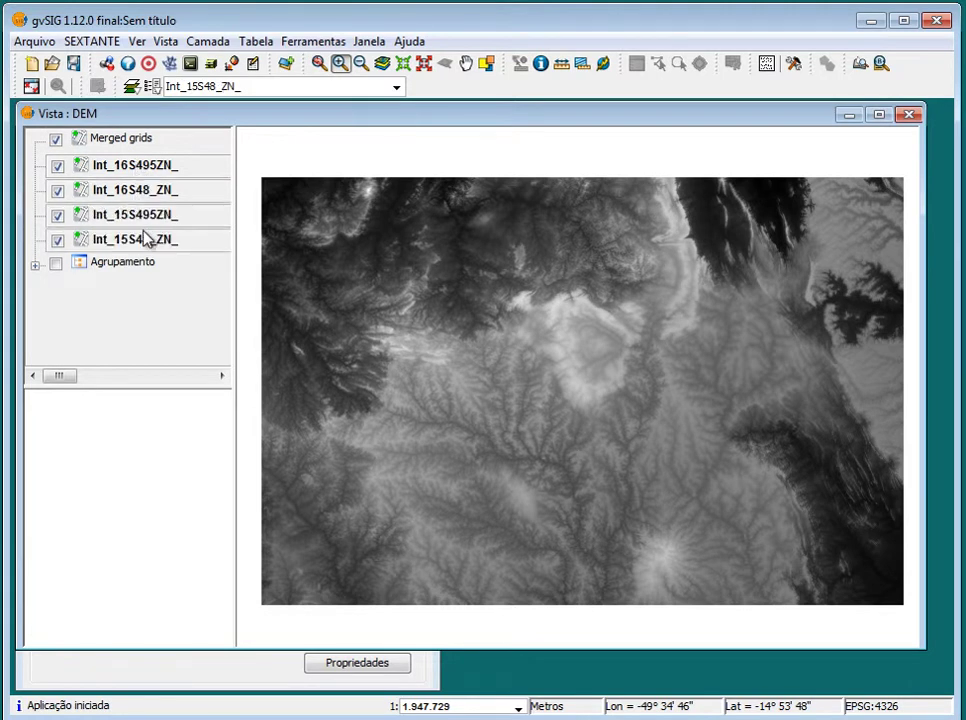
Group the four selected Int_ layers into a layer group named 'Int'
right_click(154, 230)
click(245, 377)
drag(256, 350, 75, 330)
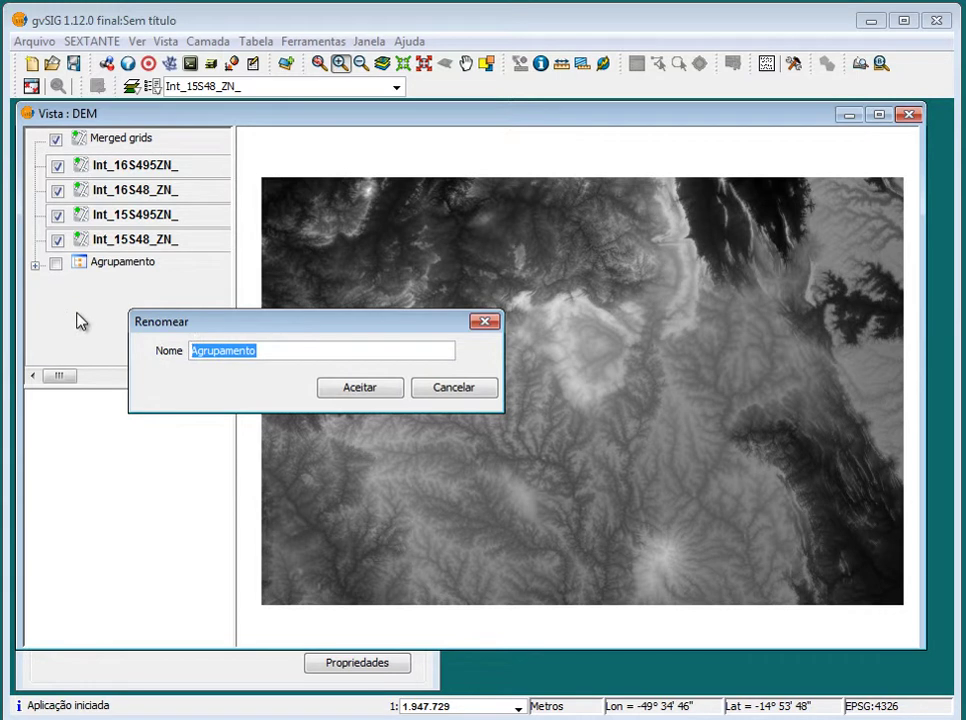
text(Int)
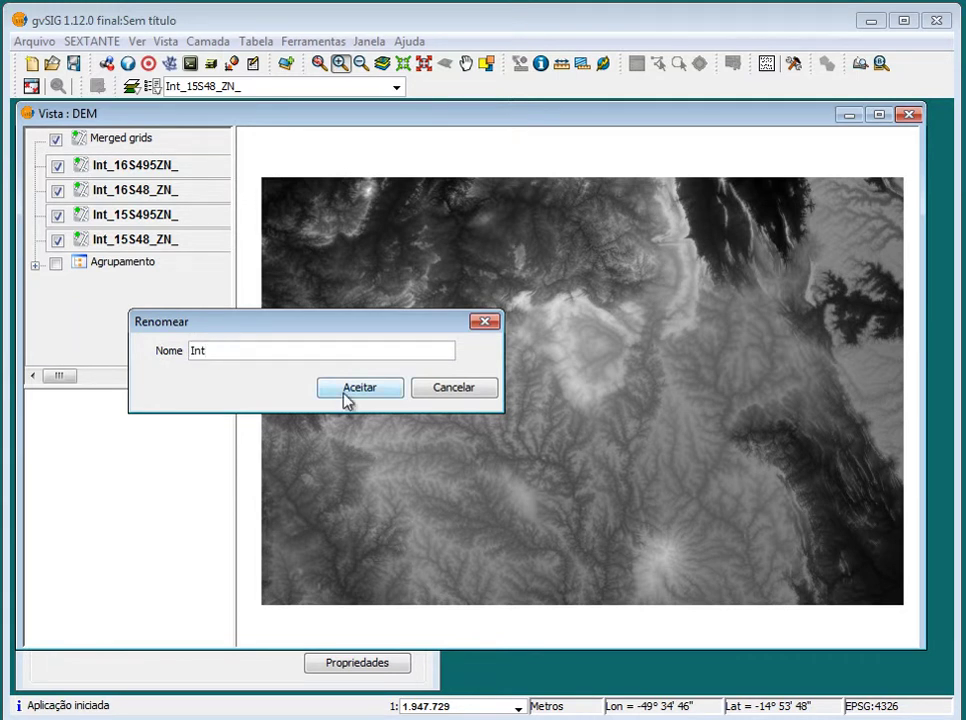
click(352, 390)
Toggle Int and Merged grids visibility to compare them, leaving only Merged grids shown
click(56, 165)
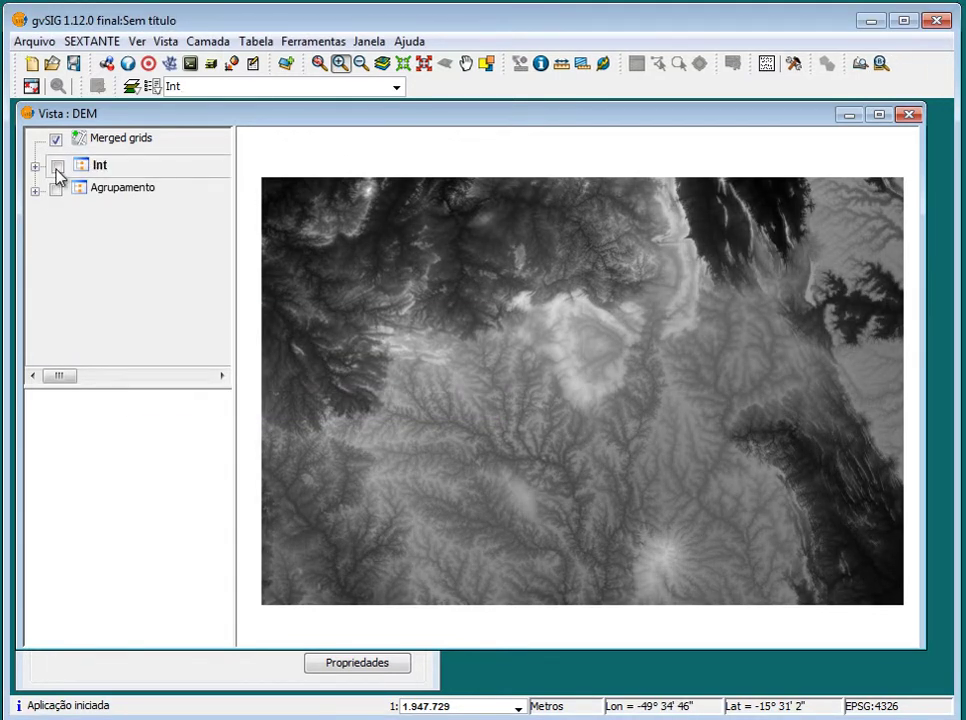
click(56, 141)
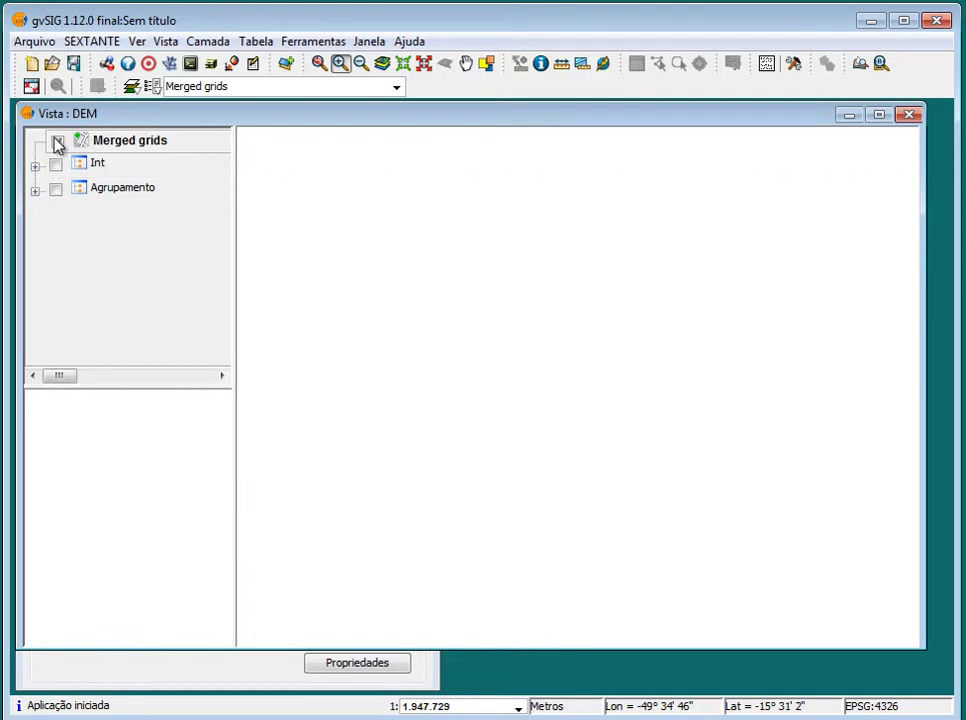
click(56, 141)
click(56, 165)
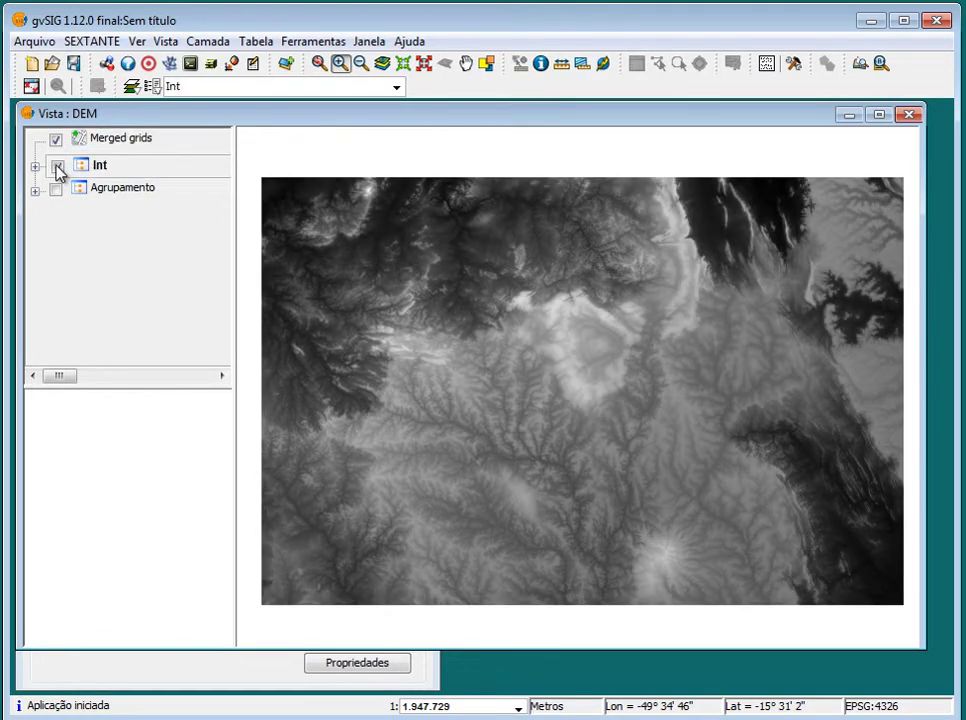
click(56, 141)
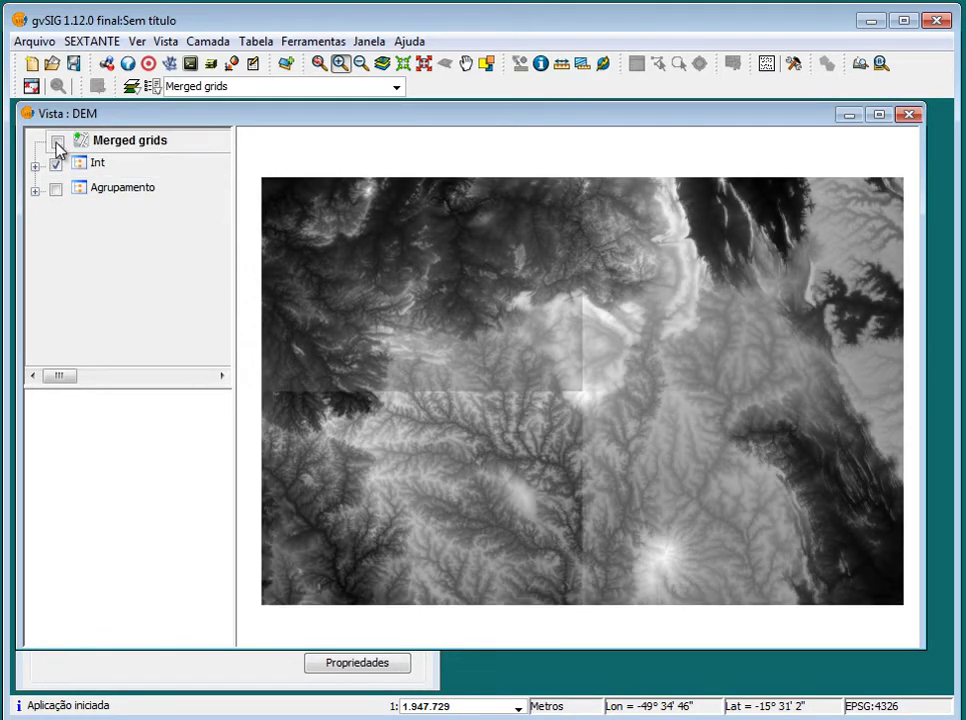
click(56, 141)
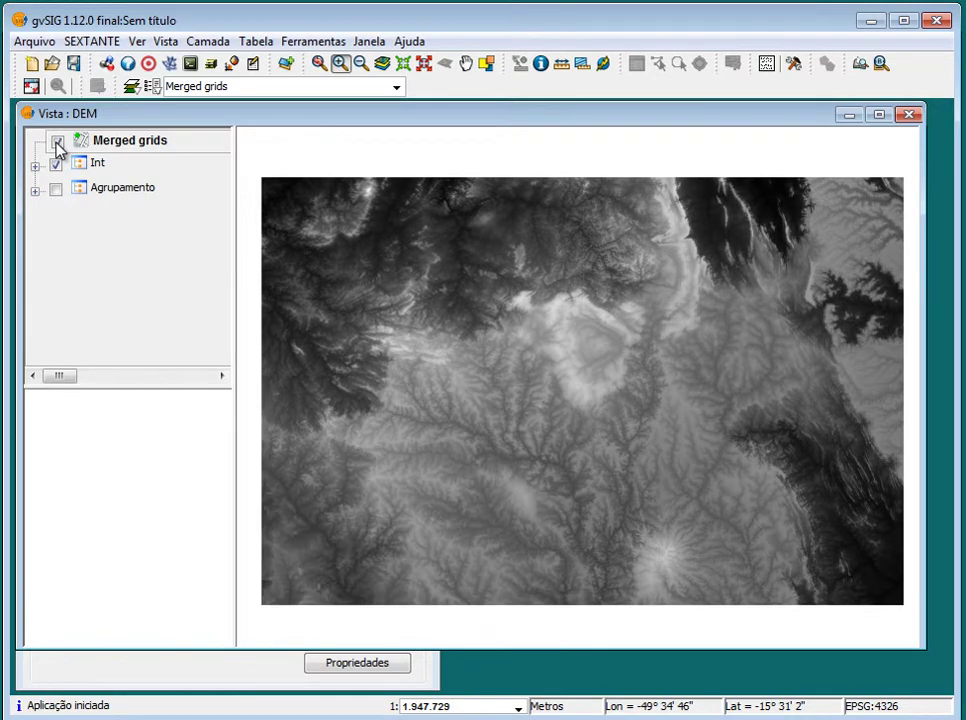
click(56, 141)
click(57, 142)
click(57, 166)
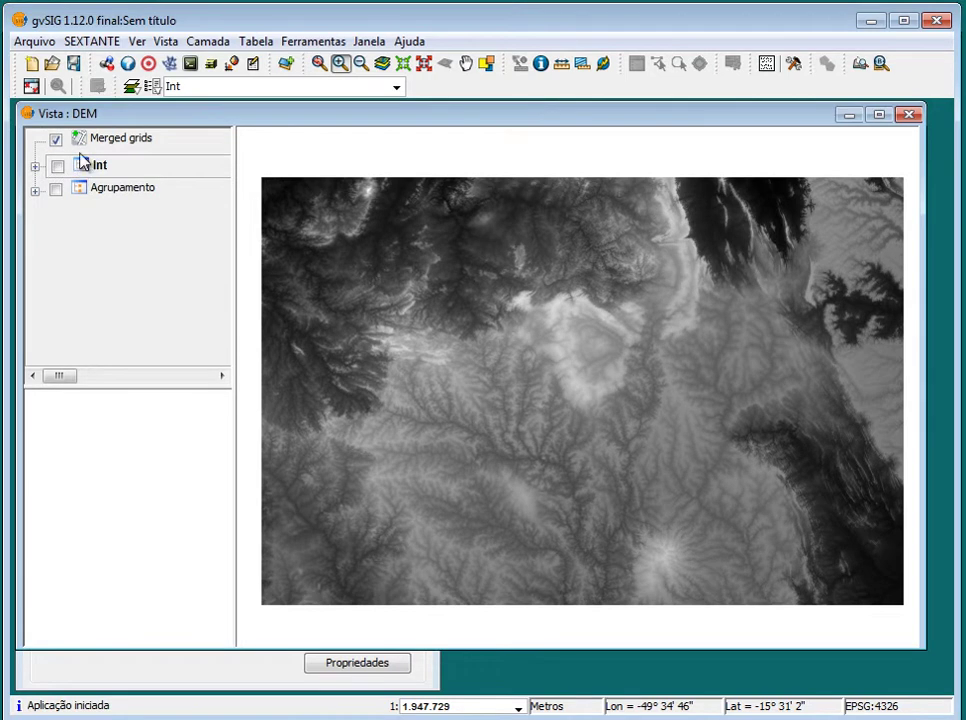
click(117, 142)
right_click(115, 143)
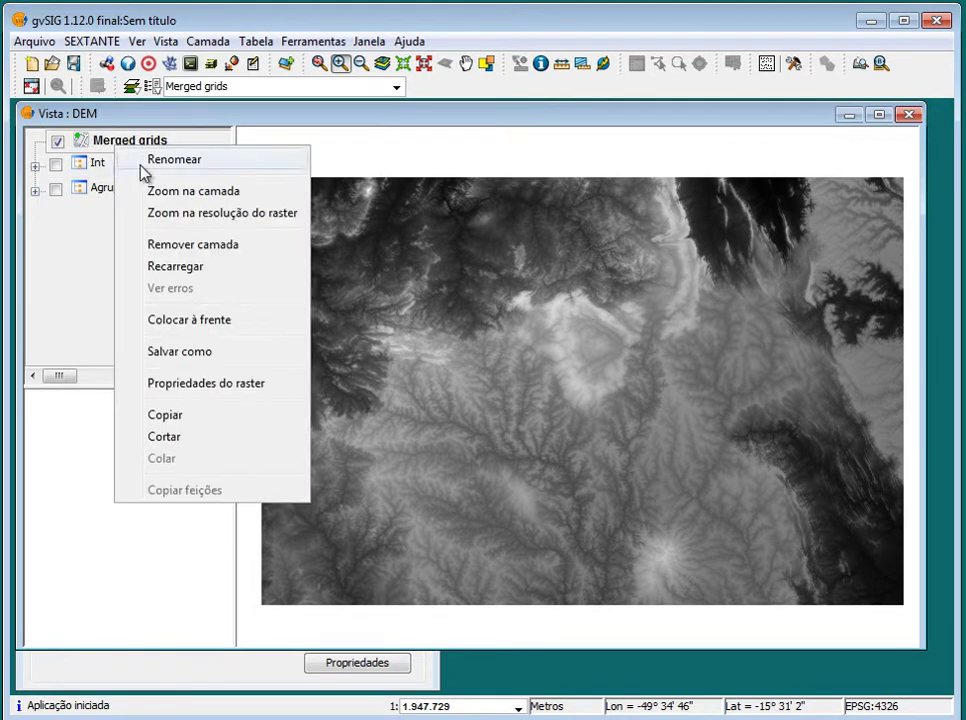
click(255, 383)
scroll(360, 255, down, 1)
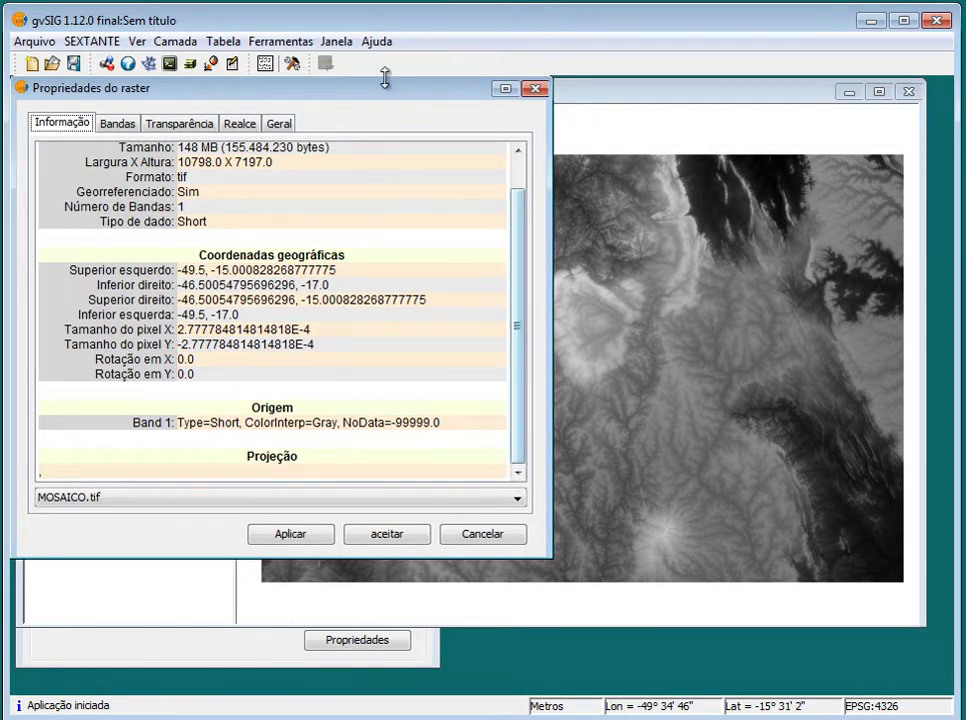
drag(388, 100, 498, 135)
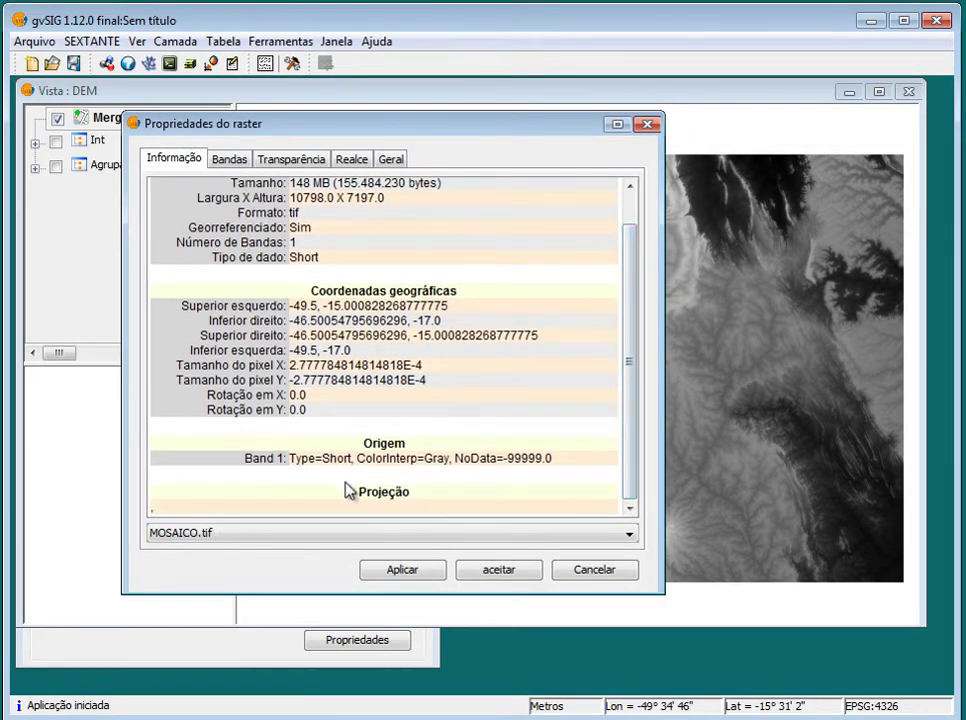
scroll(575, 296, up, 2)
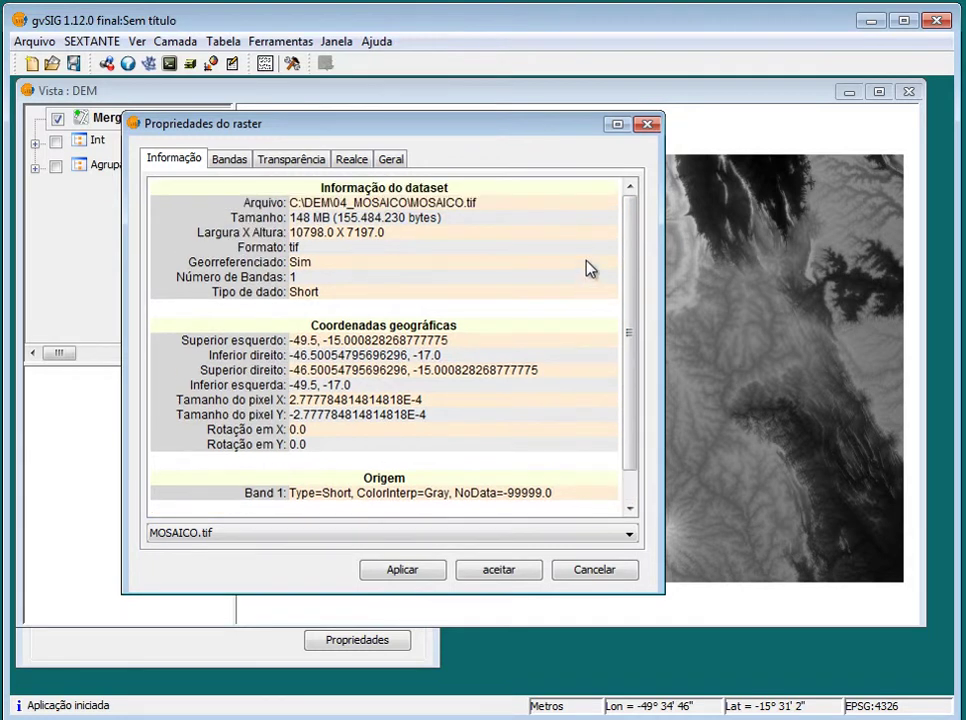
click(355, 163)
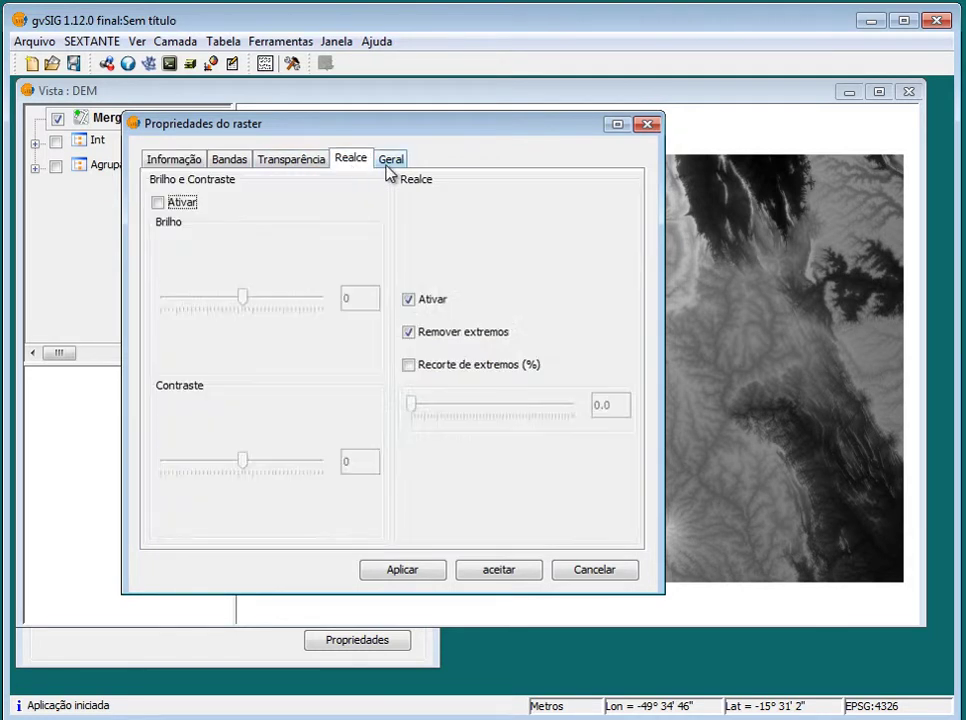
click(389, 166)
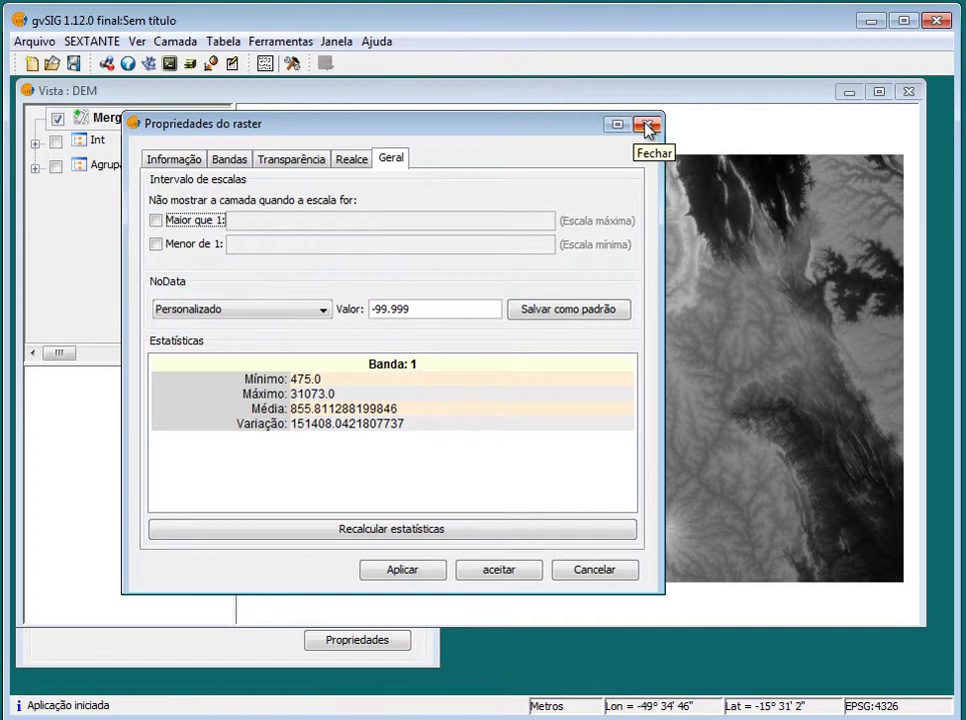
click(648, 125)
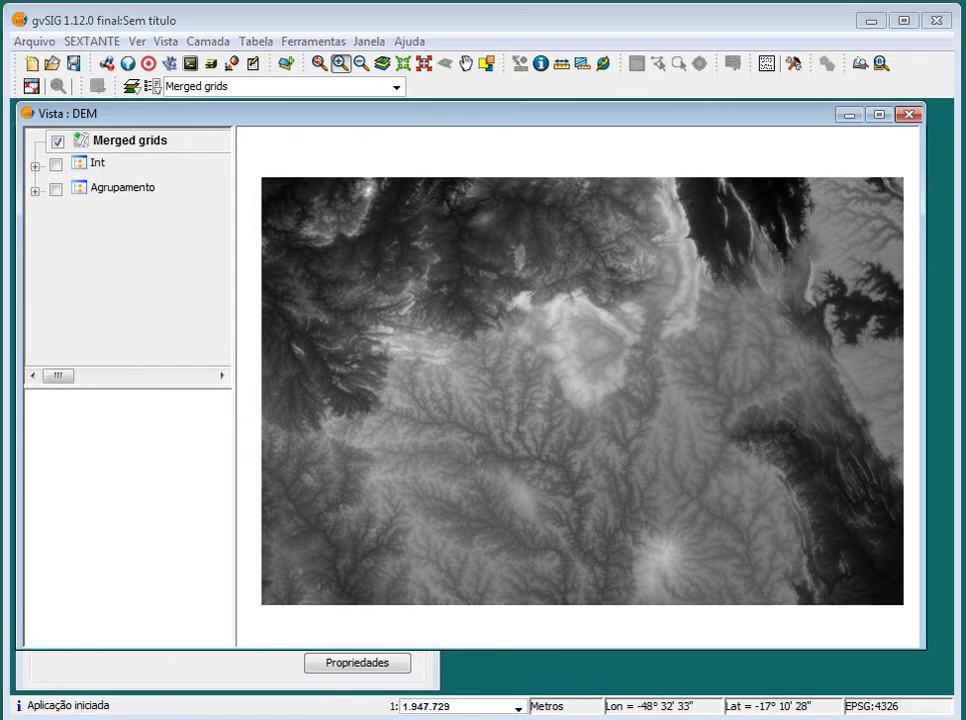
Copy 'gdalwarp -t_srs EPSG:4326 -co TFW=YES' from line 1 of the Notepad notes
key(alt+Tab)
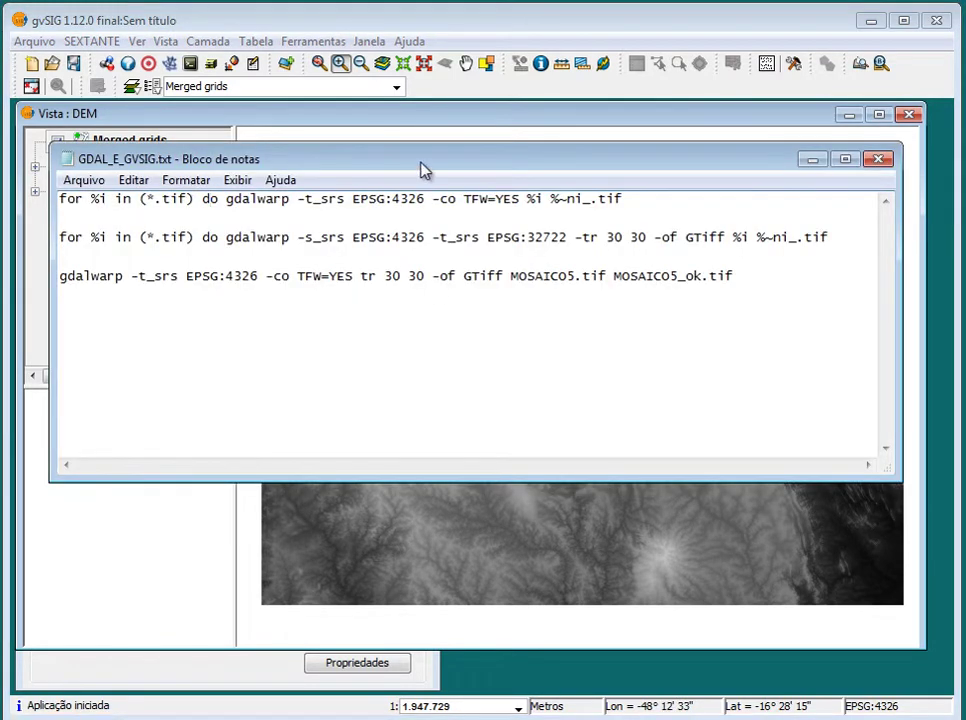
drag(446, 162, 444, 196)
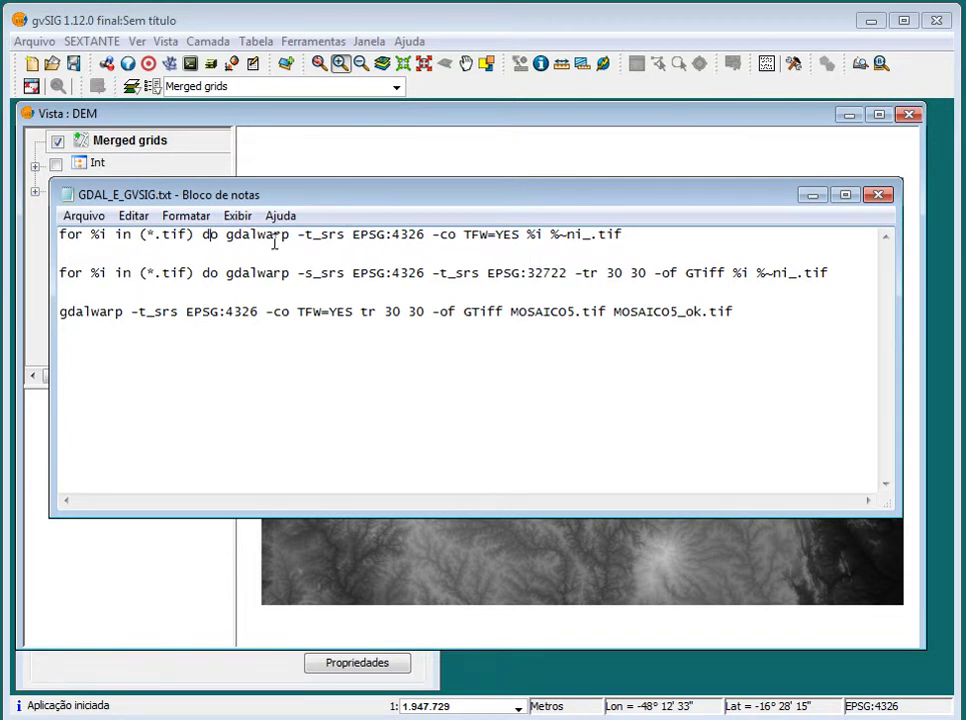
drag(227, 236, 625, 235)
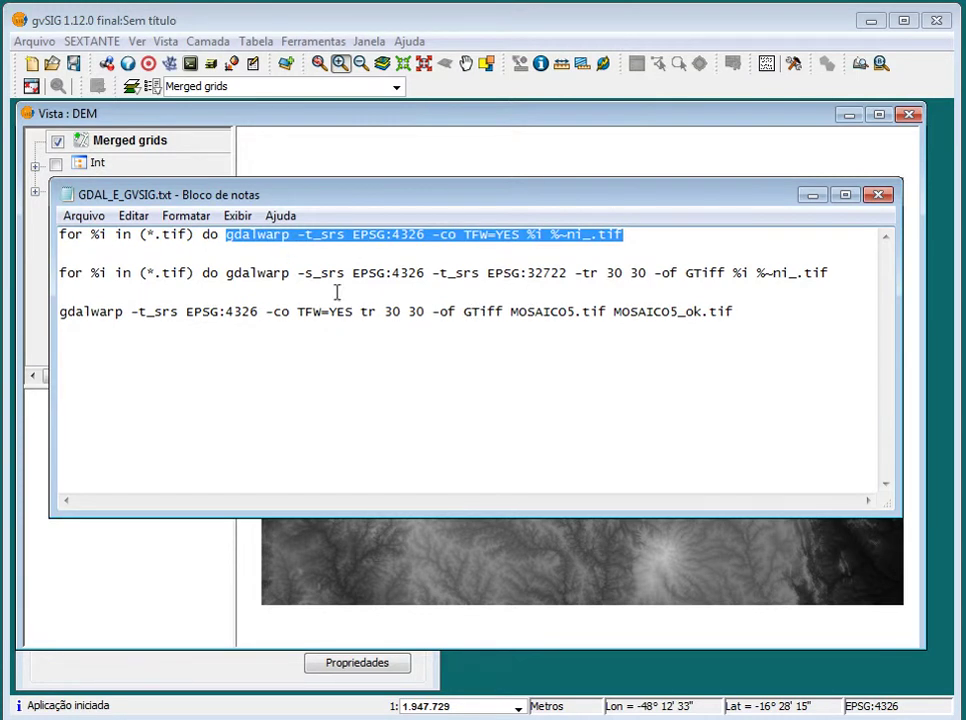
click(298, 241)
drag(620, 235, 301, 236)
click(304, 242)
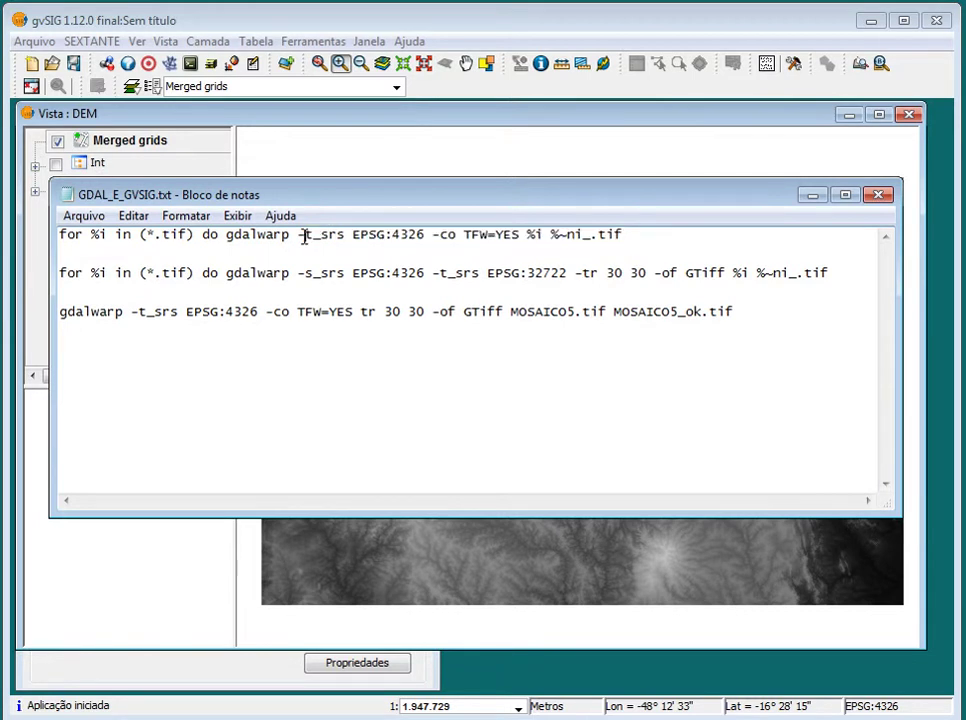
drag(521, 235, 226, 234)
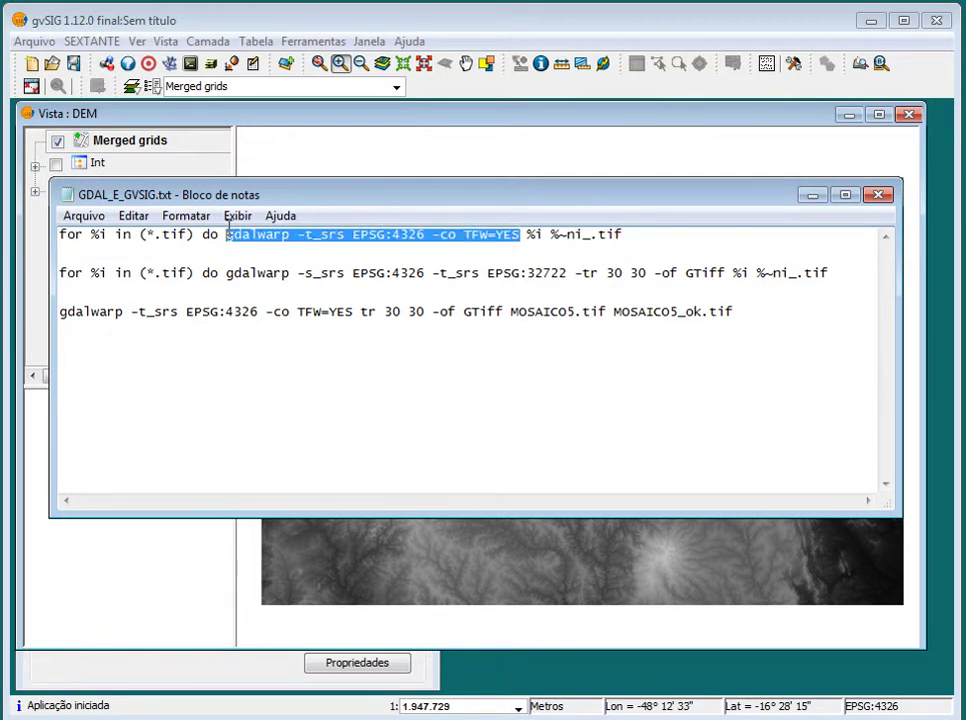
right_click(267, 230)
click(351, 300)
key(alt+Tab)
Clear the SDKShell console with cls
drag(473, 240, 428, 147)
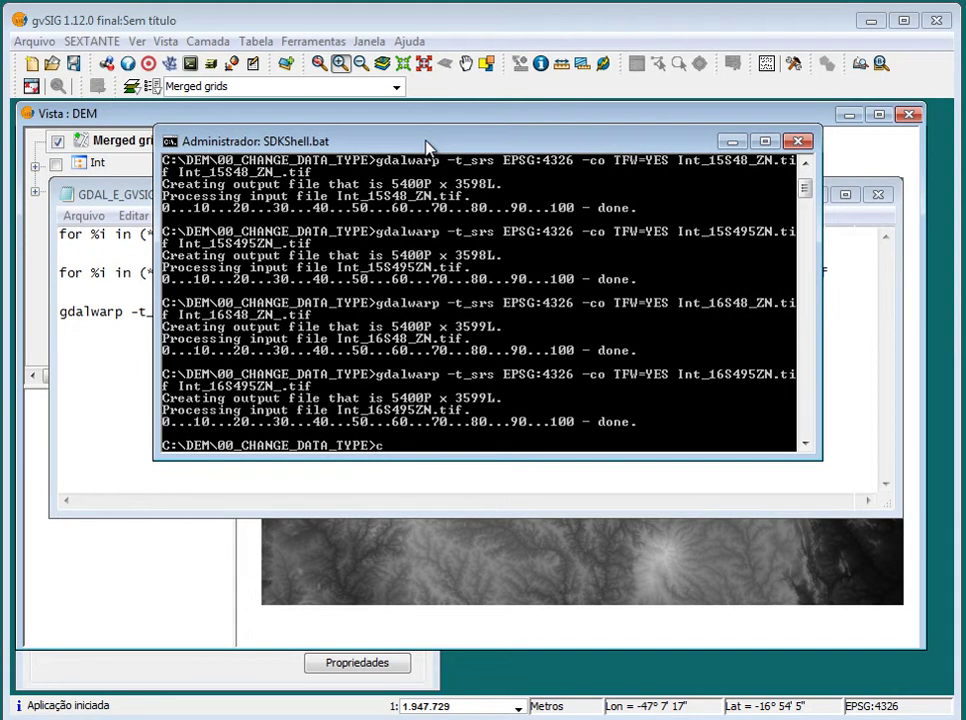
text(cls)
key(Return)
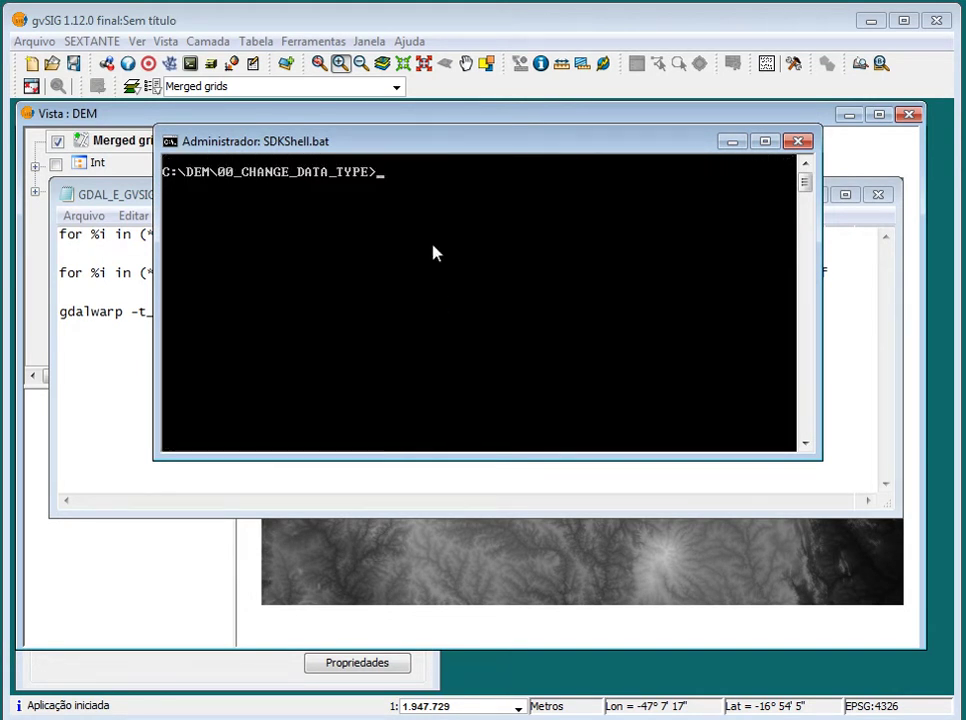
Copy the C:\DEM\04_MOSAICO path from the Explorer address bar
click(60, 719)
click(60, 695)
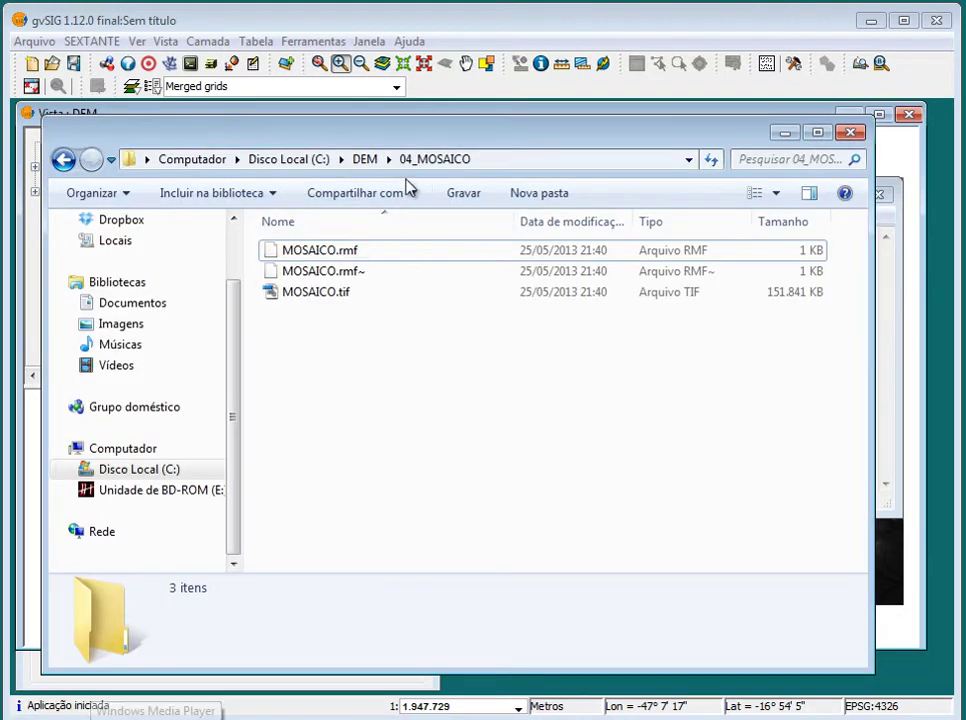
key(super+Up)
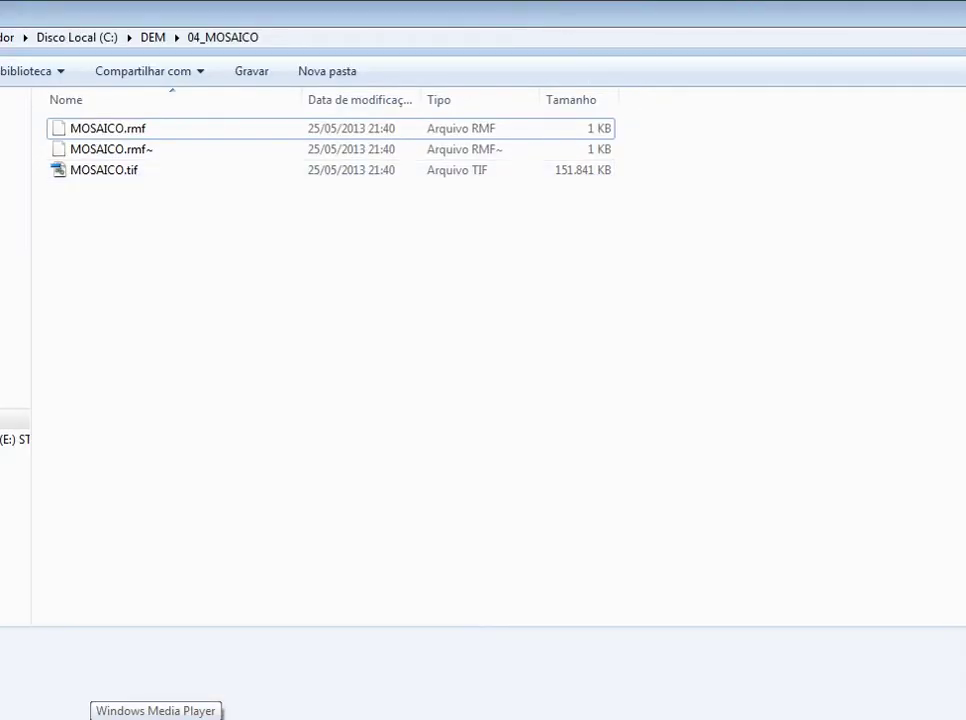
click(328, 157)
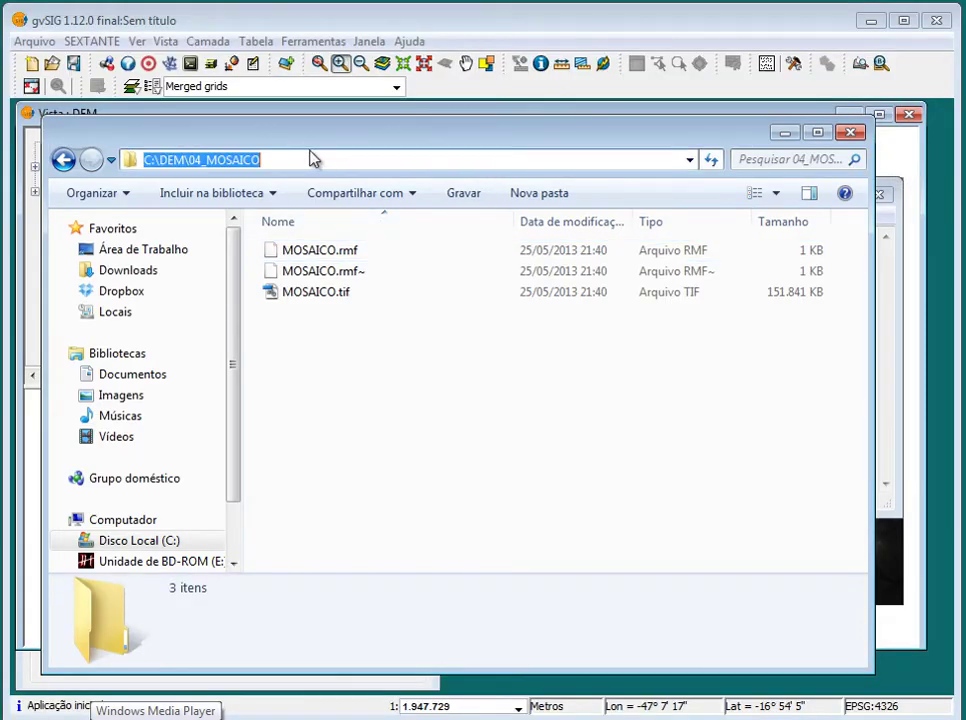
right_click(232, 160)
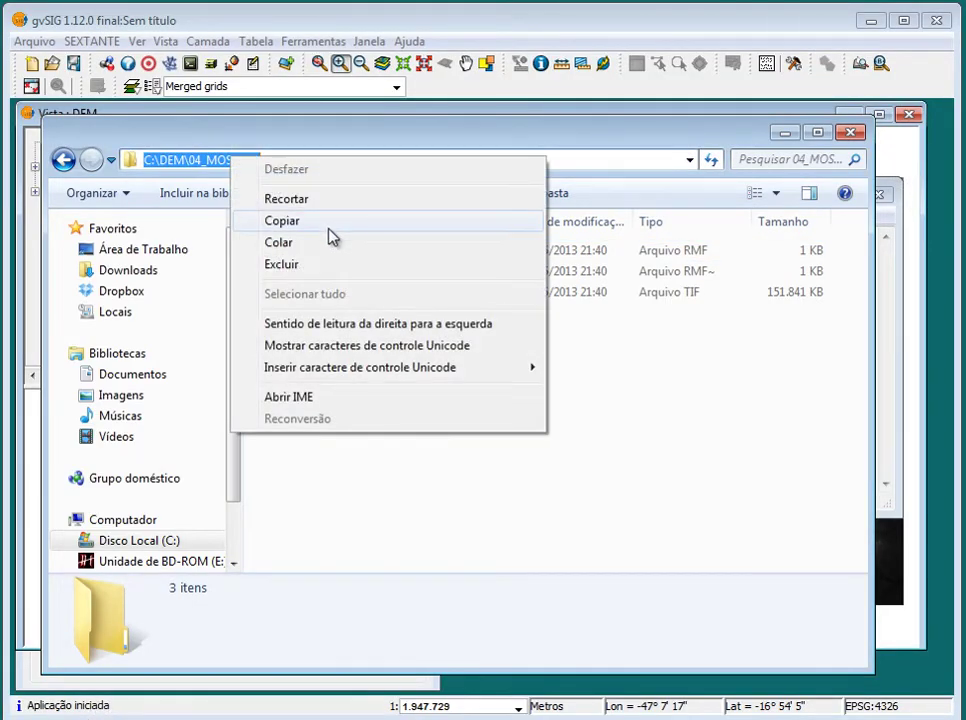
click(330, 235)
Change the console's working directory to C:\DEM\04_MOSAICO using cd and the pasted path
key(alt+Tab)
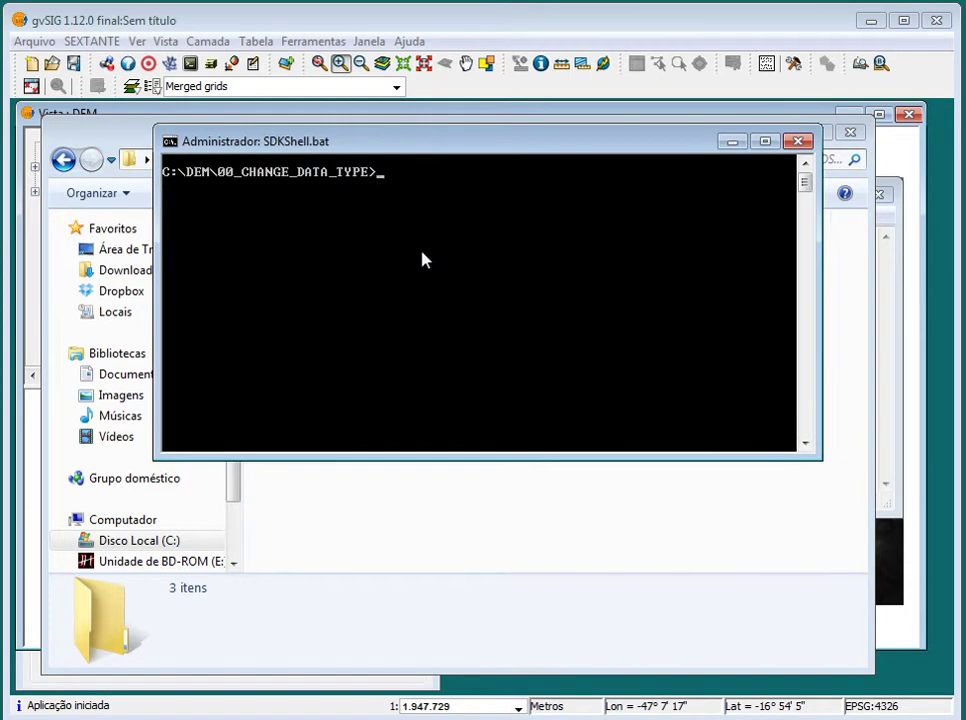
text(cd)
right_click(421, 258)
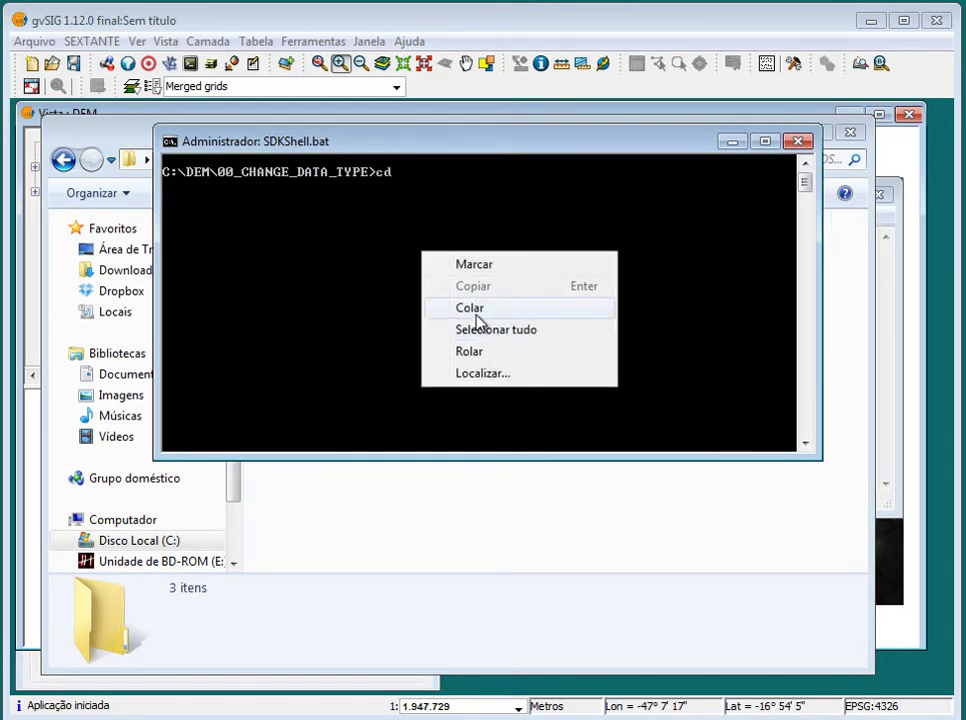
click(476, 308)
key(Return)
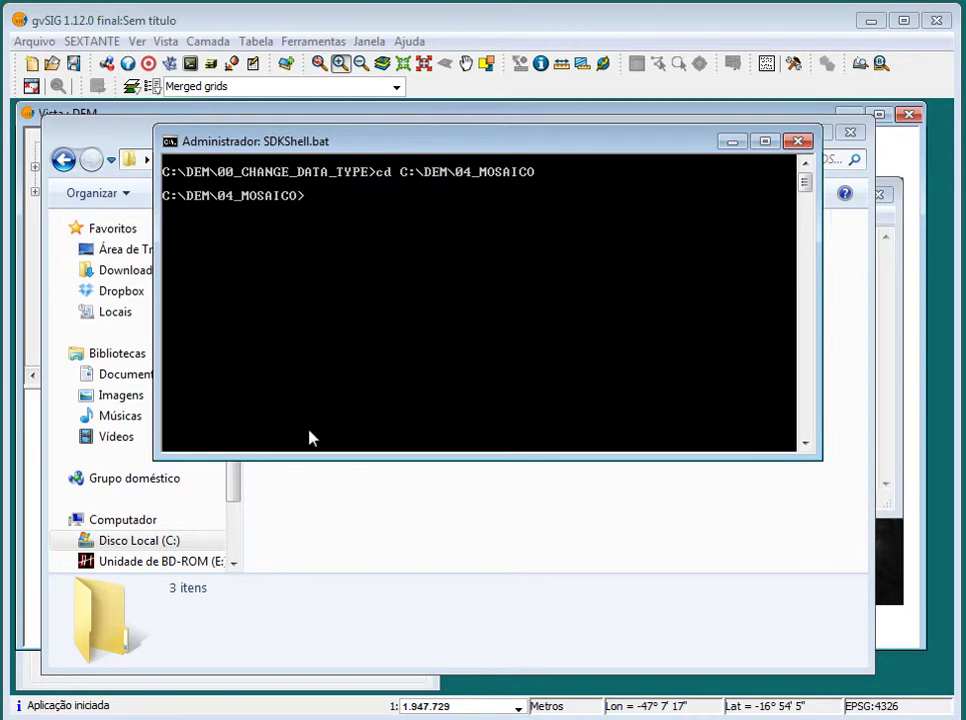
click(341, 533)
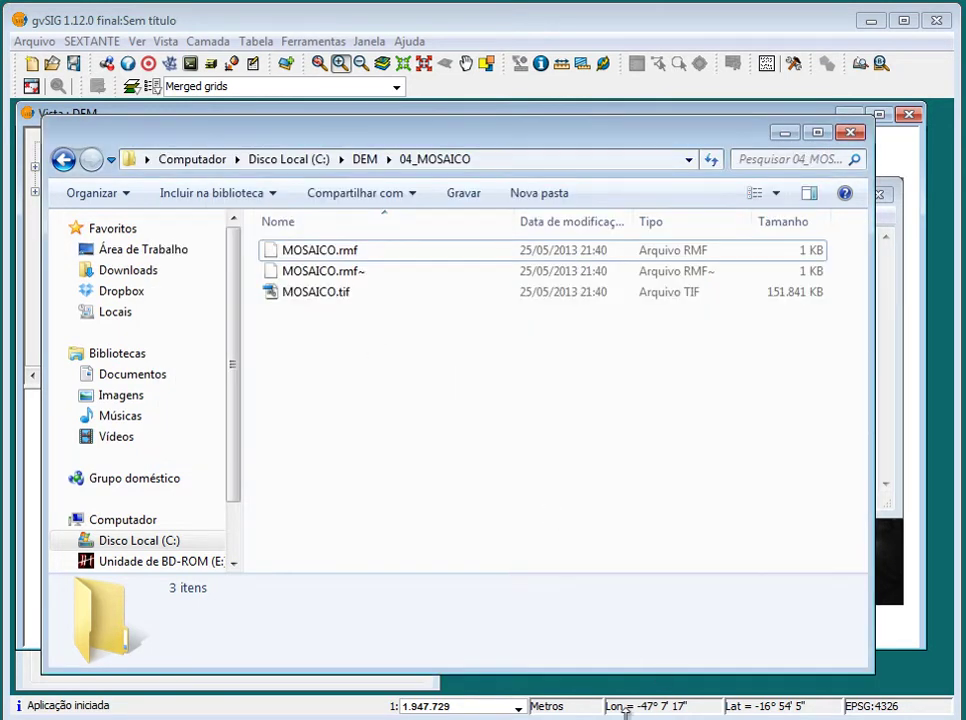
Paste the copied gdalwarp command at the prompt and add the GTiff output format
key(alt+Tab)
right_click(496, 243)
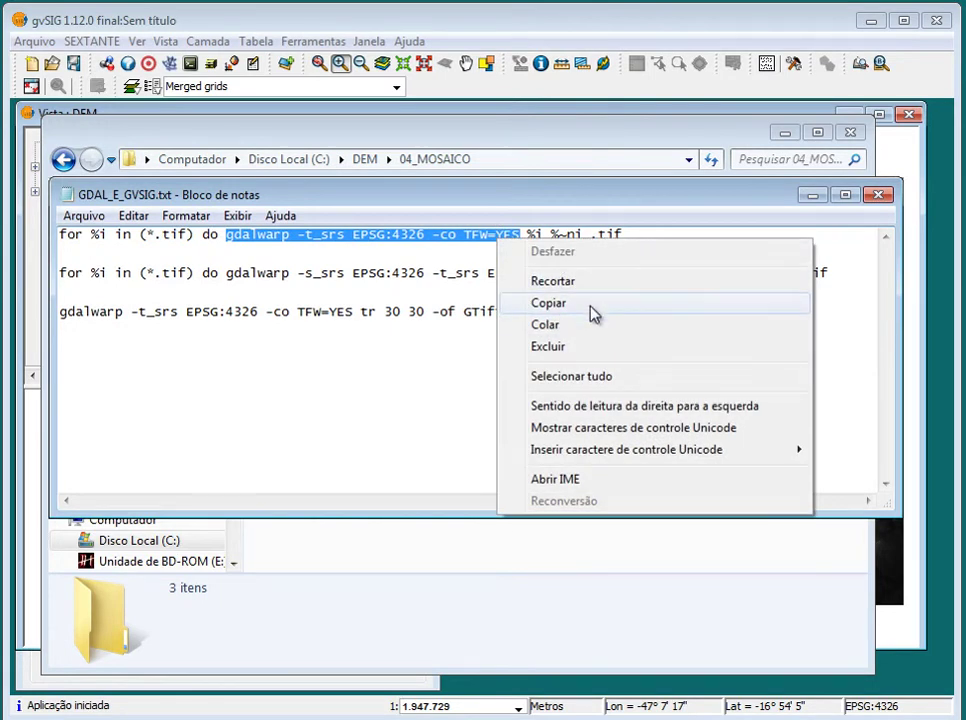
click(591, 308)
click(812, 195)
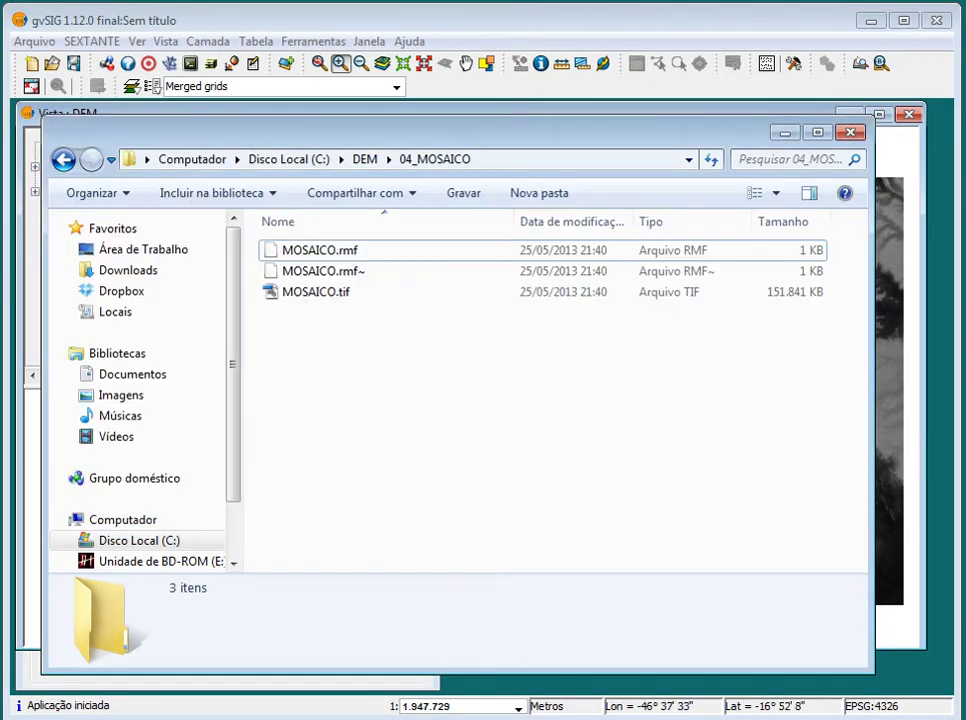
key(alt+Tab)
right_click(374, 280)
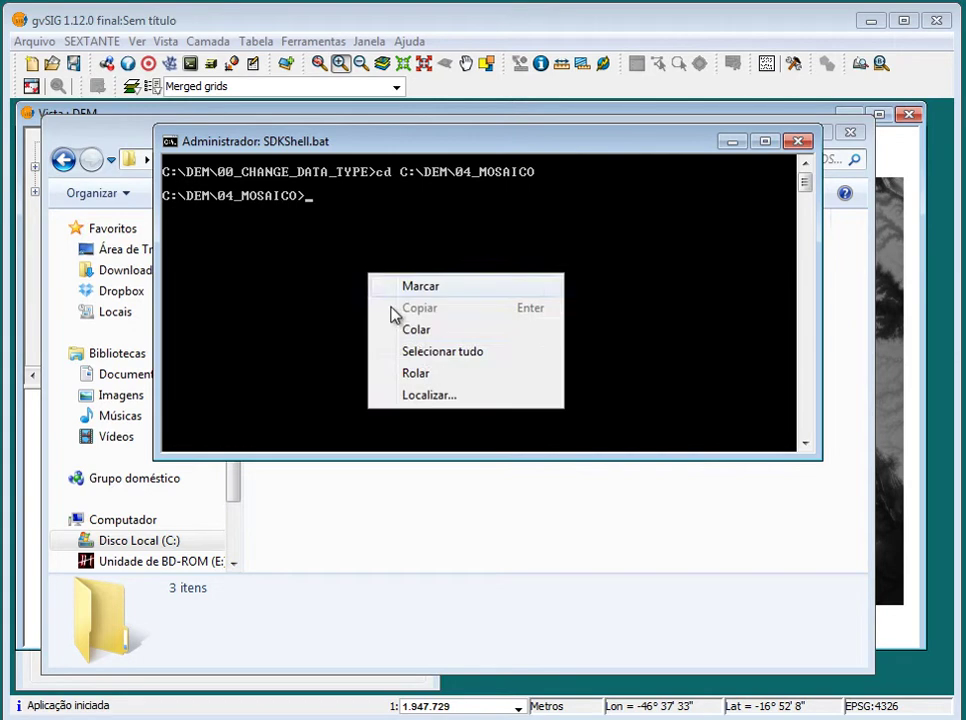
click(427, 340)
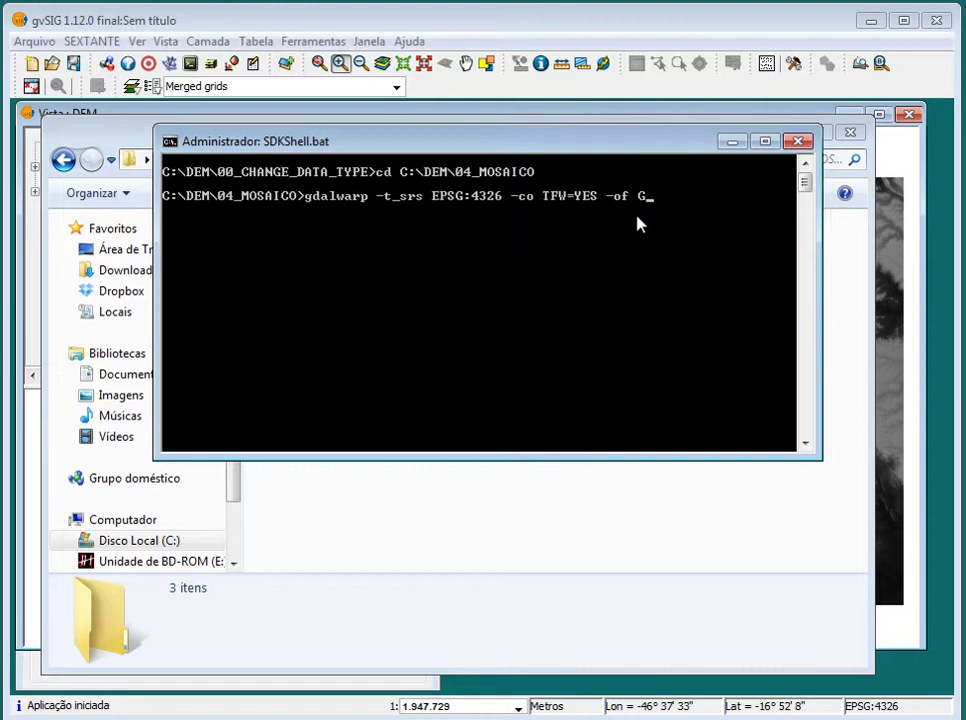
text(Tiff)
Complete the command with input MOSAICO.tif and output MOSAICO_ok.tif, then run it
key(alt+Tab)
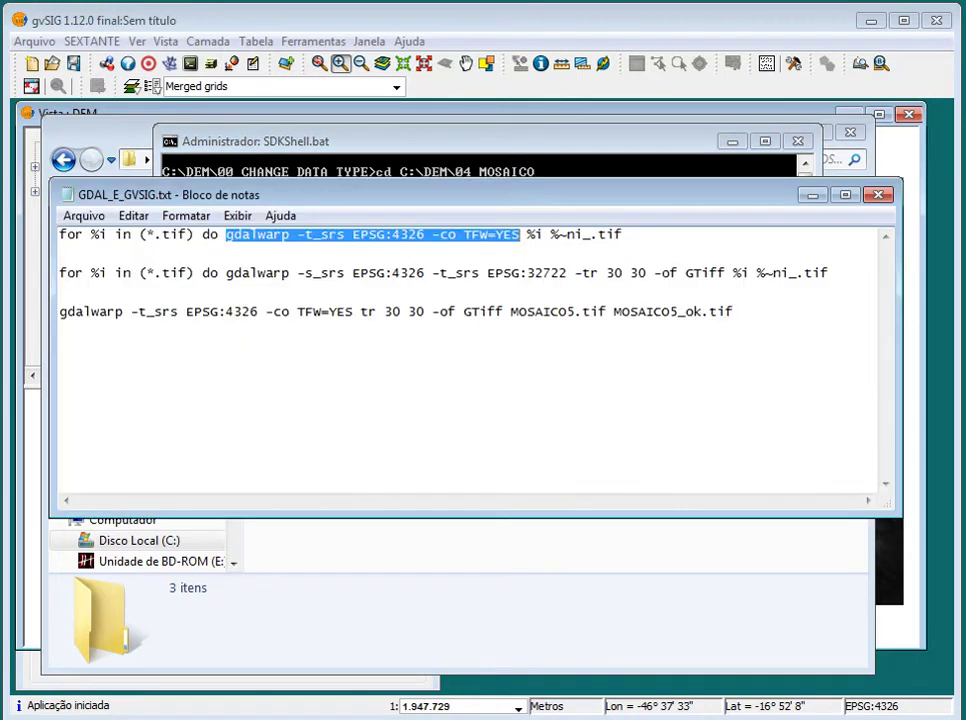
click(814, 197)
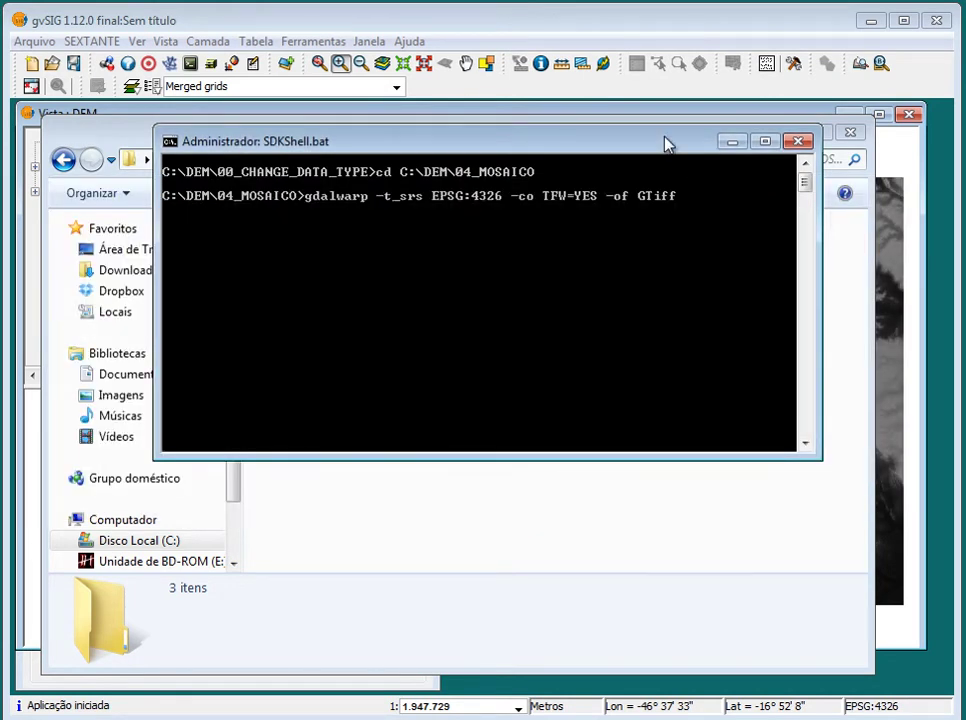
text(mos)
click(300, 595)
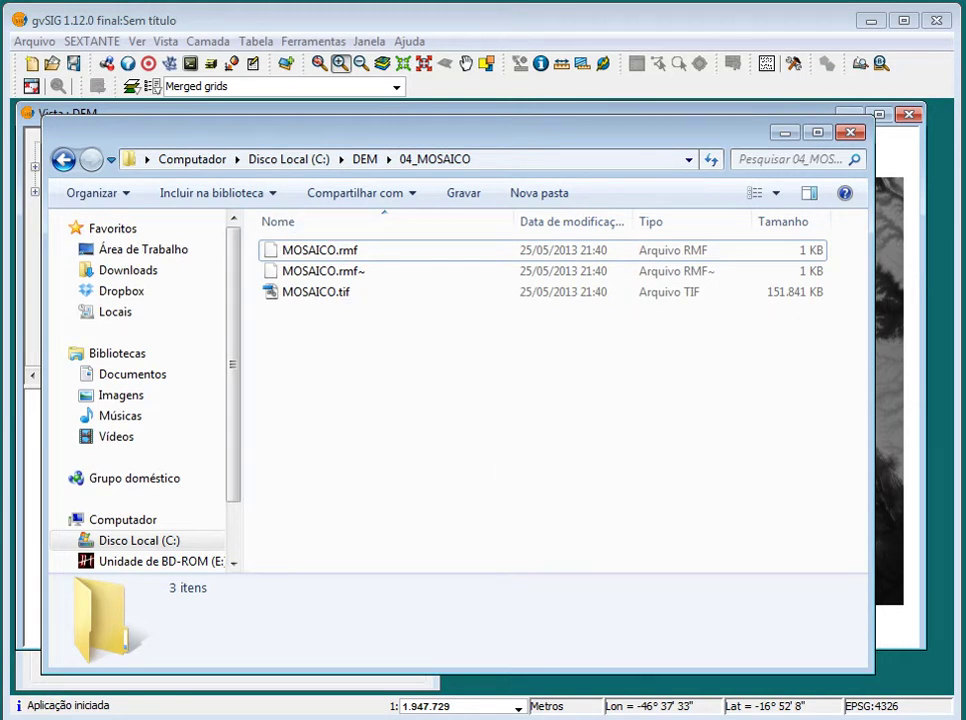
key(alt+Tab)
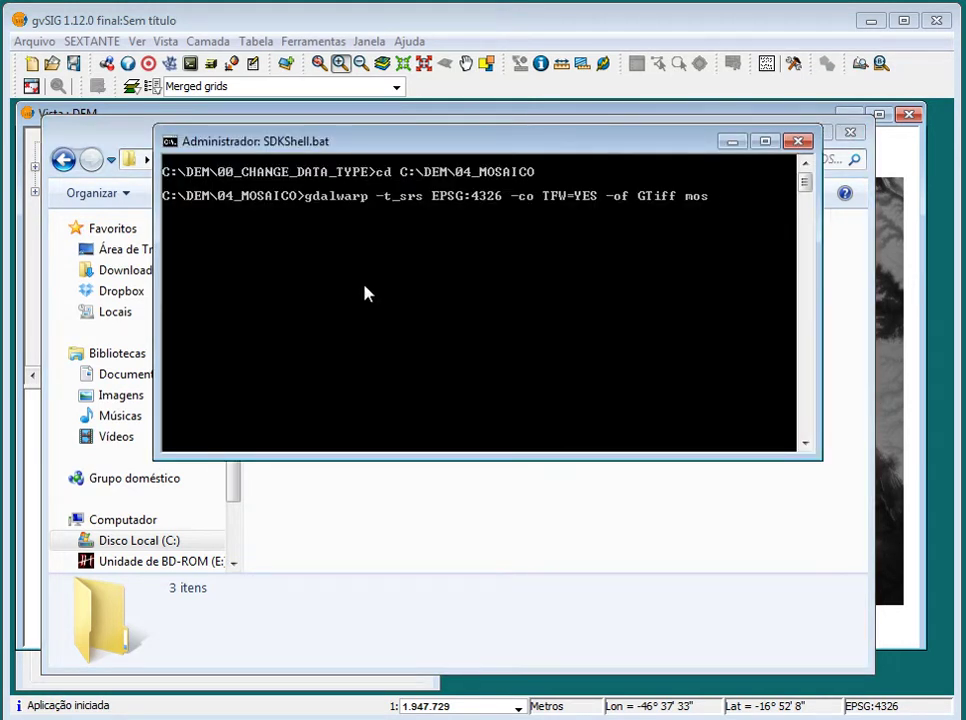
key(Tab)
key(BackSpace)
key(BackSpace)
key(BackSpace)
text(tif)
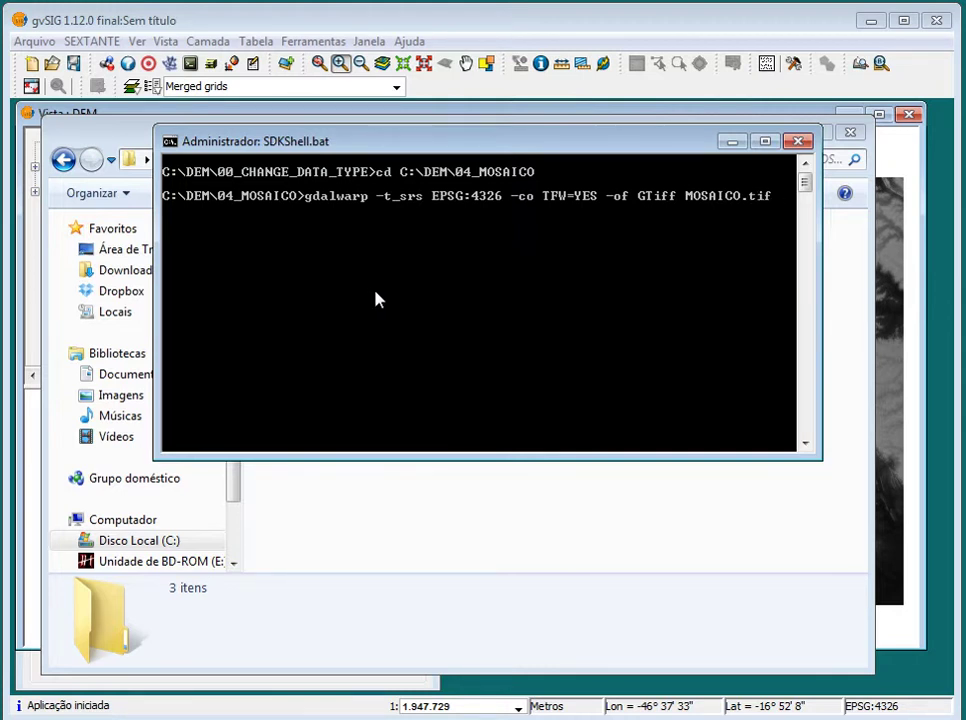
text( MOSAICO.rmf)
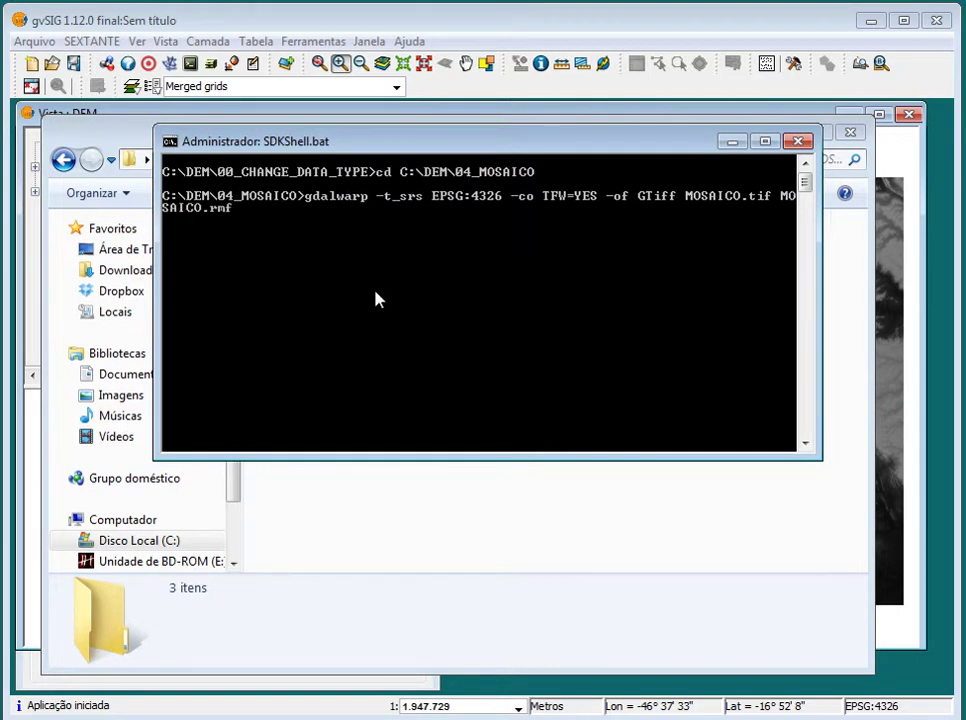
key(BackSpace)
key(BackSpace)
text(.tif)
key(Return)
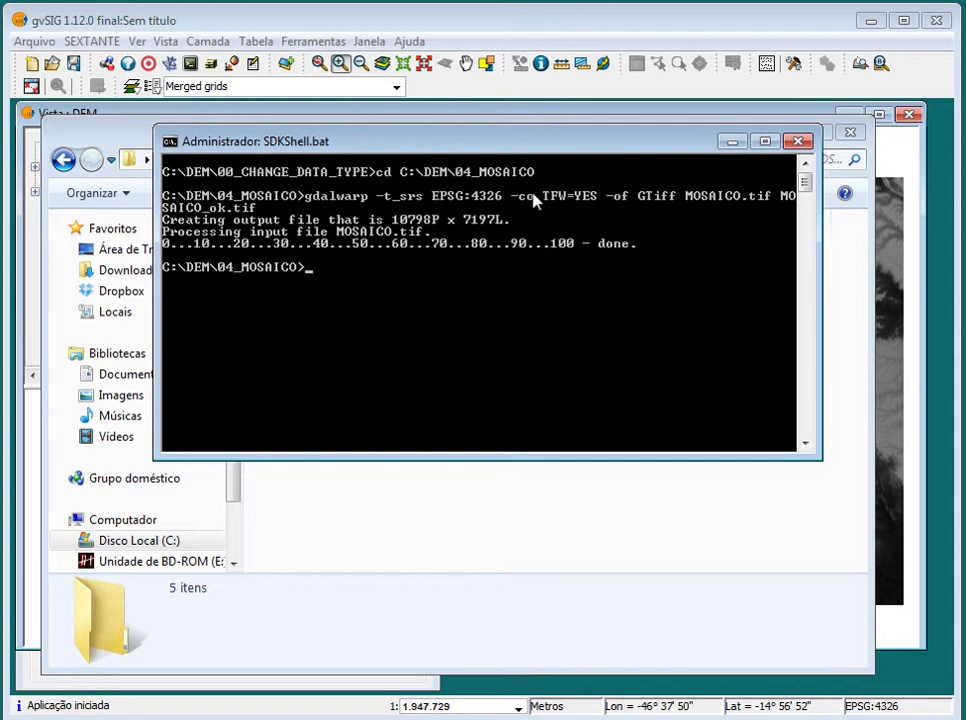
Minimize the console and Explorer windows and hide the Merged grids layer
click(734, 143)
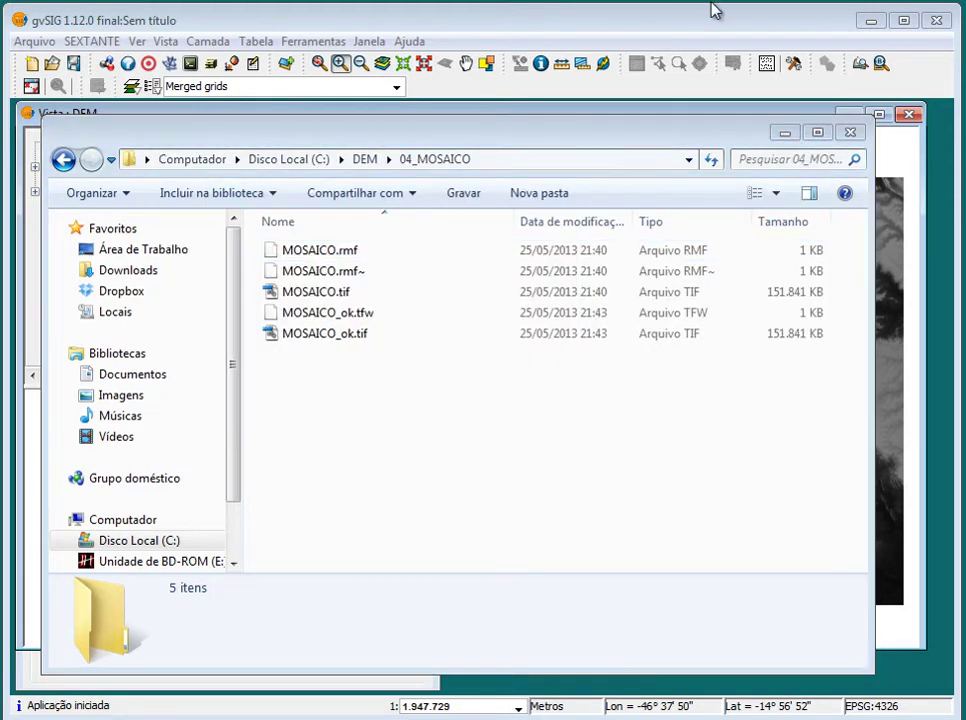
click(785, 133)
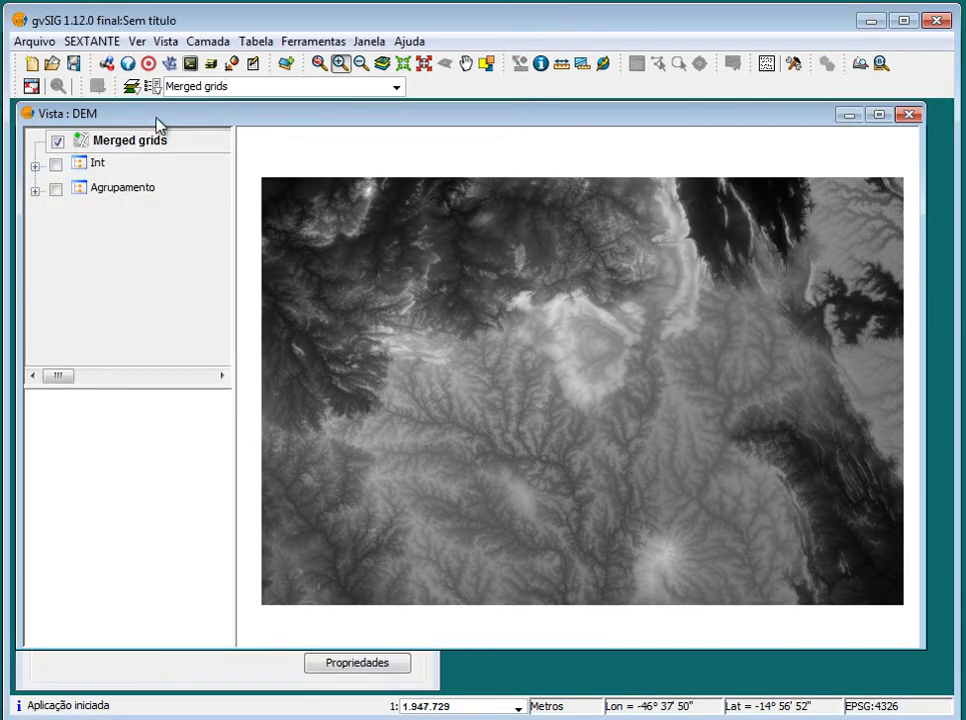
click(57, 141)
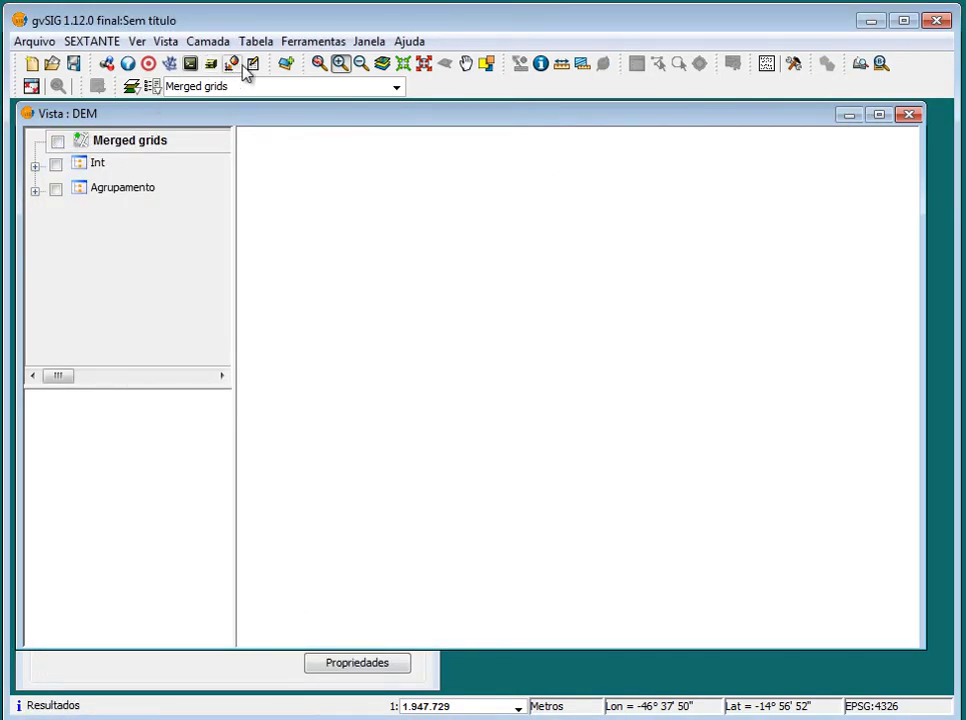
Add DEM\04_MOSAICO\MOSAICO_ok.tif as a new layer in the DEM view
click(286, 64)
click(507, 168)
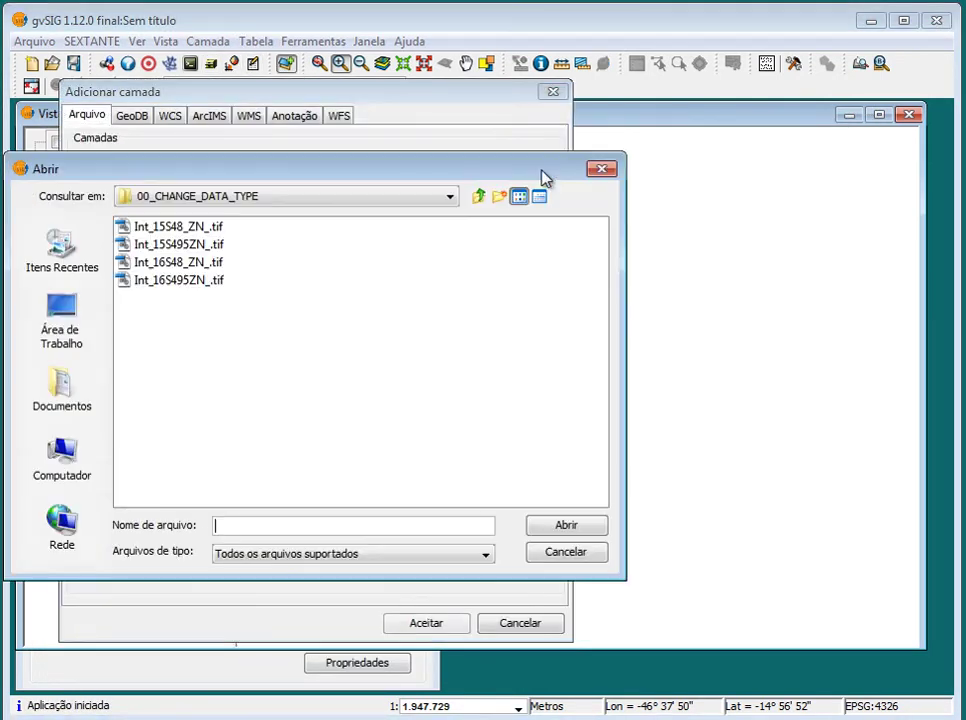
click(481, 200)
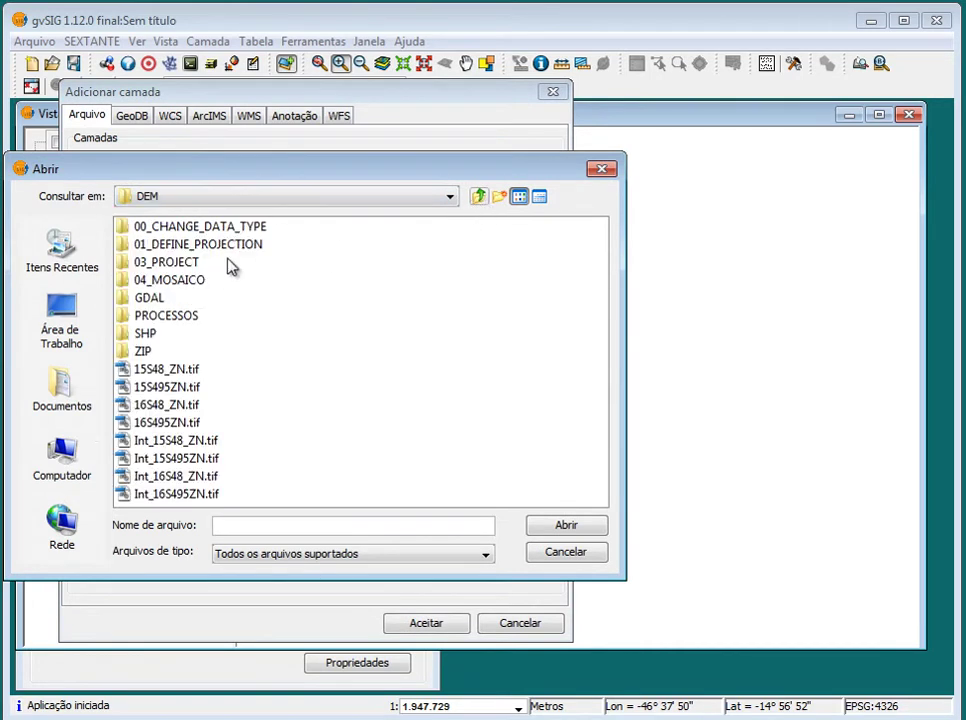
click(170, 283)
click(170, 283)
click(150, 262)
double_click(150, 281)
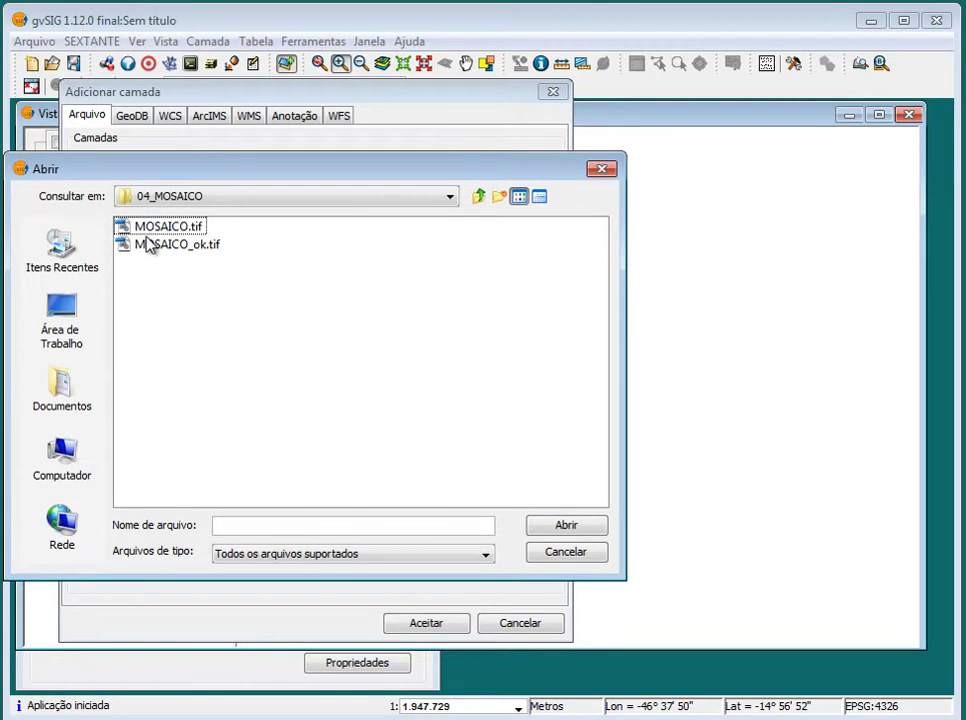
click(150, 244)
click(580, 530)
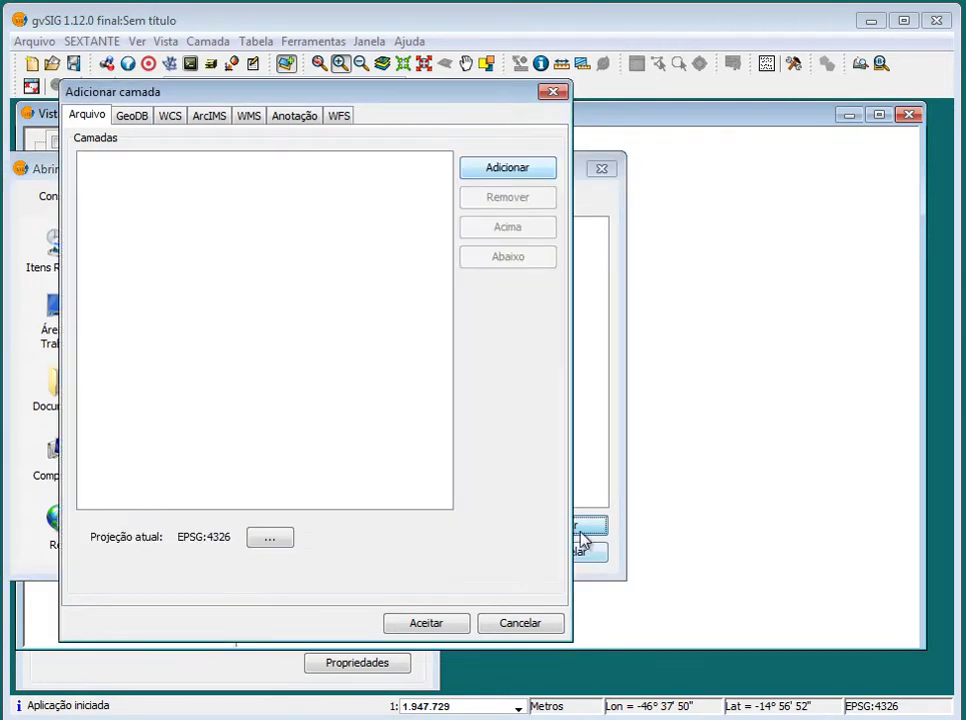
click(424, 623)
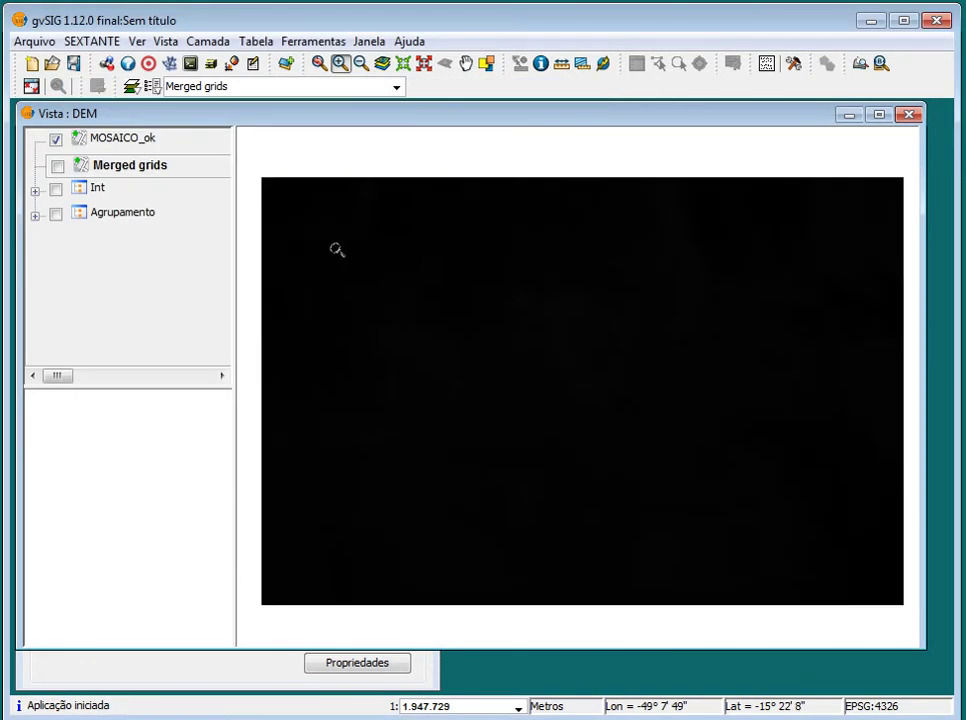
Apply the Remover extremos enhancement to MOSAICO_ok so it shows as grey relief
click(112, 143)
right_click(118, 143)
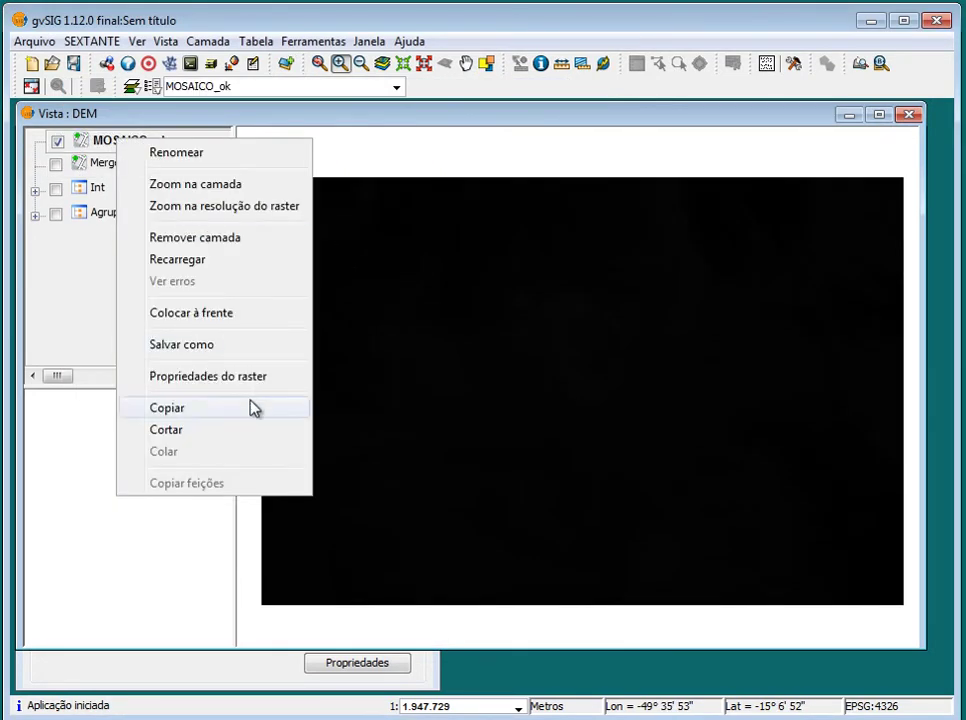
click(254, 378)
click(237, 125)
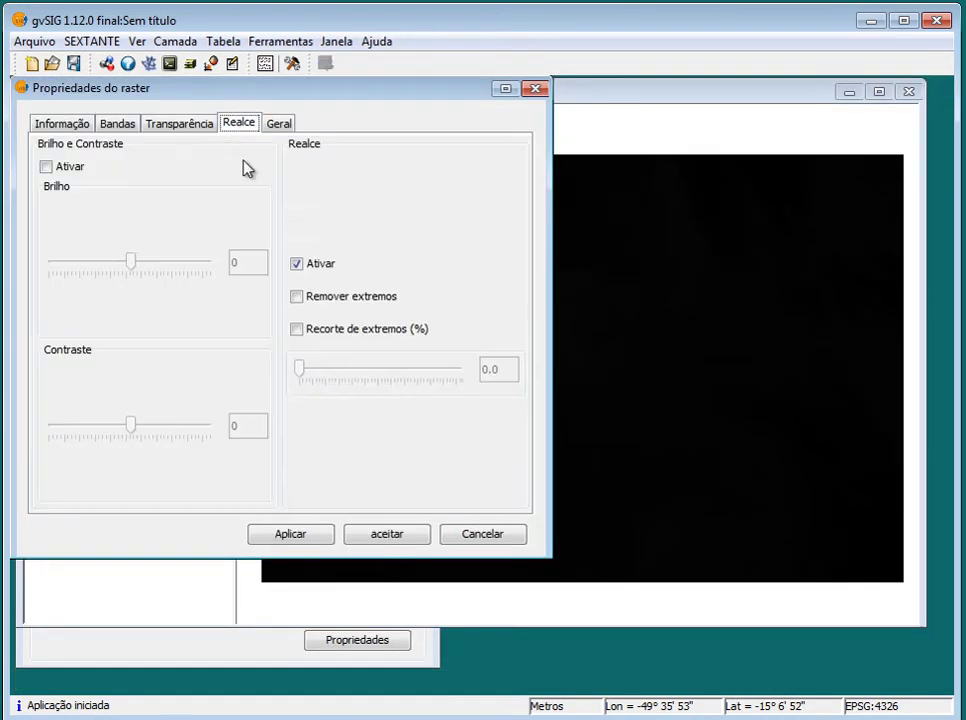
click(298, 296)
click(326, 538)
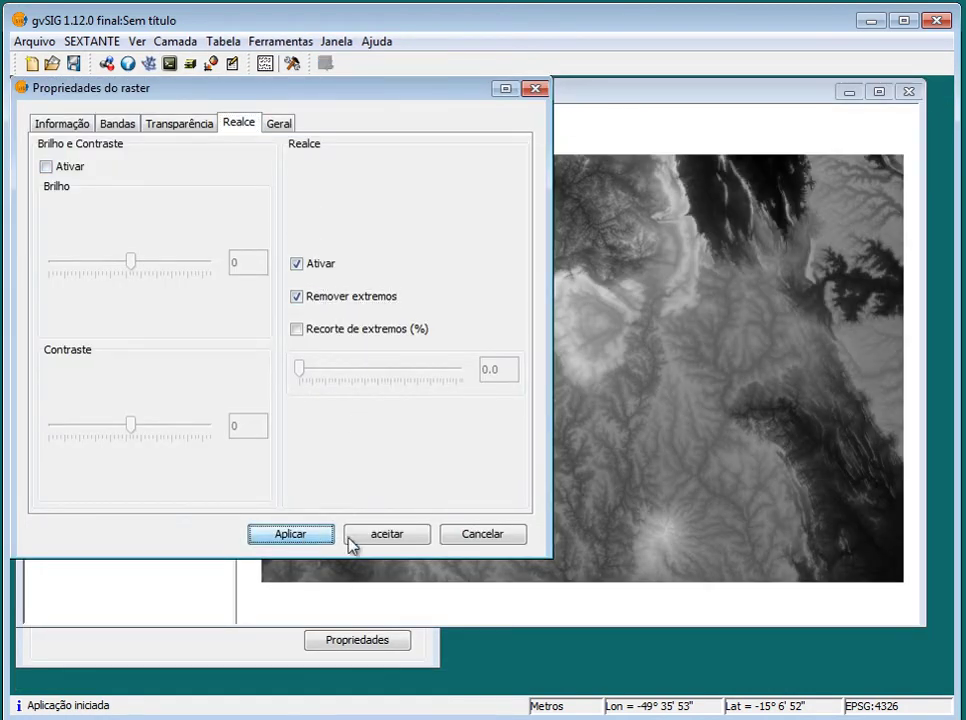
click(444, 535)
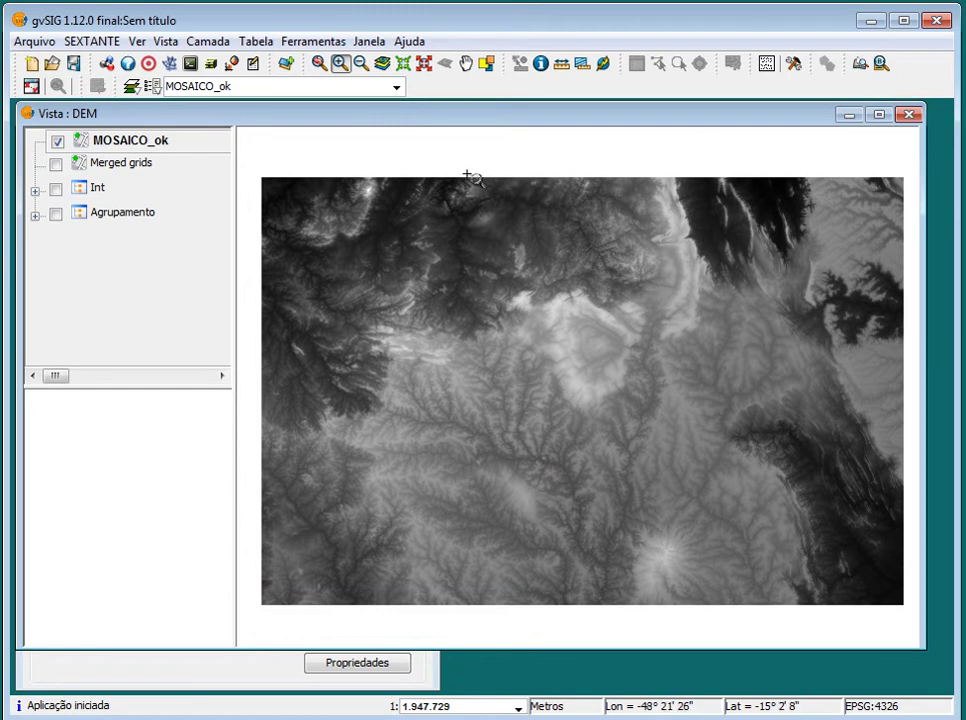
Review MOSAICO_ok's raster properties, confirming 10798 x 7197 Short pixels in WGS 84 EPSG:4326
right_click(168, 139)
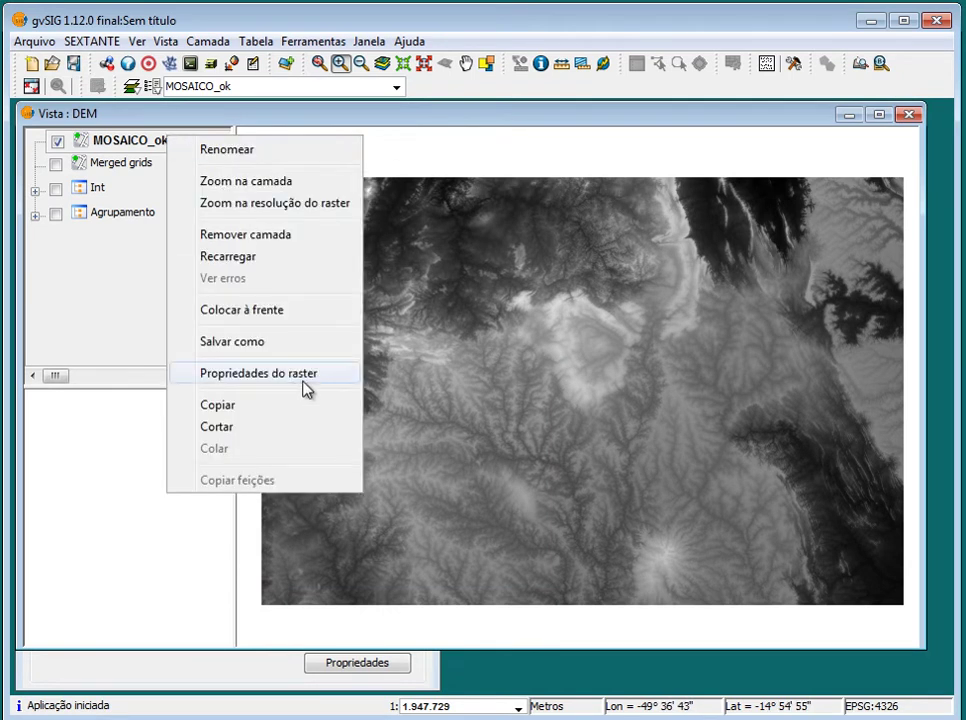
click(300, 375)
scroll(317, 388, down, 5)
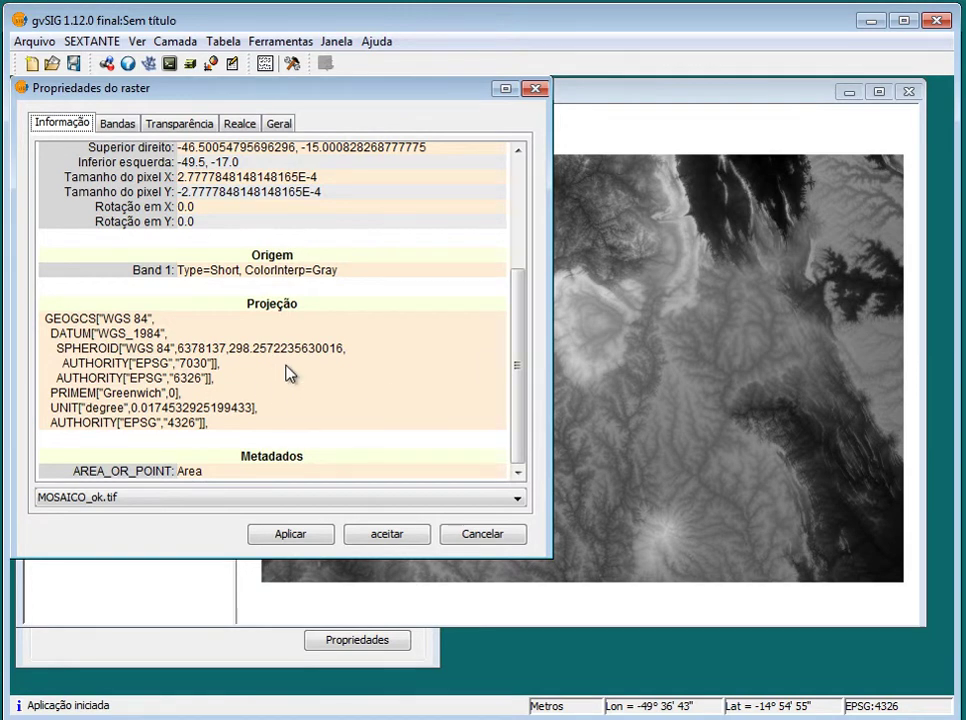
scroll(235, 352, up, 5)
scroll(259, 345, down, 5)
scroll(259, 345, up, 5)
scroll(297, 315, down, 2)
scroll(297, 315, down, 2)
scroll(297, 315, up, 5)
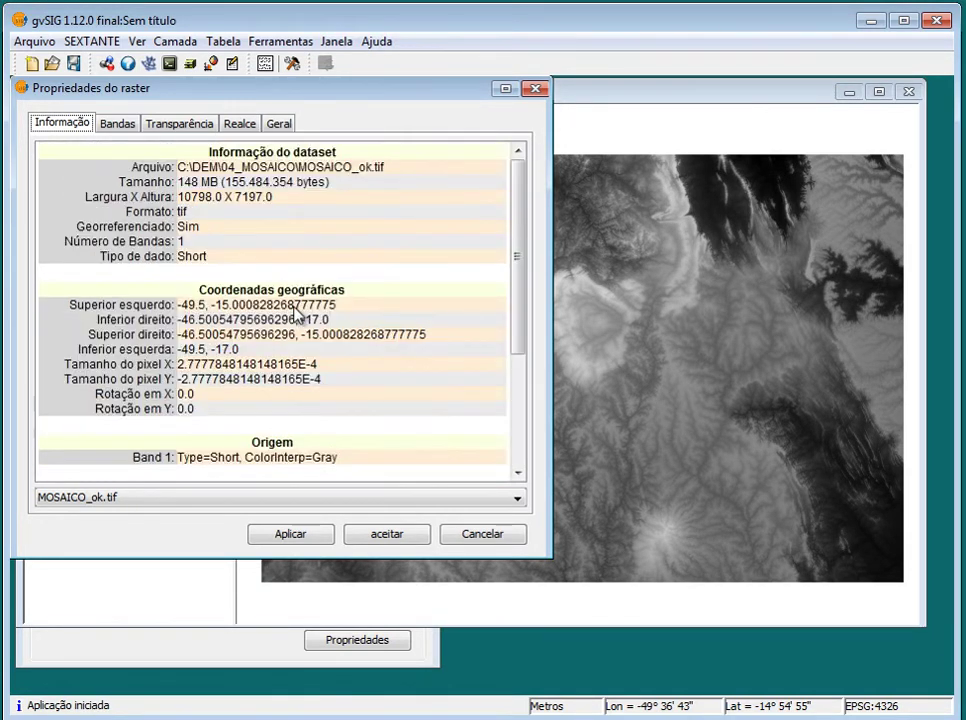
click(116, 123)
click(170, 124)
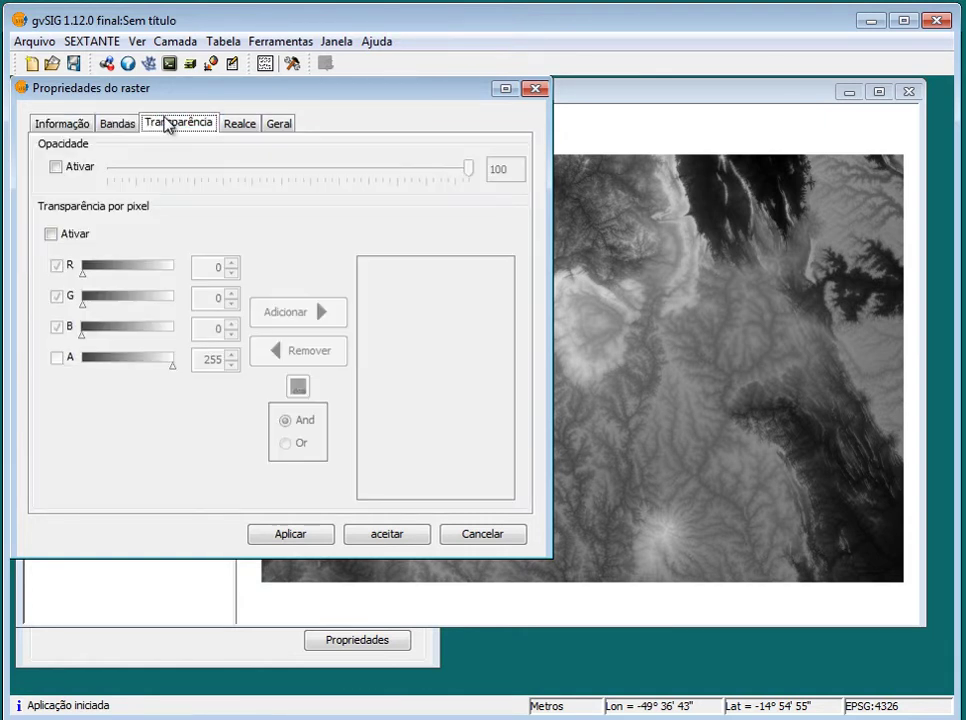
click(245, 125)
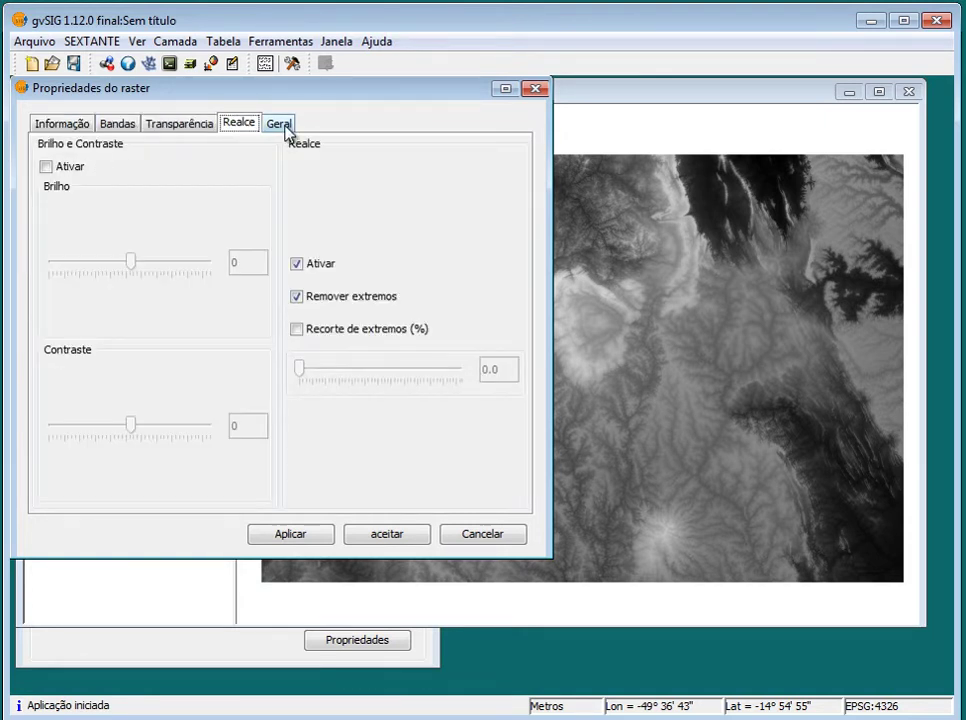
click(535, 89)
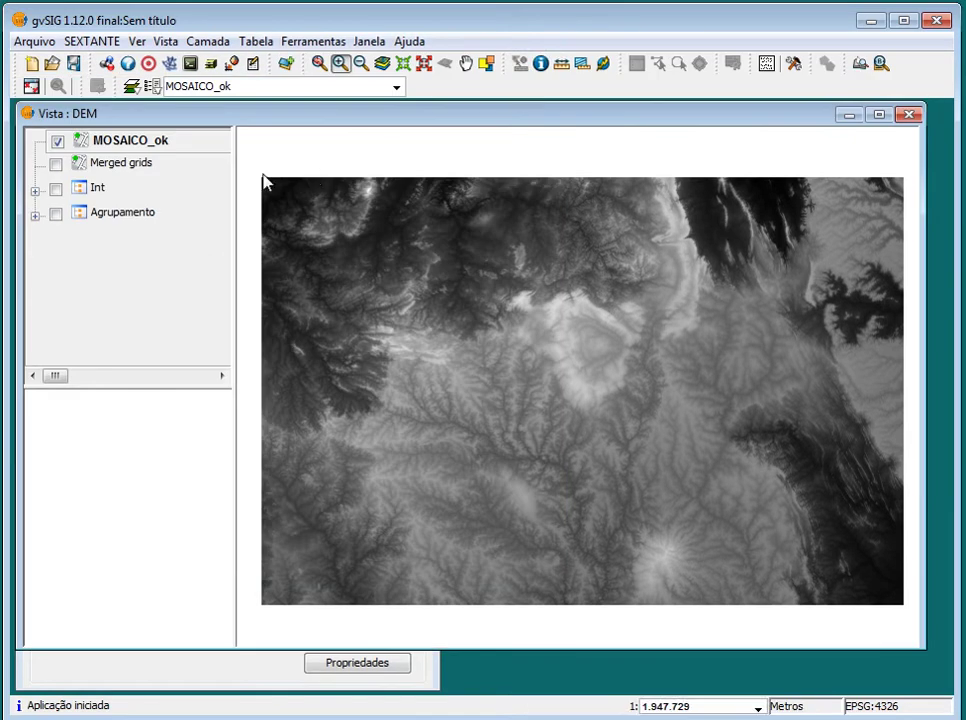
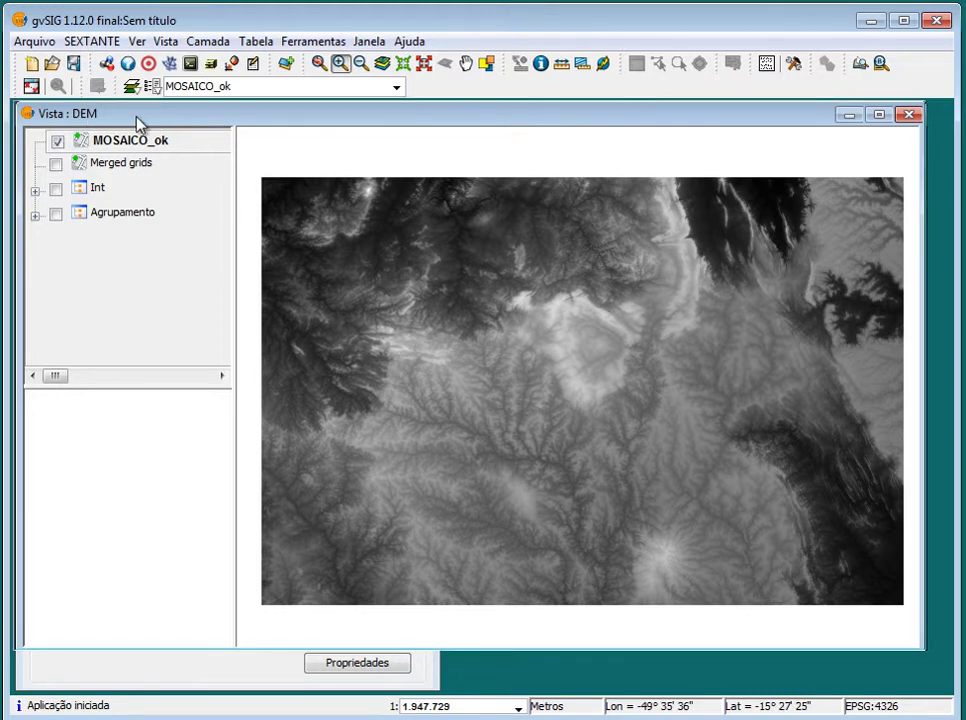
Bring the SDKShell console showing the finished MOSAICO.tif gdalwarp run to the front
drag(140, 121, 138, 121)
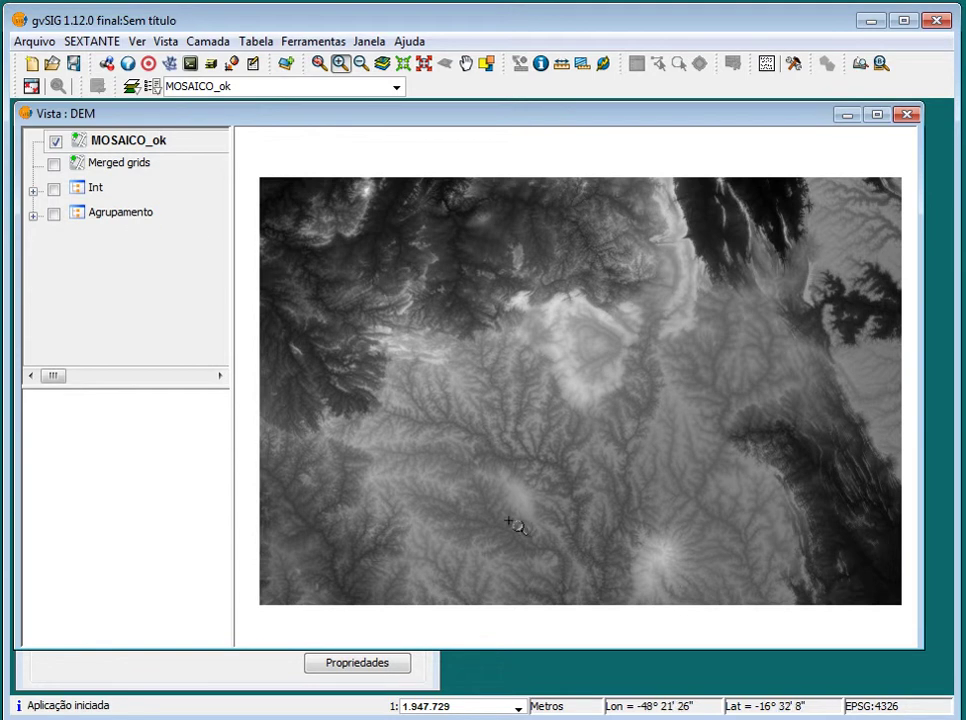
key(alt+Tab)
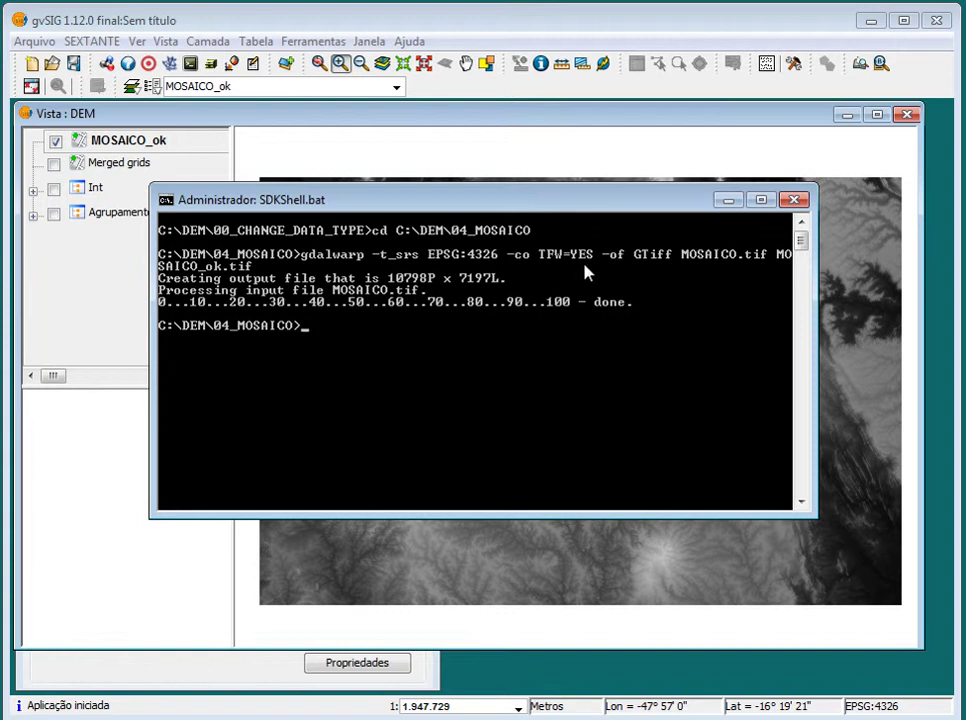
Restore the GDAL_E_GVSIG.txt notes and delete the stray 'tr 30 30' from line 3
click(726, 201)
click(496, 688)
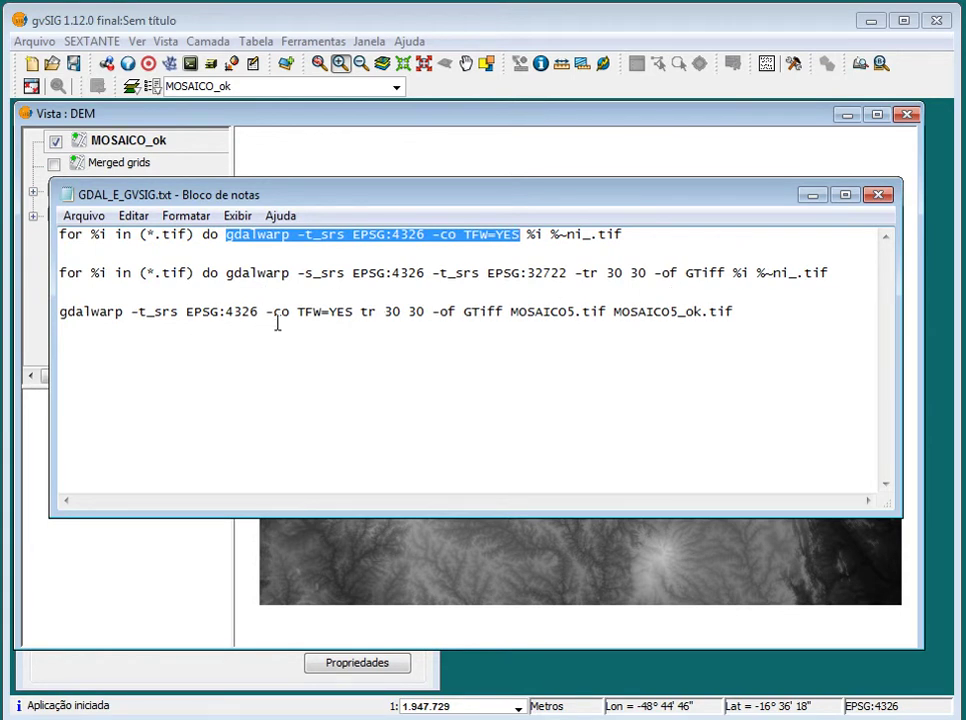
drag(832, 273, 56, 273)
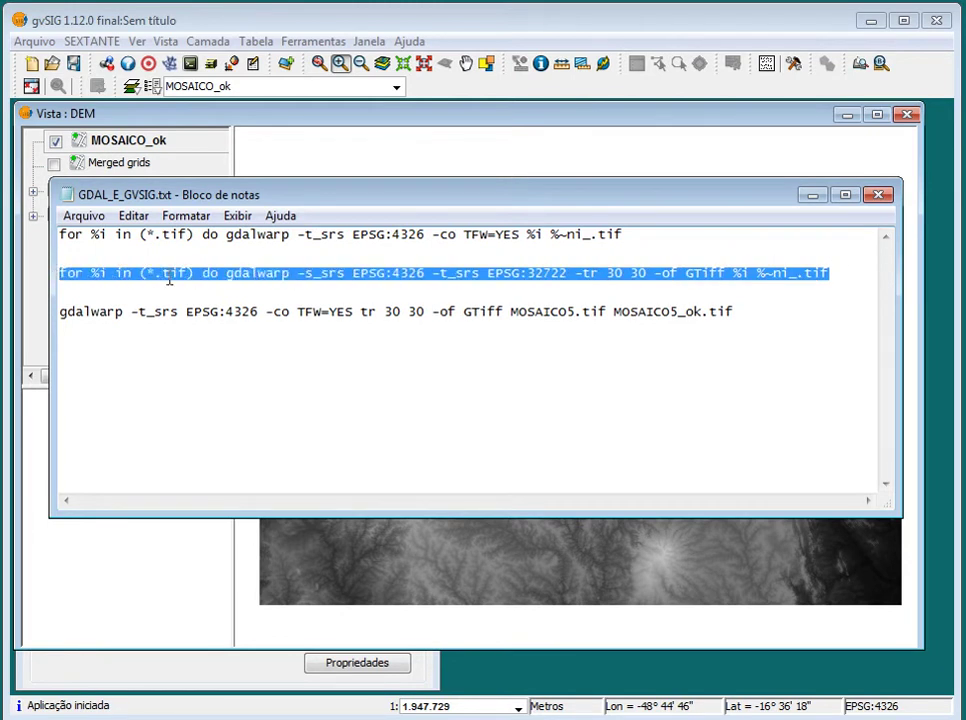
right_click(168, 280)
click(252, 343)
click(385, 313)
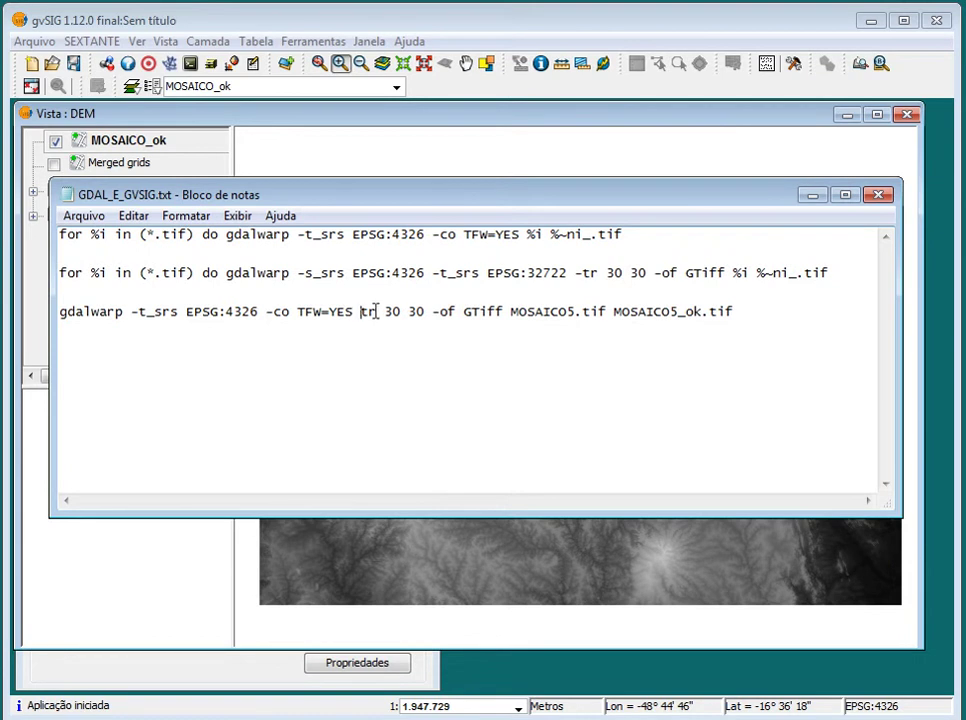
key(Delete)
key(Delete)
key(Delete)
key(Delete)
key(Delete)
key(Delete)
key(Delete)
key(Delete)
key(Delete)
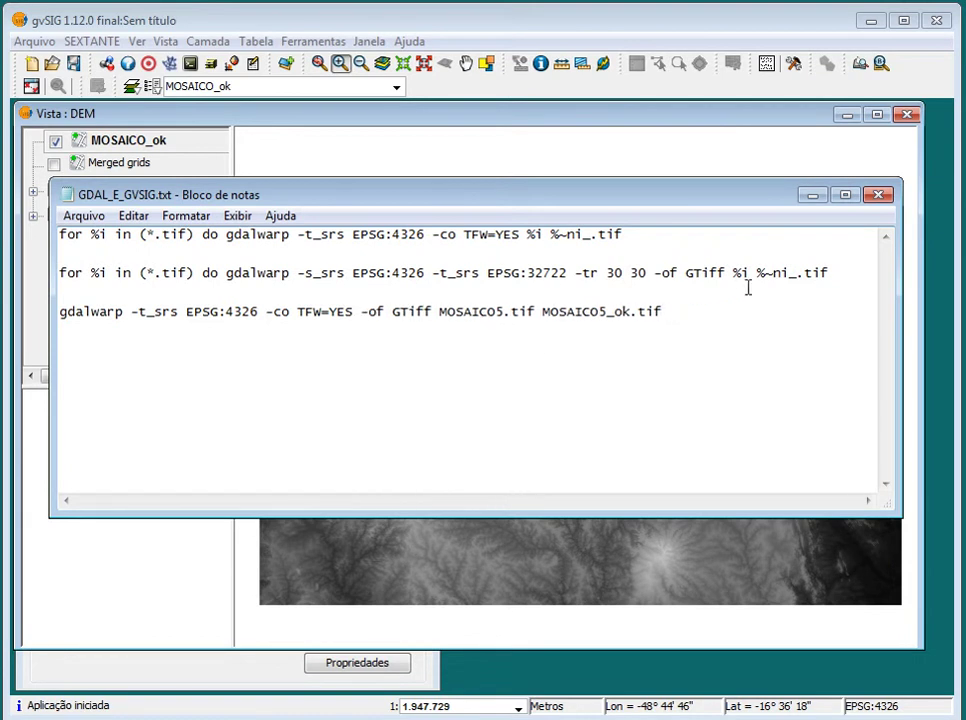
Copy line 2's gdalwarp command and paste it at the SDKShell prompt with Colar
click(853, 264)
click(848, 274)
drag(735, 272, 226, 272)
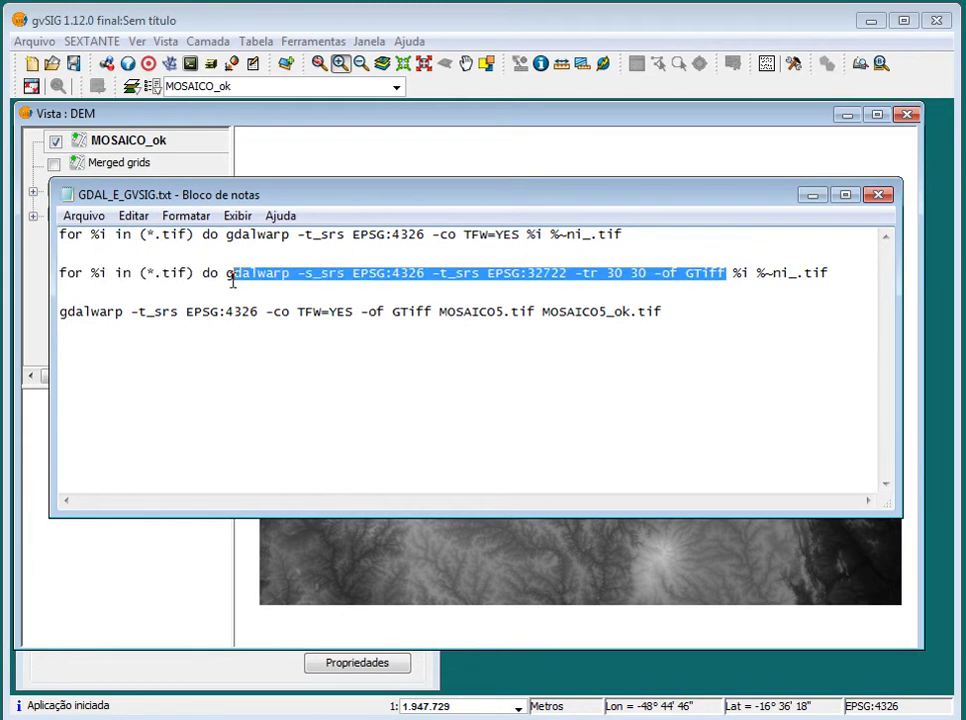
right_click(297, 284)
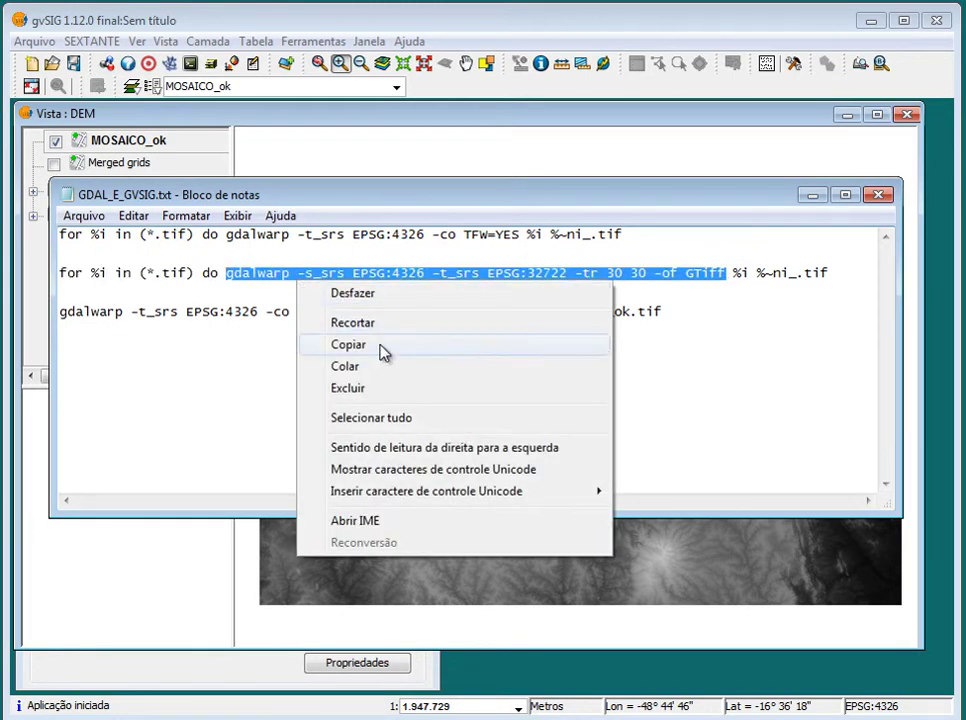
click(381, 347)
key(alt+Tab)
right_click(395, 341)
click(468, 396)
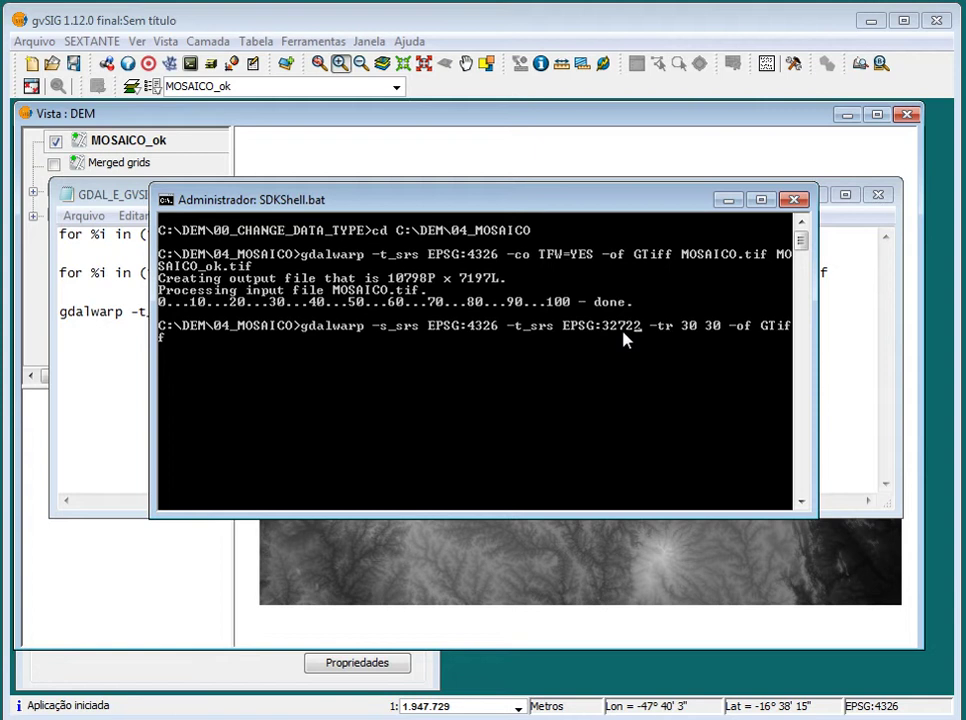
Change the pending command's target EPSG:32722 to EPSG:32723, tidy the line end, and return to Notepad
key(Left)
key(Left)
key(Left)
key(Left)
key(Left)
key(Left)
key(Left)
key(Left)
key(Left)
key(Left)
key(Left)
key(Left)
key(Left)
key(Left)
key(Left)
key(Left)
key(Left)
key(Left)
key(Left)
key(Left)
key(BackSpace)
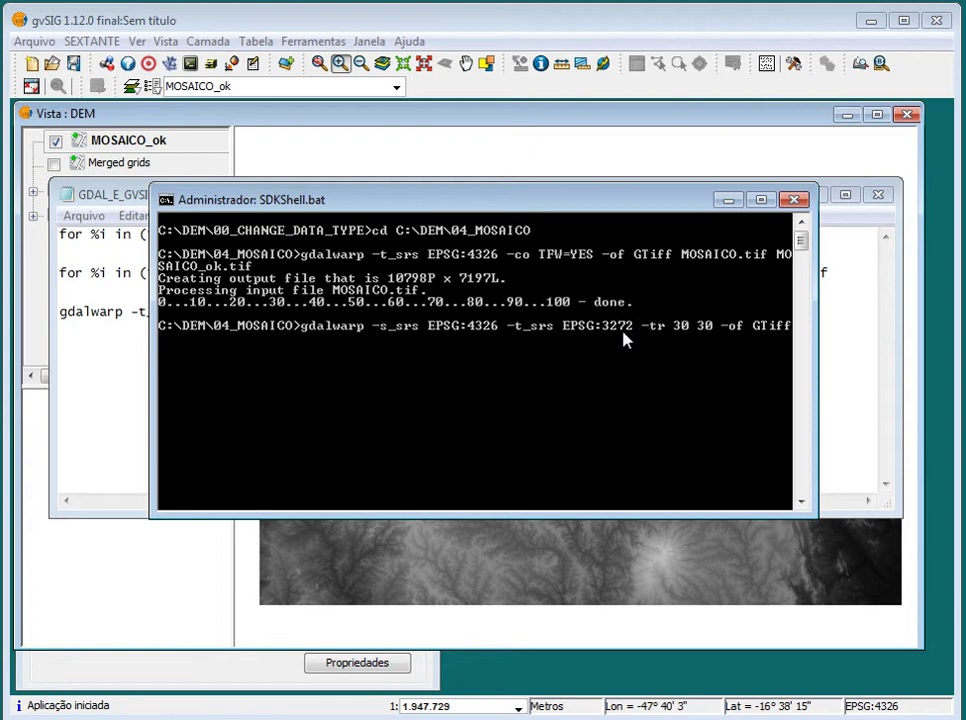
text(3)
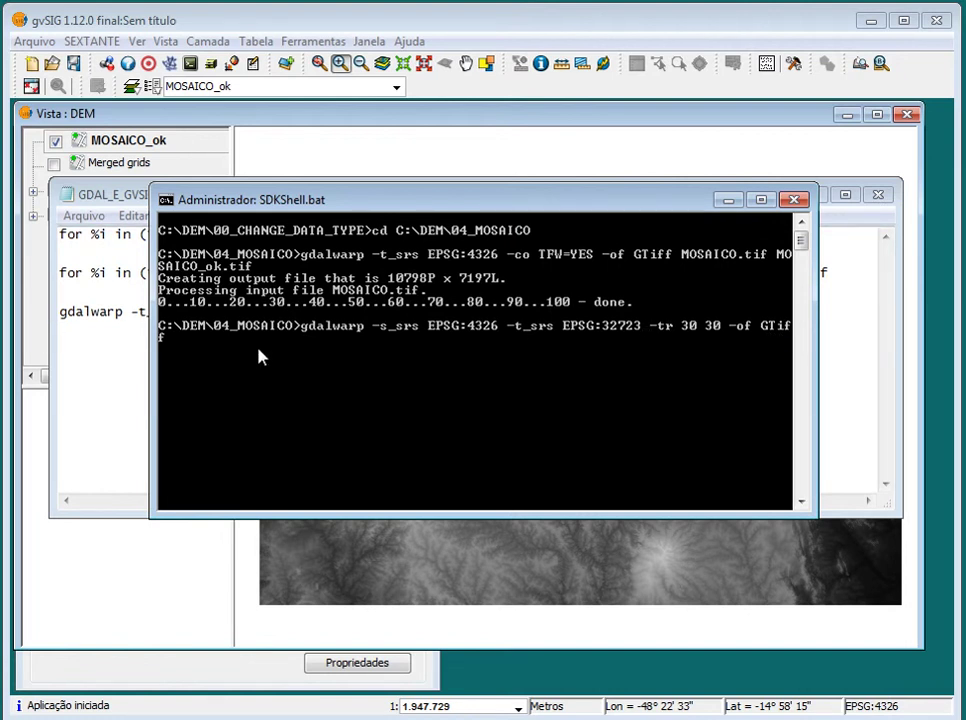
key(Right)
key(Right)
key(Right)
key(Right)
key(Right)
key(Right)
key(Right)
key(Right)
key(Right)
key(Right)
key(Right)
key(Right)
key(Right)
key(Right)
key(Right)
key(Right)
key(Right)
key(Right)
key(Right)
key(Right)
key(Right)
key(Right)
key(Right)
key(Left)
key(Left)
key(Delete)
key(BackSpace)
key(Delete)
key(alt+Tab)
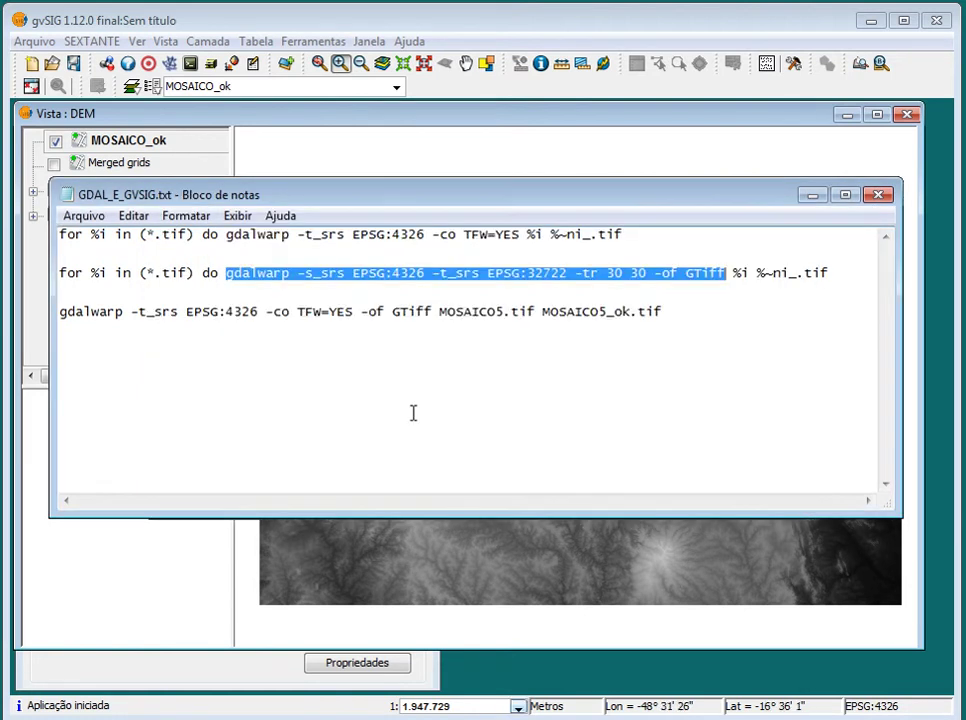
Append the input file MOSAICO_ok.tif to the gdalwarp command using Tab completion
click(812, 195)
text(mo)
key(Tab)
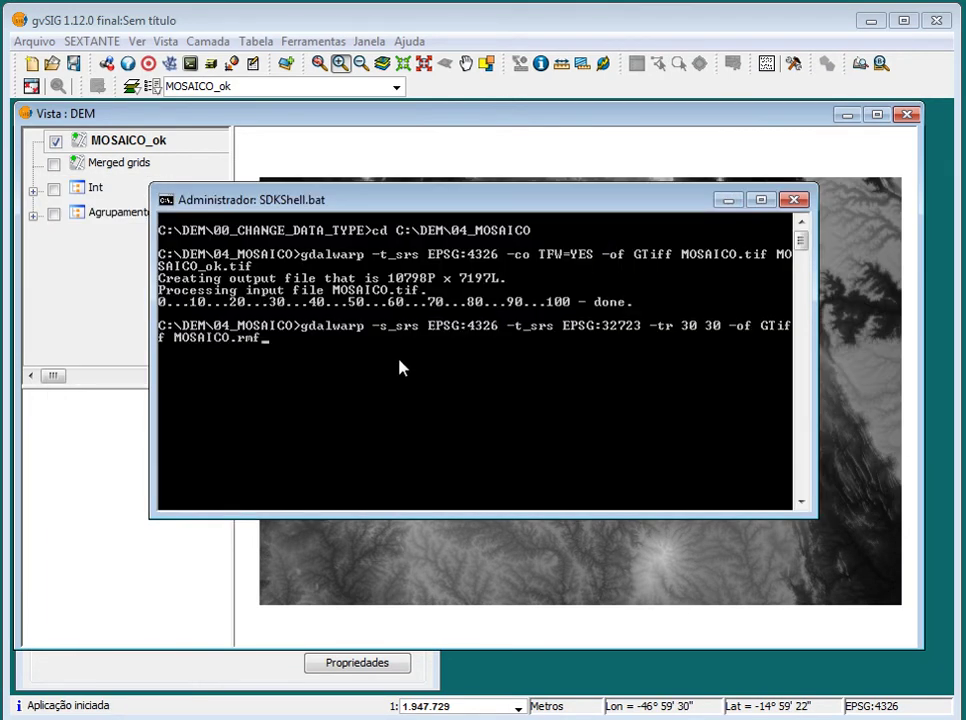
key(BackSpace)
key(BackSpace)
key(BackSpace)
key(BackSpace)
text(_)
key(Tab)
key(BackSpace)
key(BackSpace)
key(BackSpace)
text(tif mo)
Add the output name MOSAICO_UTM.tif, run the reprojection, and return to the gvSIG view
key(Tab)
key(BackSpace)
key(BackSpace)
key(BackSpace)
key(BackSpace)
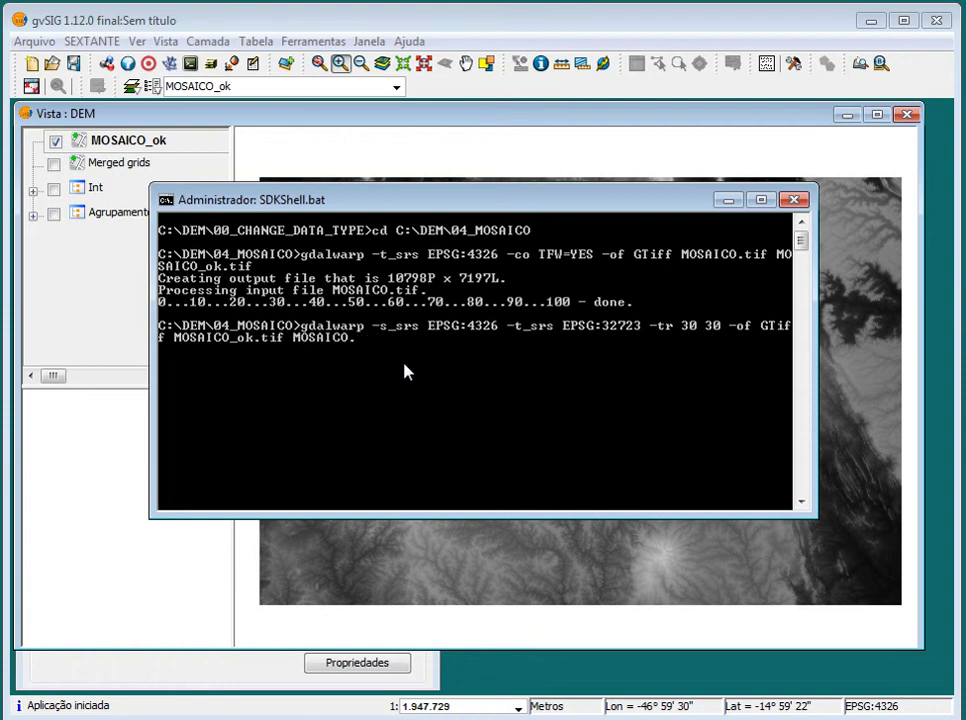
text(_UTM.tif)
key(Return)
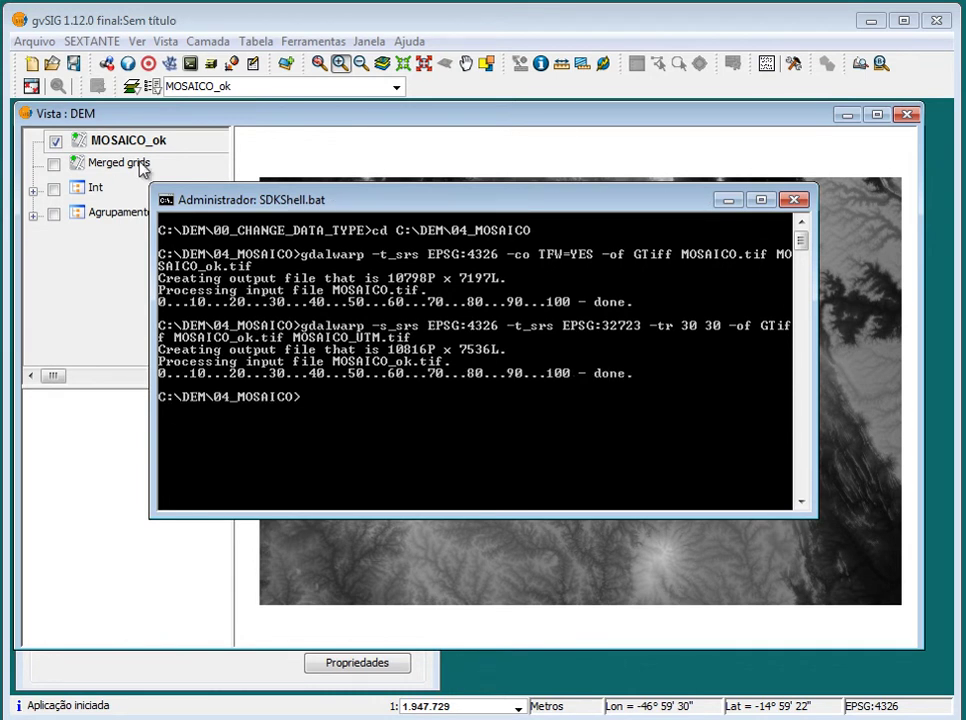
click(186, 122)
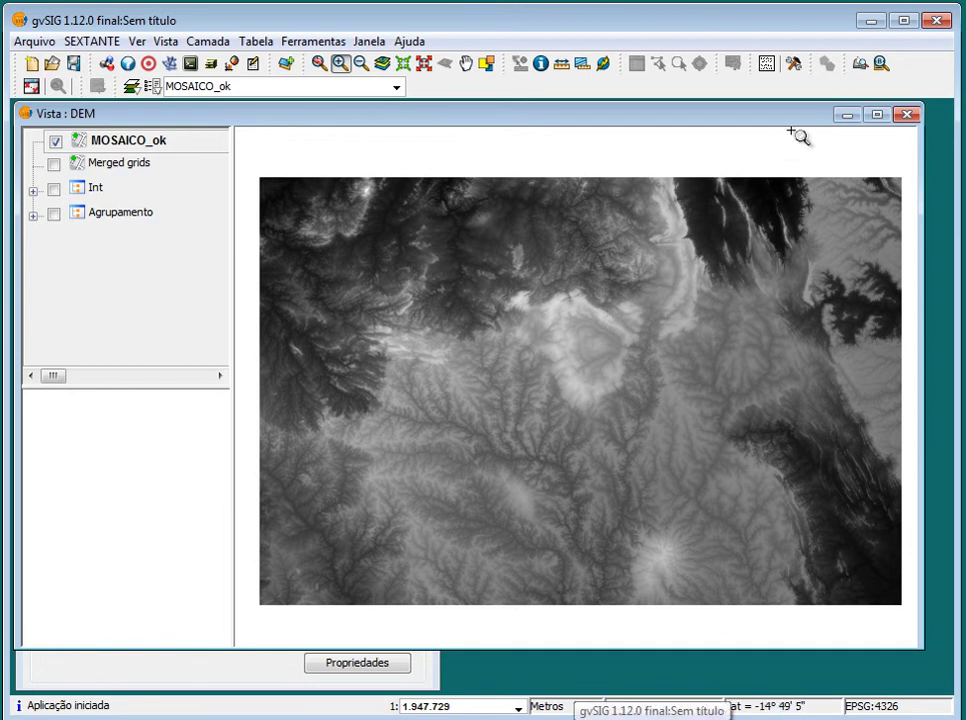
Create a new view and set its projection to EPSG:32723 WGS 84 / UTM zone 23S
click(846, 114)
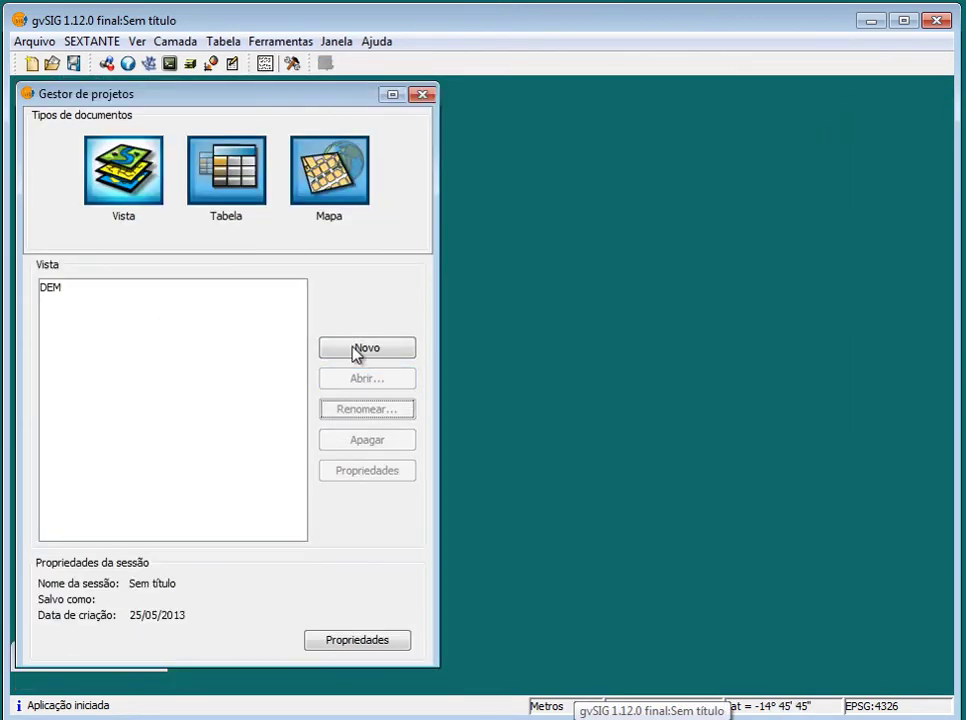
click(388, 352)
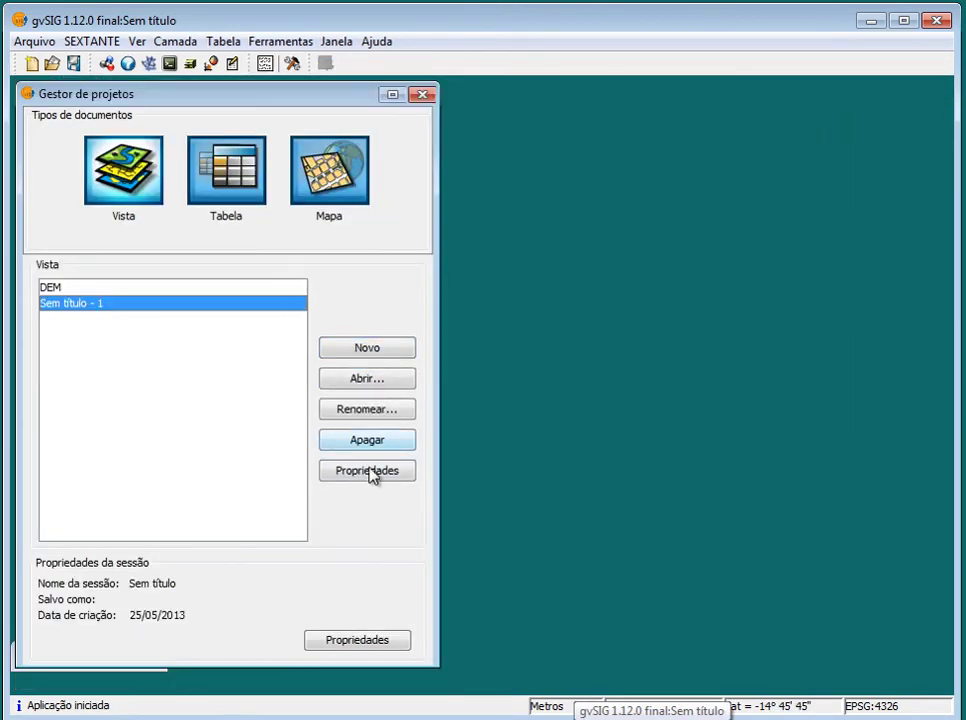
click(368, 473)
drag(200, 90, 582, 142)
click(619, 355)
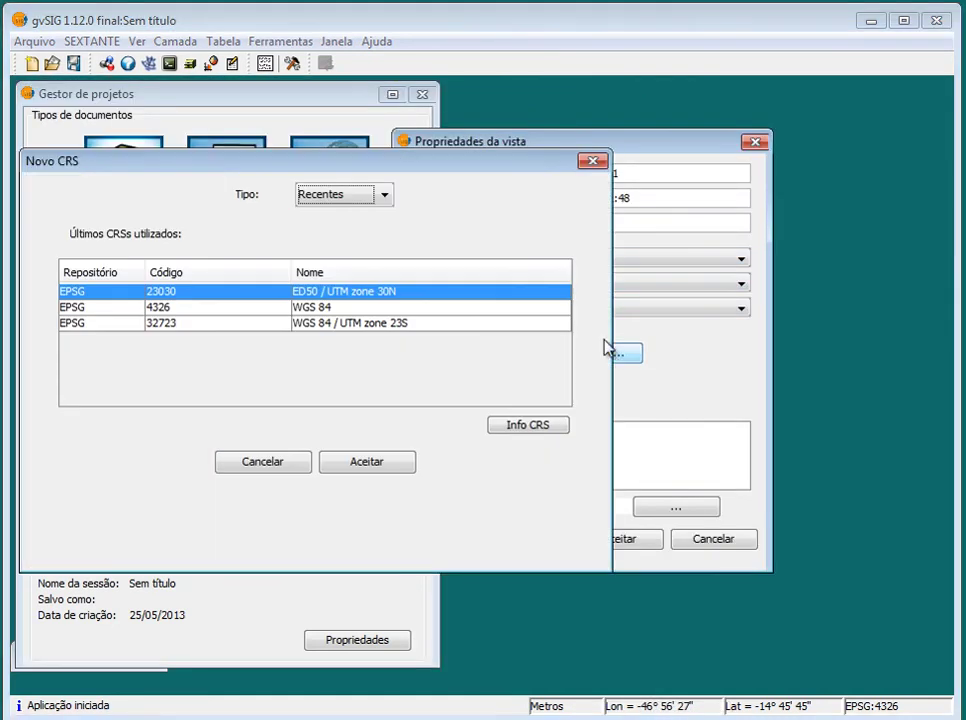
click(377, 323)
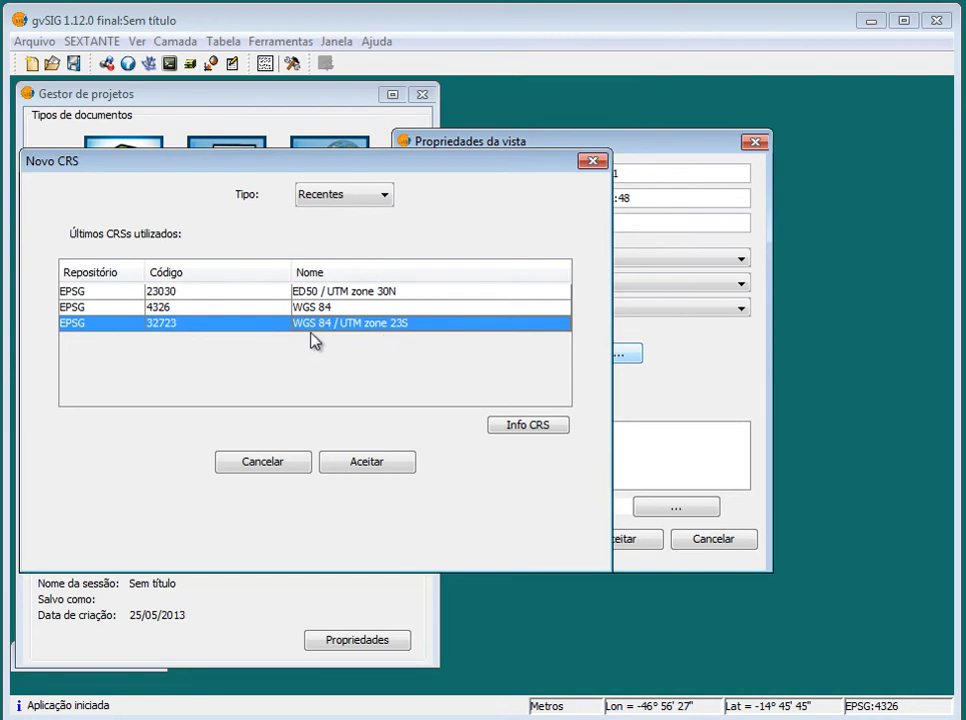
click(362, 459)
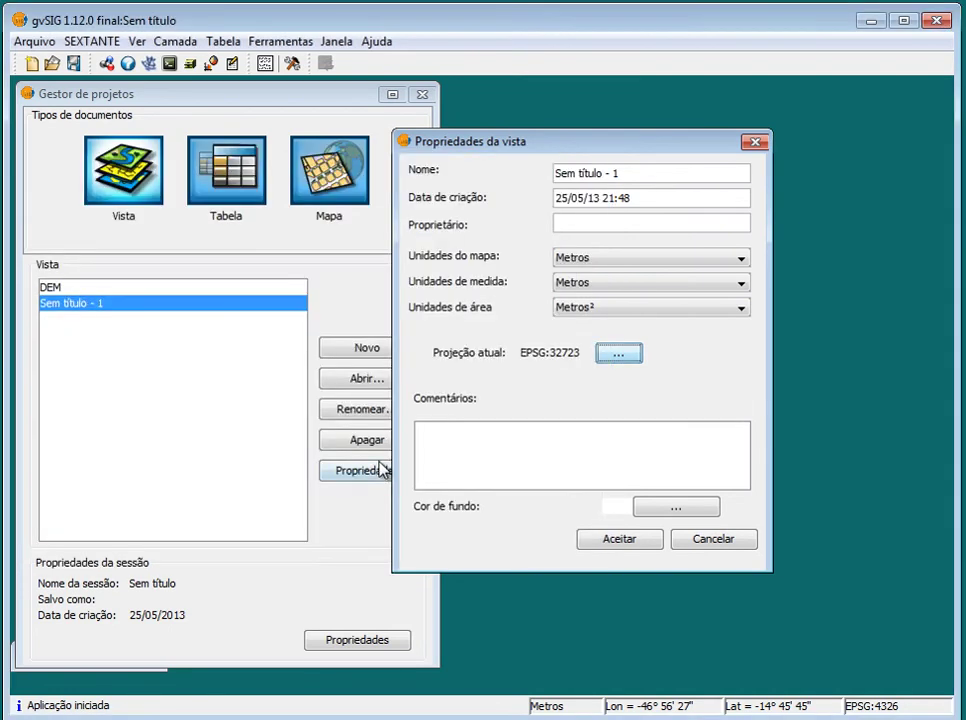
Name the view DEM_UTM, accept its properties, and select it in the list
drag(620, 174, 445, 173)
text(DEM)
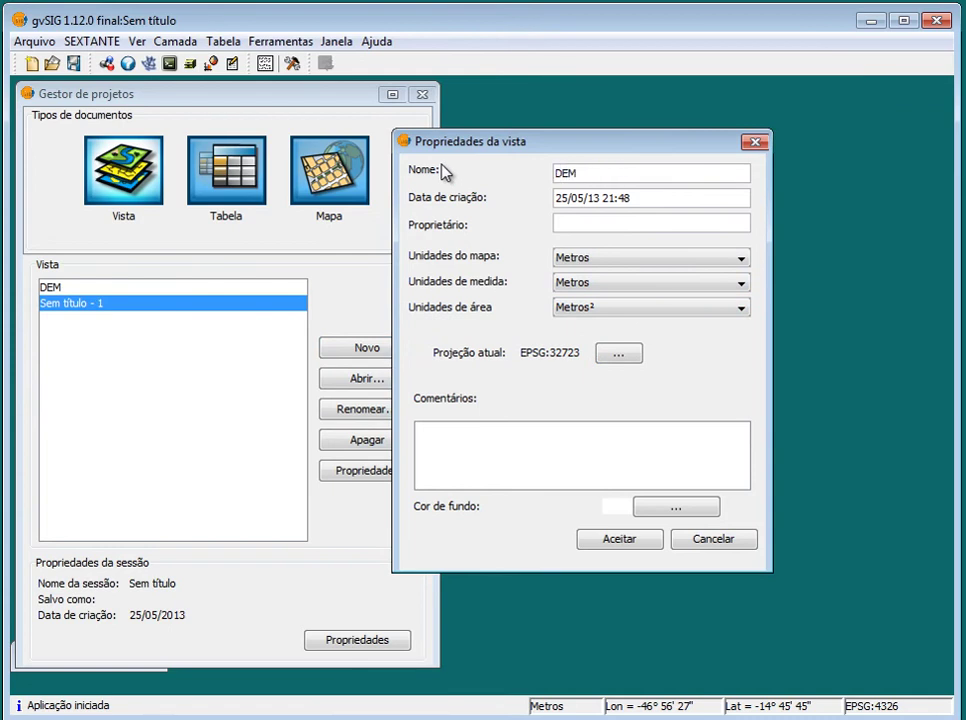
text(_UTM)
click(618, 538)
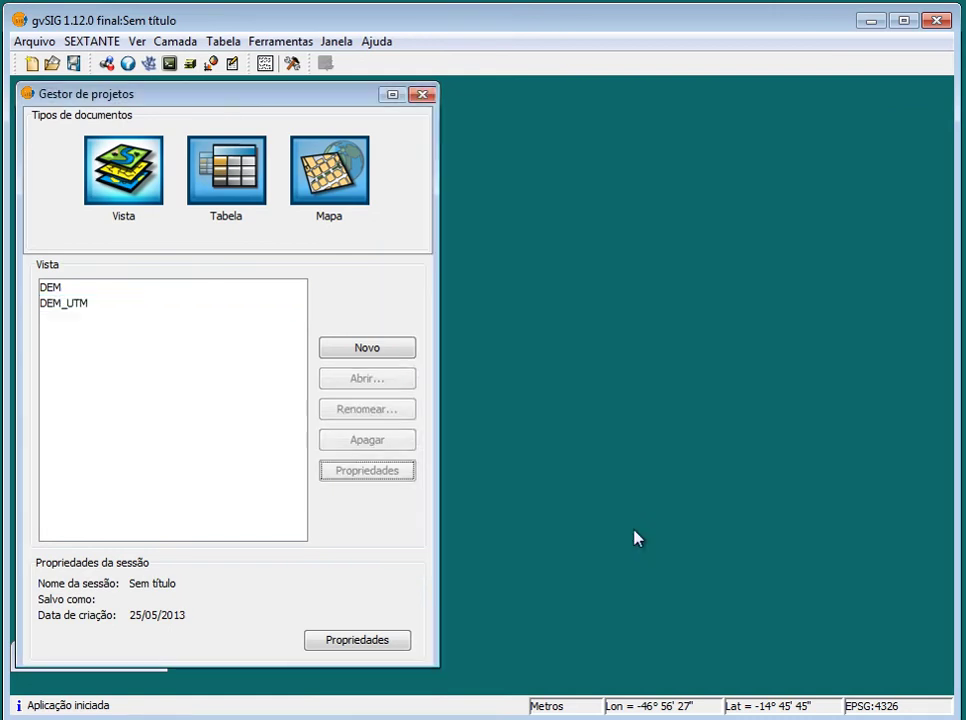
click(68, 305)
Open the DEM_UTM view and add MOSAICO_UTM.tif as a layer
click(380, 379)
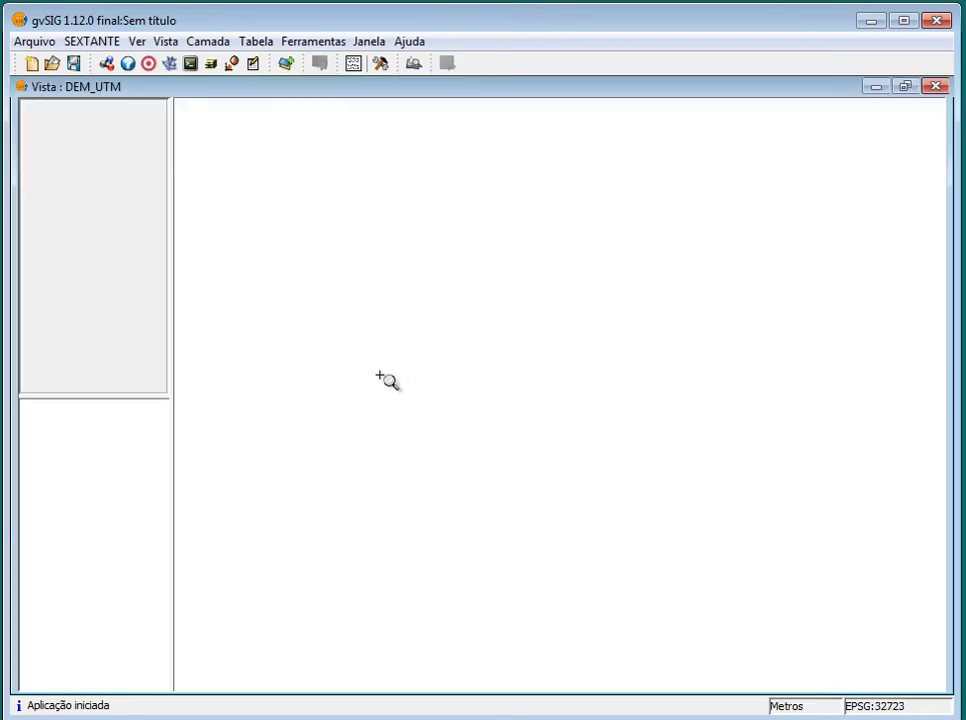
click(284, 64)
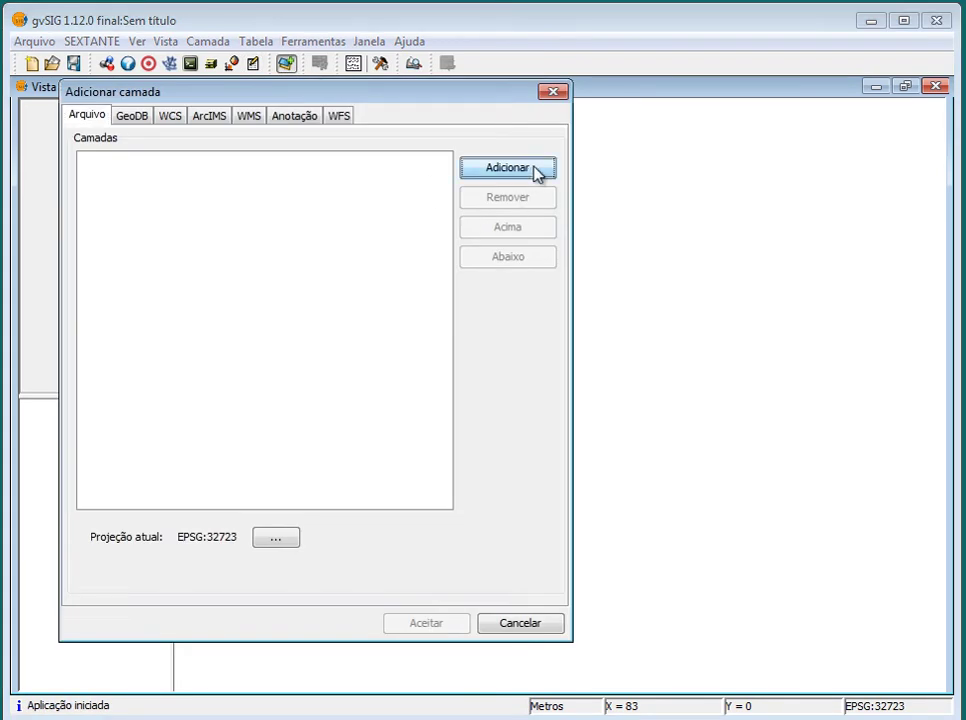
click(536, 168)
click(213, 262)
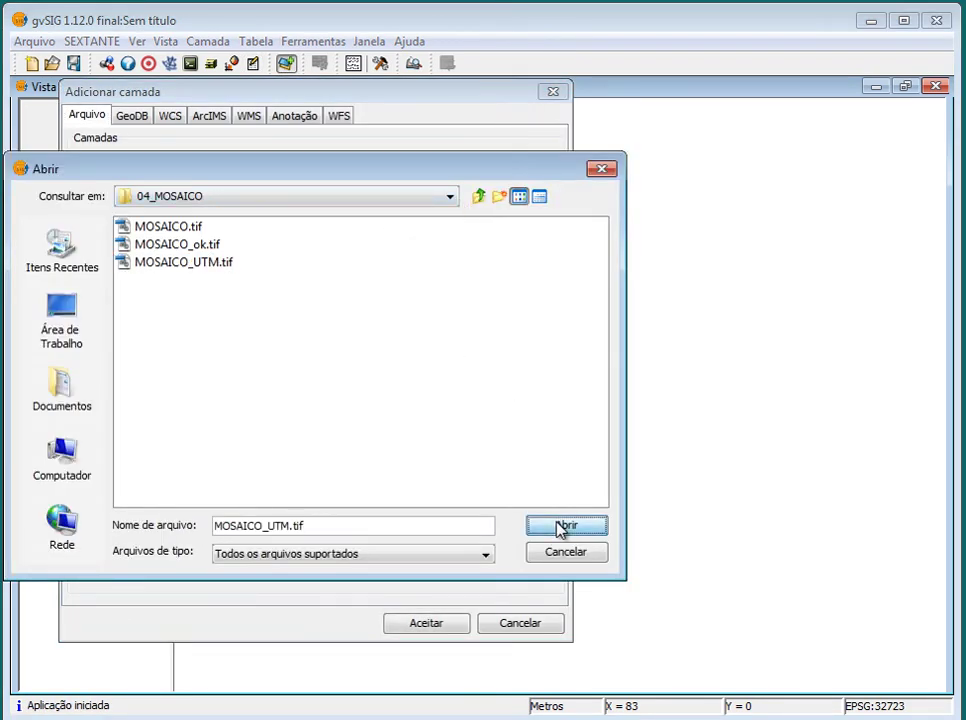
click(565, 526)
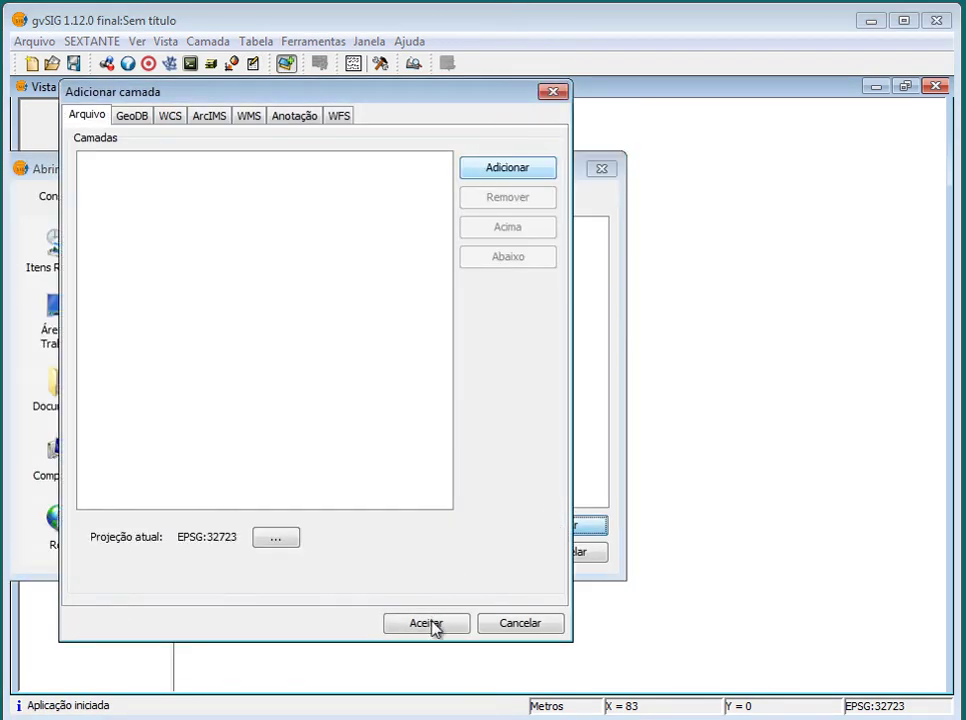
click(425, 623)
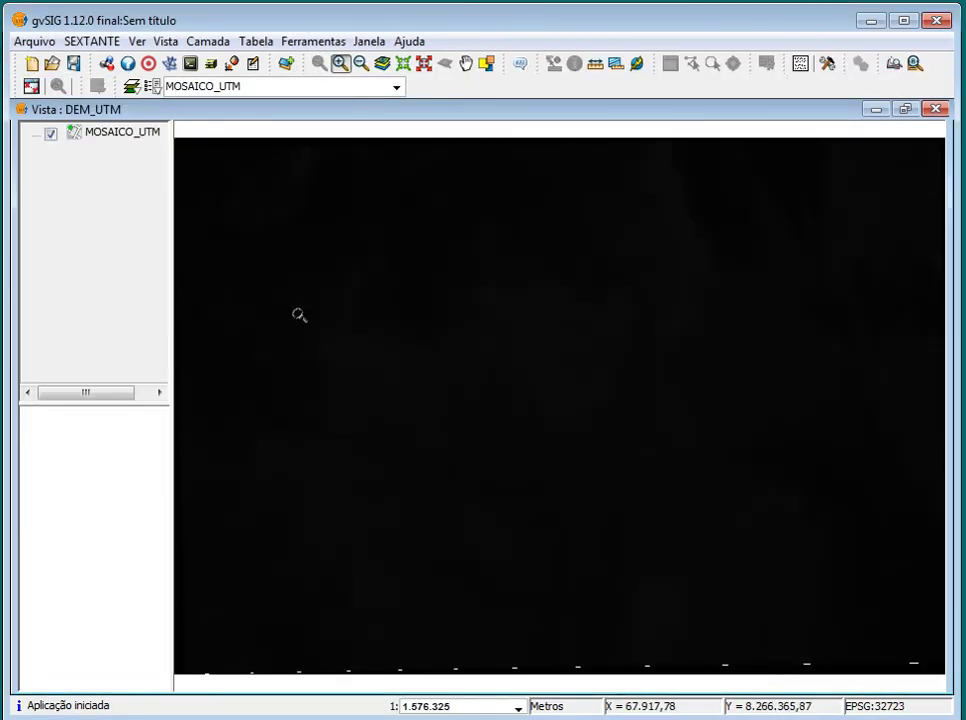
Enable Remover extremos in MOSAICO_UTM's raster enhancement (Realce) settings and apply
click(122, 137)
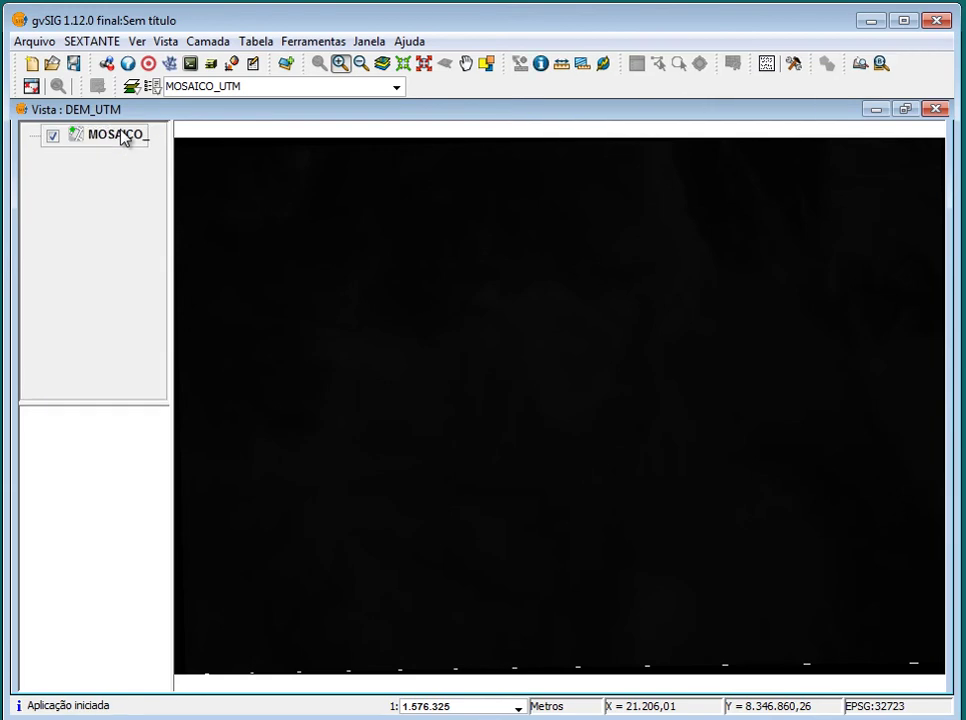
right_click(122, 137)
click(228, 368)
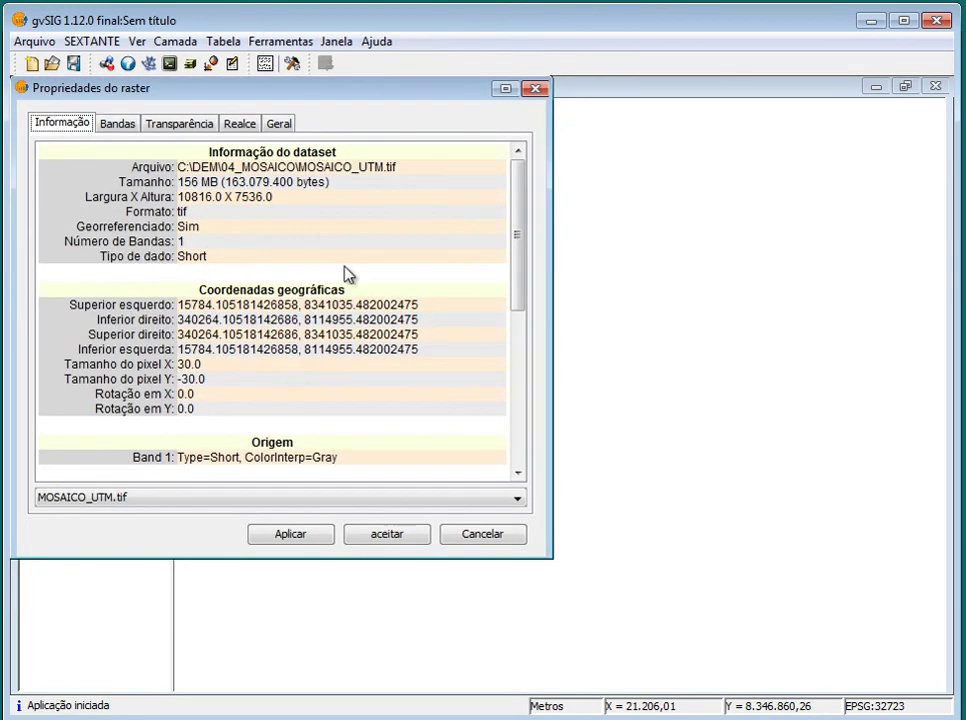
click(239, 123)
click(320, 300)
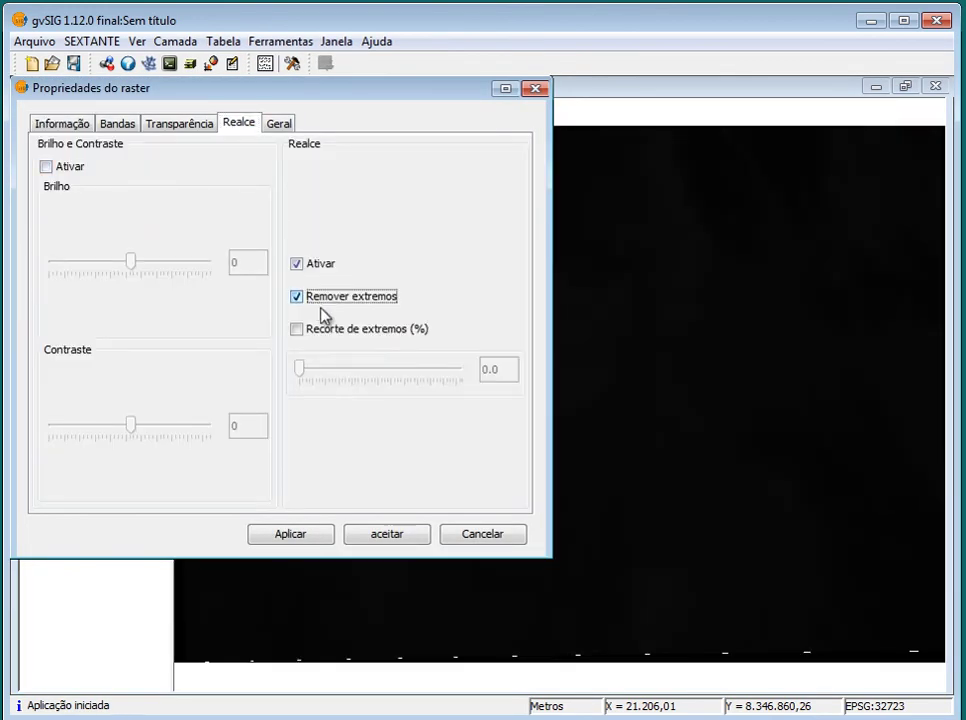
click(295, 533)
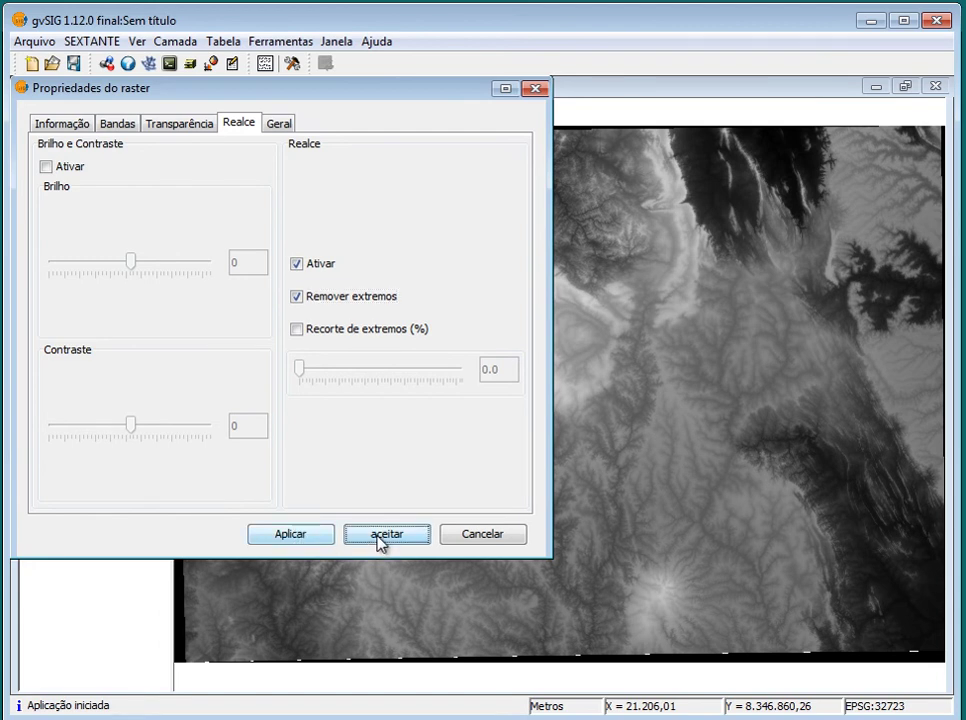
click(381, 538)
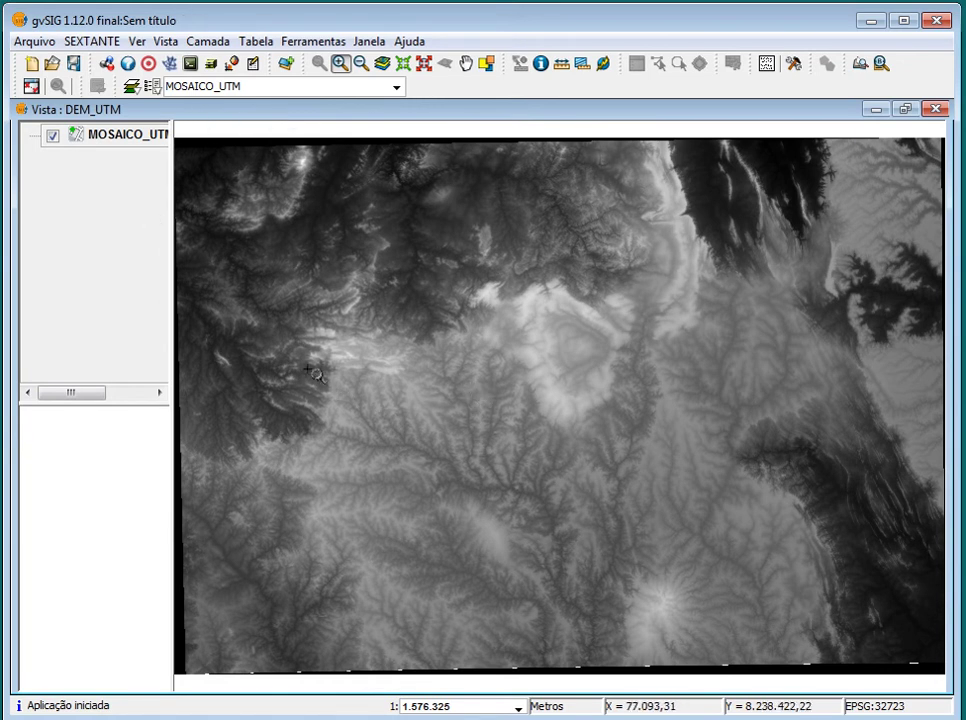
Zoom out, then zoom in with a rectangle so the mosaic fills the map
click(362, 63)
click(543, 411)
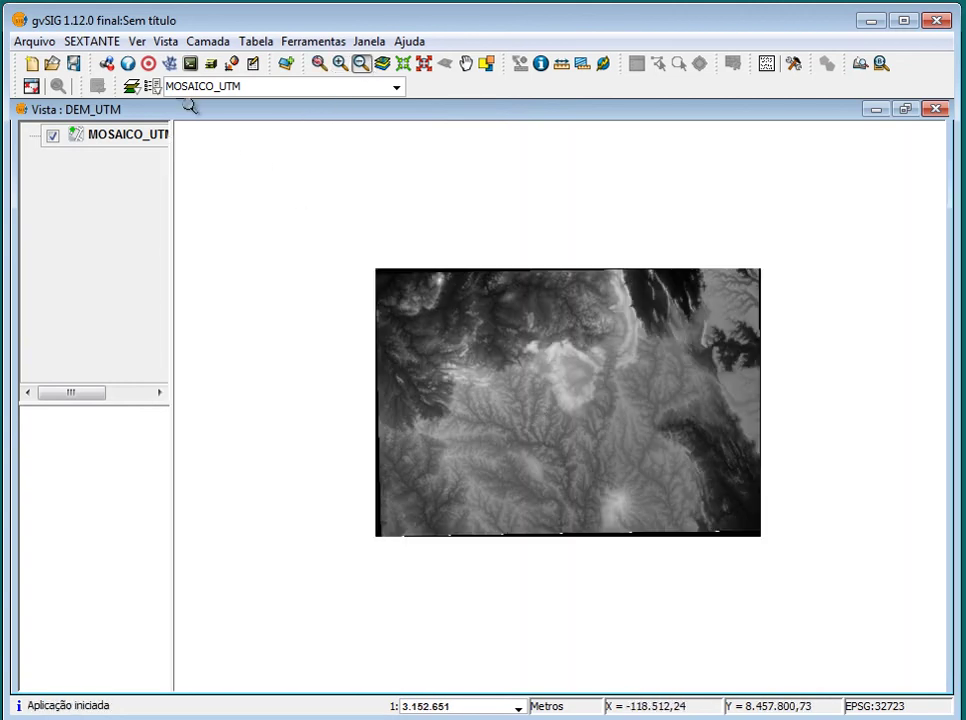
click(340, 63)
drag(356, 254, 782, 565)
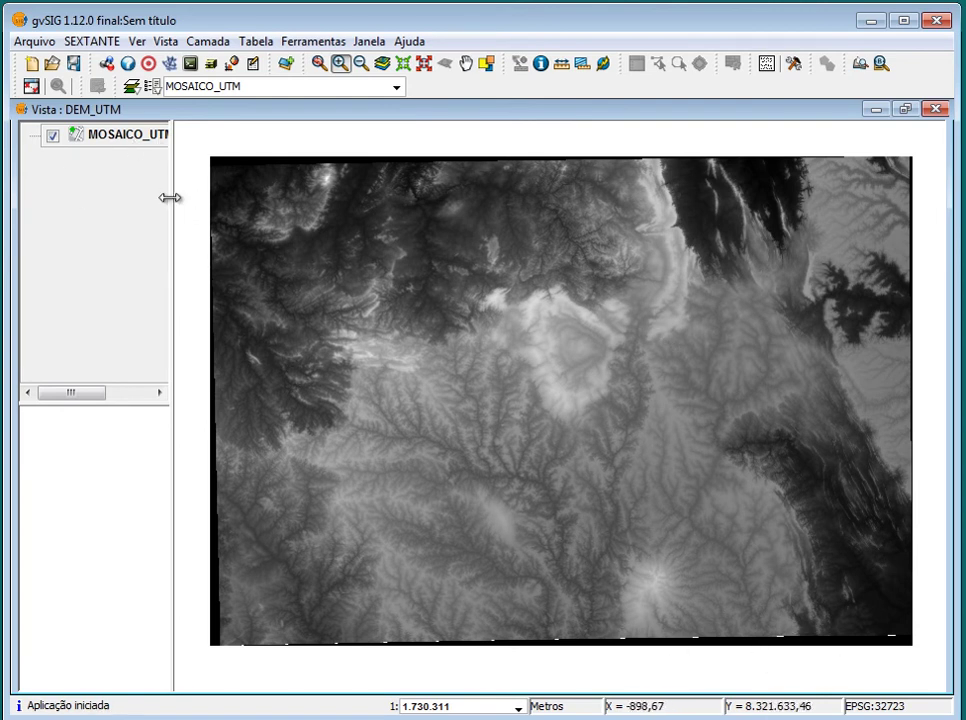
Widen the layer list and open MOSAICO_UTM's Propriedades do raster
drag(170, 196, 200, 196)
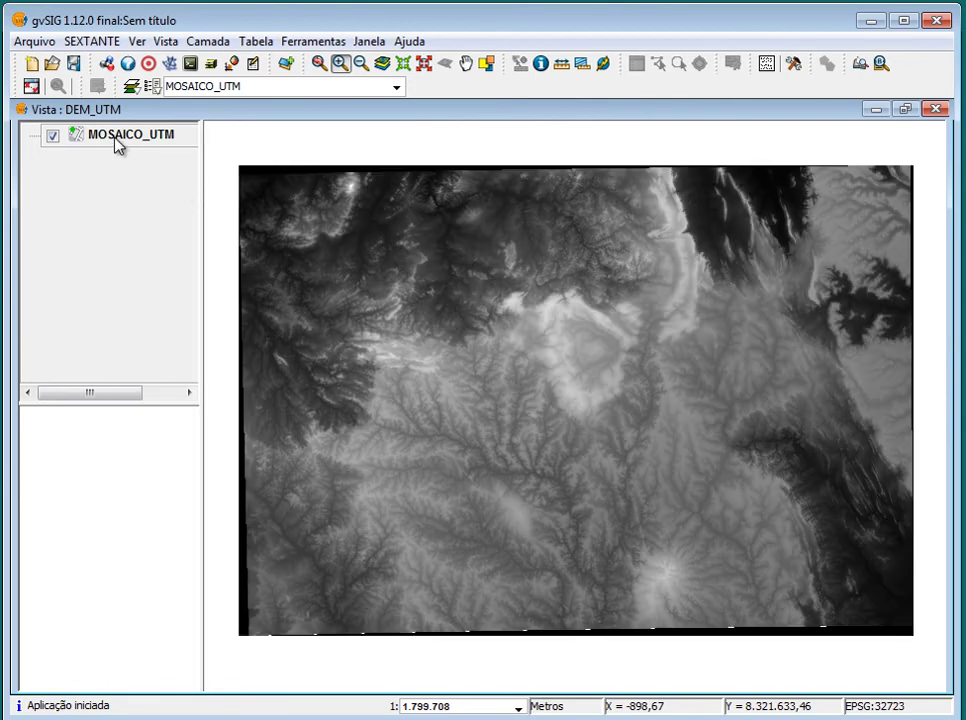
right_click(116, 143)
click(225, 374)
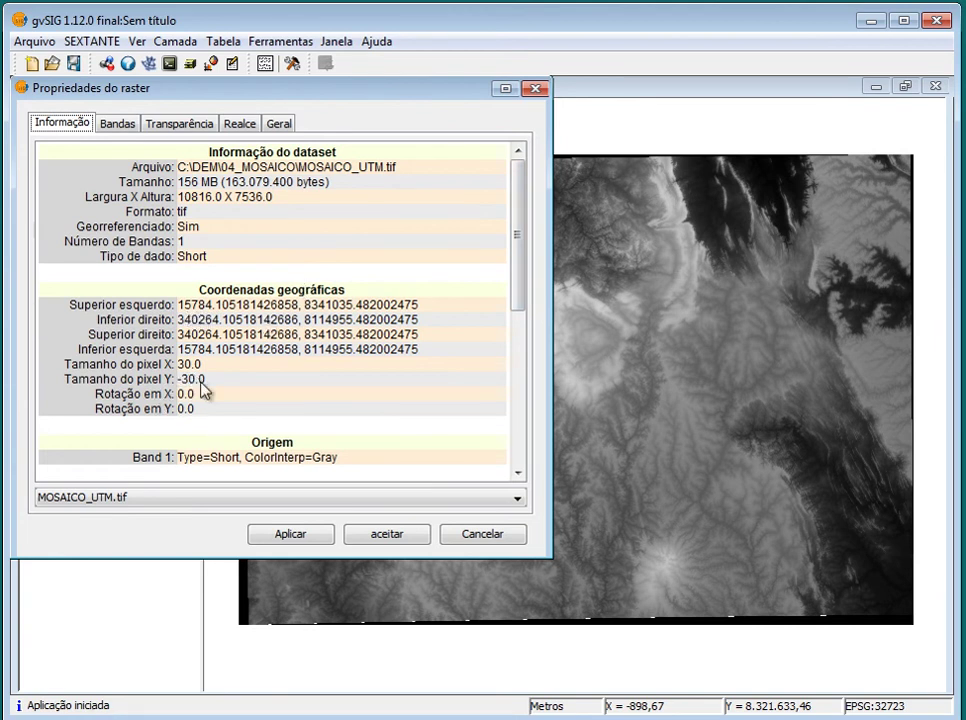
drag(525, 295, 520, 362)
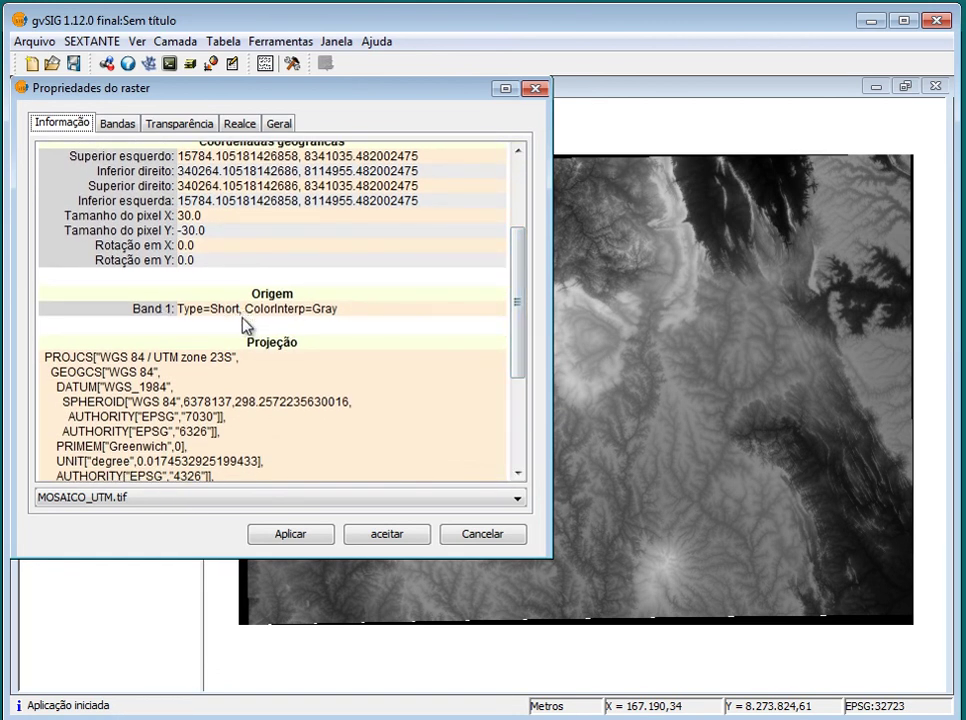
drag(517, 298, 517, 346)
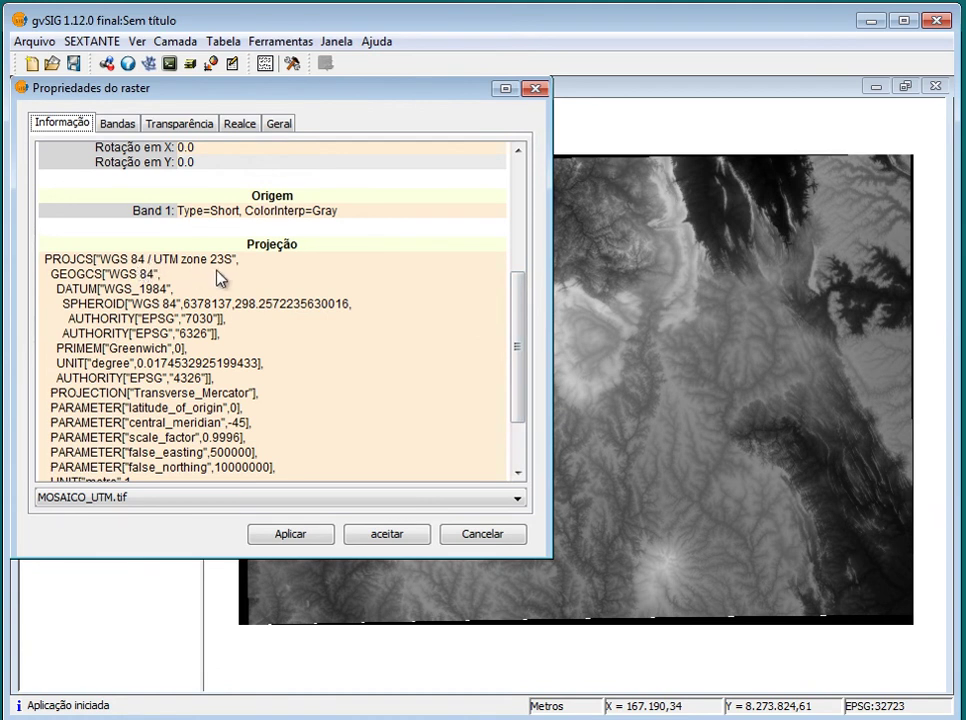
drag(517, 341, 520, 216)
click(277, 124)
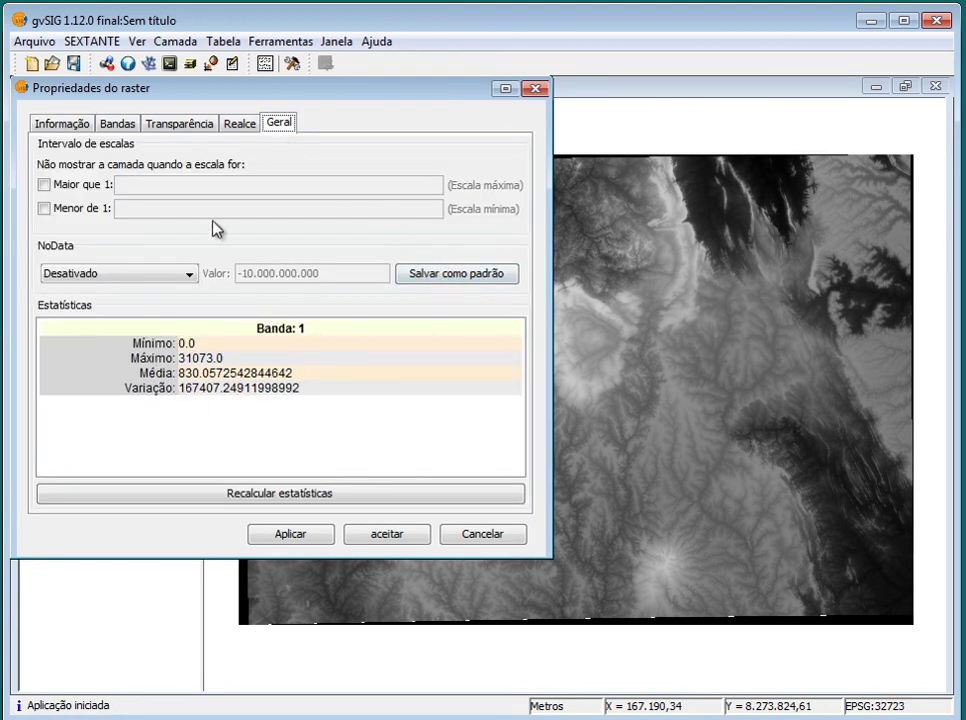
click(236, 123)
click(179, 124)
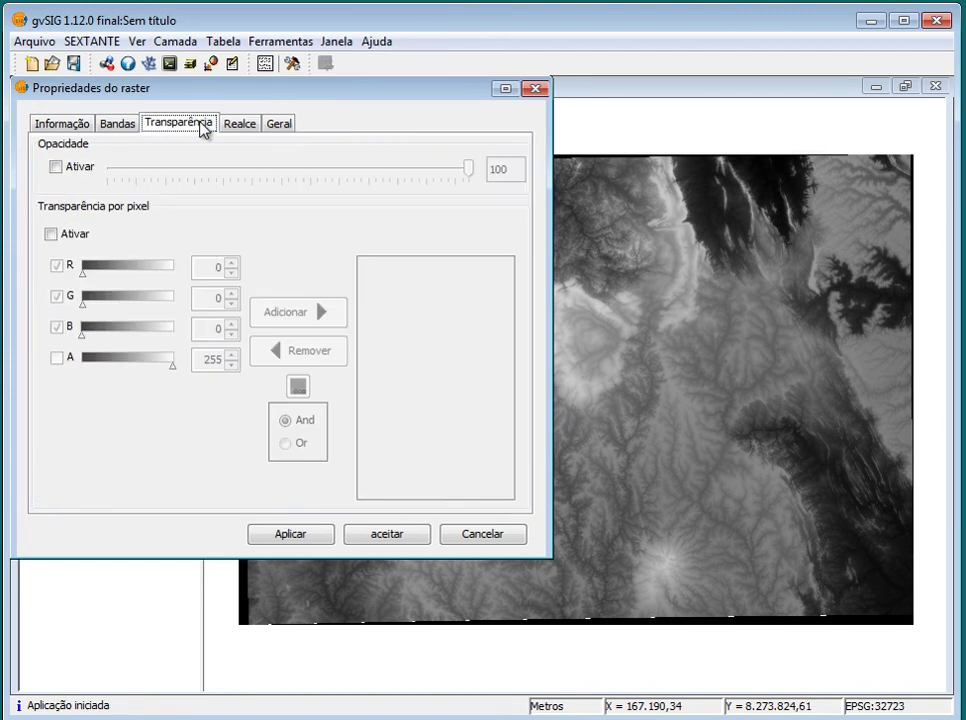
click(118, 124)
click(69, 126)
click(178, 124)
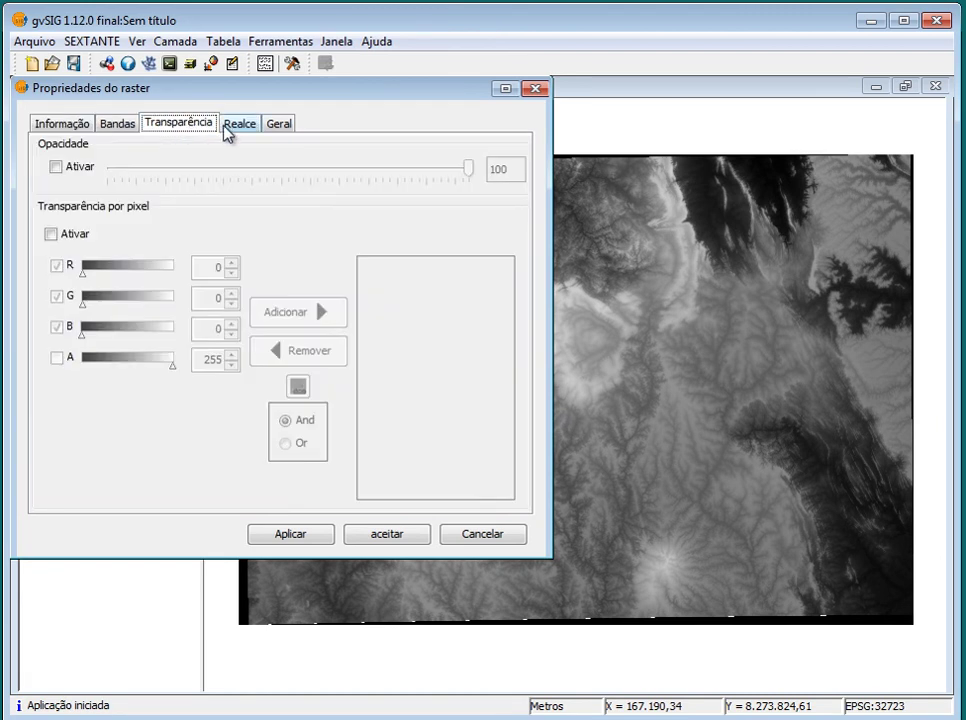